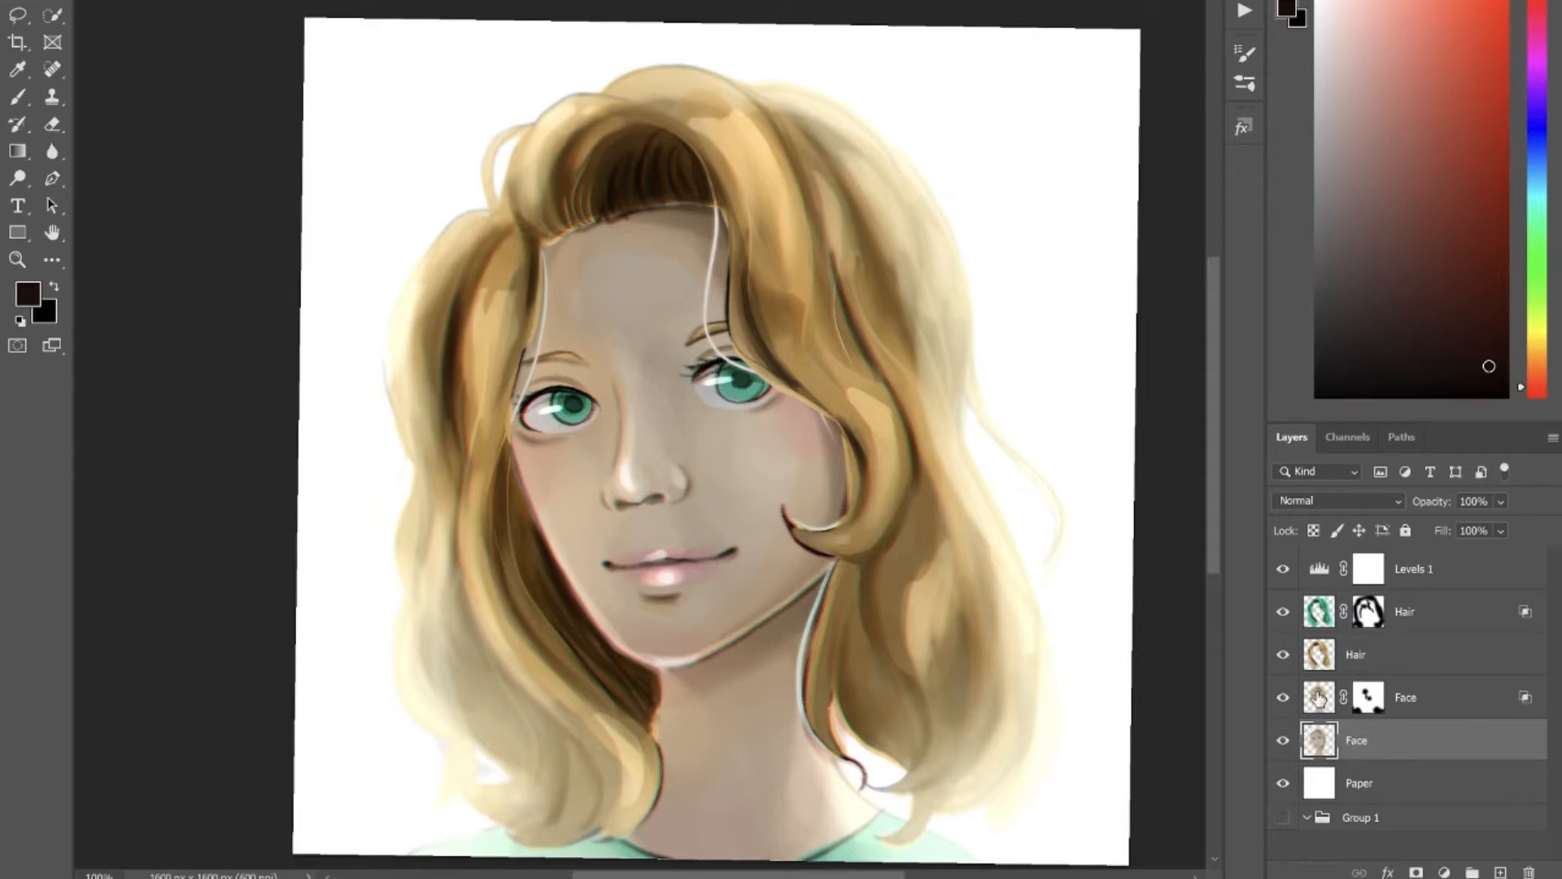
Step: Examine the paired Hair and Face layers, toggling the visibility of each masked copy to see what it contributes to the portrait
click(1319, 659)
click(1380, 619)
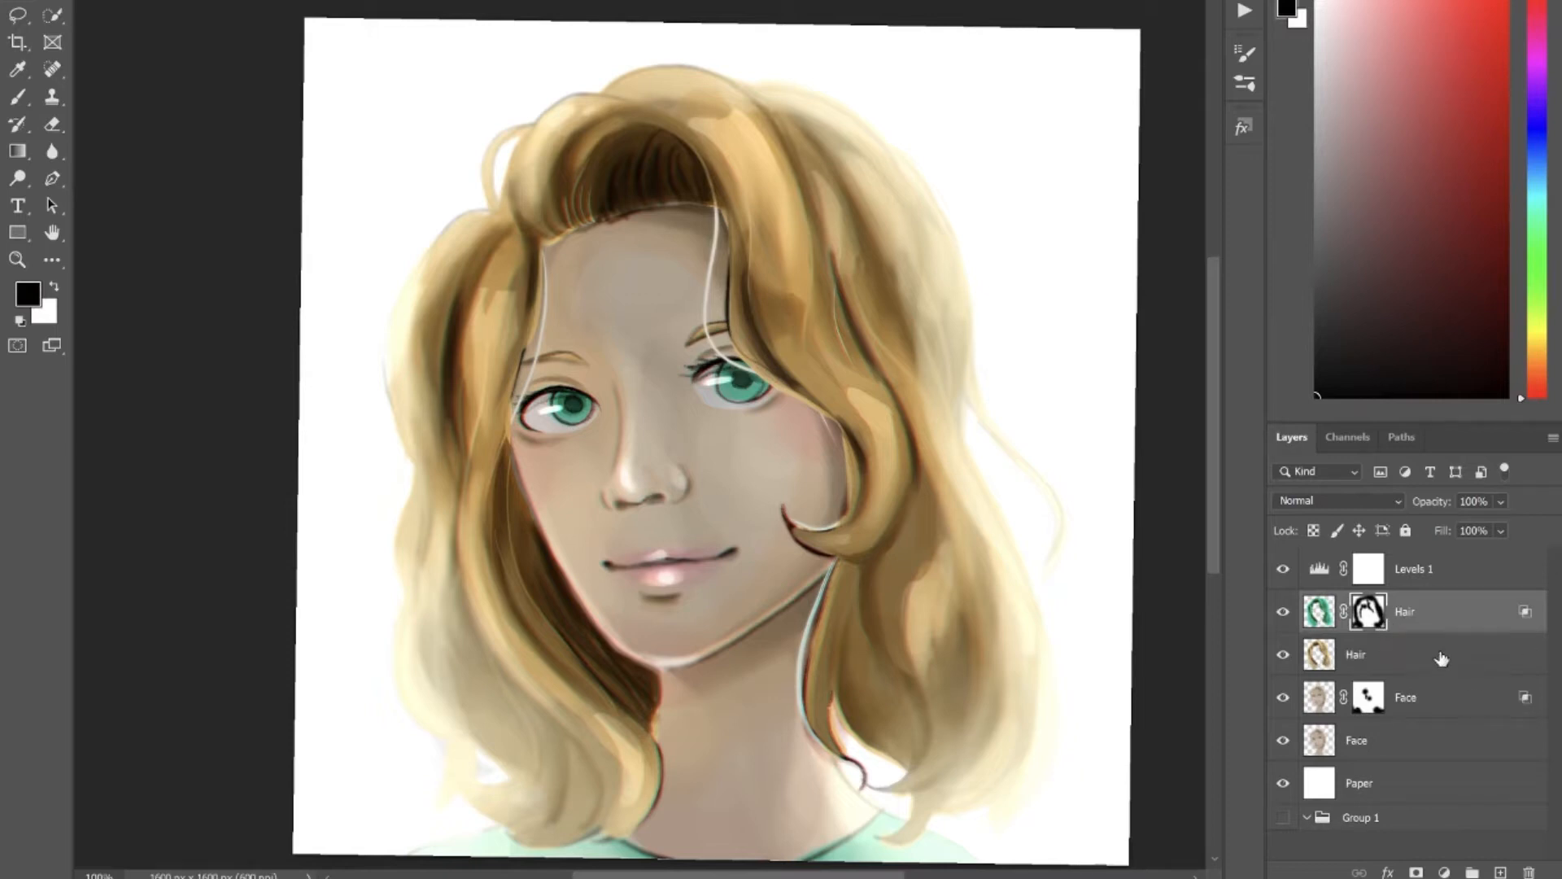
click(1433, 617)
click(1428, 650)
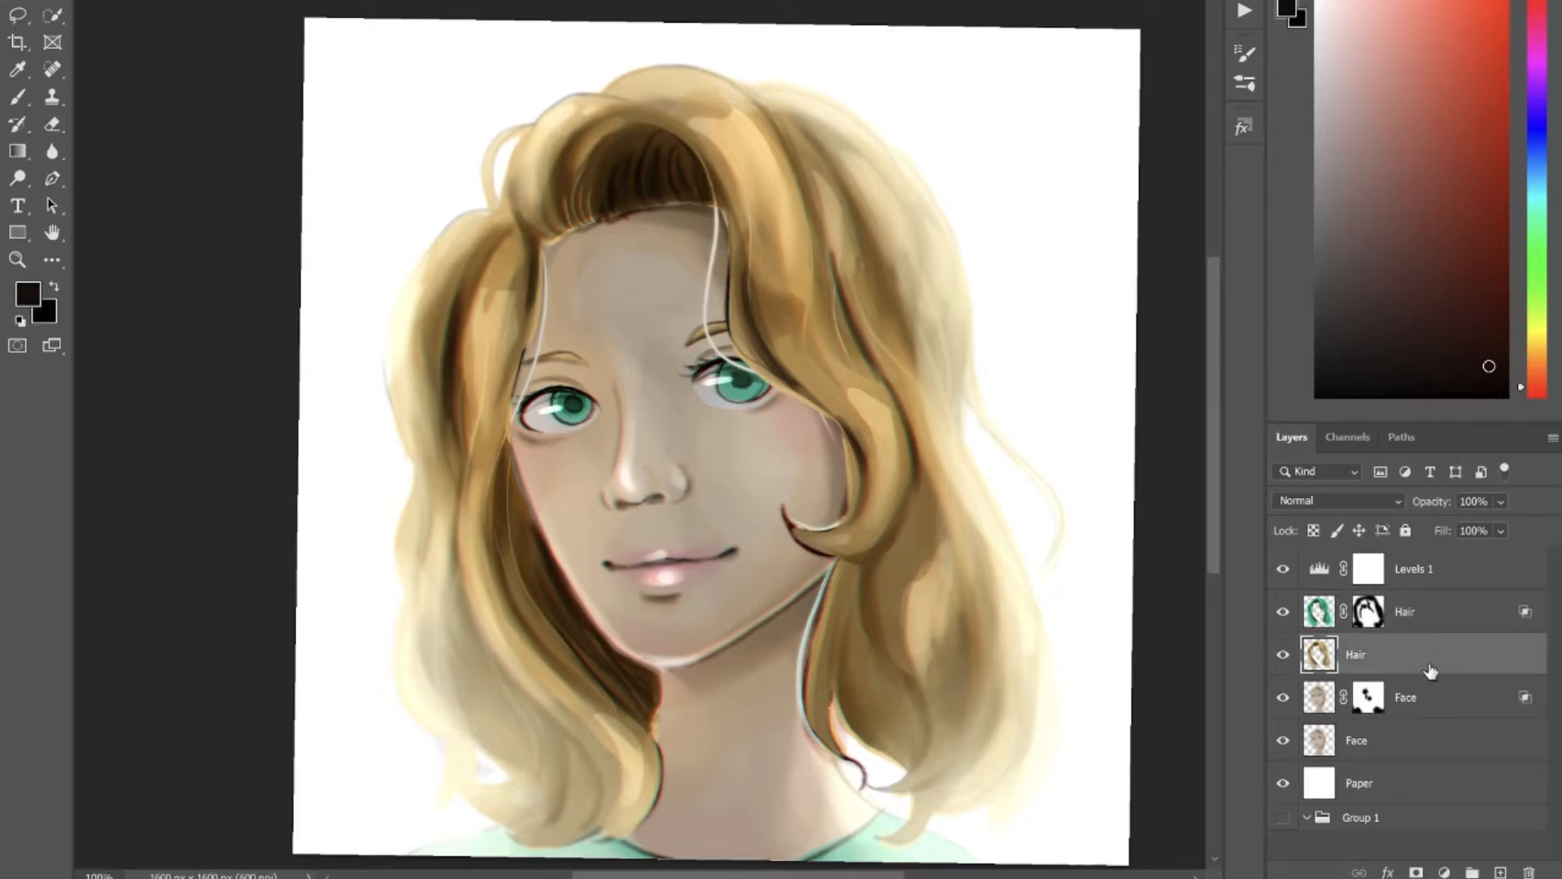
click(1433, 711)
click(1433, 742)
click(1436, 711)
click(1283, 698)
click(1283, 612)
click(1283, 612)
click(1283, 698)
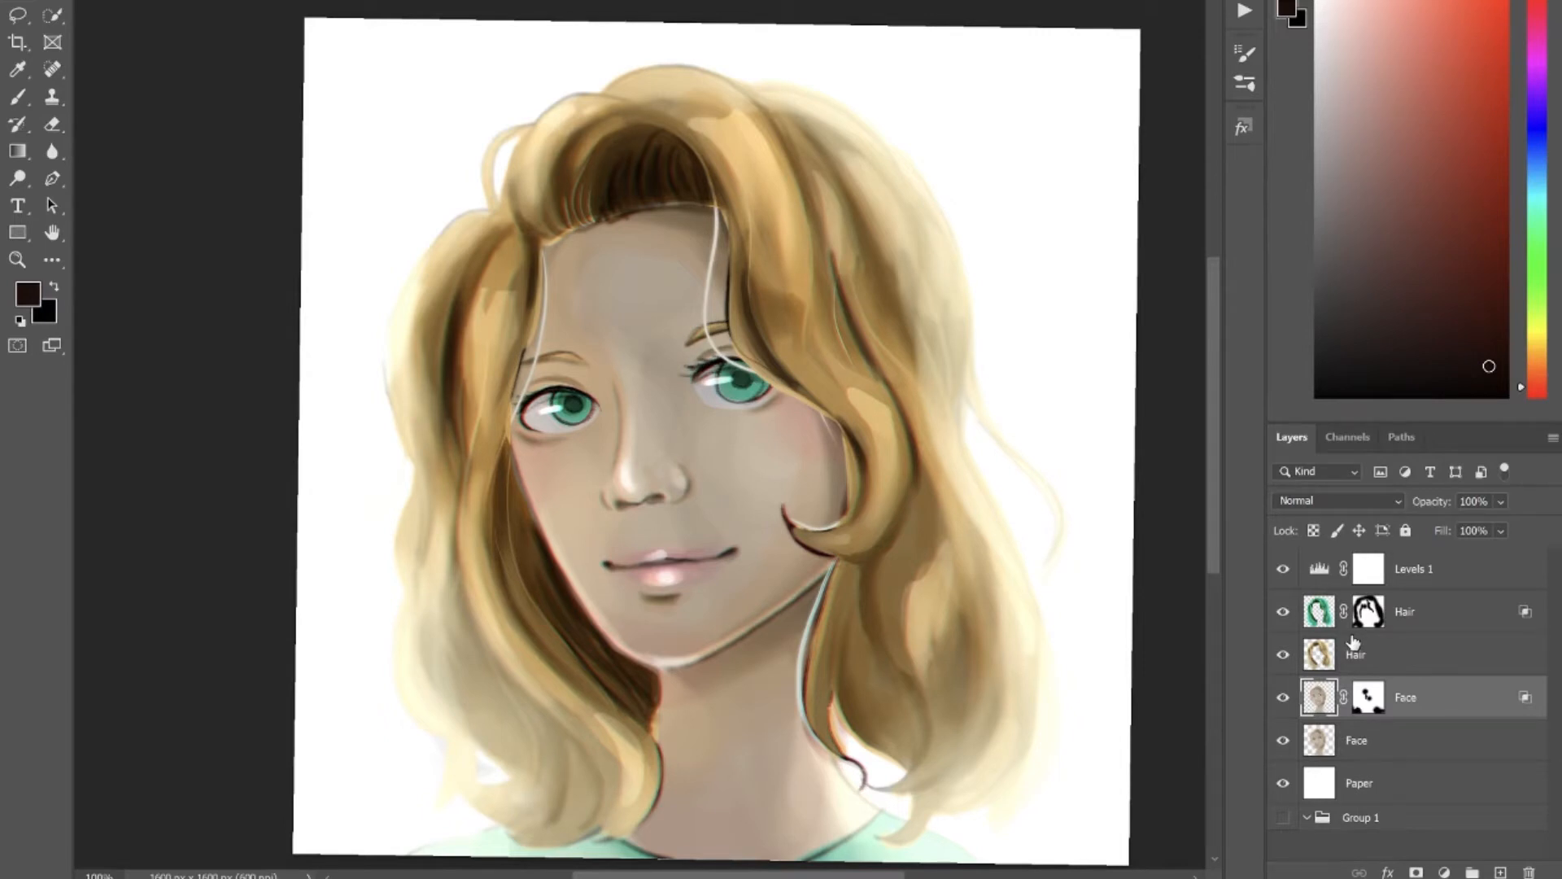
Step: Compare the masked Hair layer with the plain Hair layer beneath it, ending on the plain one
click(1387, 648)
click(1404, 621)
click(1414, 637)
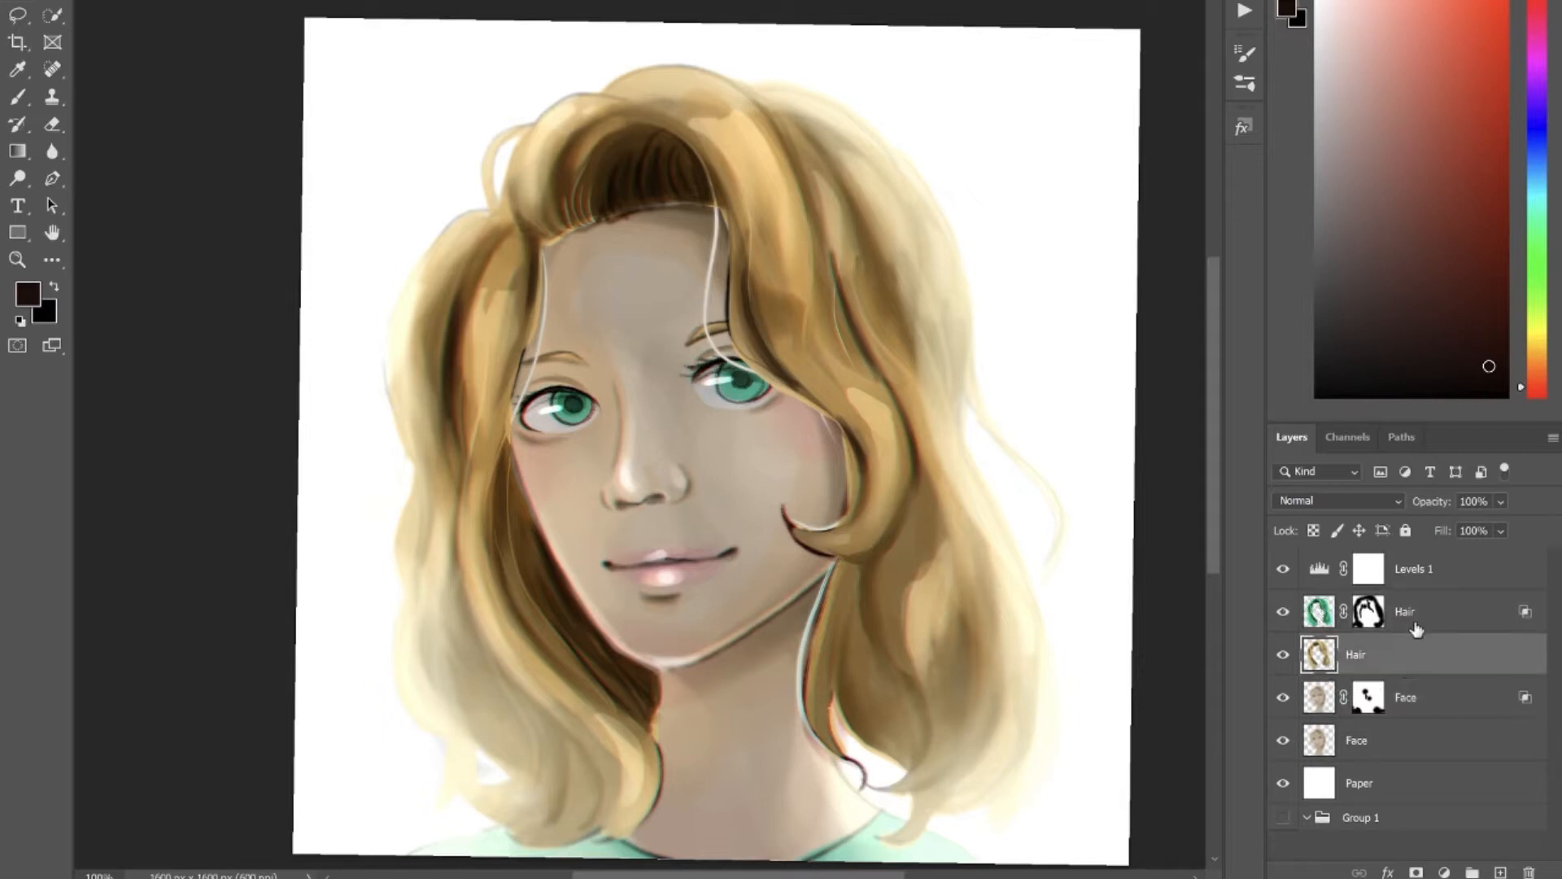
click(1413, 627)
click(1407, 651)
click(1416, 616)
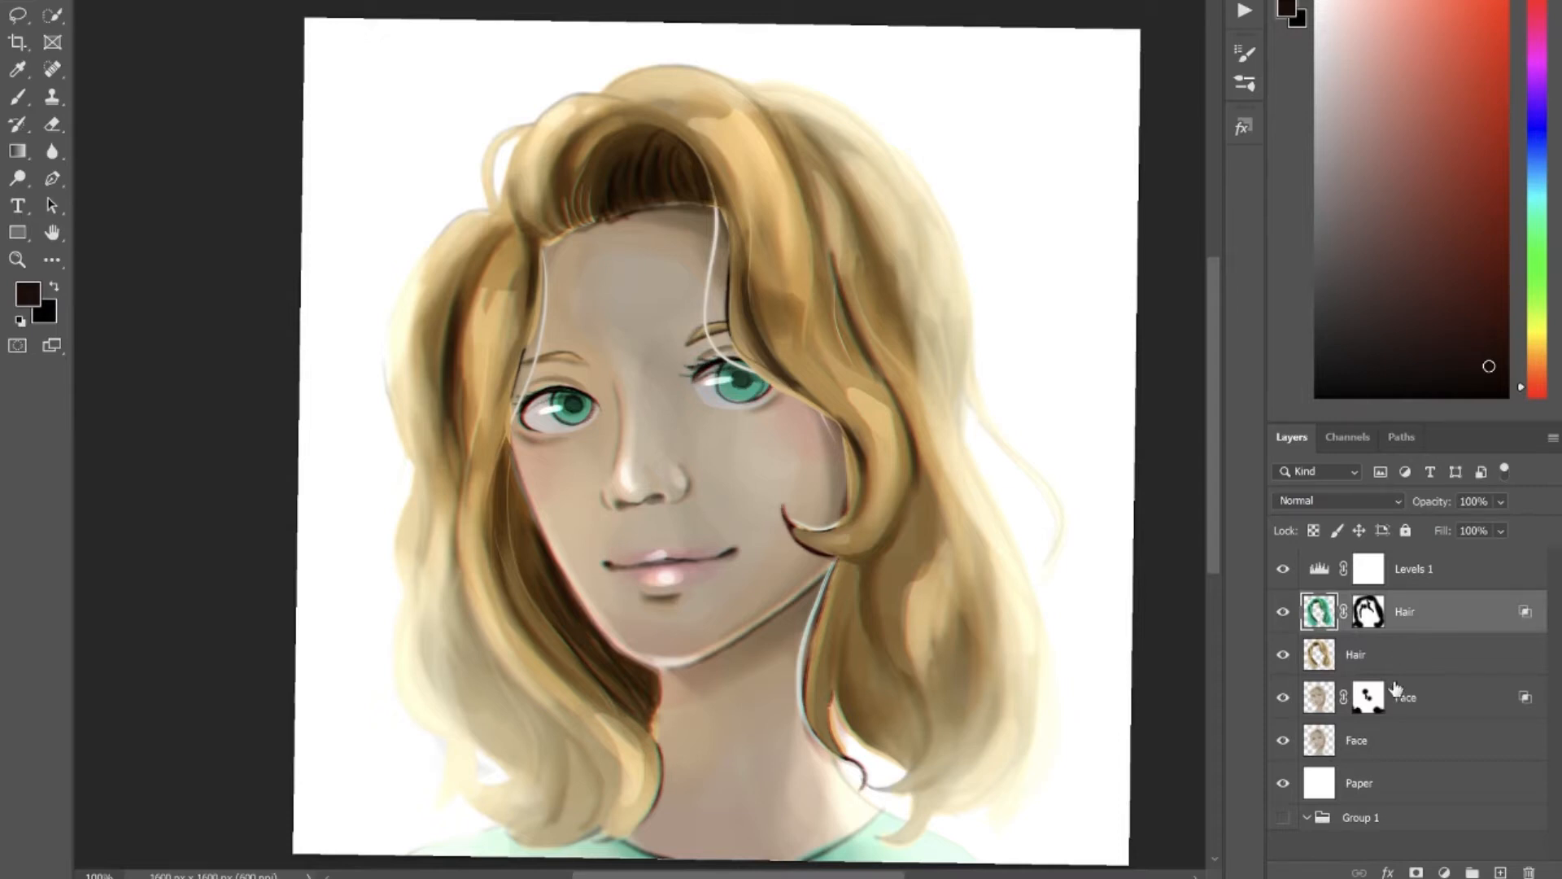
click(1396, 656)
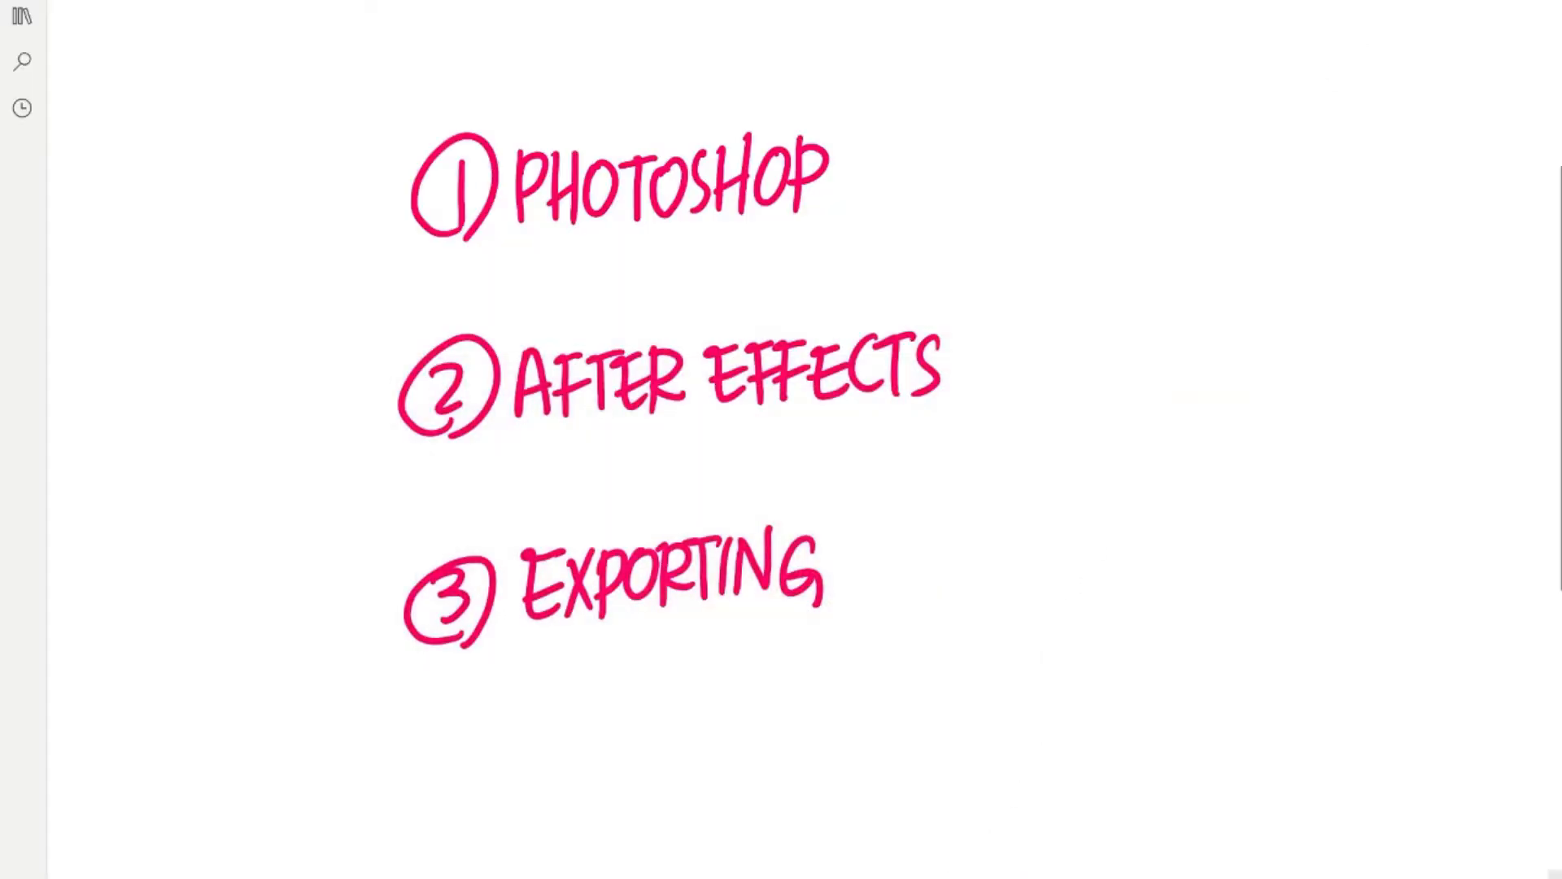
Step: Return to Photoshop and save the portrait illustration in its current file
mouse_move(927, 871)
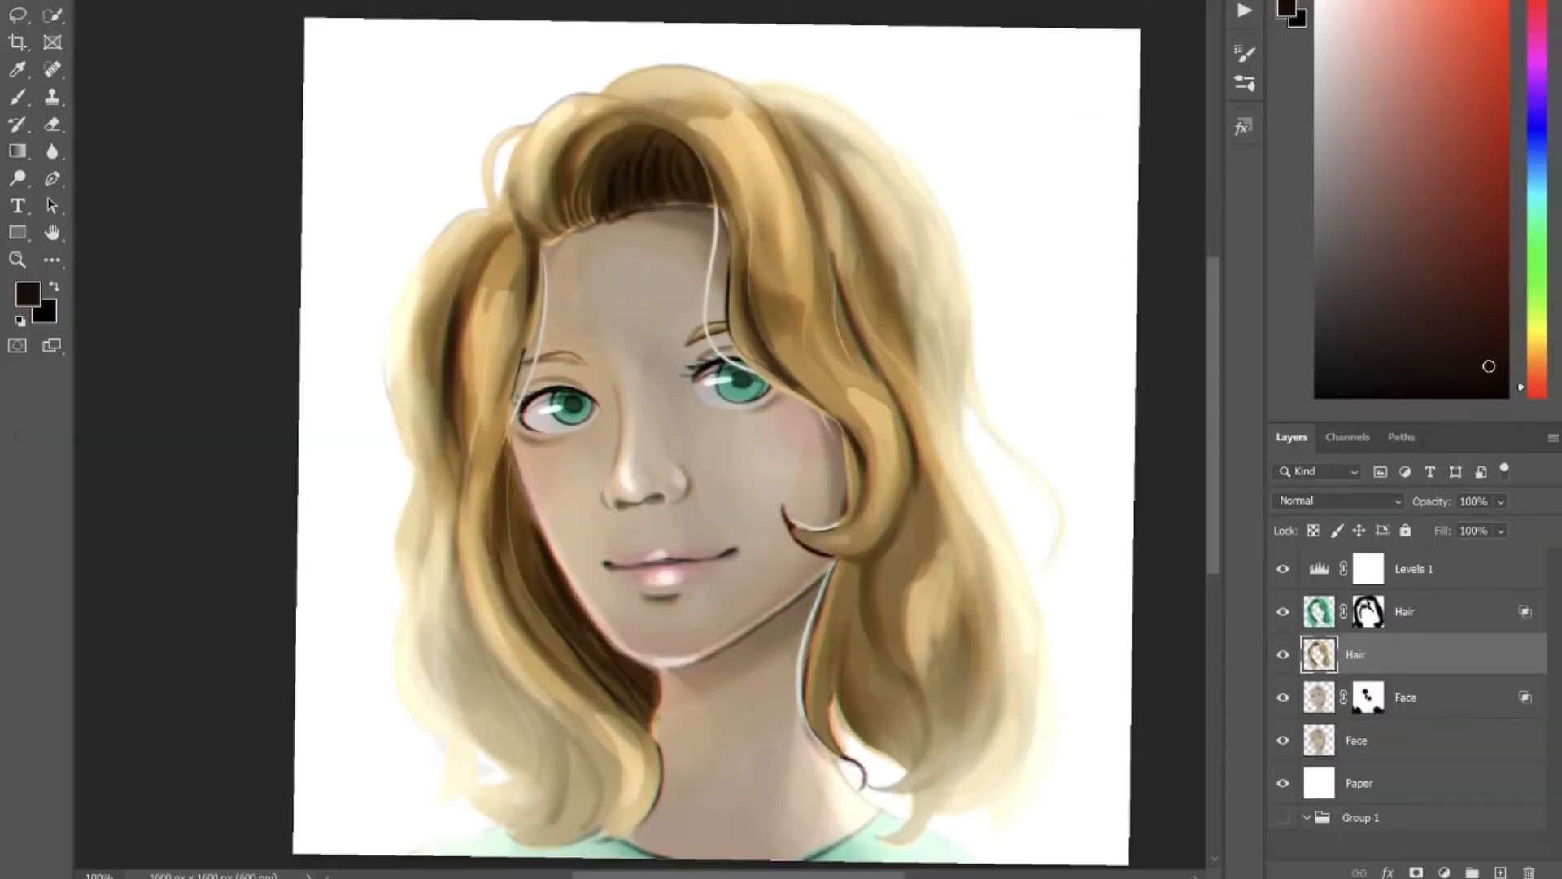
key(alt+f)
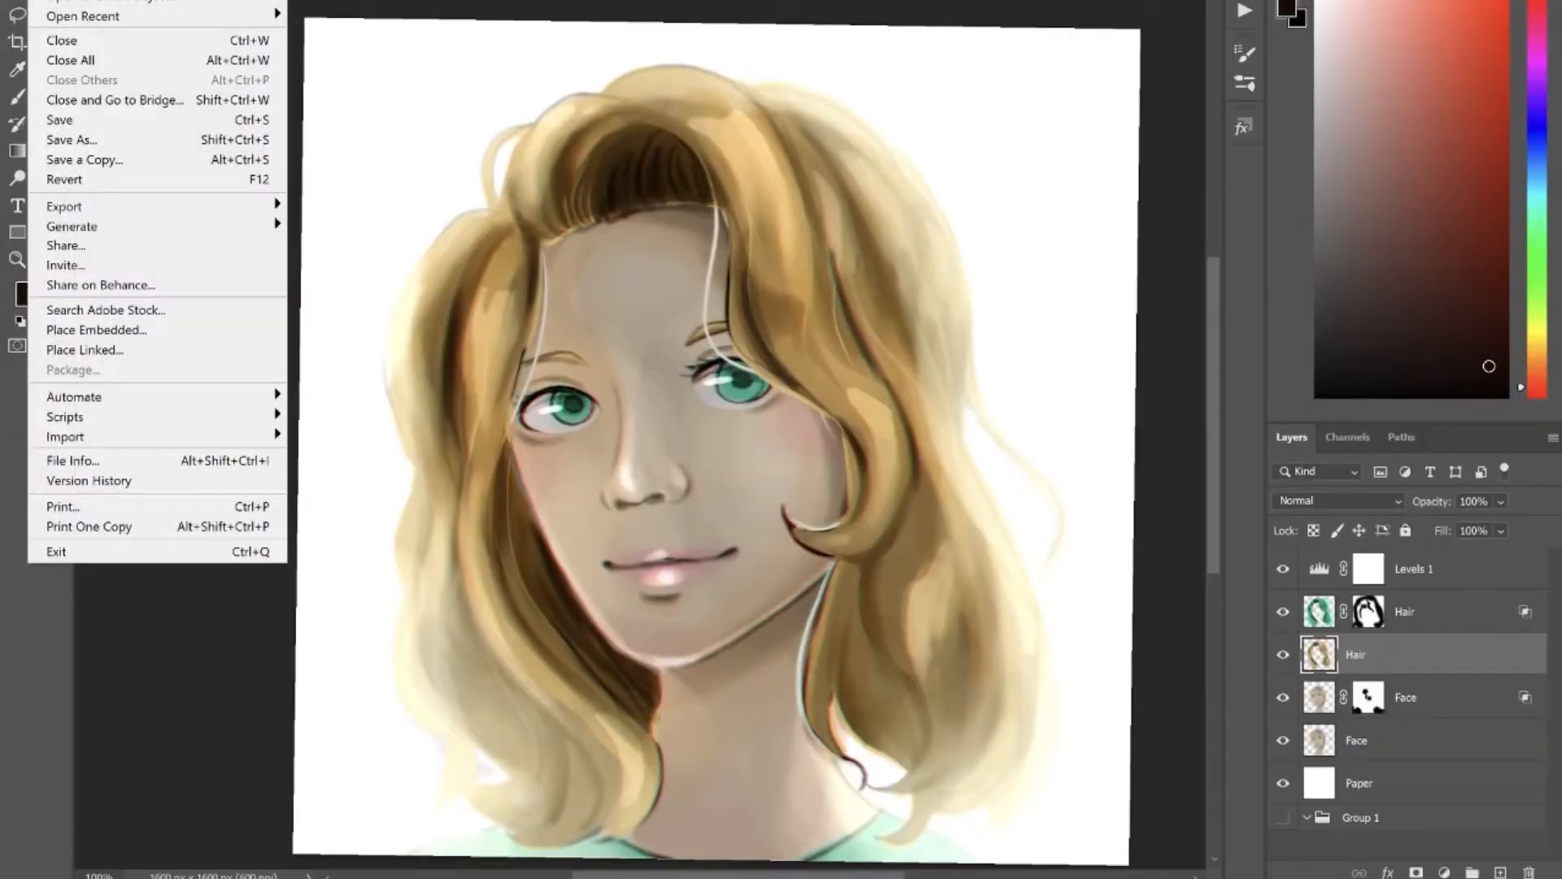
click(45, 119)
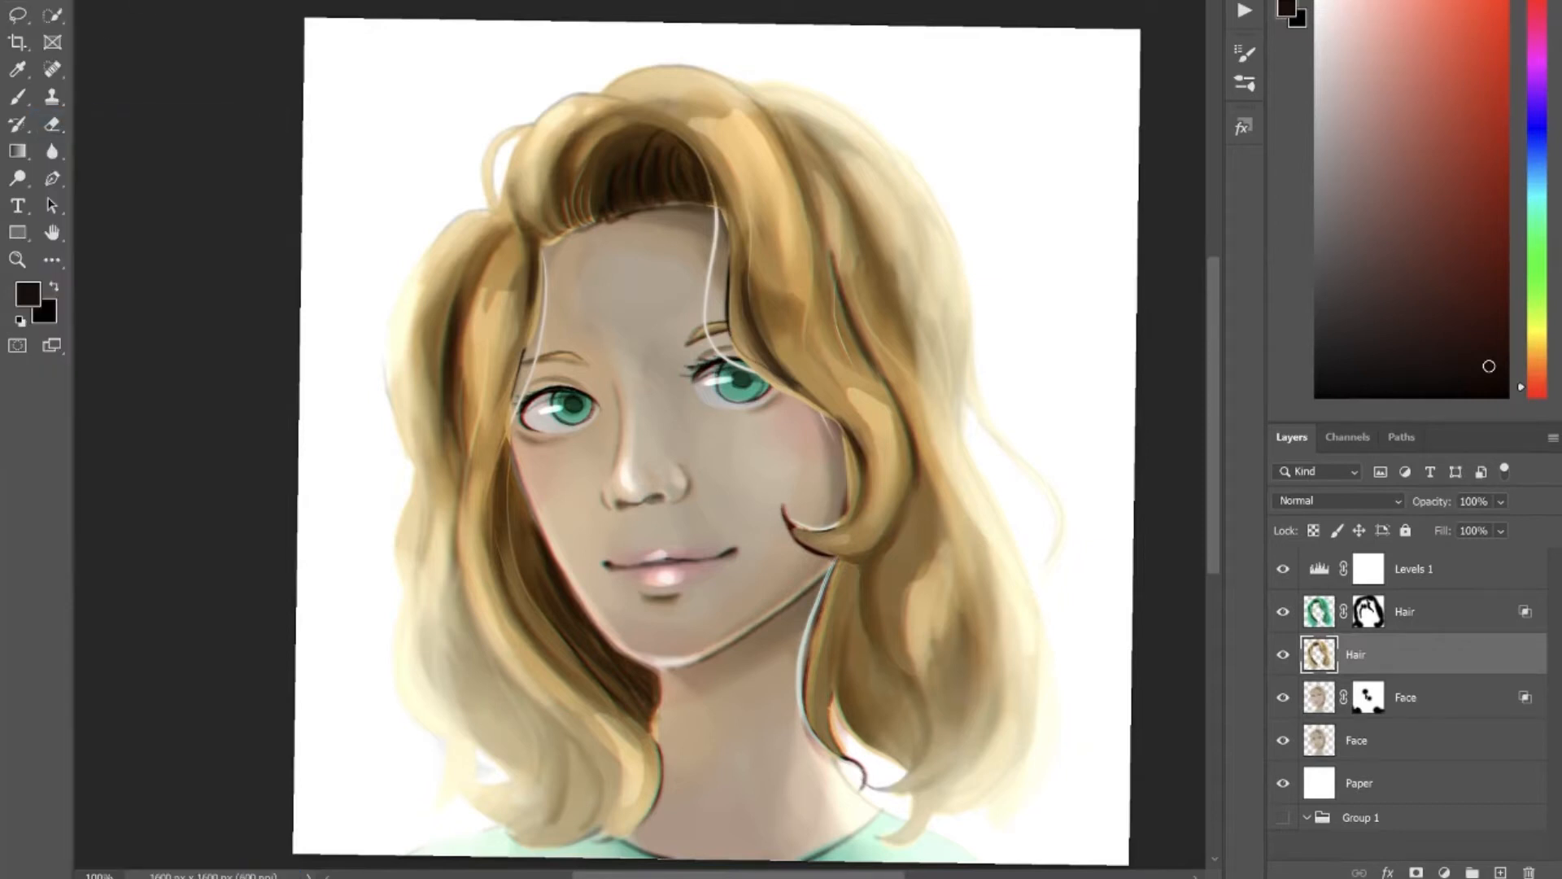
Step: Save the illustration on the Desktop under the name Tutorial in Photoshop (PSD) format, with Maximize Compatibility enabled
key(alt+f)
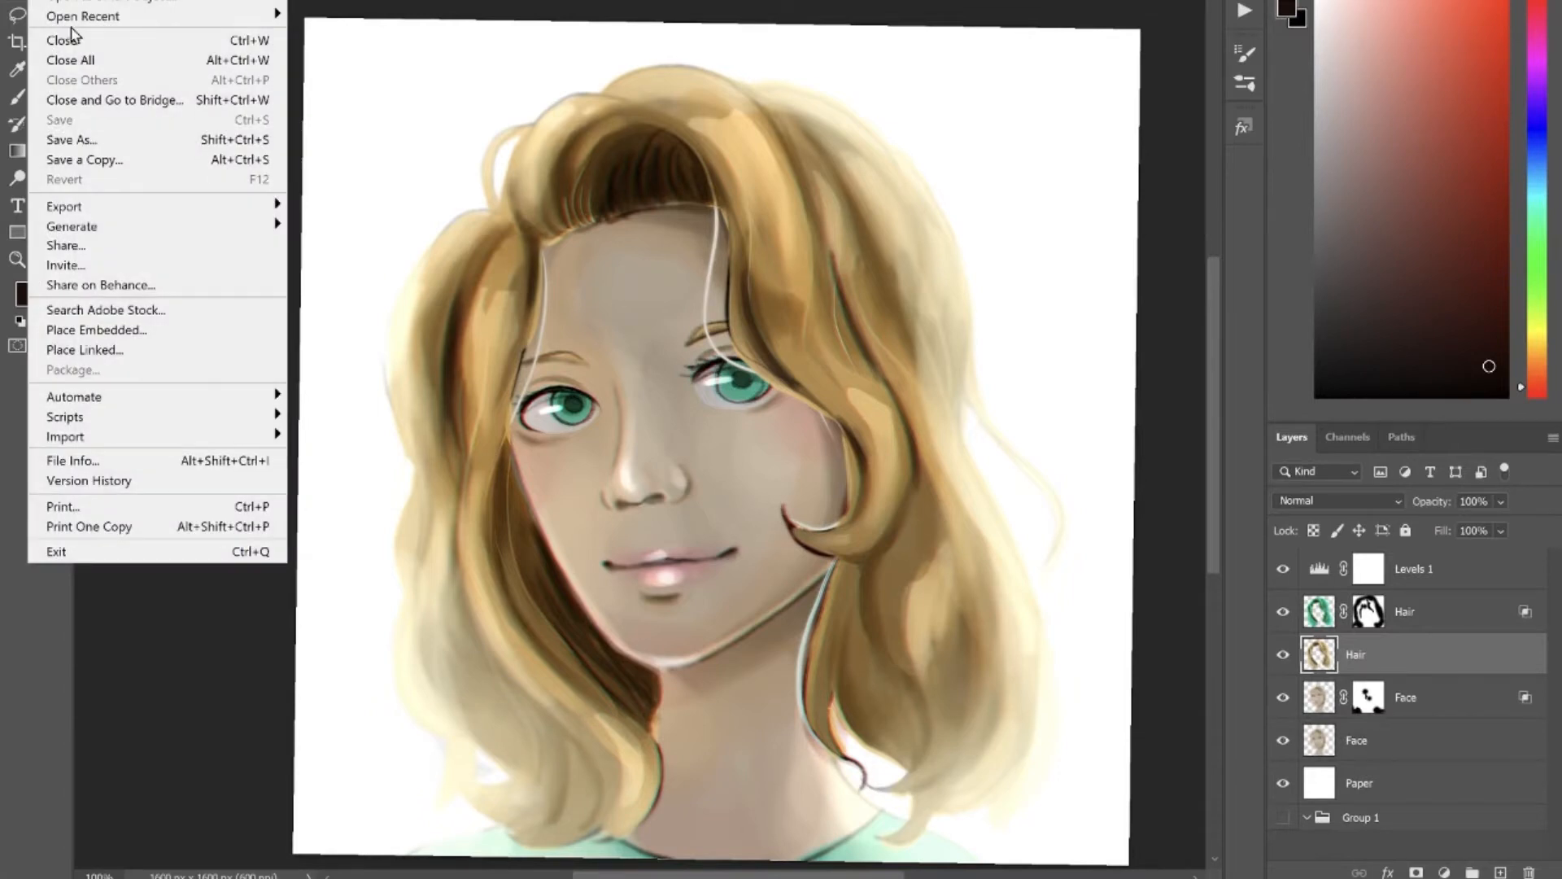
click(66, 134)
click(976, 607)
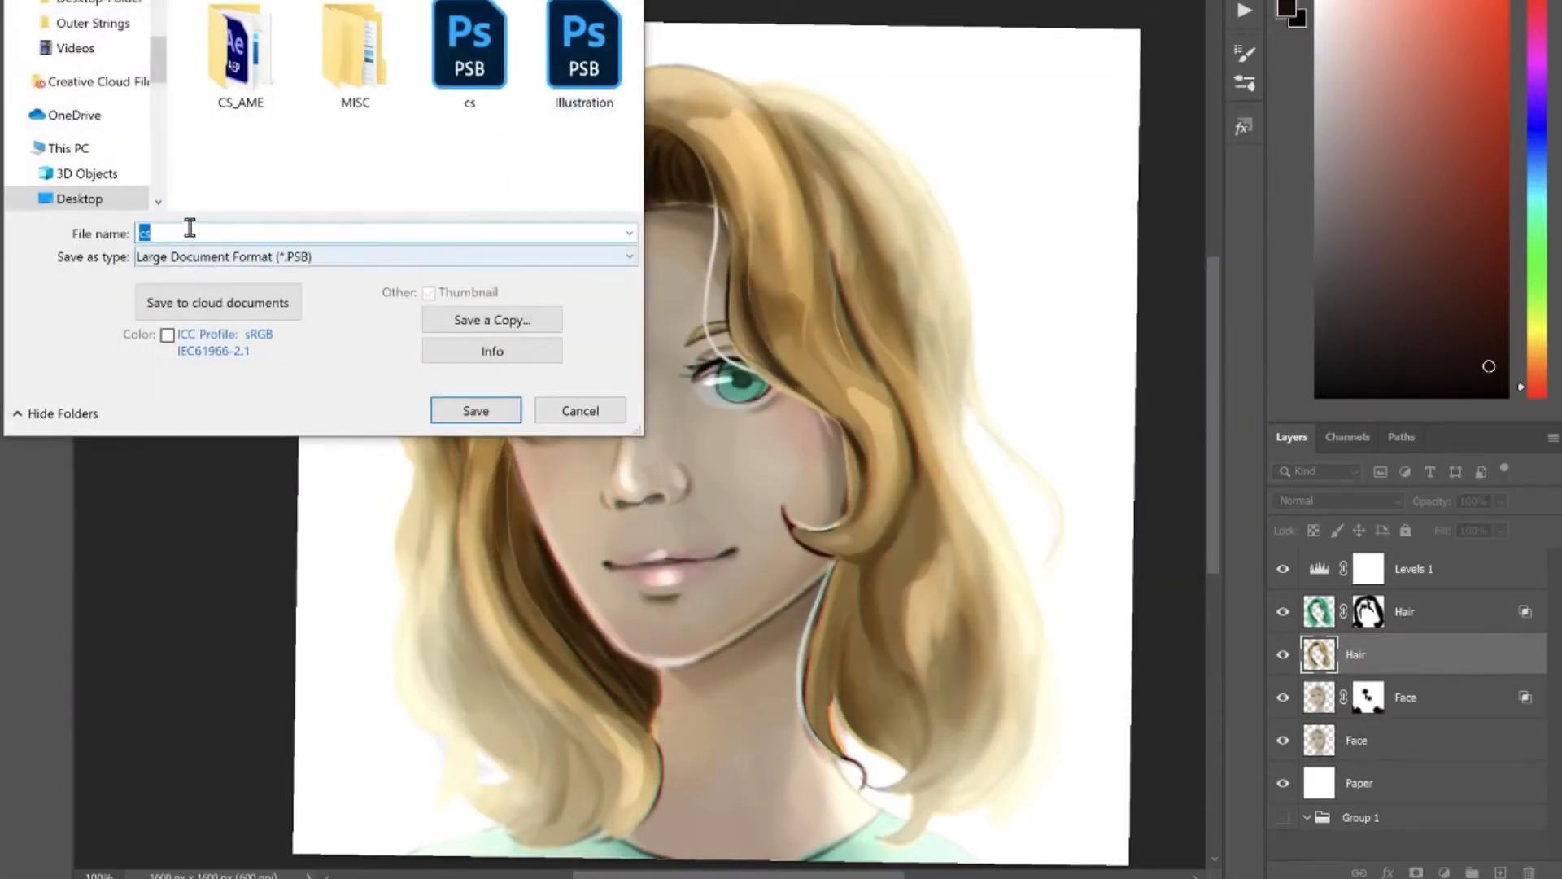
text(Tut)
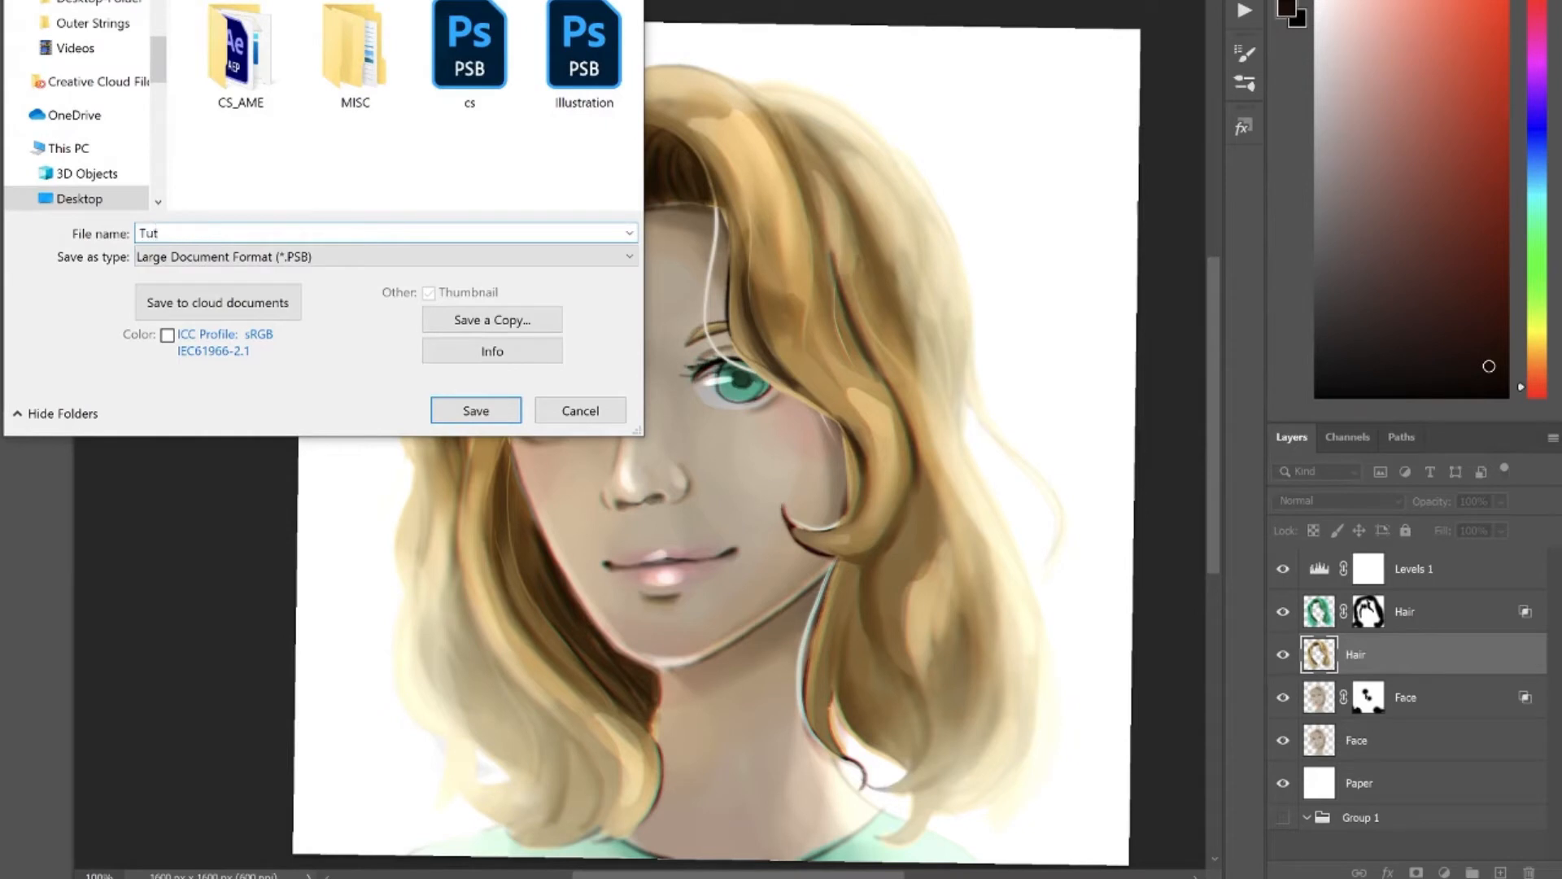
text(orial)
click(218, 257)
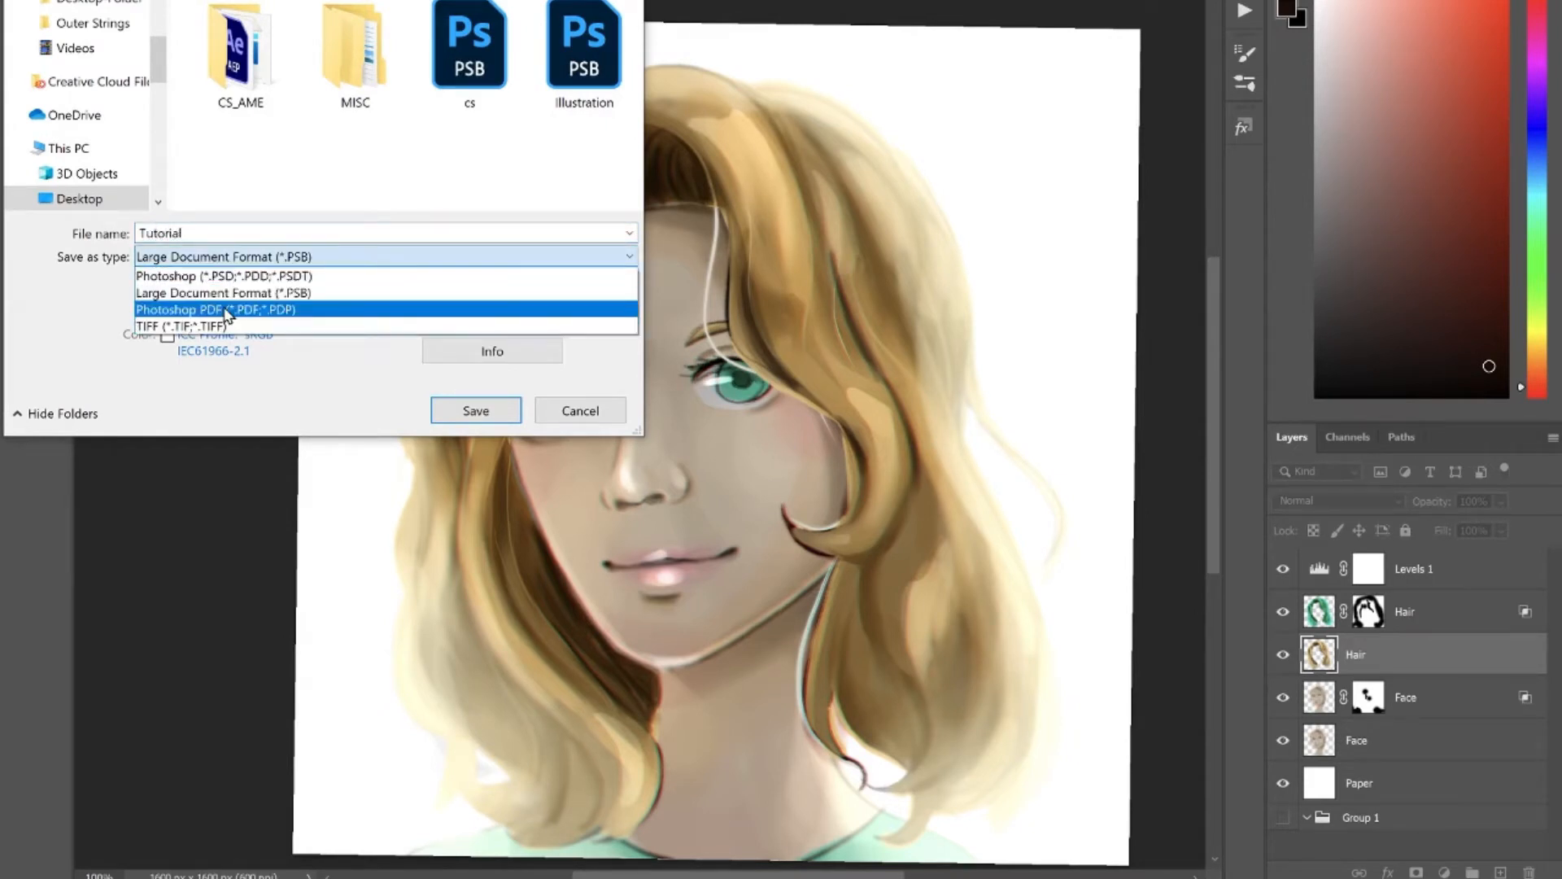
click(205, 278)
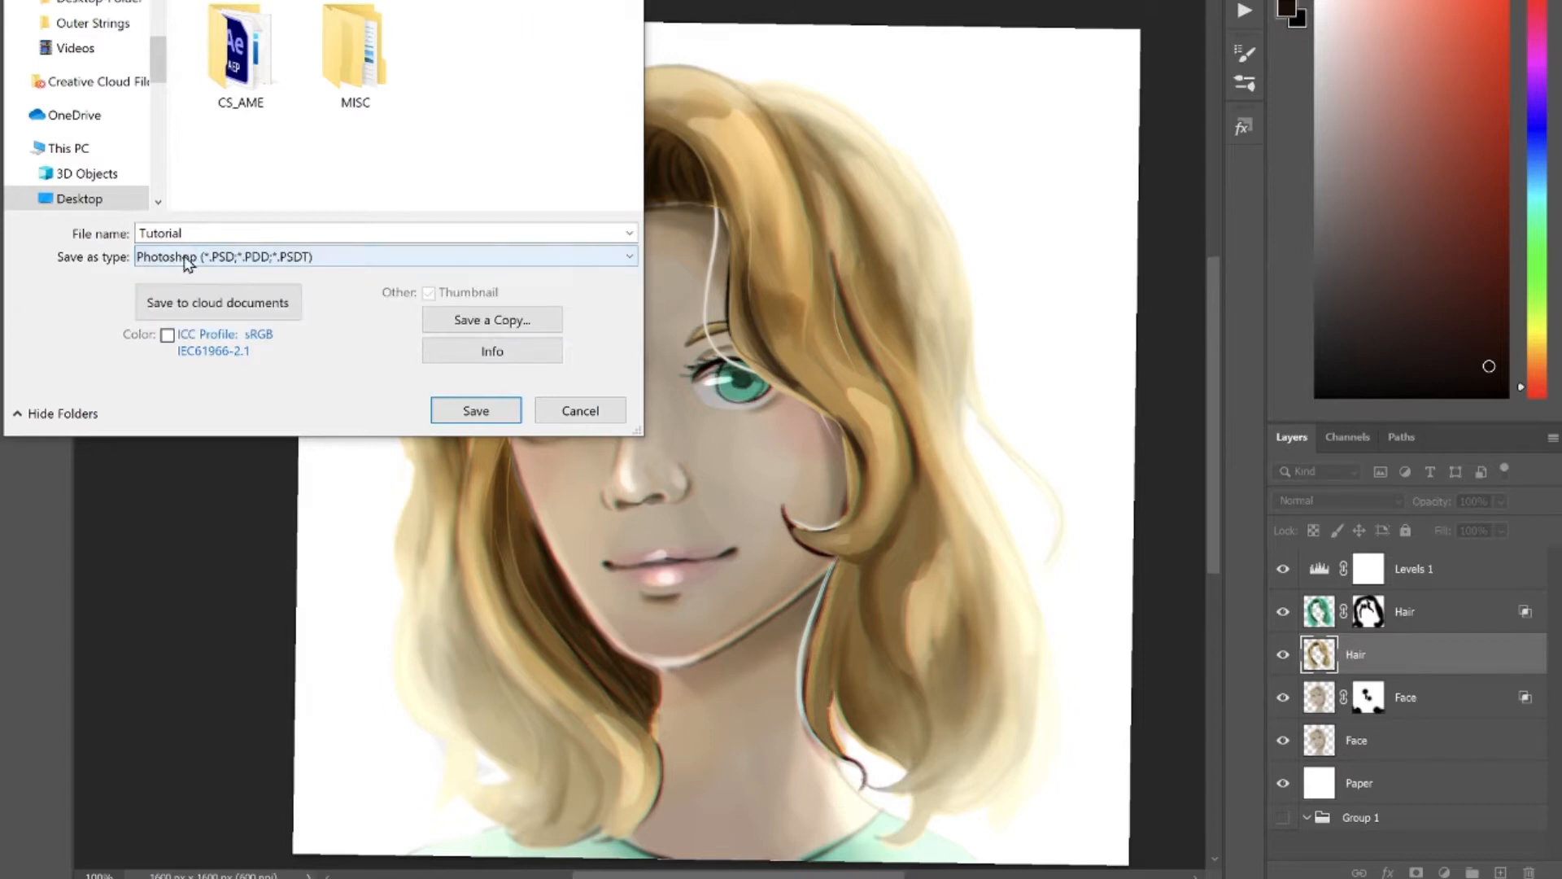
click(475, 410)
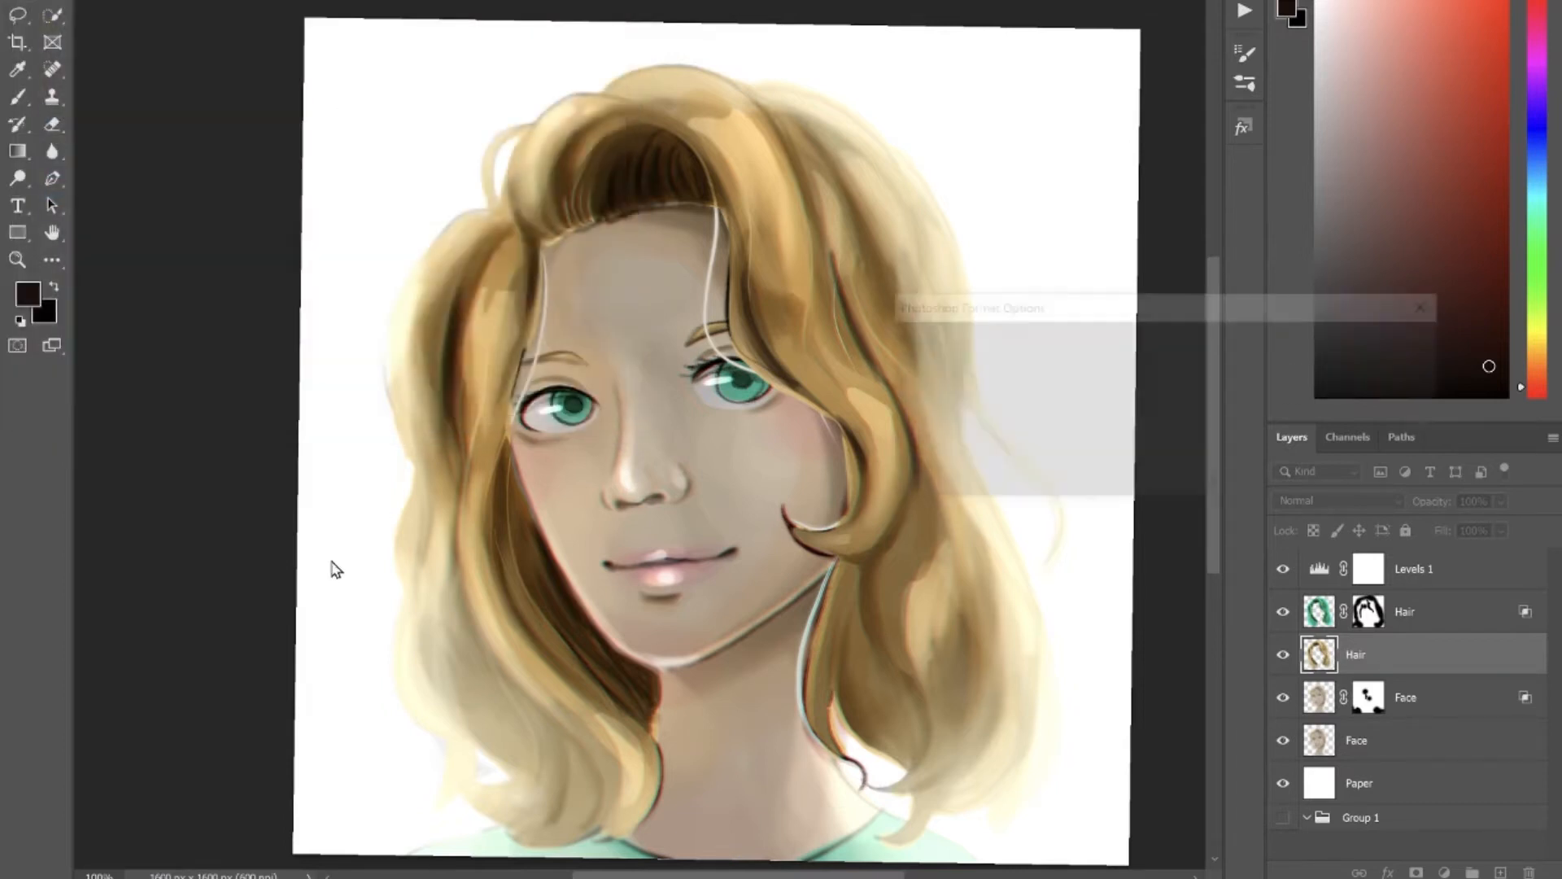
drag(1259, 309, 832, 302)
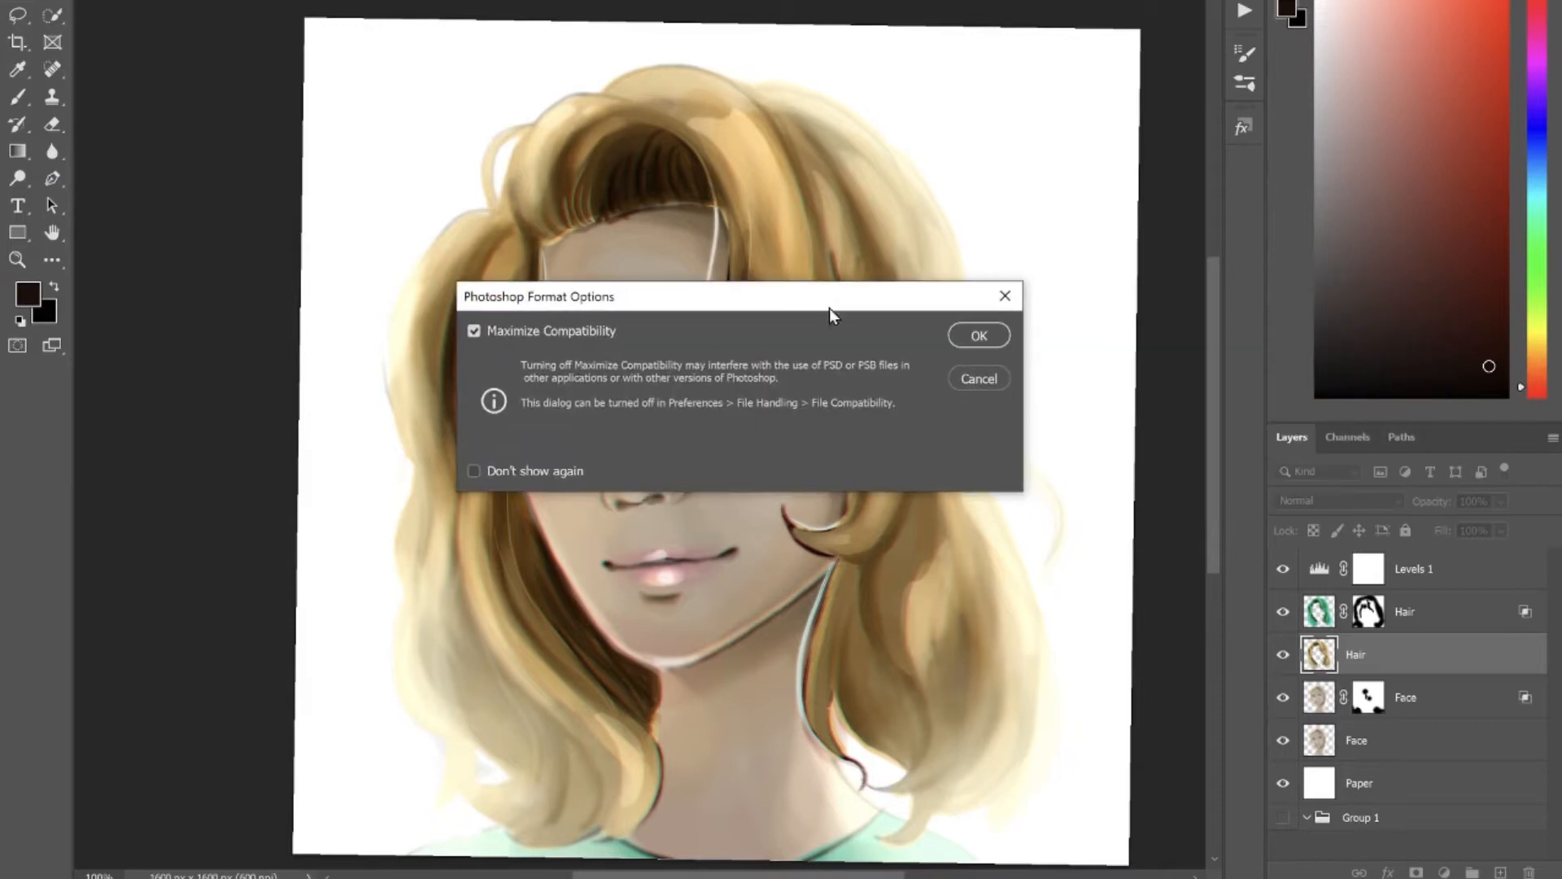
click(979, 336)
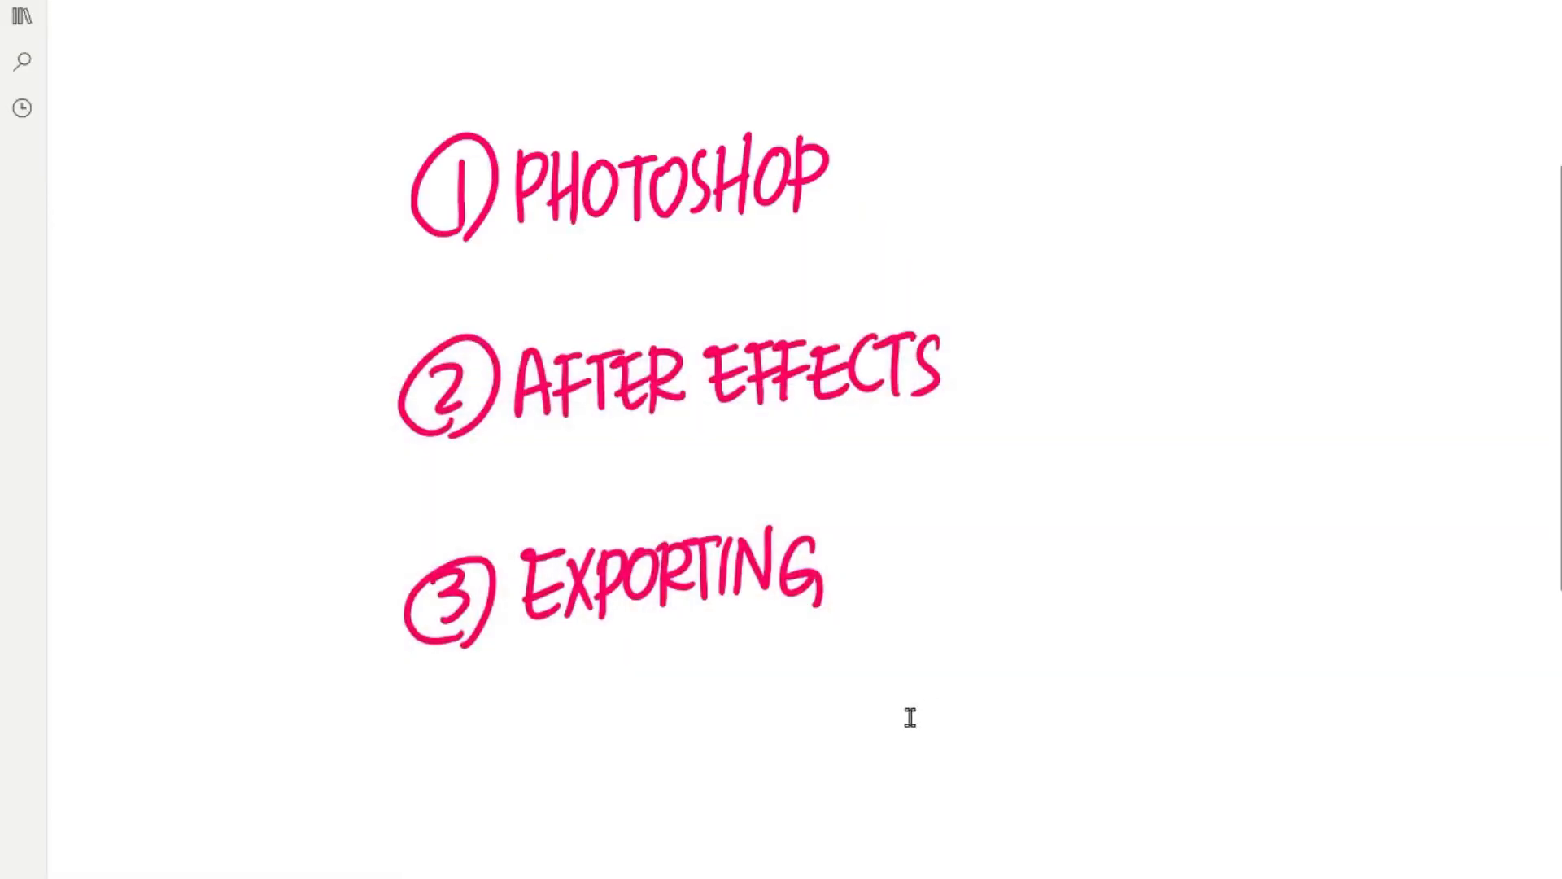
Step: Switch to After Effects and create a new project, saving the changes to CS.aep
mouse_move(927, 876)
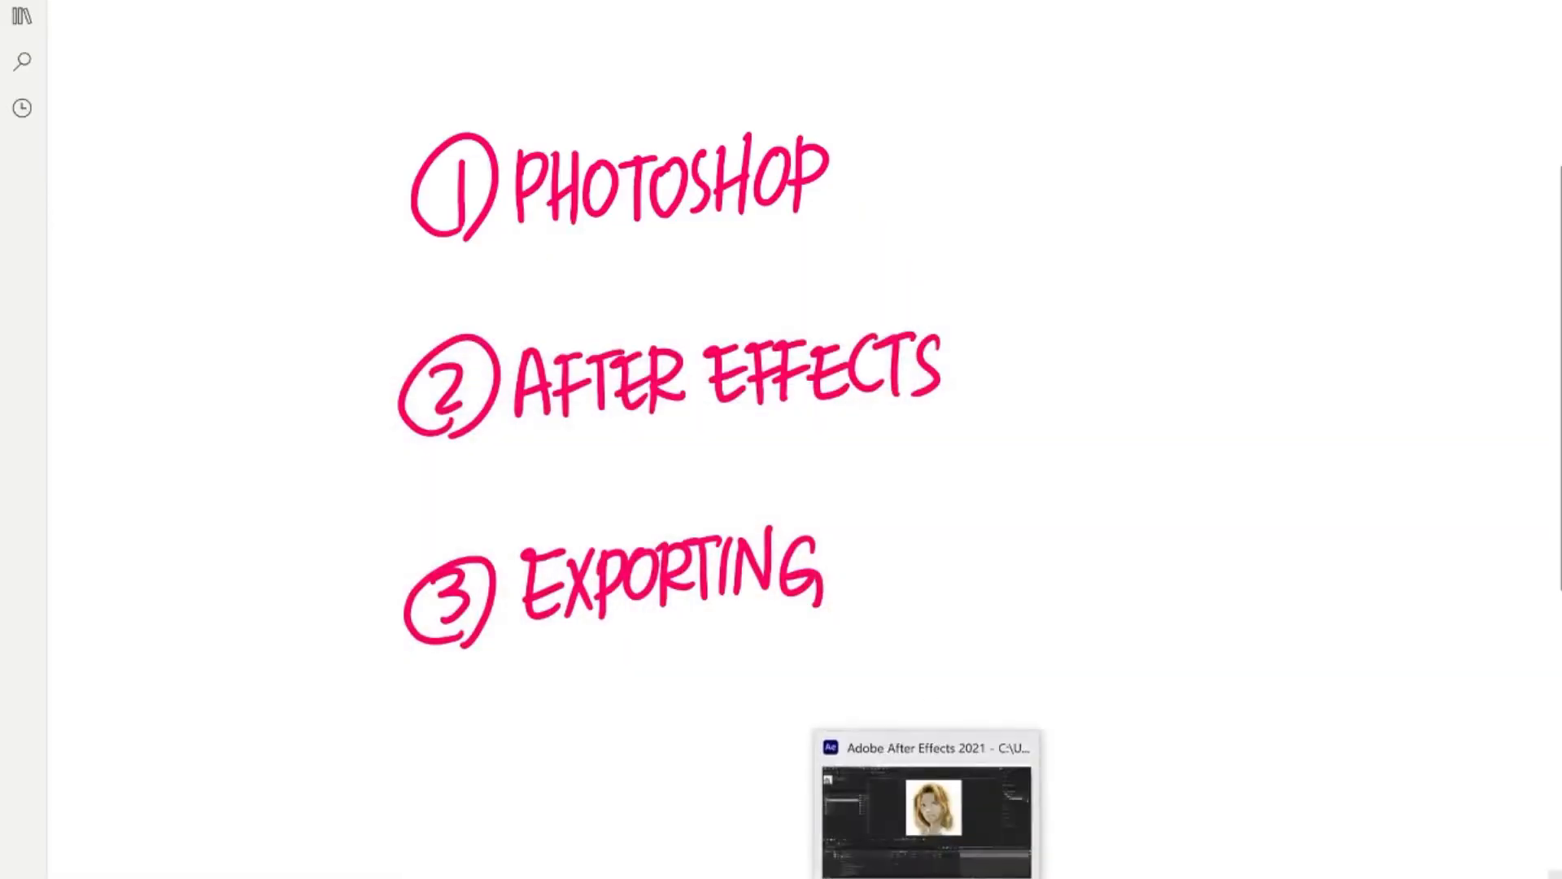
click(927, 802)
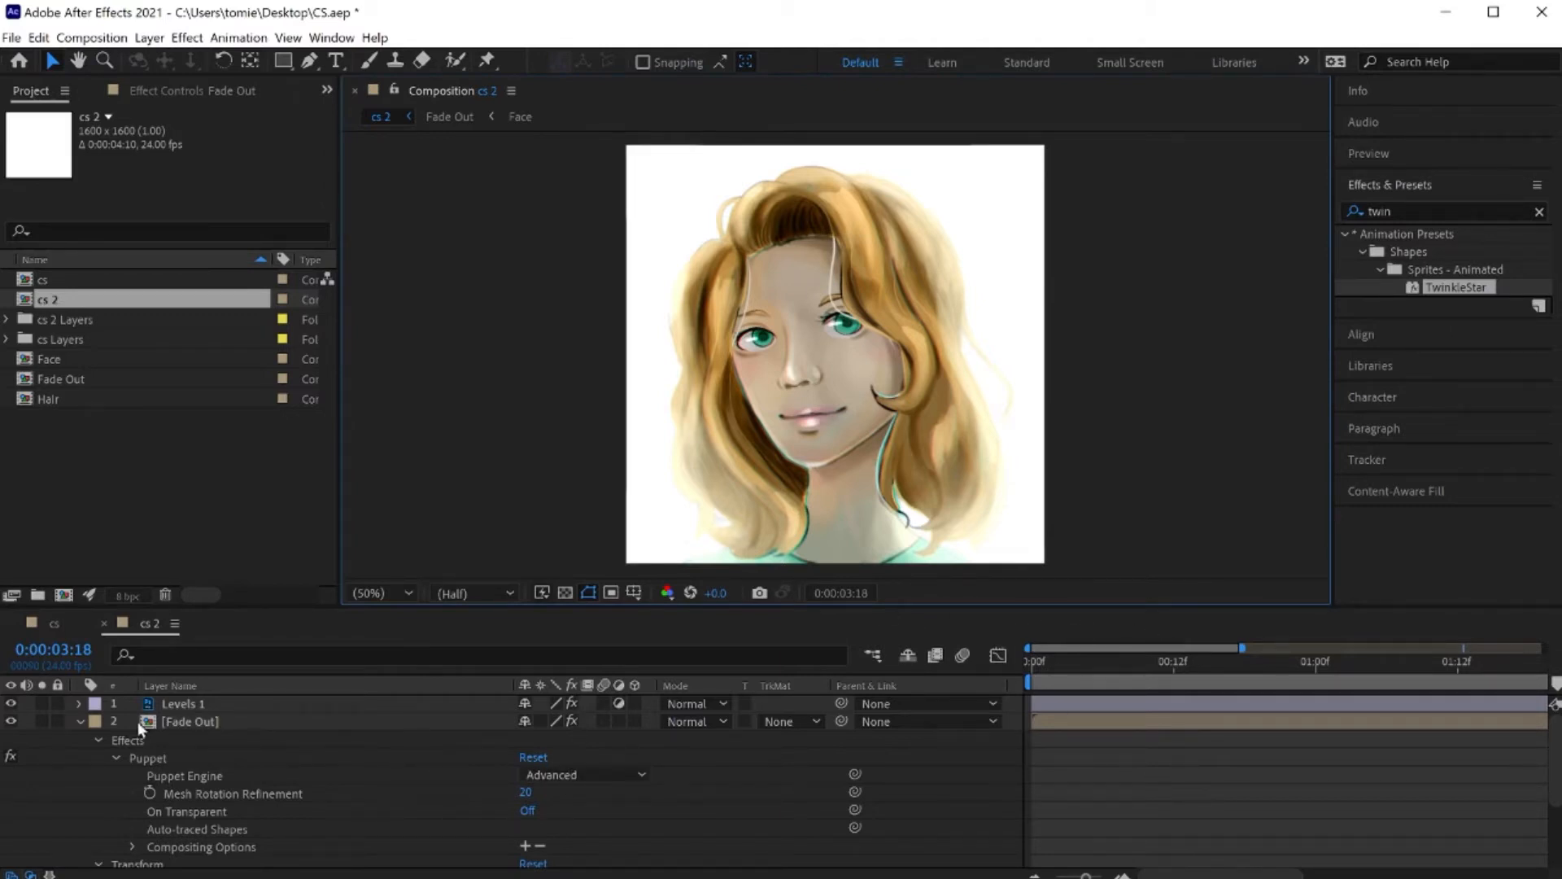
click(80, 721)
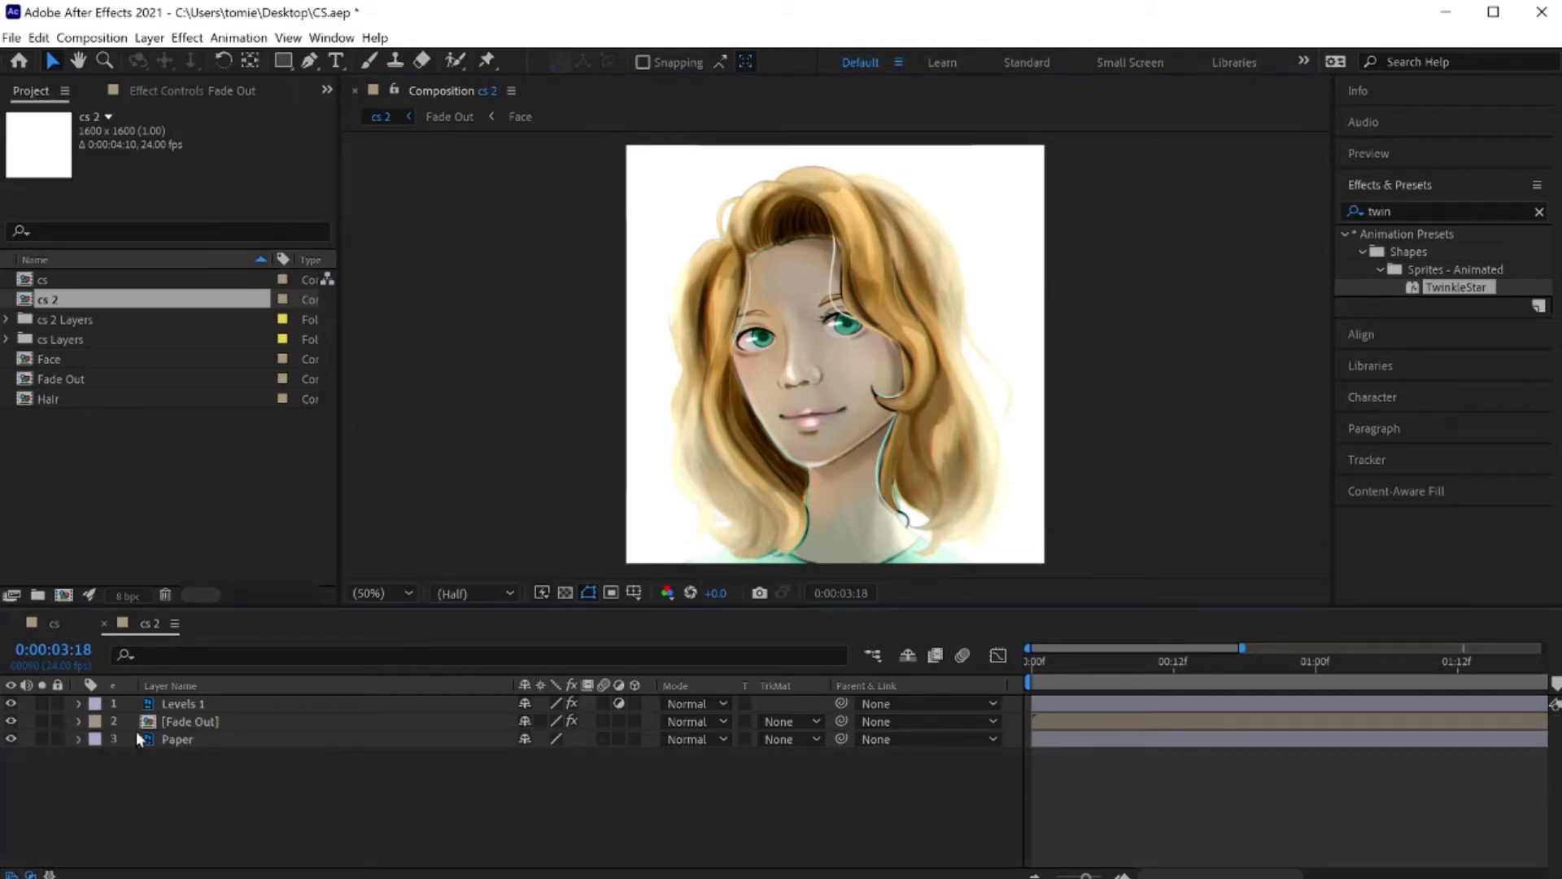
click(80, 721)
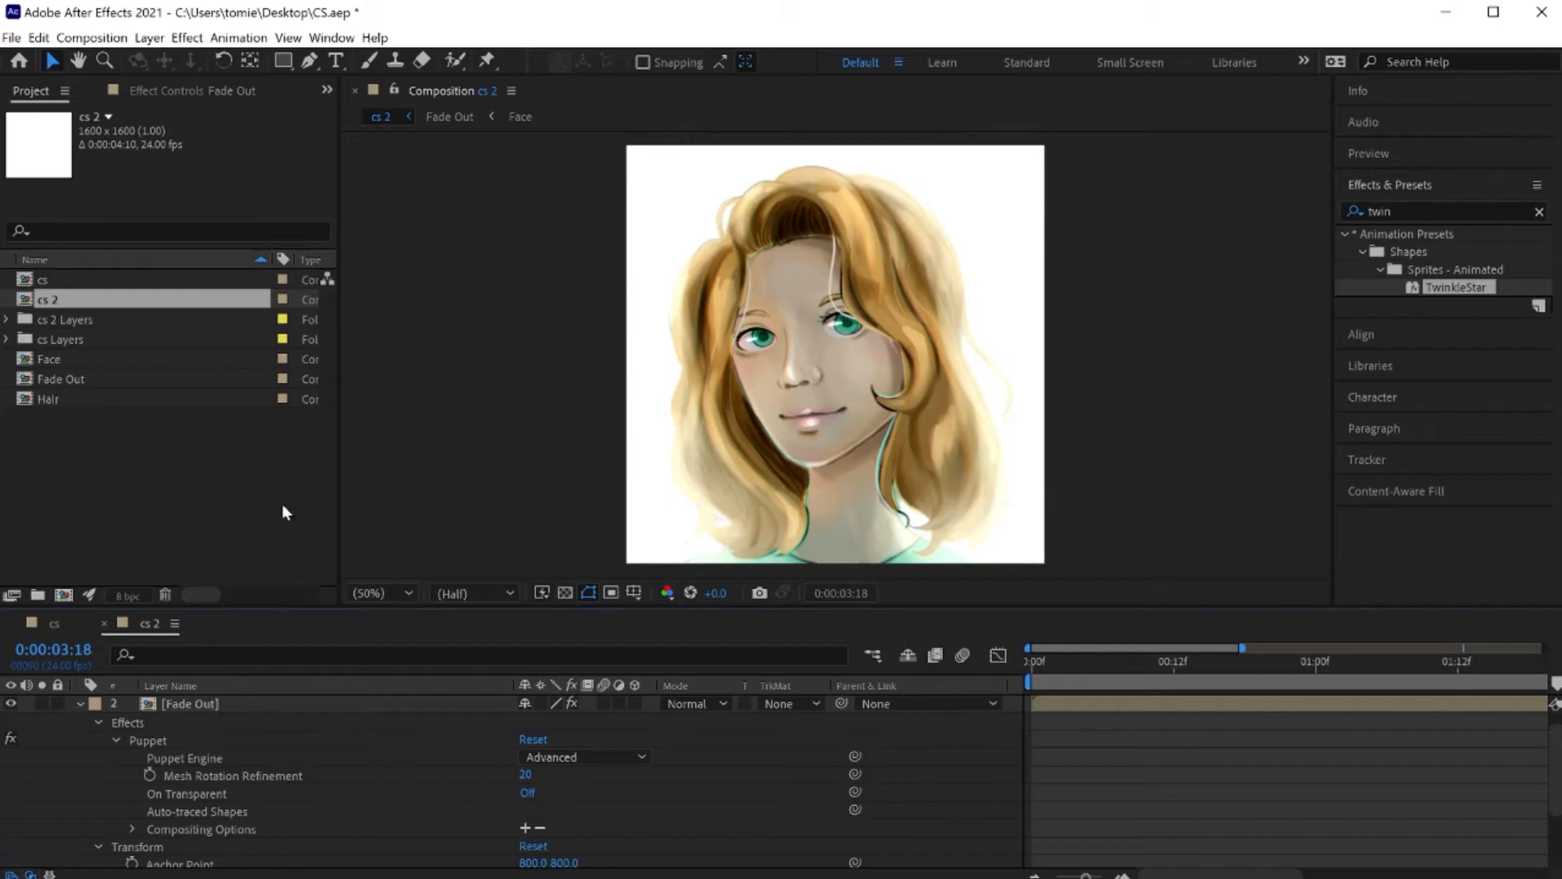
click(271, 435)
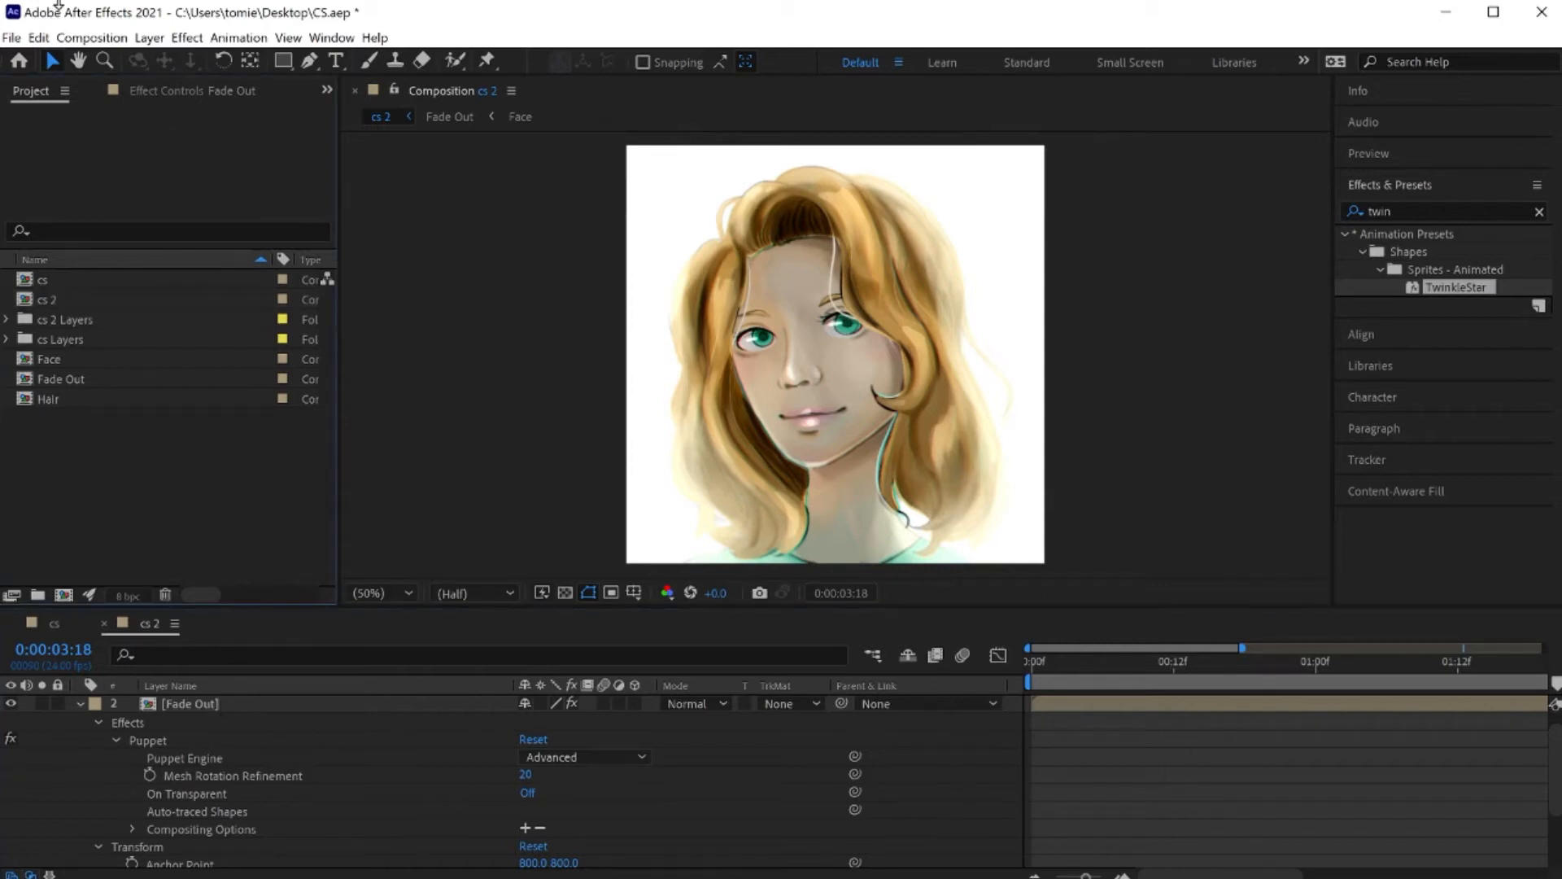
click(11, 38)
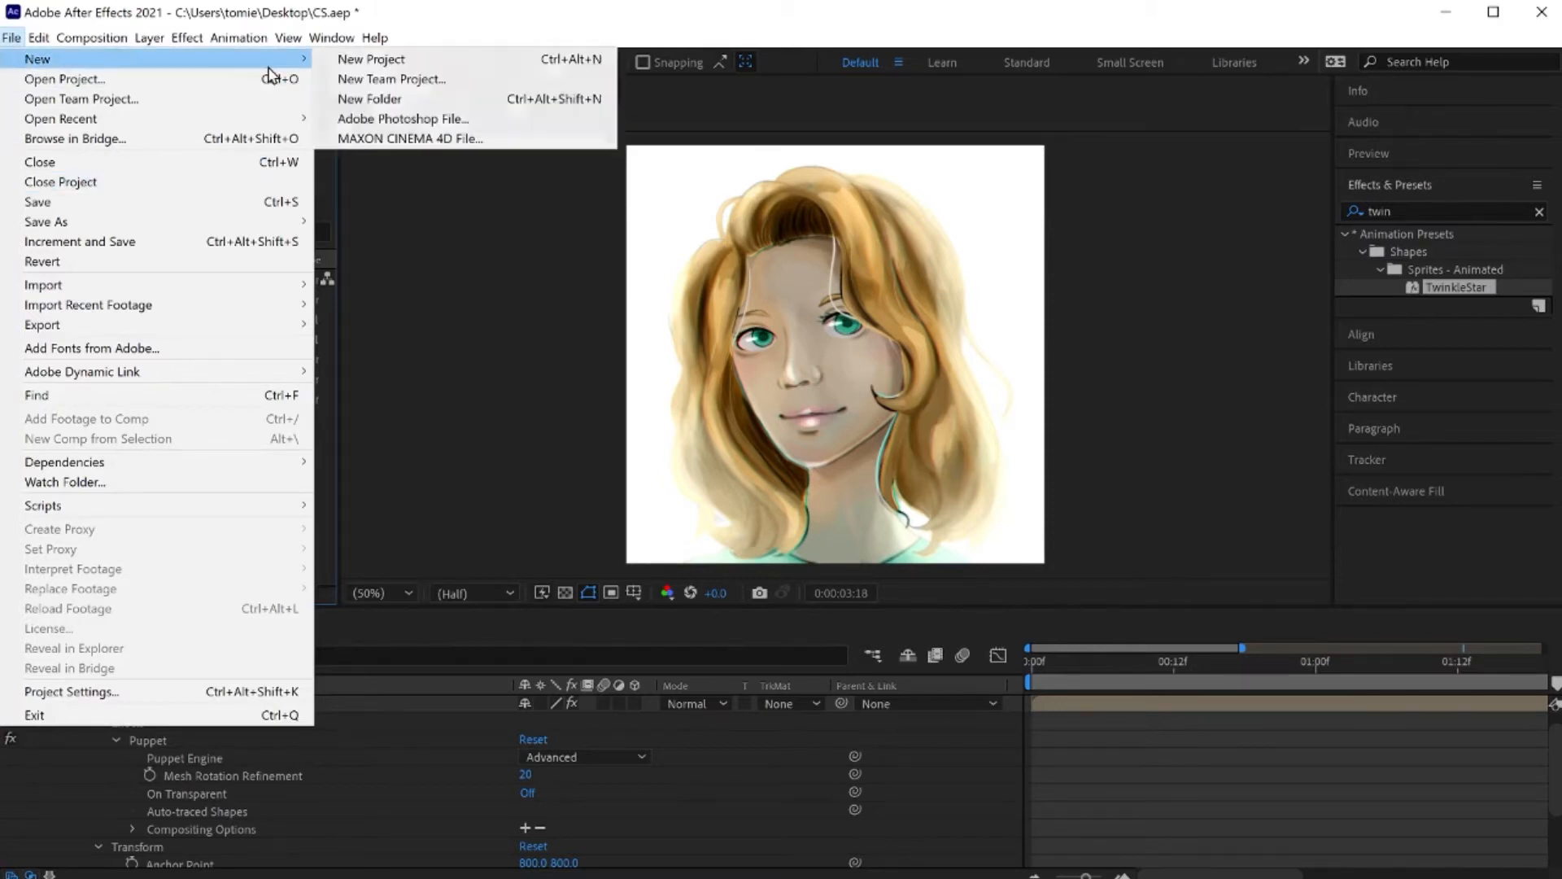
click(386, 55)
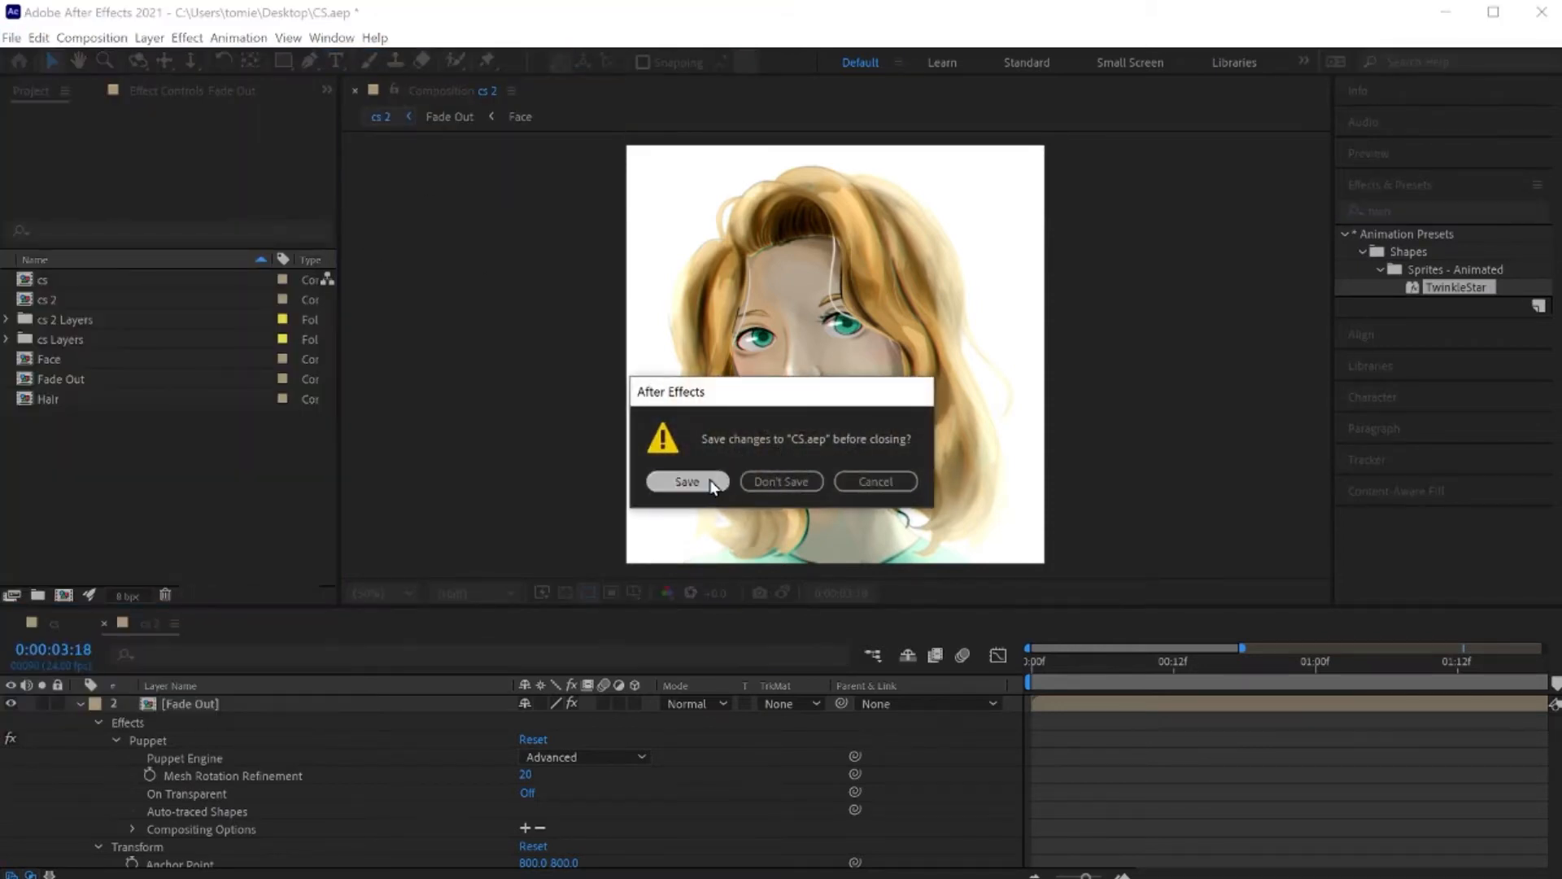
click(708, 481)
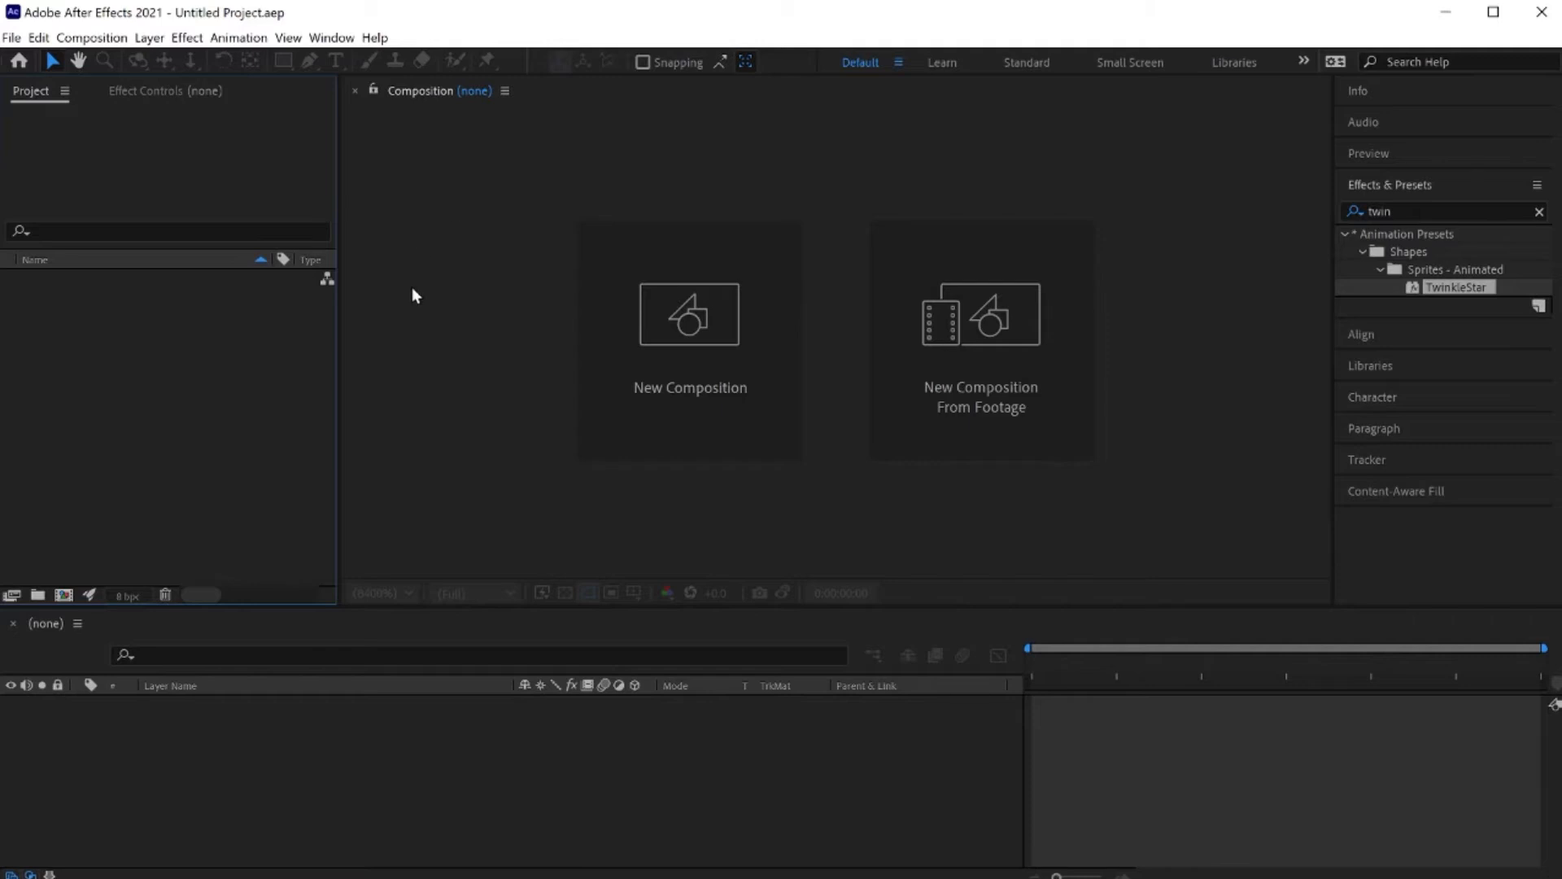
Step: Import the Tutorial PSD from the Desktop as Composition - Retain Layer Sizes with editable layer styles
click(15, 39)
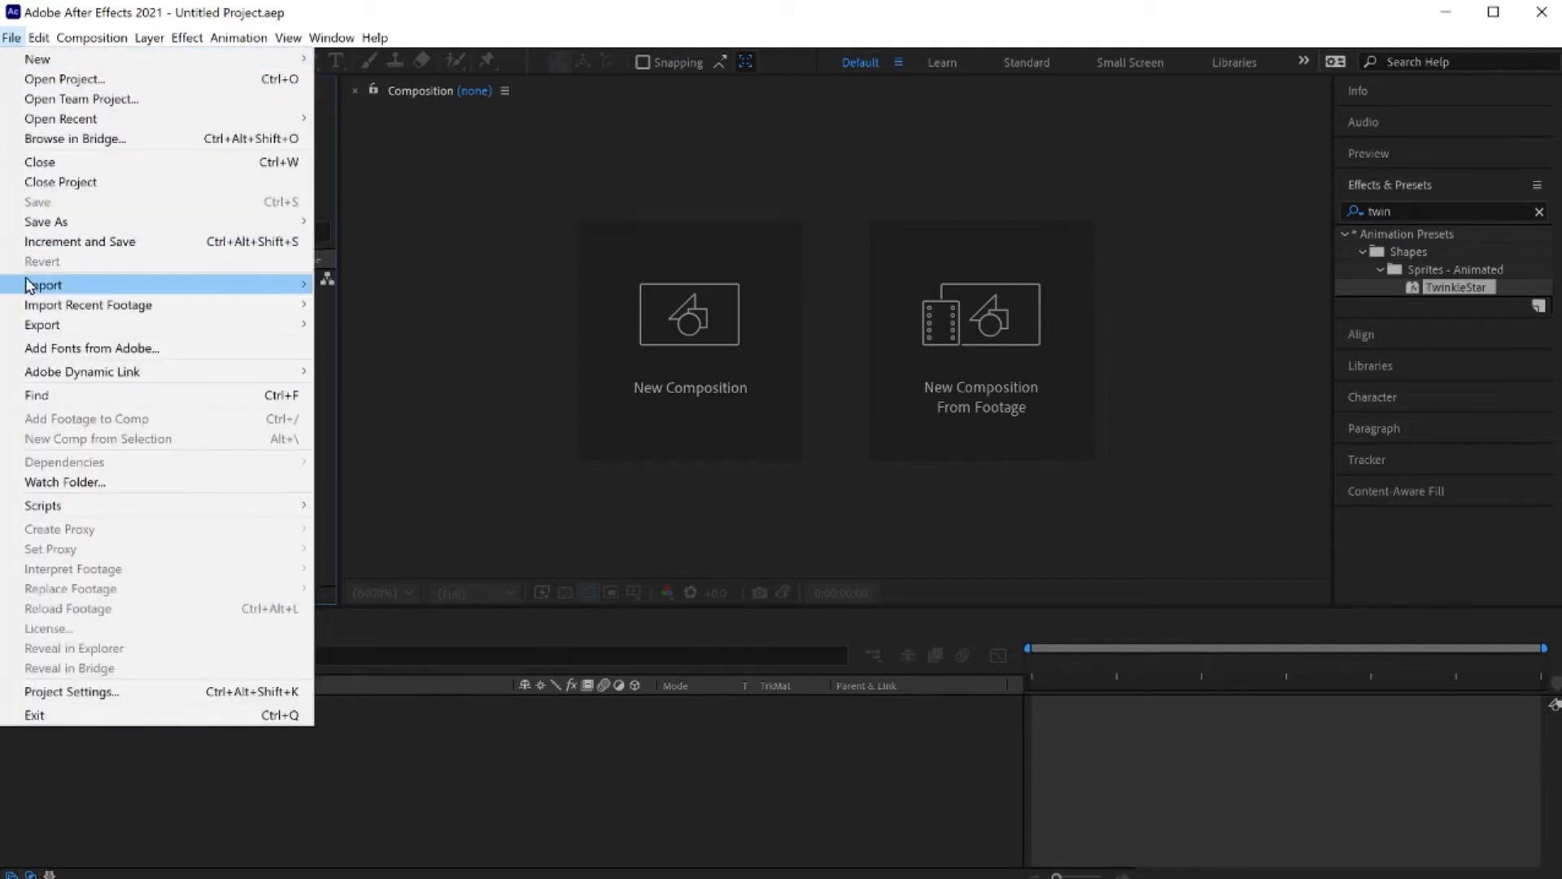
mouse_move(126, 291)
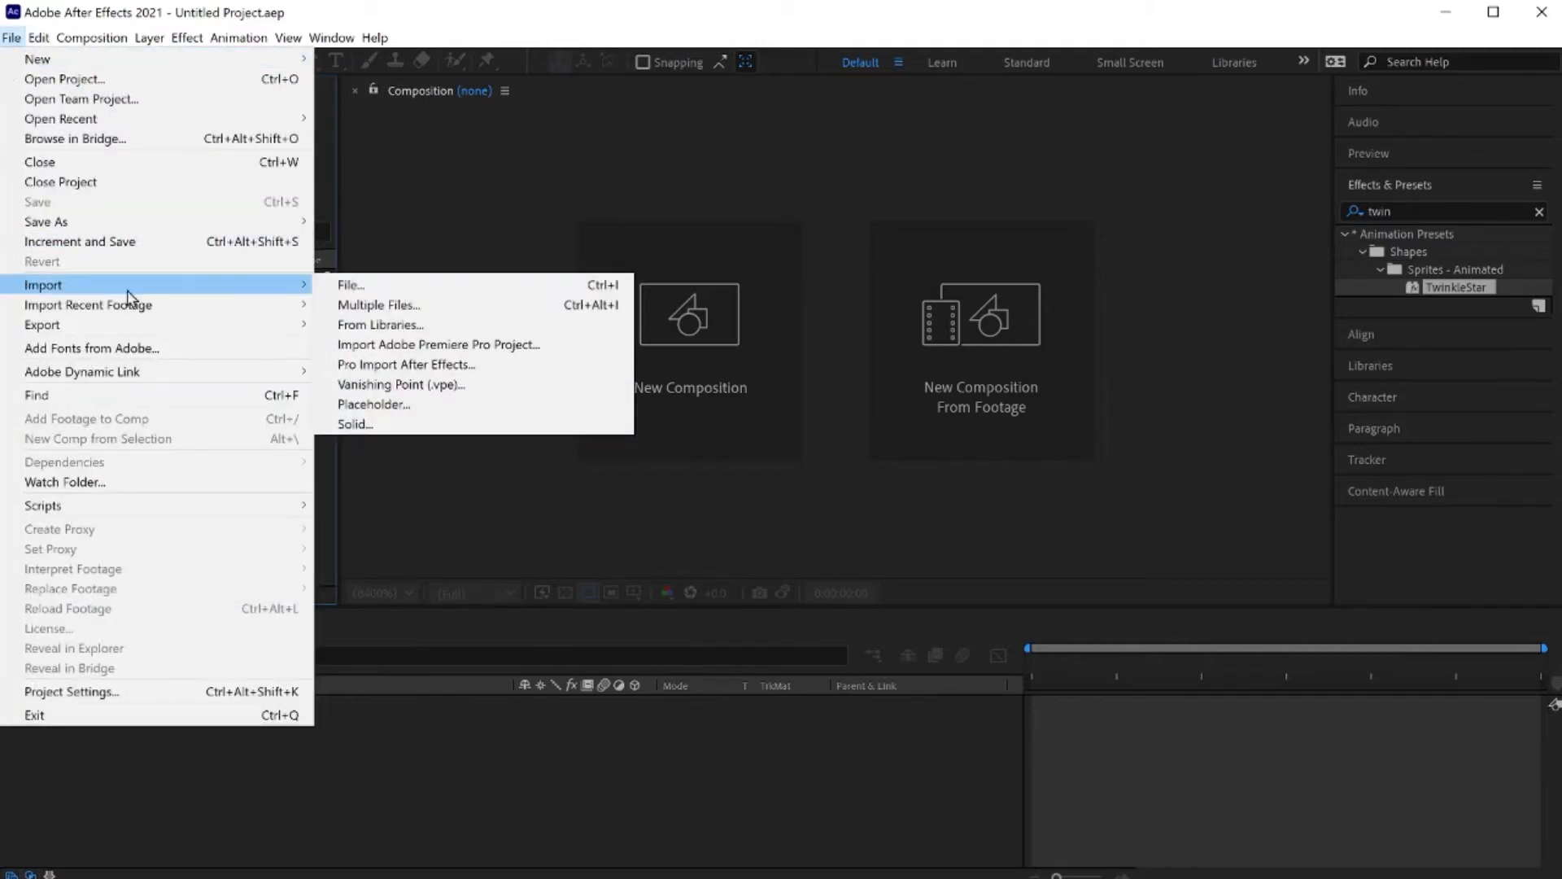
click(397, 285)
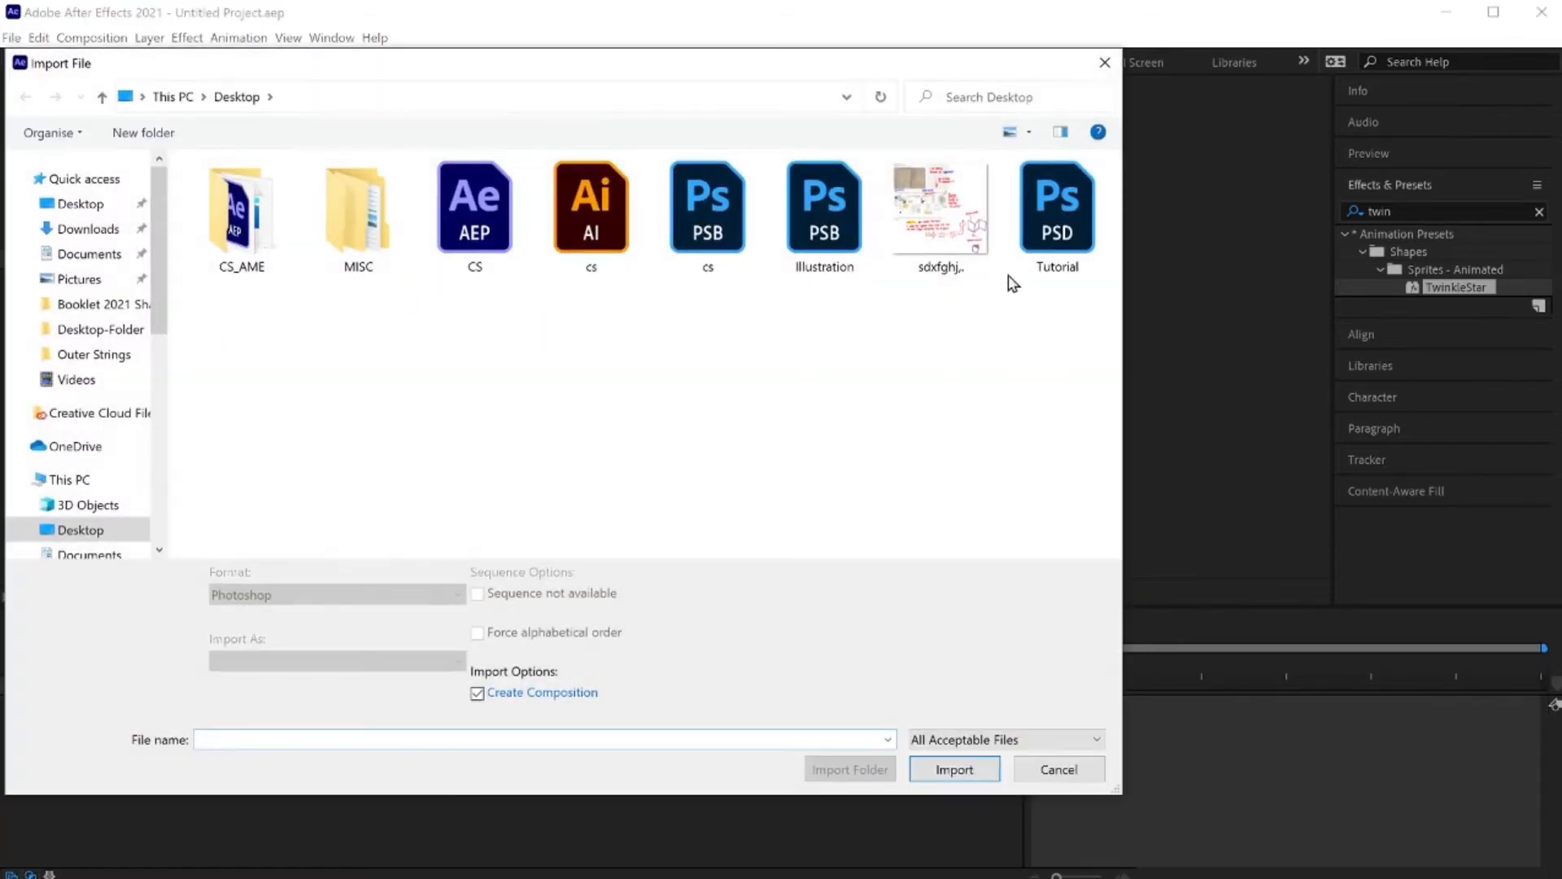
click(1054, 232)
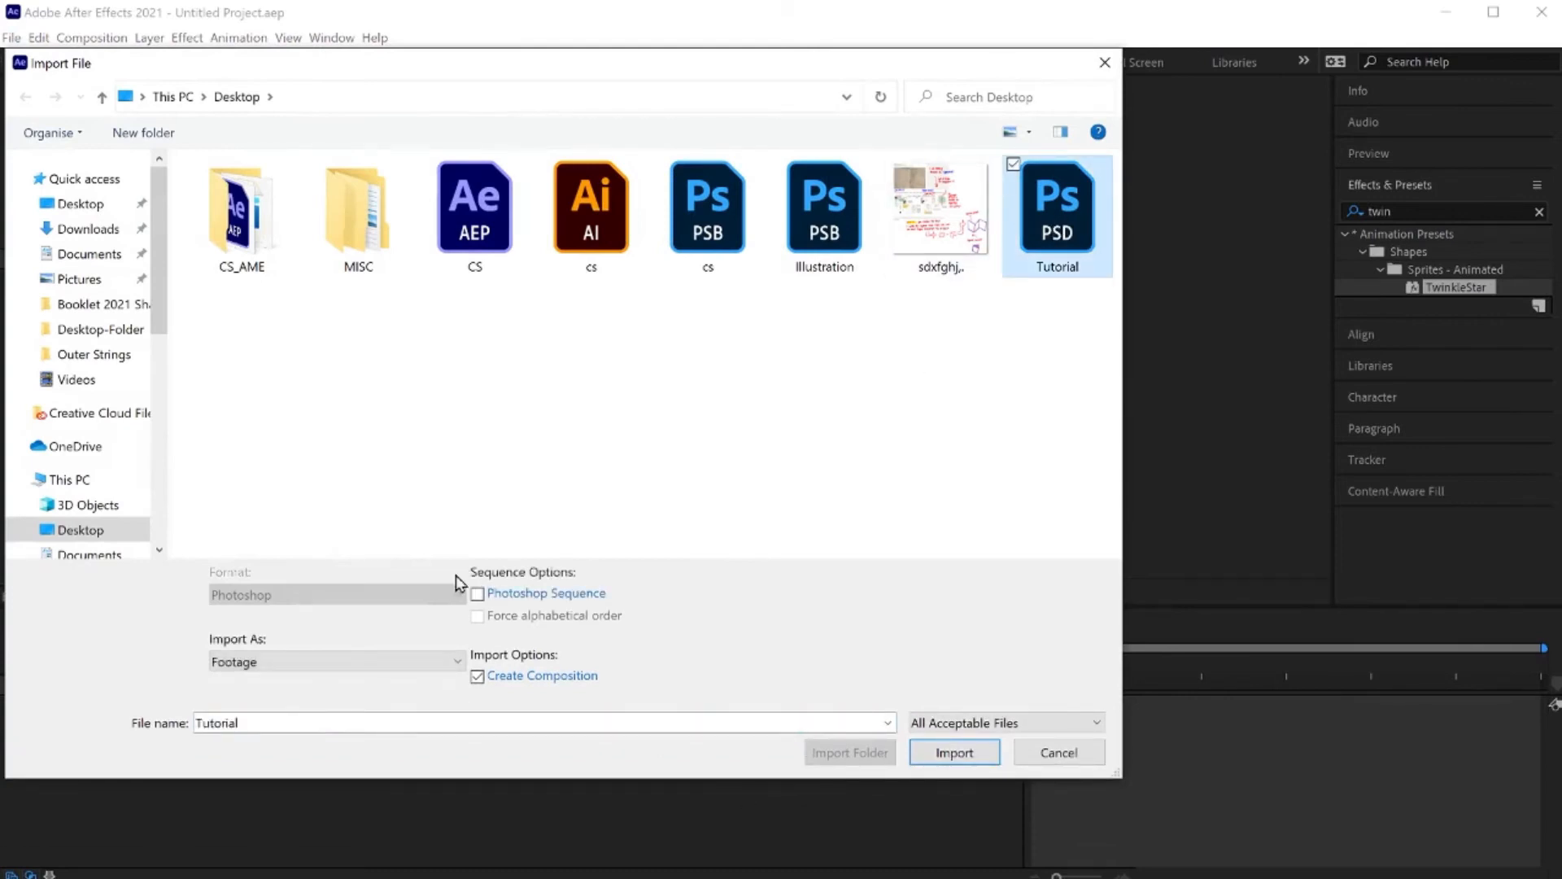
click(306, 665)
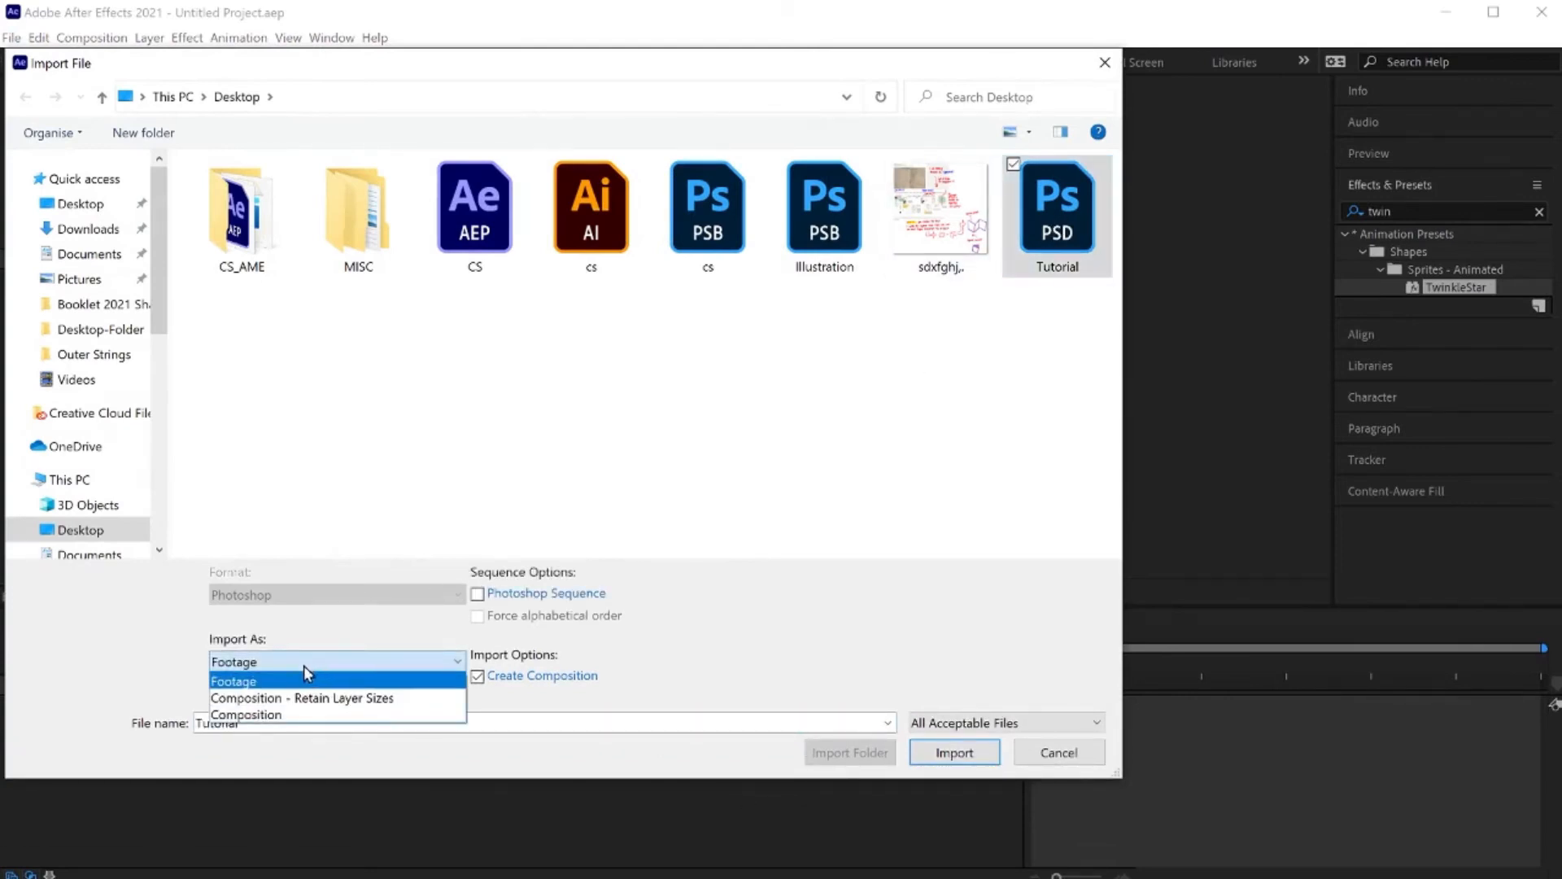
click(258, 698)
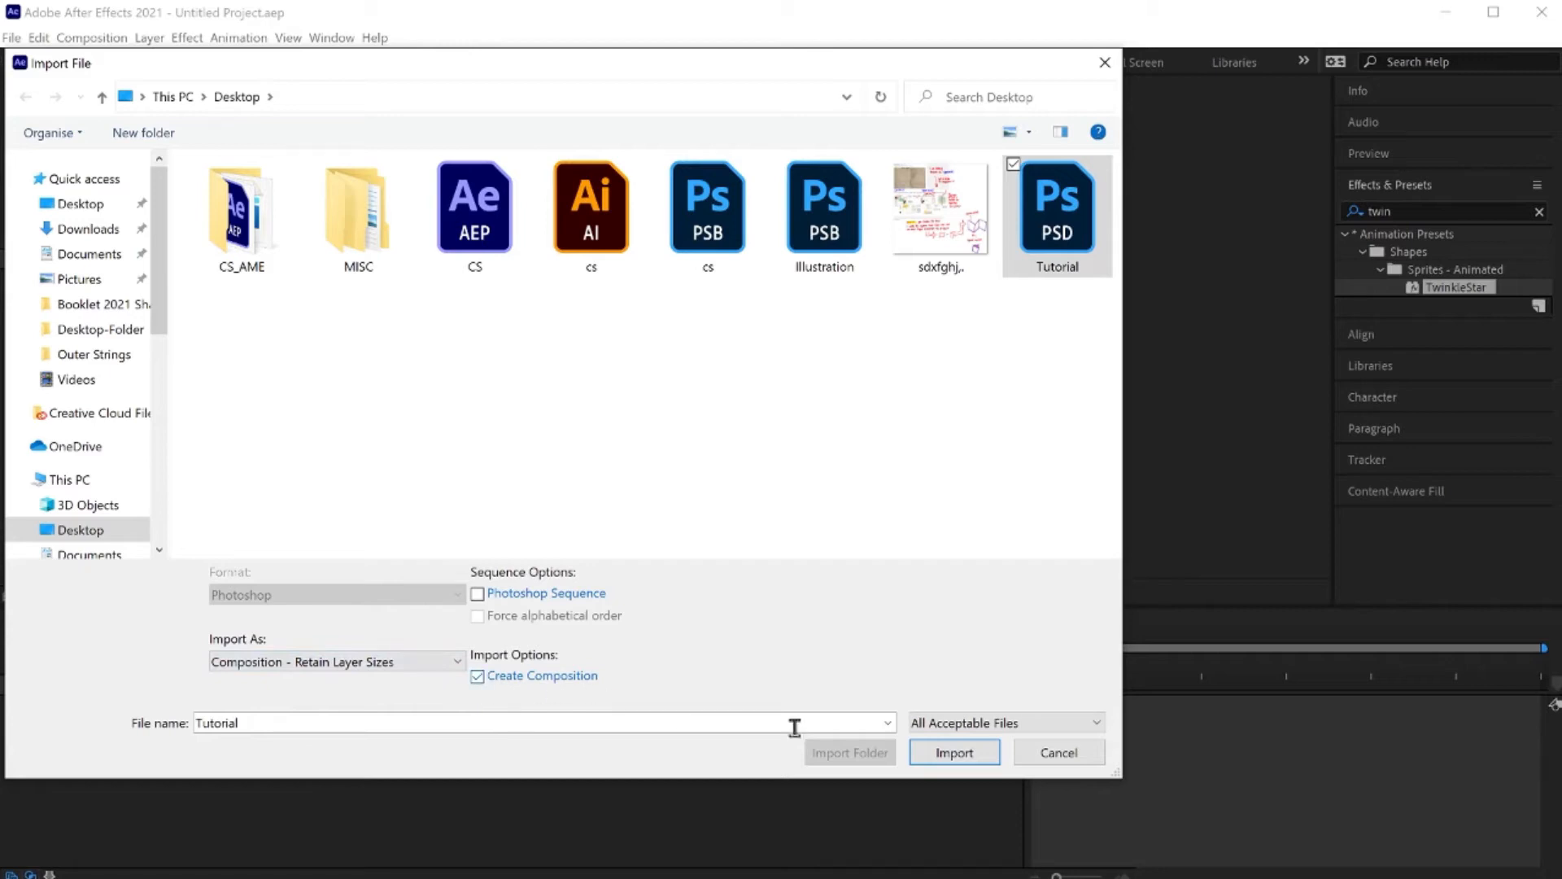
click(954, 755)
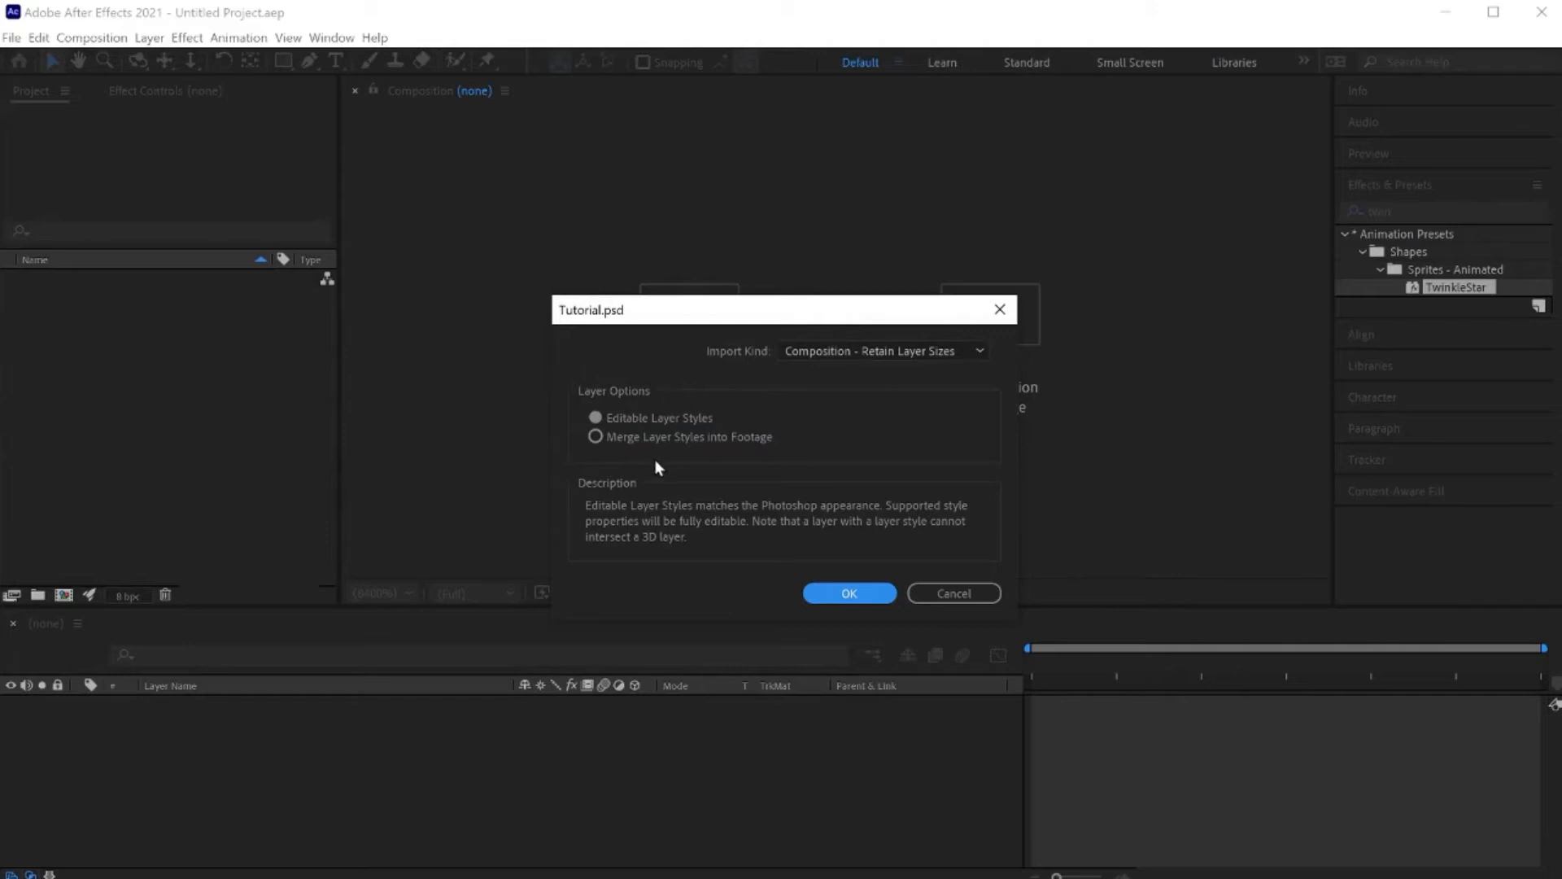
click(843, 595)
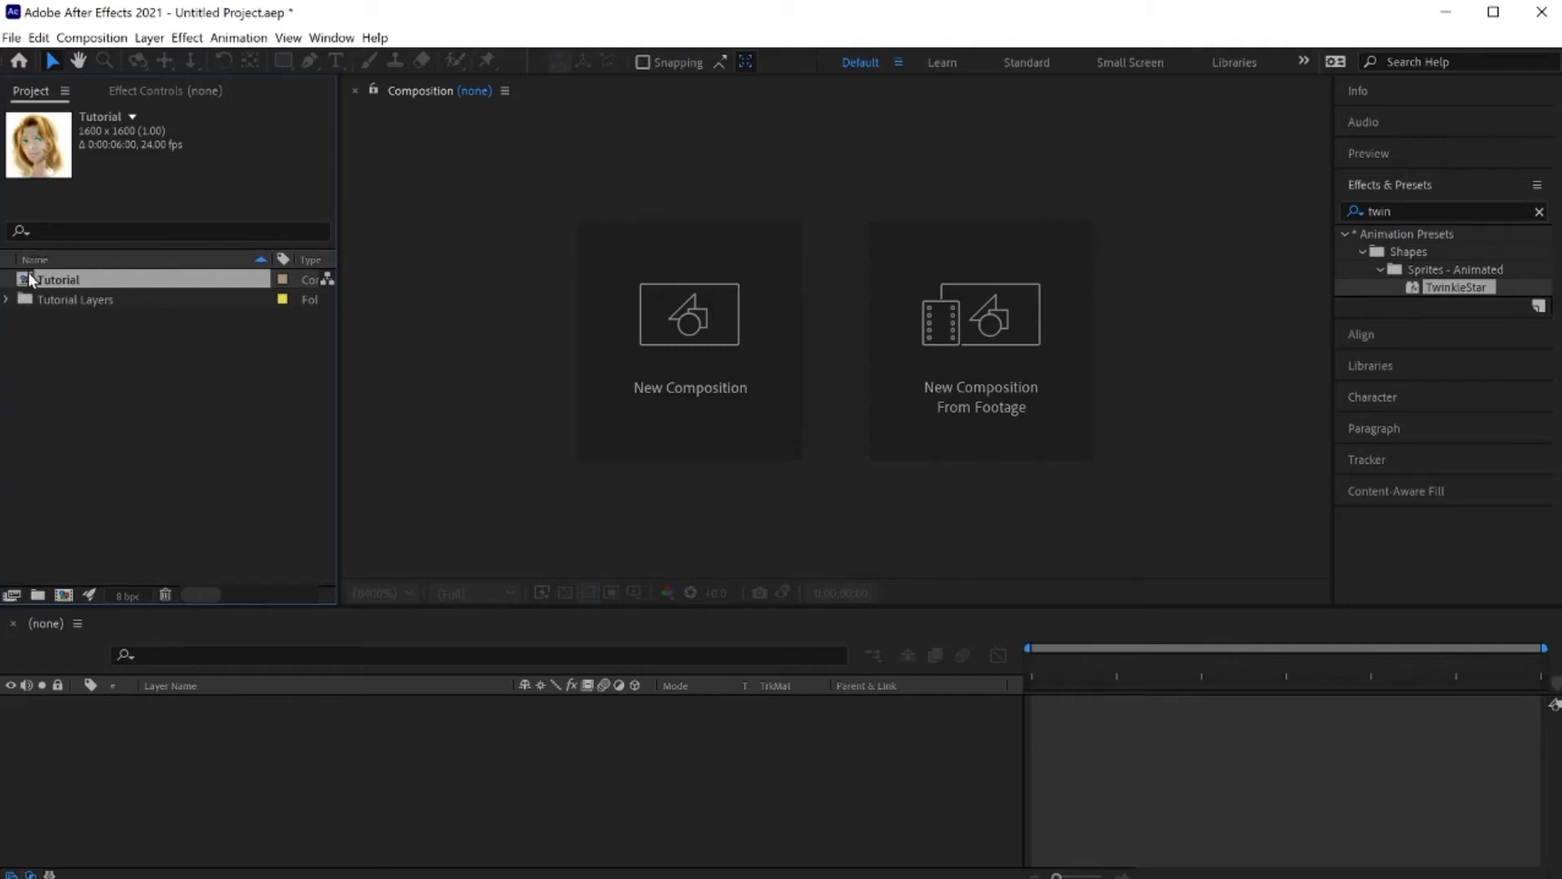
Step: Open the Tutorial composition and review its imported layers by source name, from Hair down to Paper
double_click(90, 278)
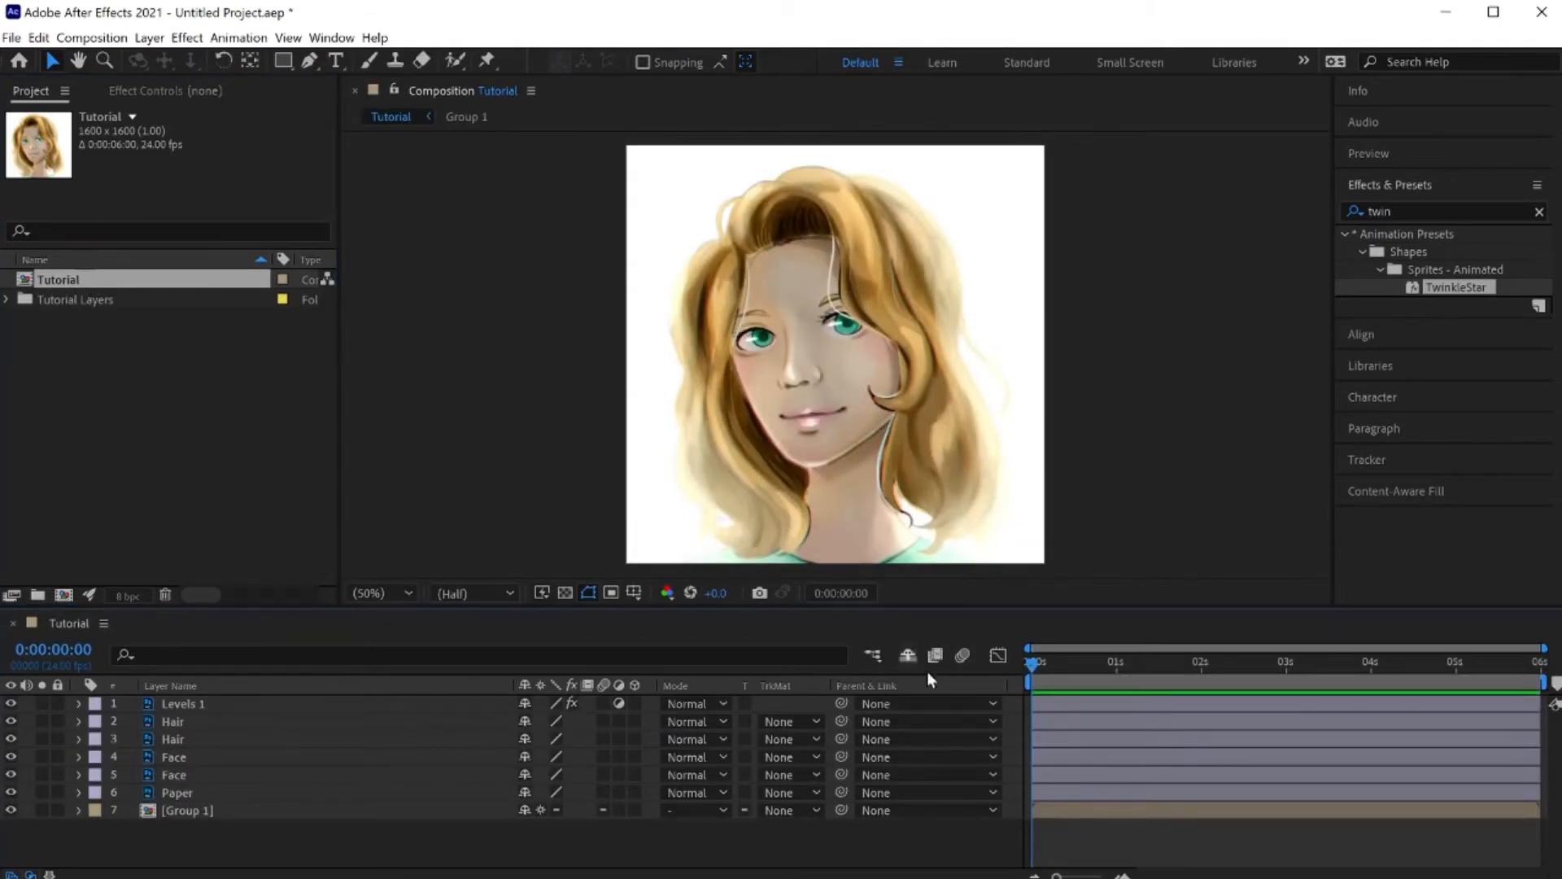
click(204, 688)
click(198, 720)
click(198, 737)
click(199, 777)
click(198, 794)
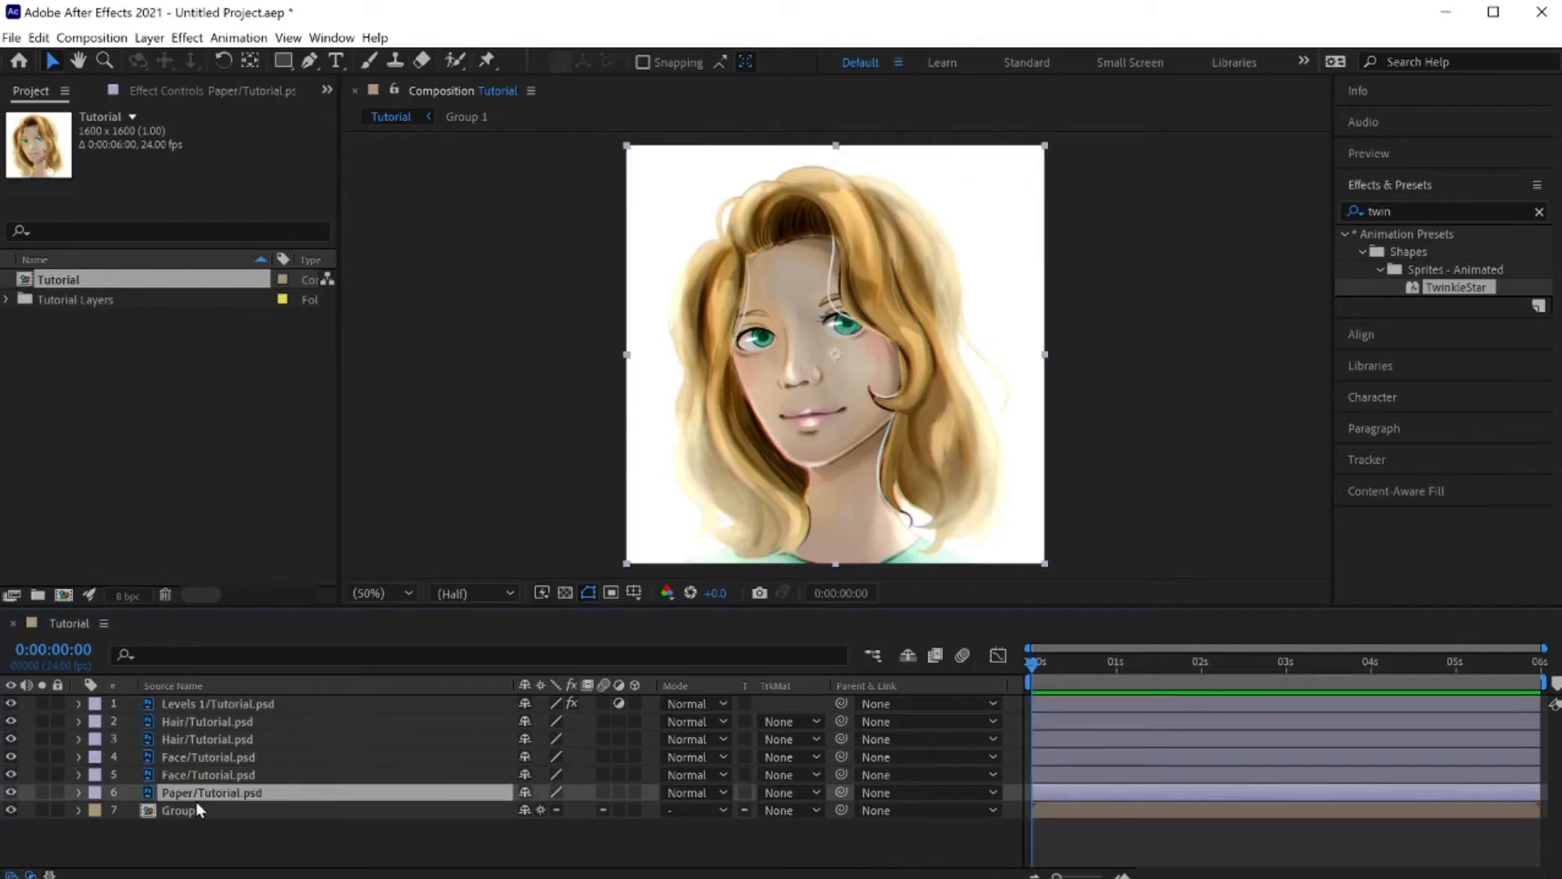
Step: Compare the imported Hair, Face, Paper and Levels 1 layers of the Tutorial composition, focusing on the two Hair layers
click(184, 723)
click(184, 739)
click(191, 756)
click(192, 774)
click(200, 792)
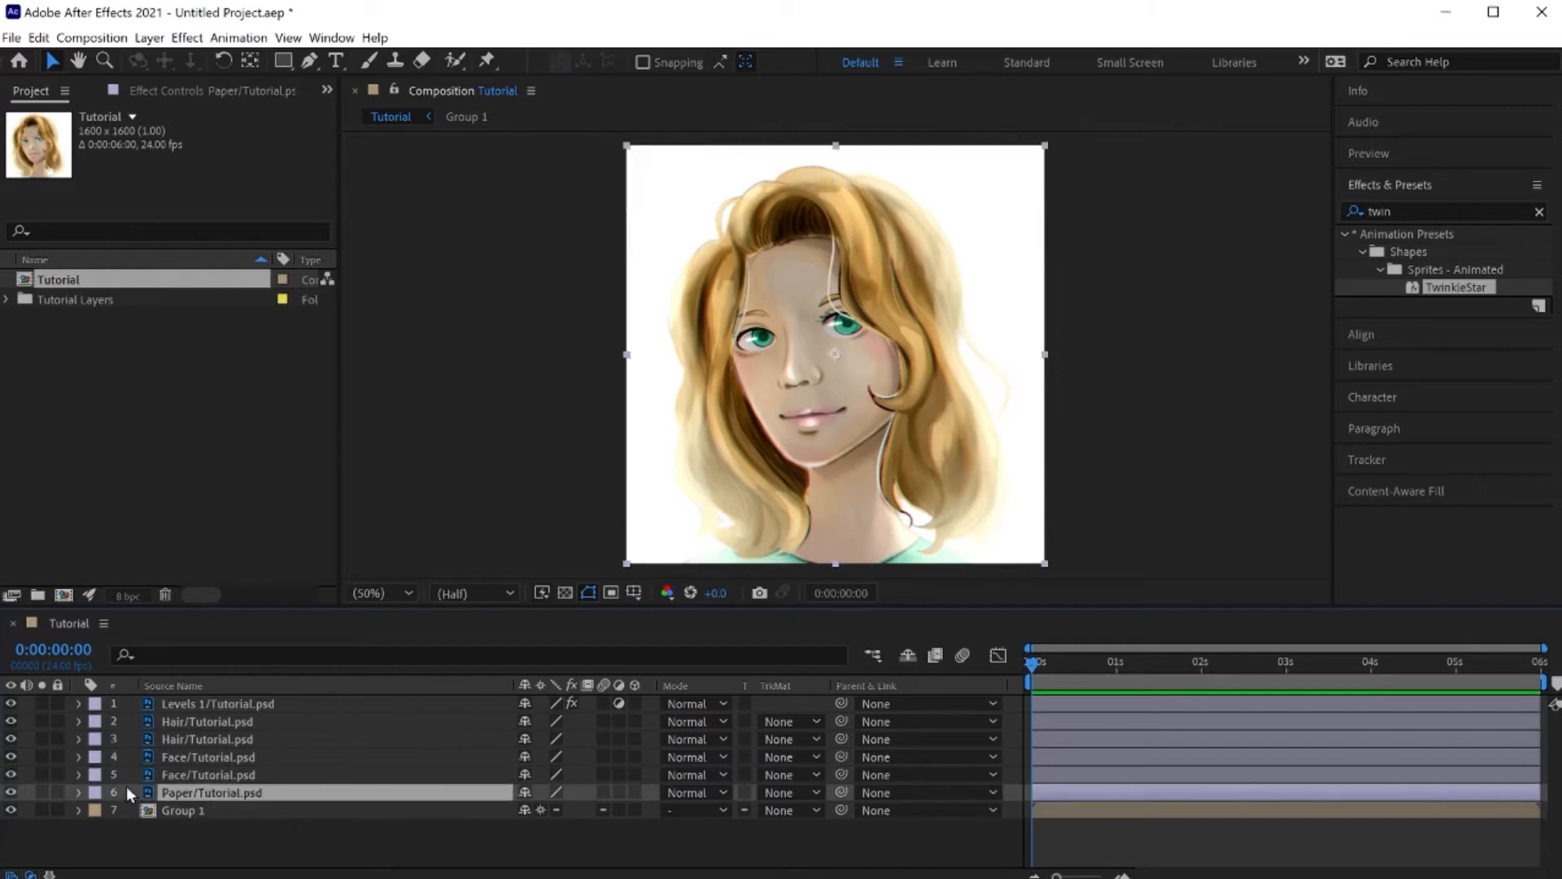
click(181, 704)
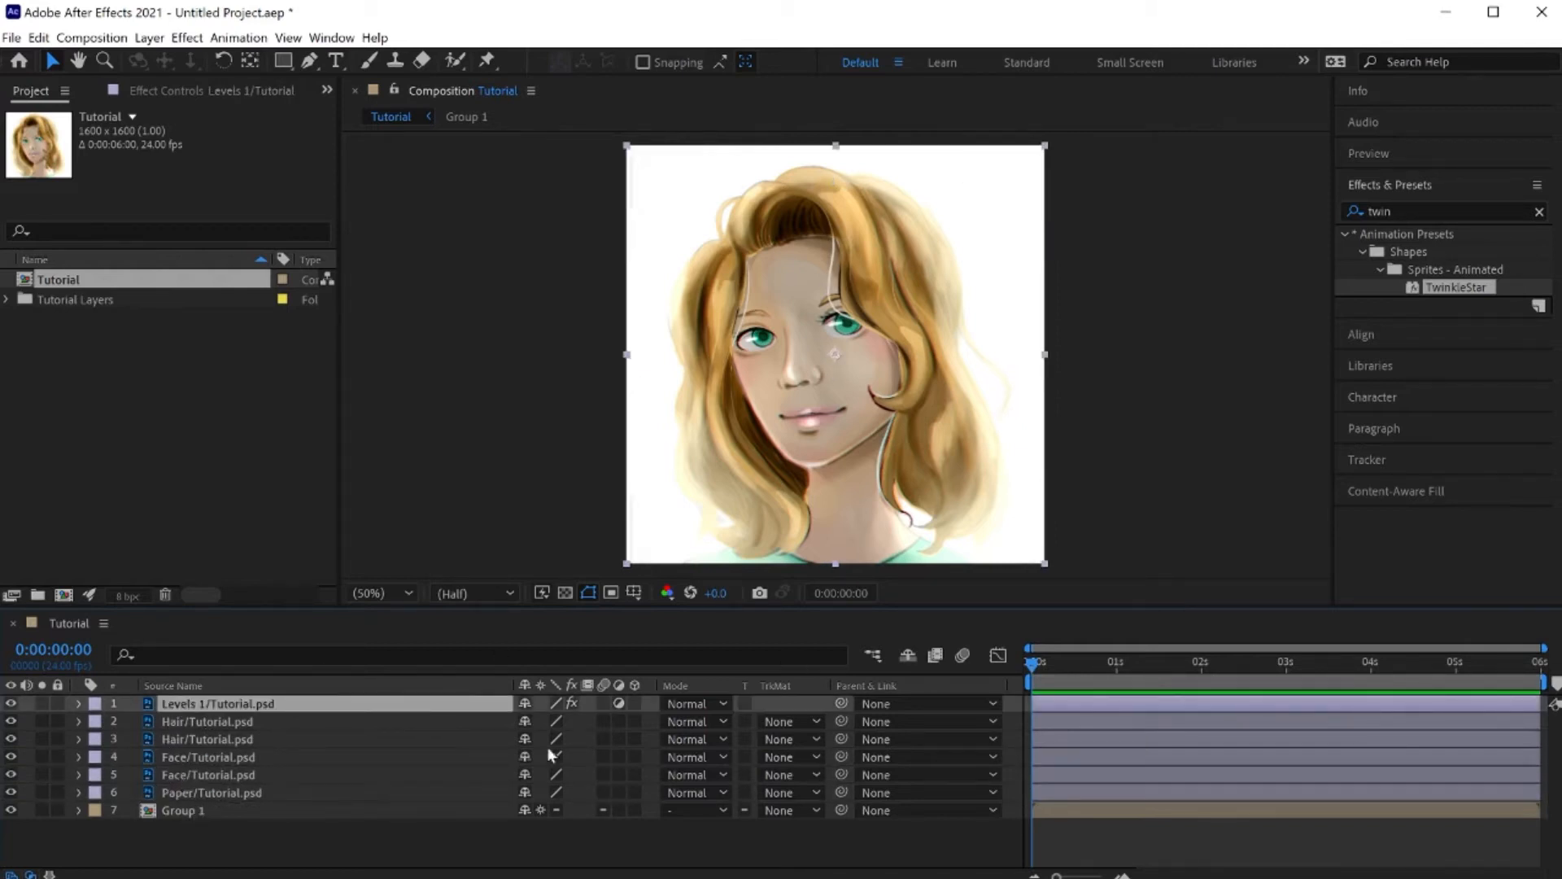
click(227, 724)
click(223, 737)
click(226, 720)
click(225, 737)
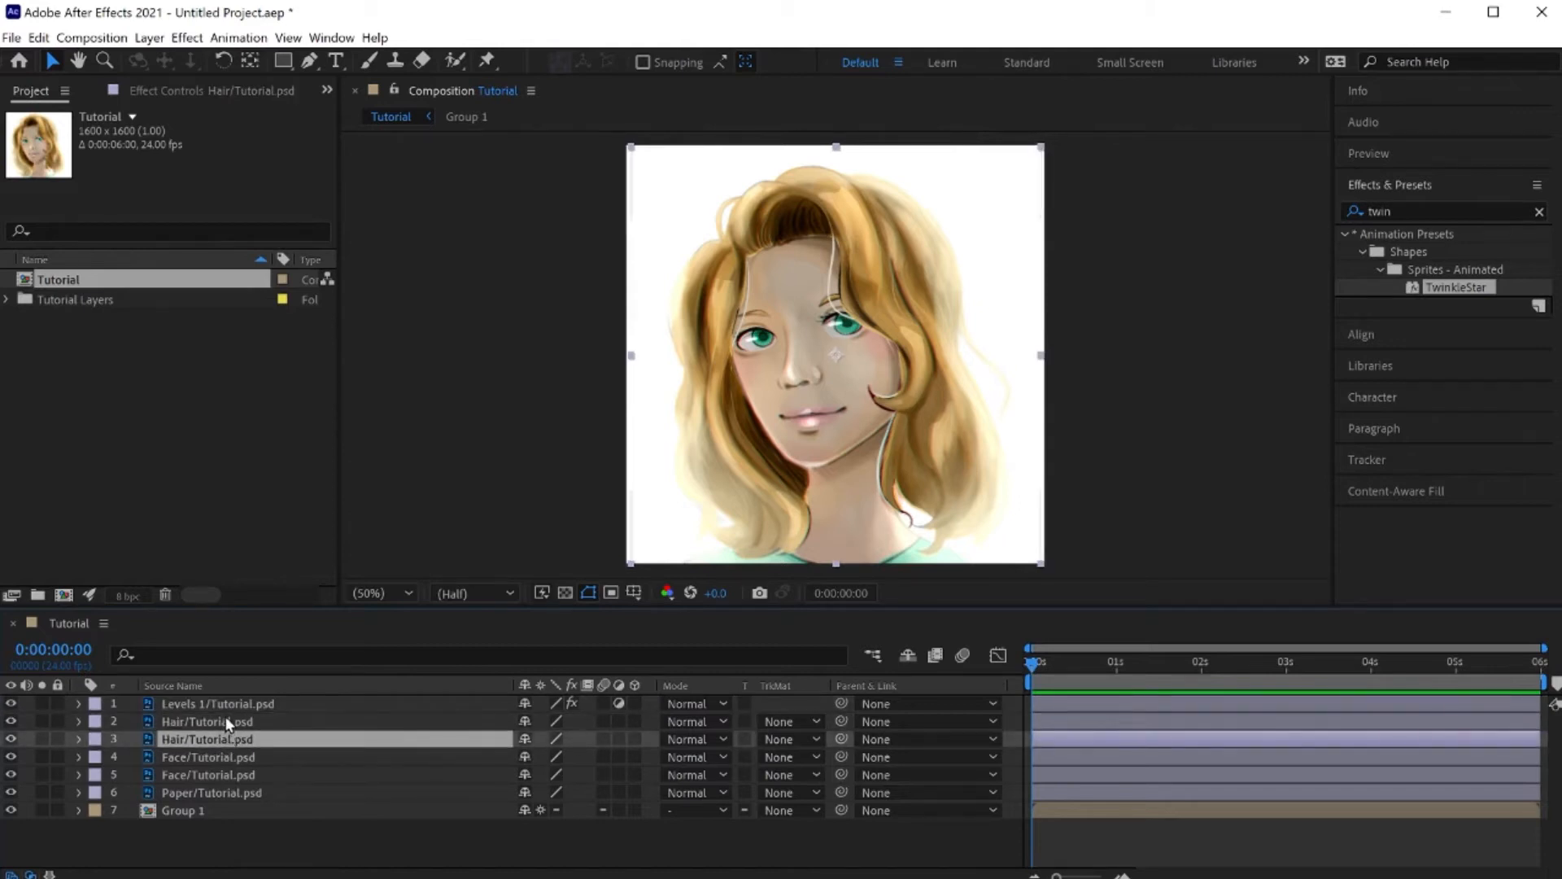
click(225, 720)
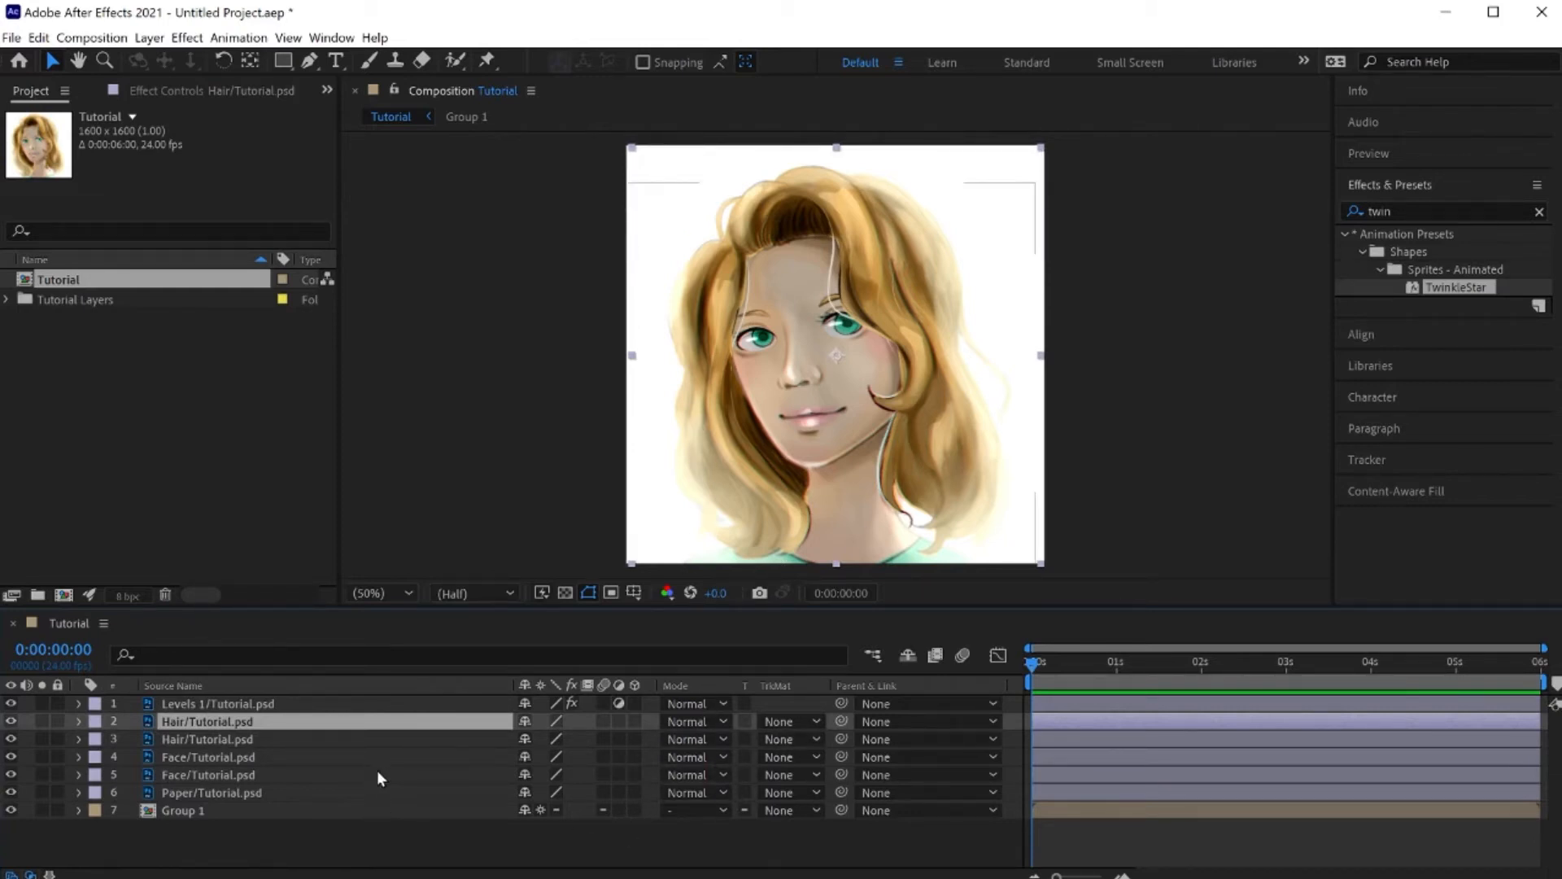
click(207, 736)
click(208, 711)
Step: Pre-compose the two Hair layers into a new composition named Hair, moving all attributes into it
click(209, 726)
shift+click(208, 737)
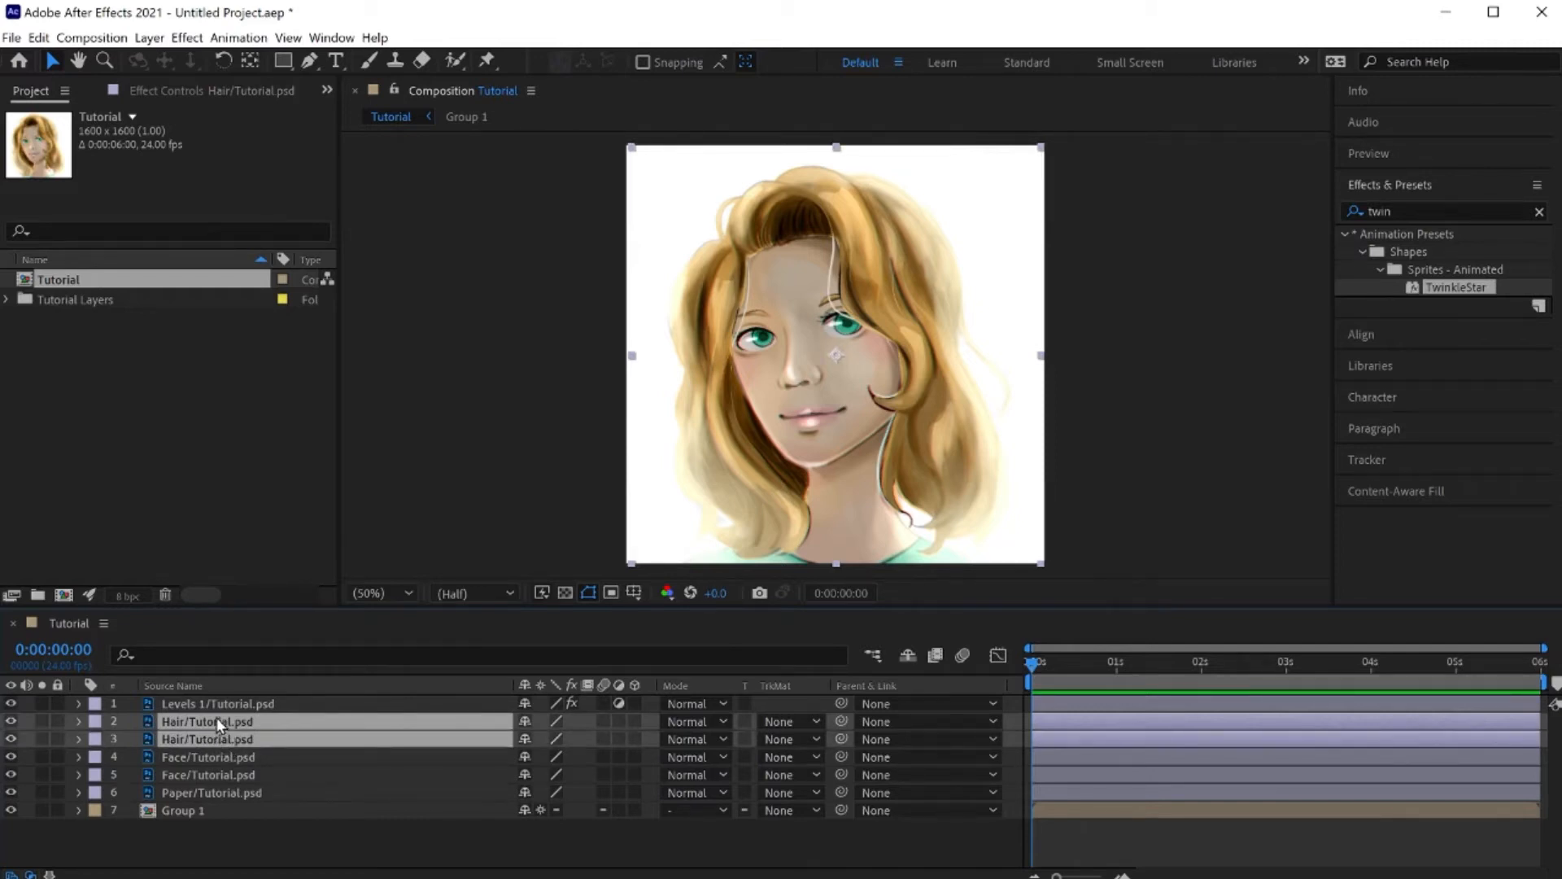
right_click(257, 738)
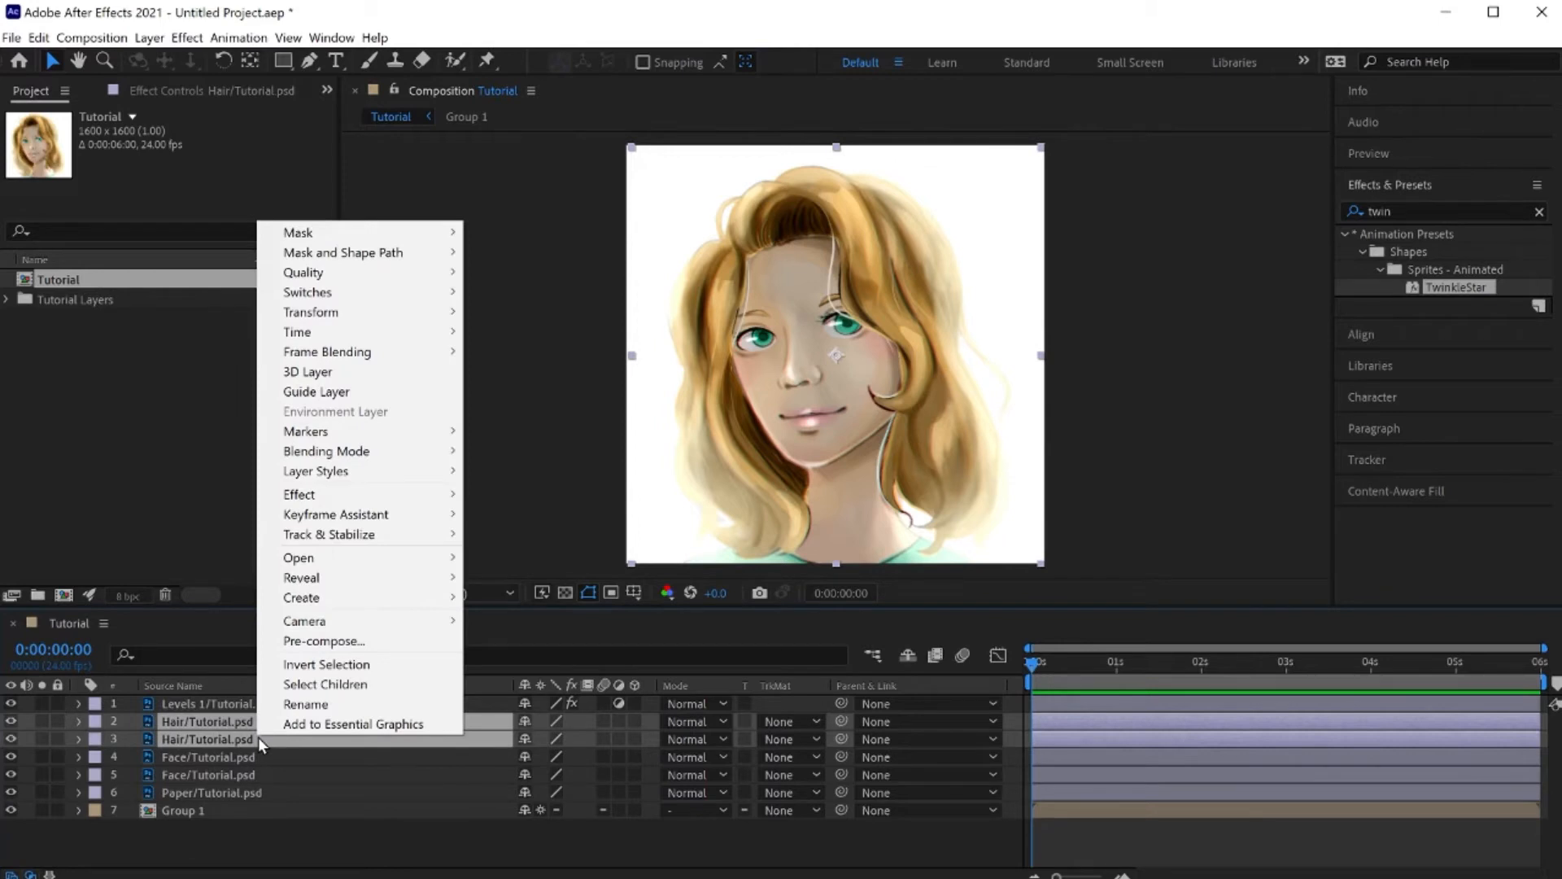
click(352, 641)
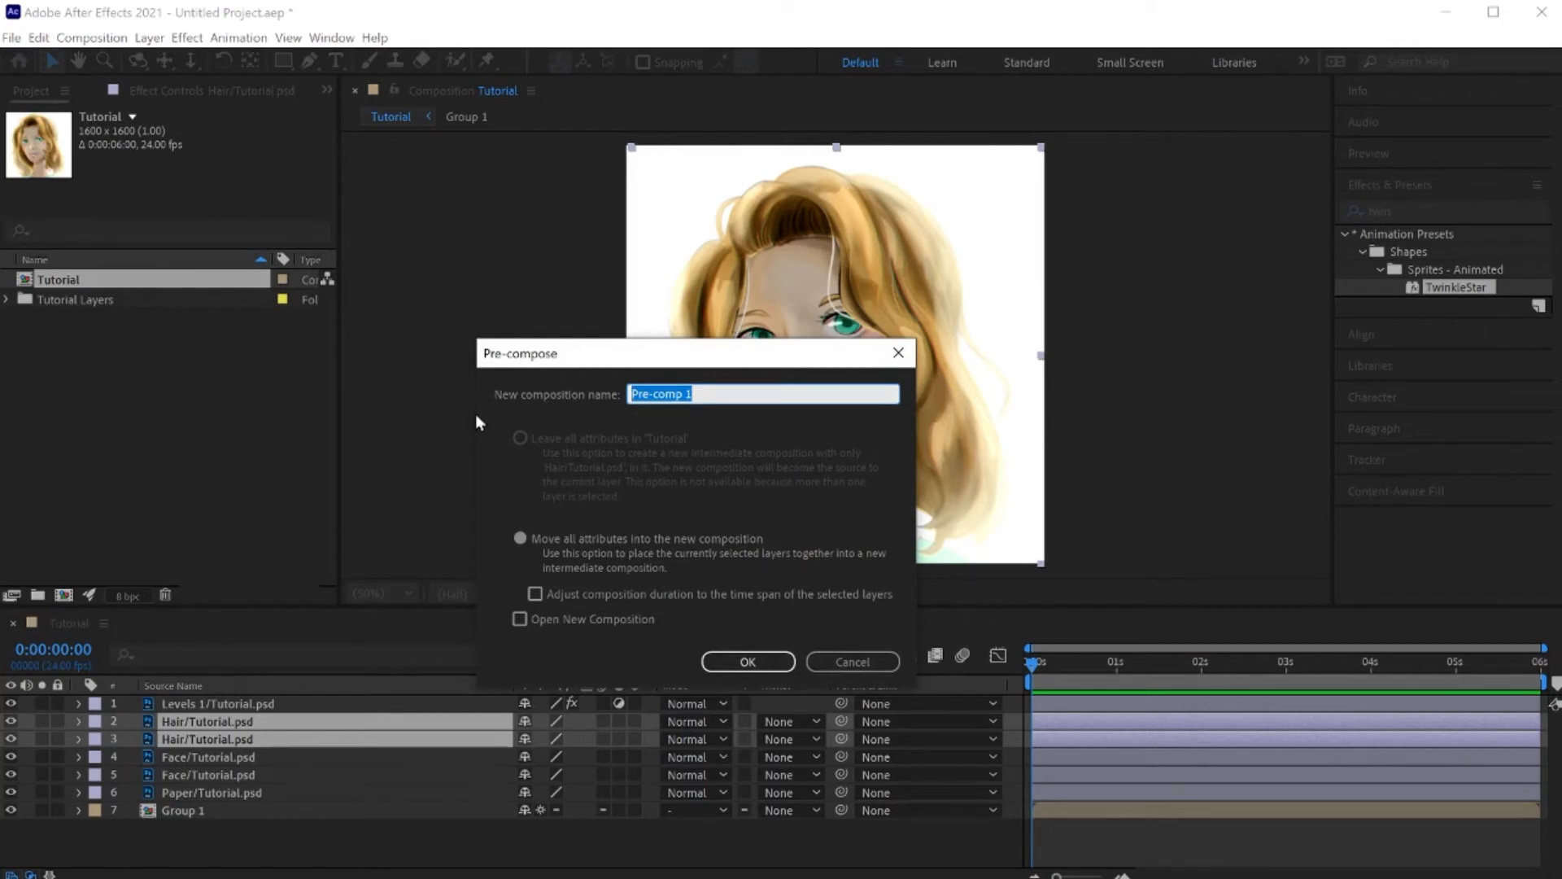
text(Hair)
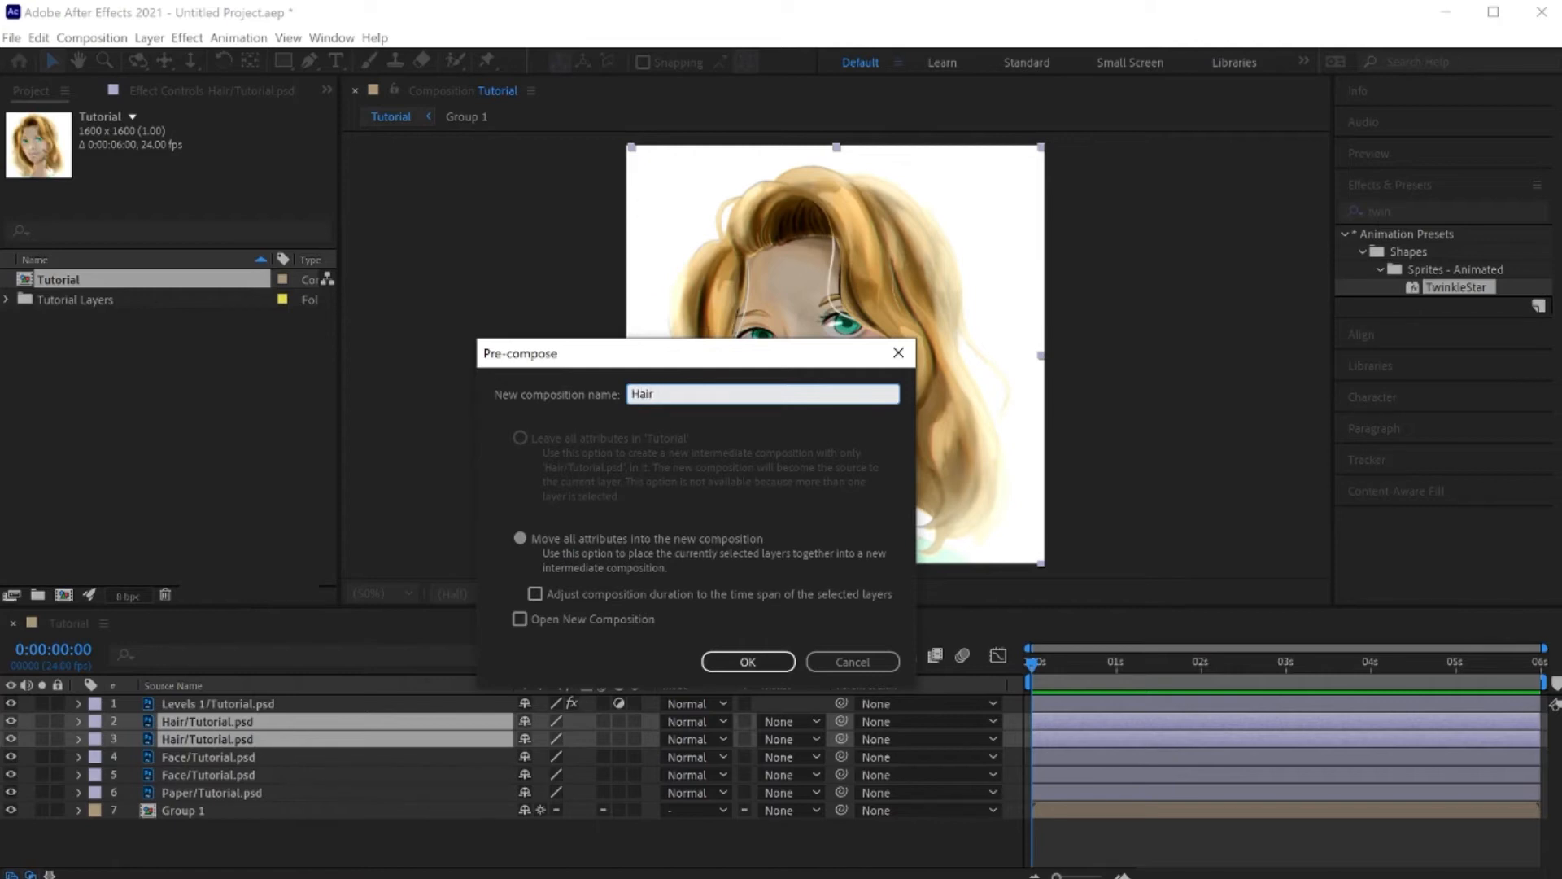
key(Return)
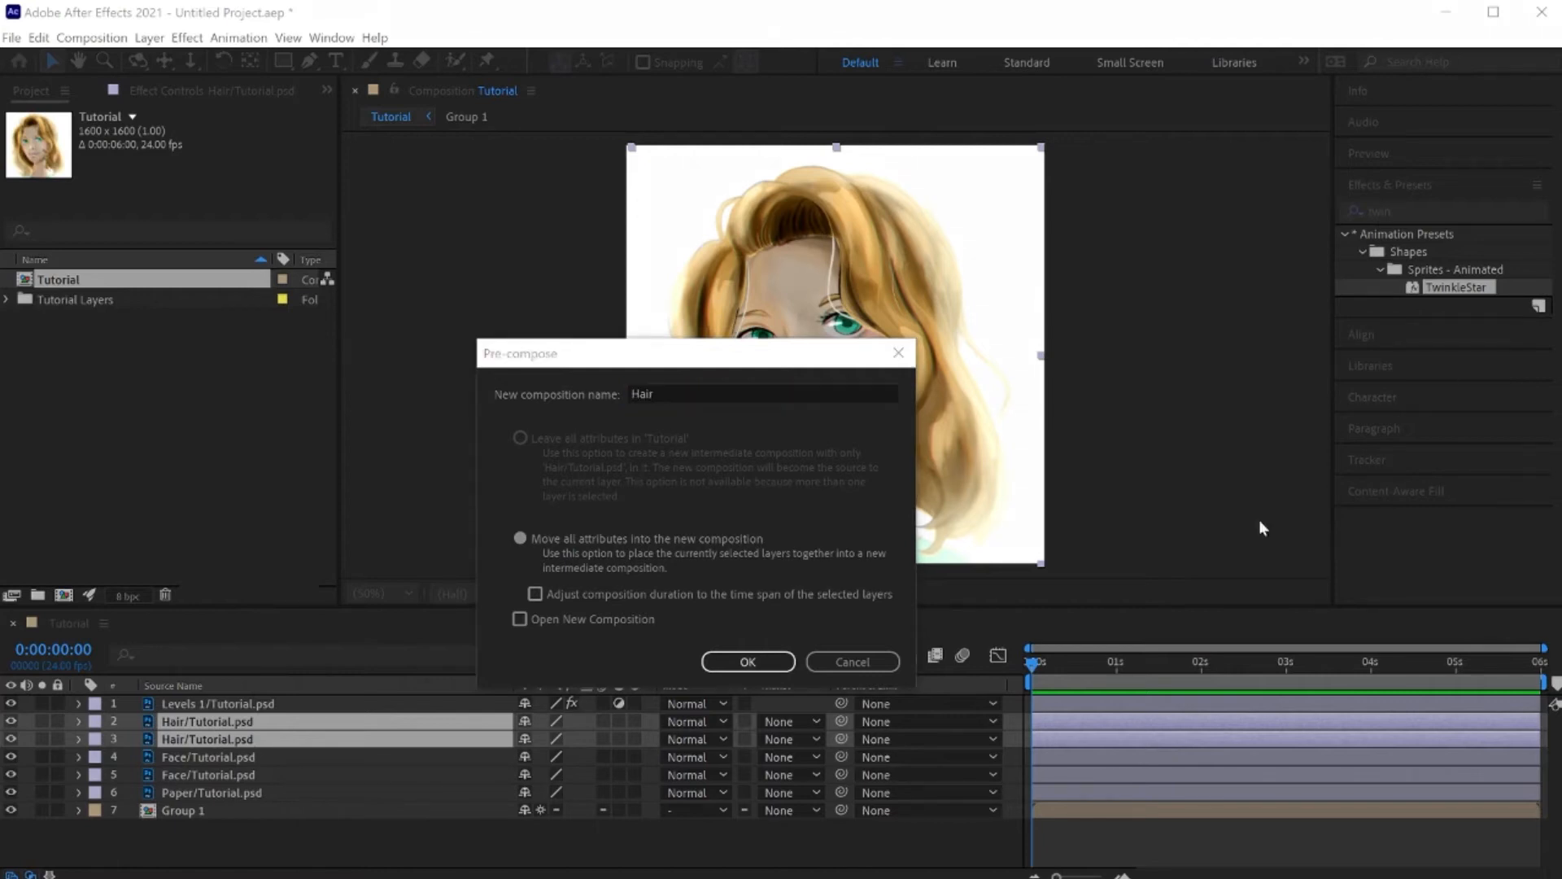
click(723, 662)
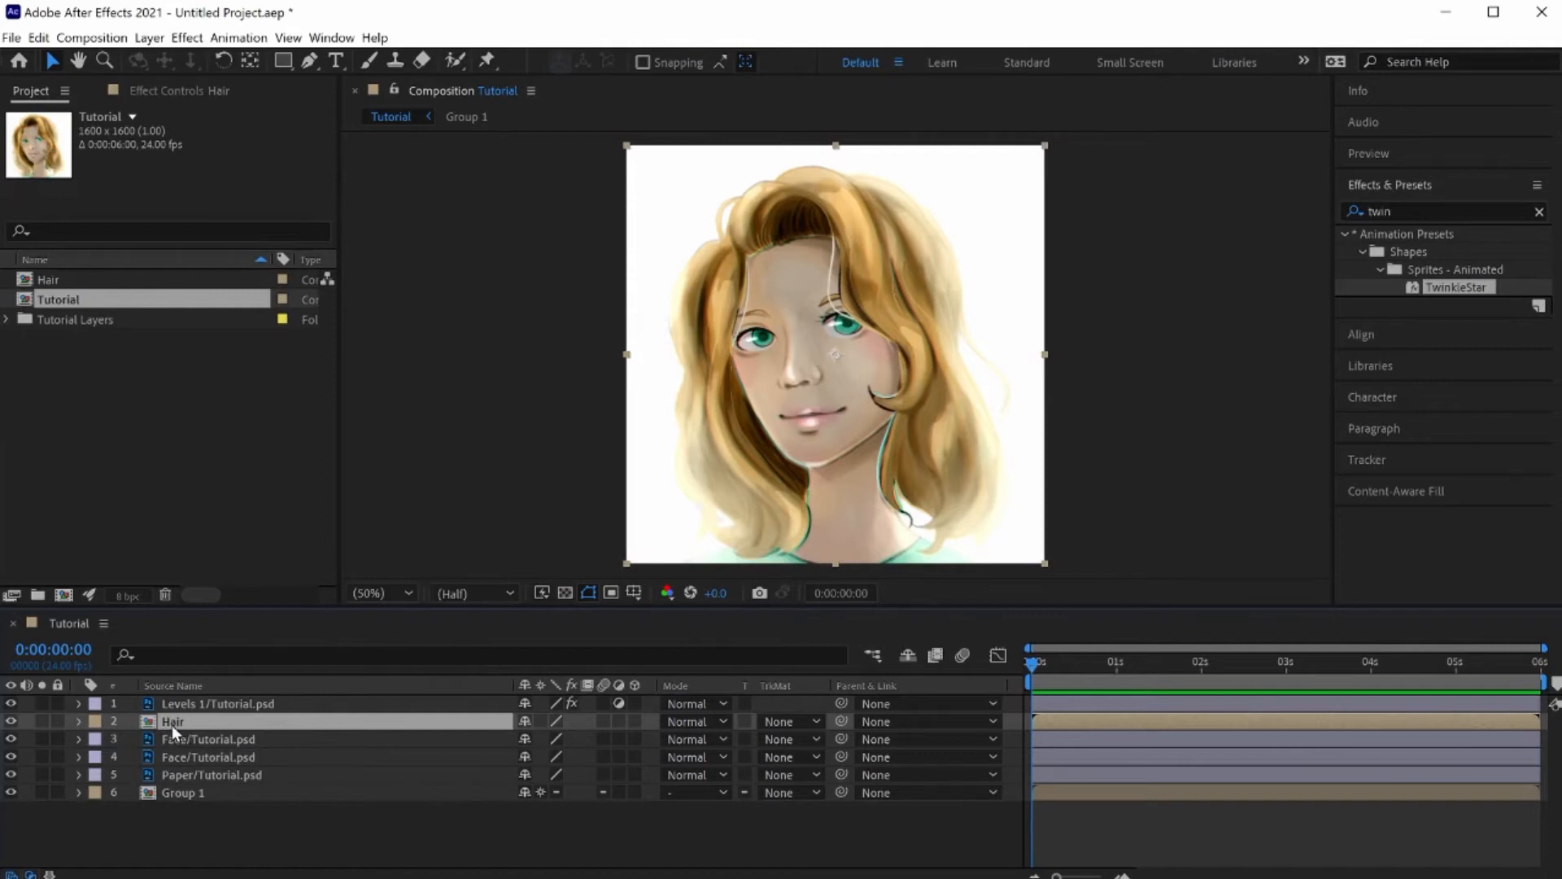
Step: Open the Hair pre-composition, inspect the two layers inside it, and return to the Tutorial composition
double_click(172, 723)
click(153, 705)
click(165, 721)
click(174, 703)
click(177, 720)
click(177, 705)
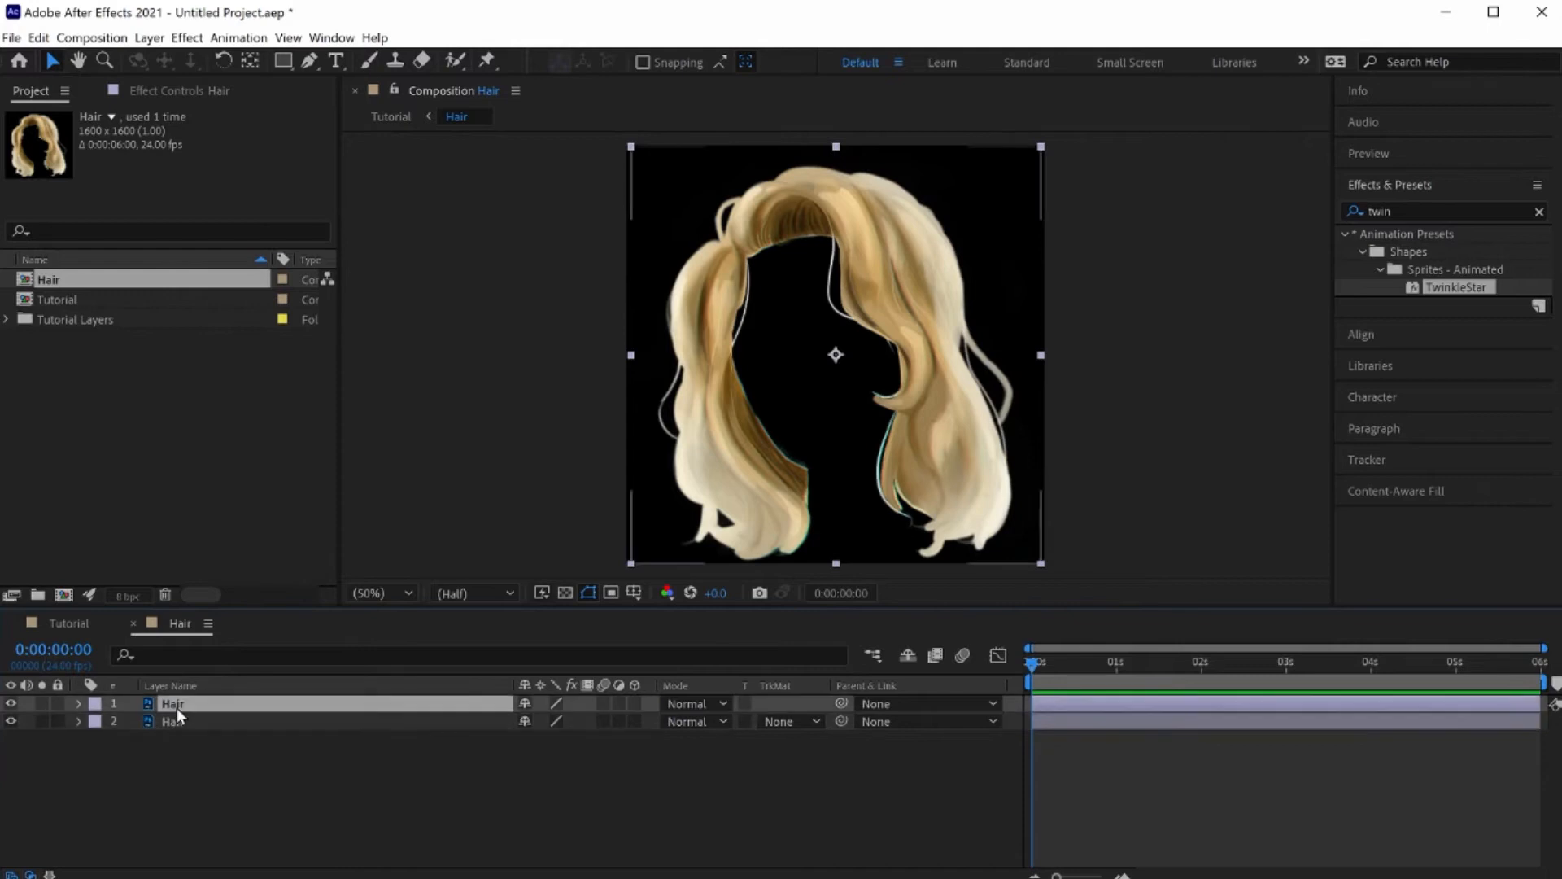
click(134, 625)
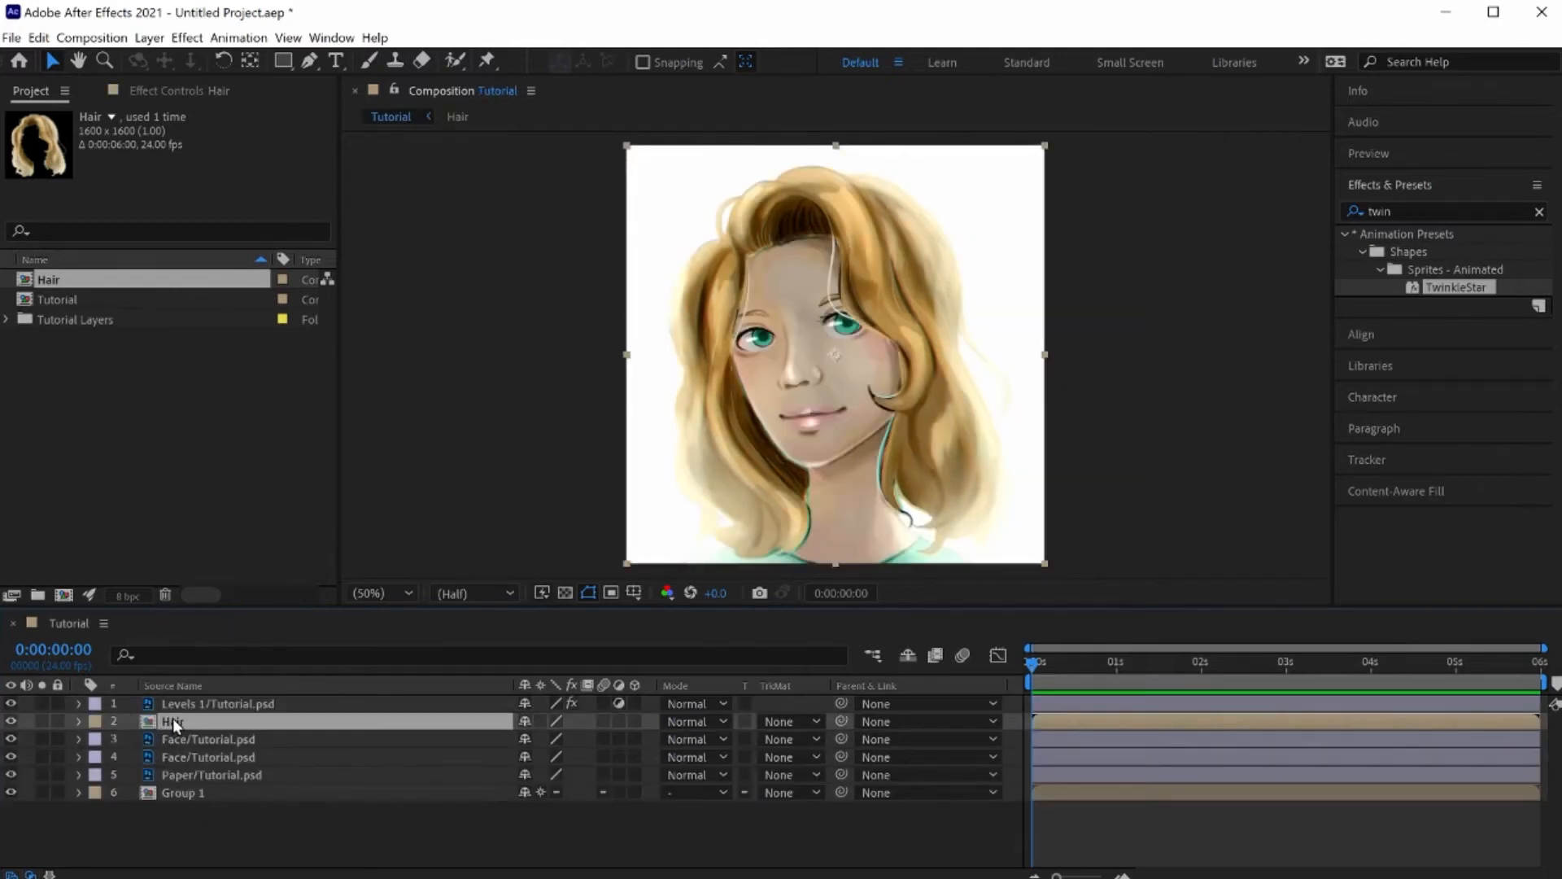
Step: Pre-compose the two Face layers into a new composition named Face, moving all attributes into it
click(187, 737)
shift+click(193, 757)
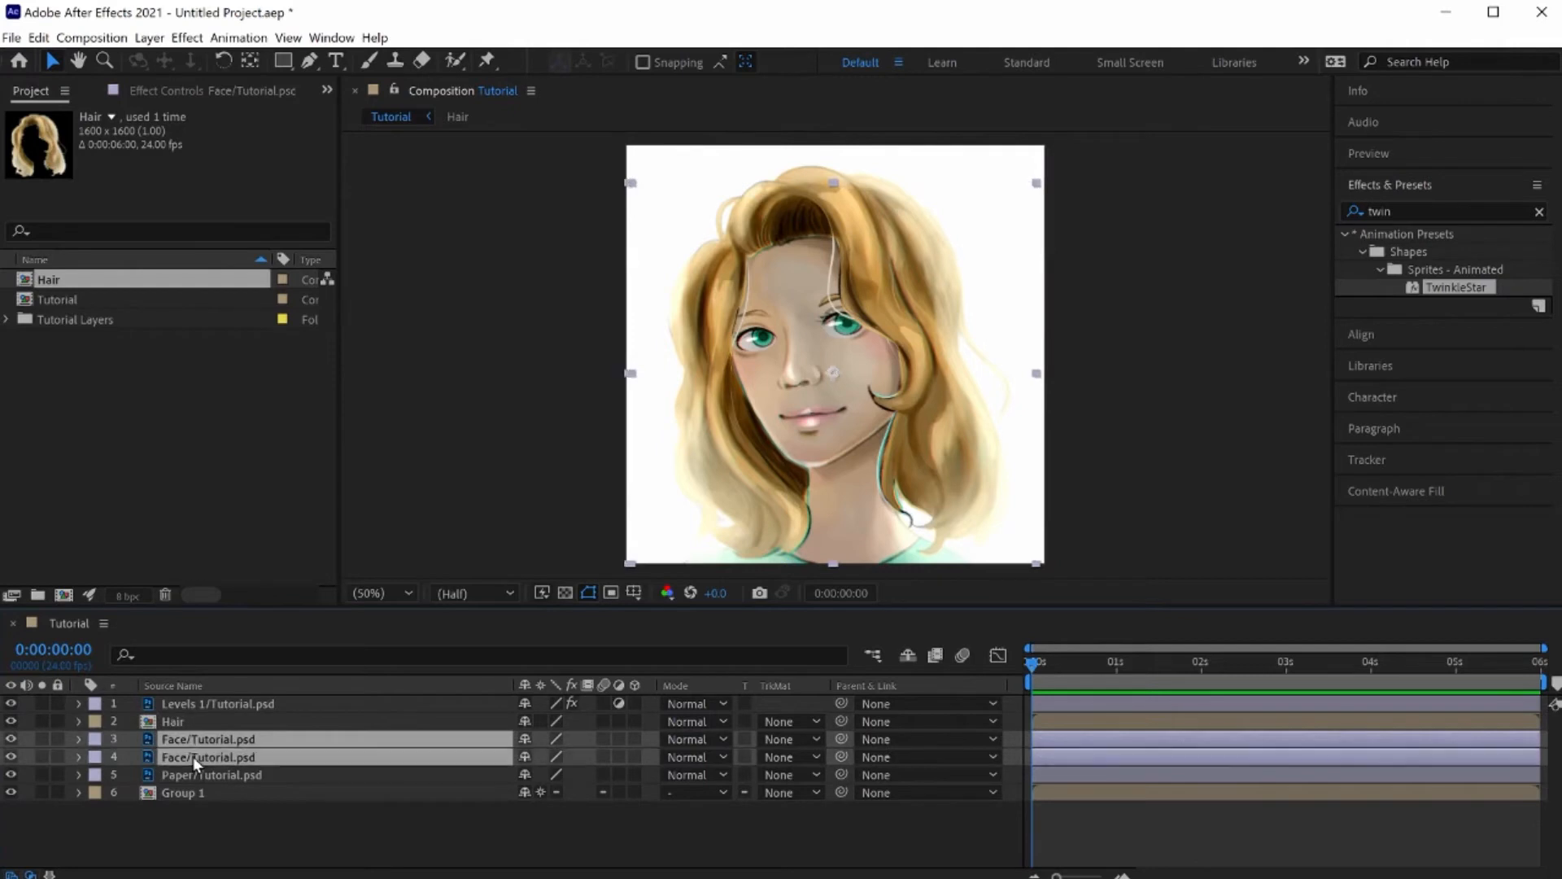
right_click(193, 757)
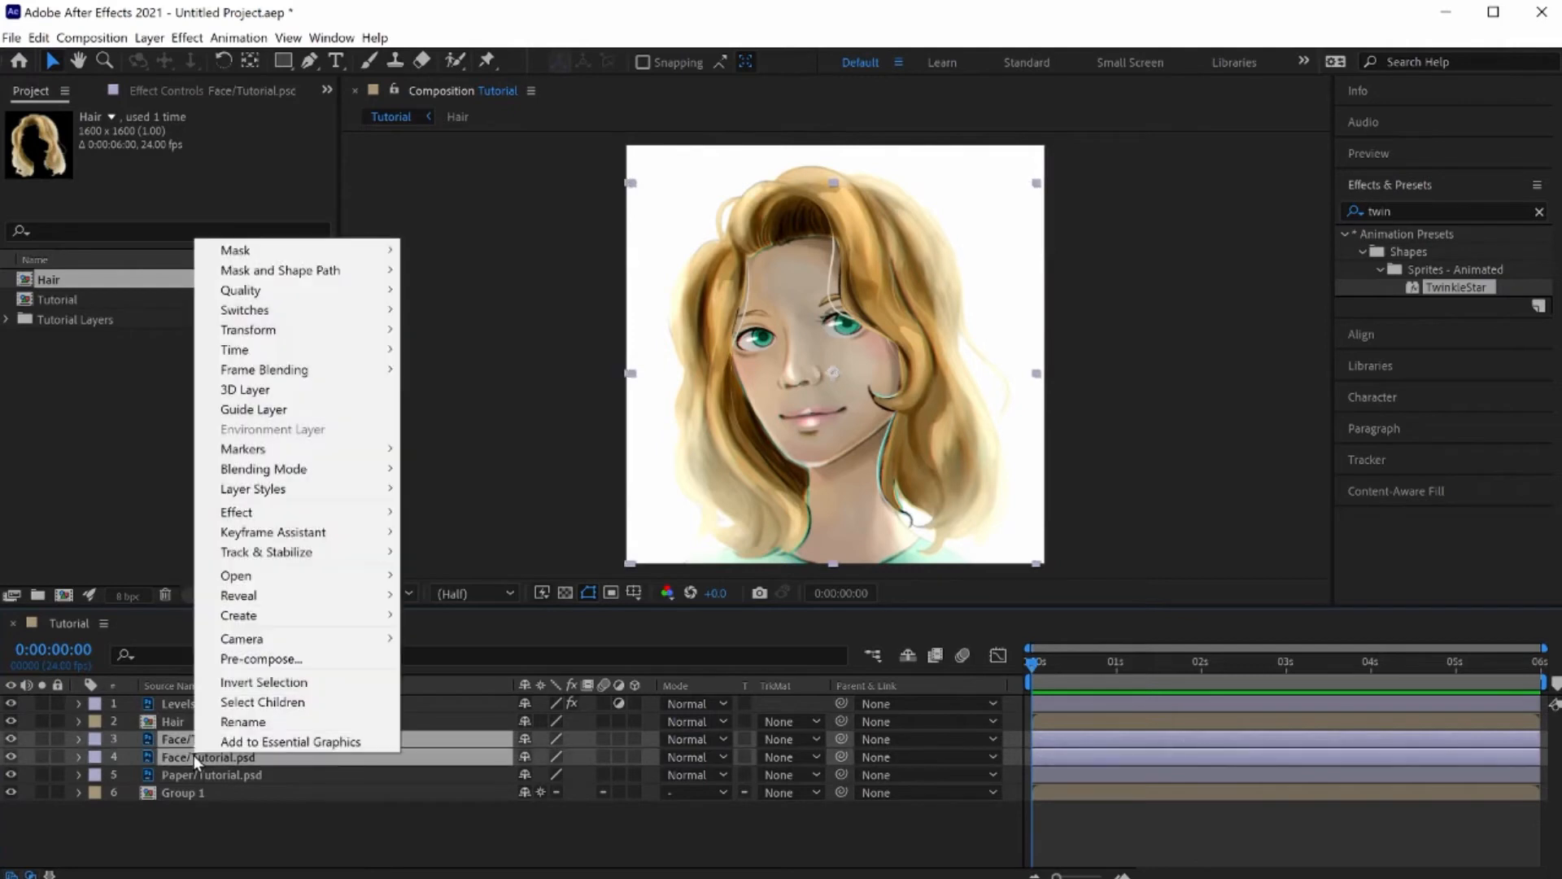
click(279, 662)
text(Face)
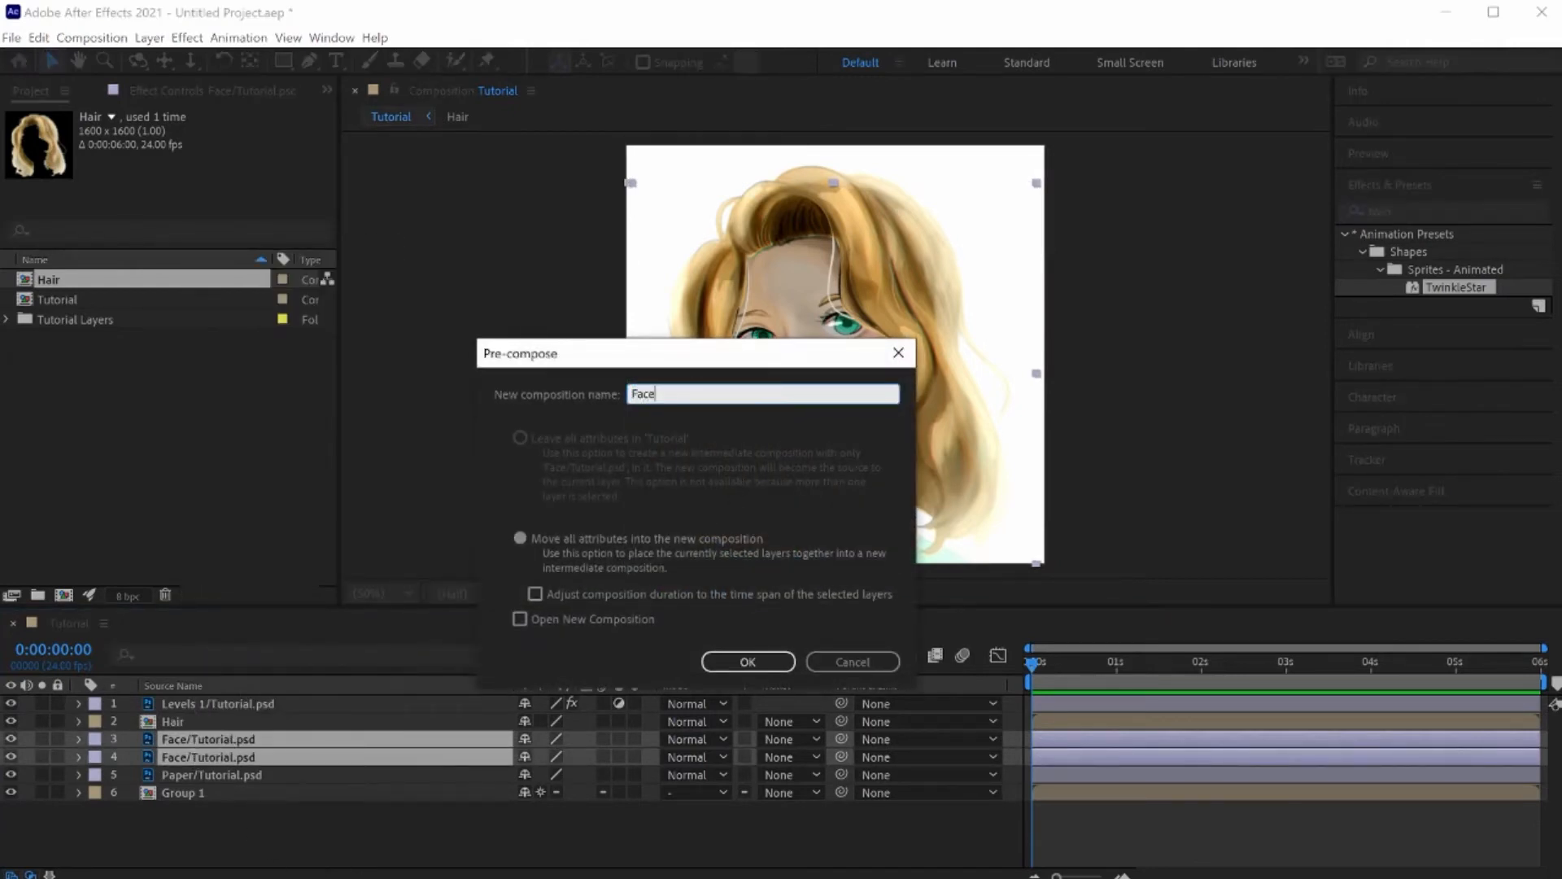
key(Return)
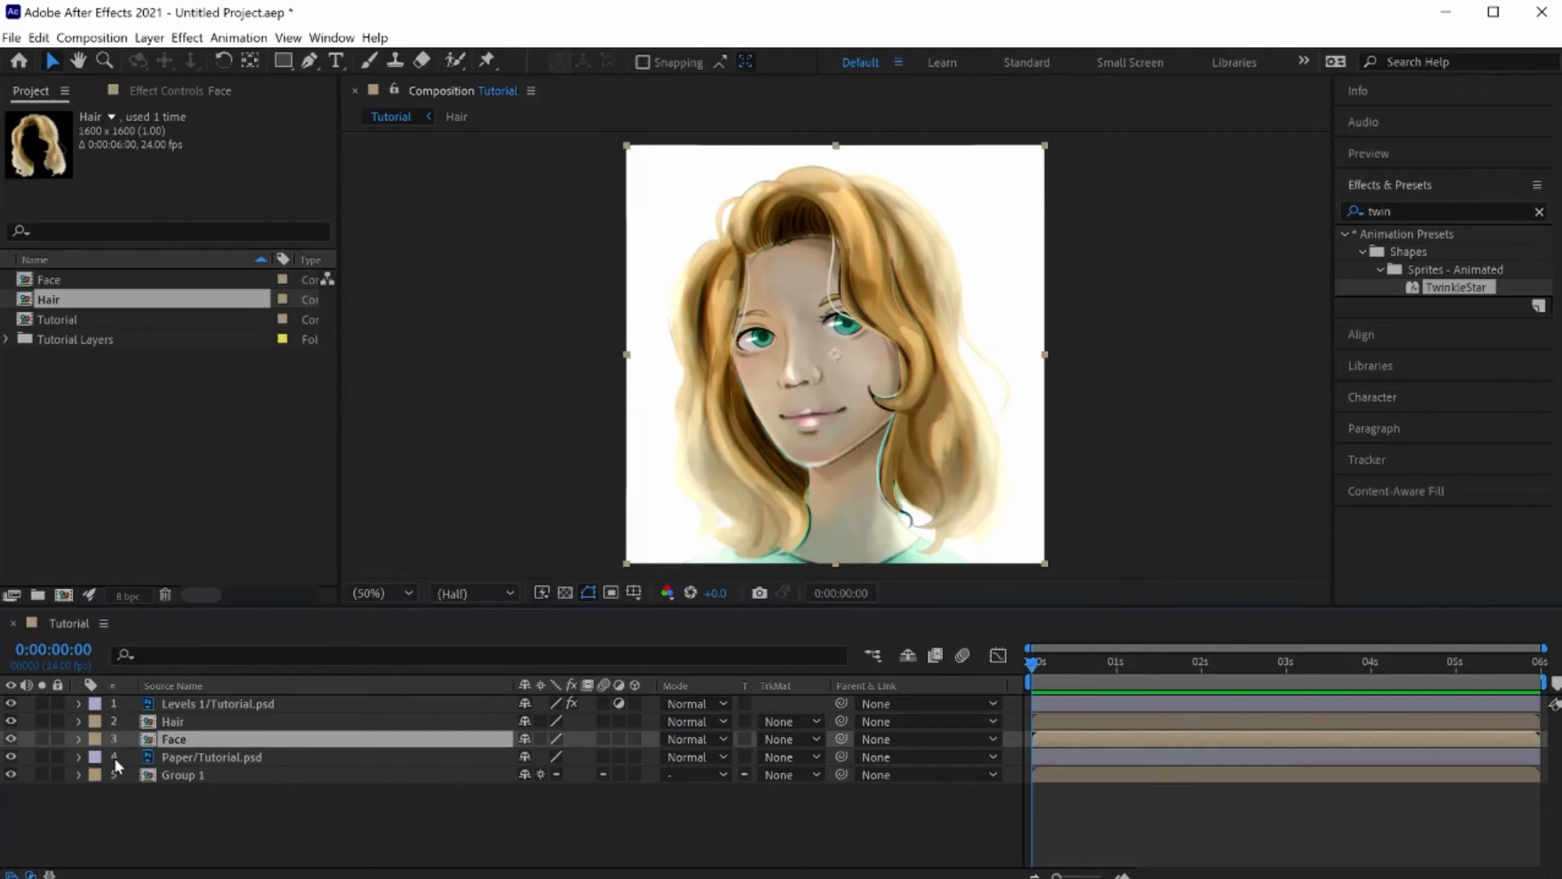
Step: Place two Puppet Position pins on the Hair layer, in the lower part of the hair on the portrait's left side
click(232, 723)
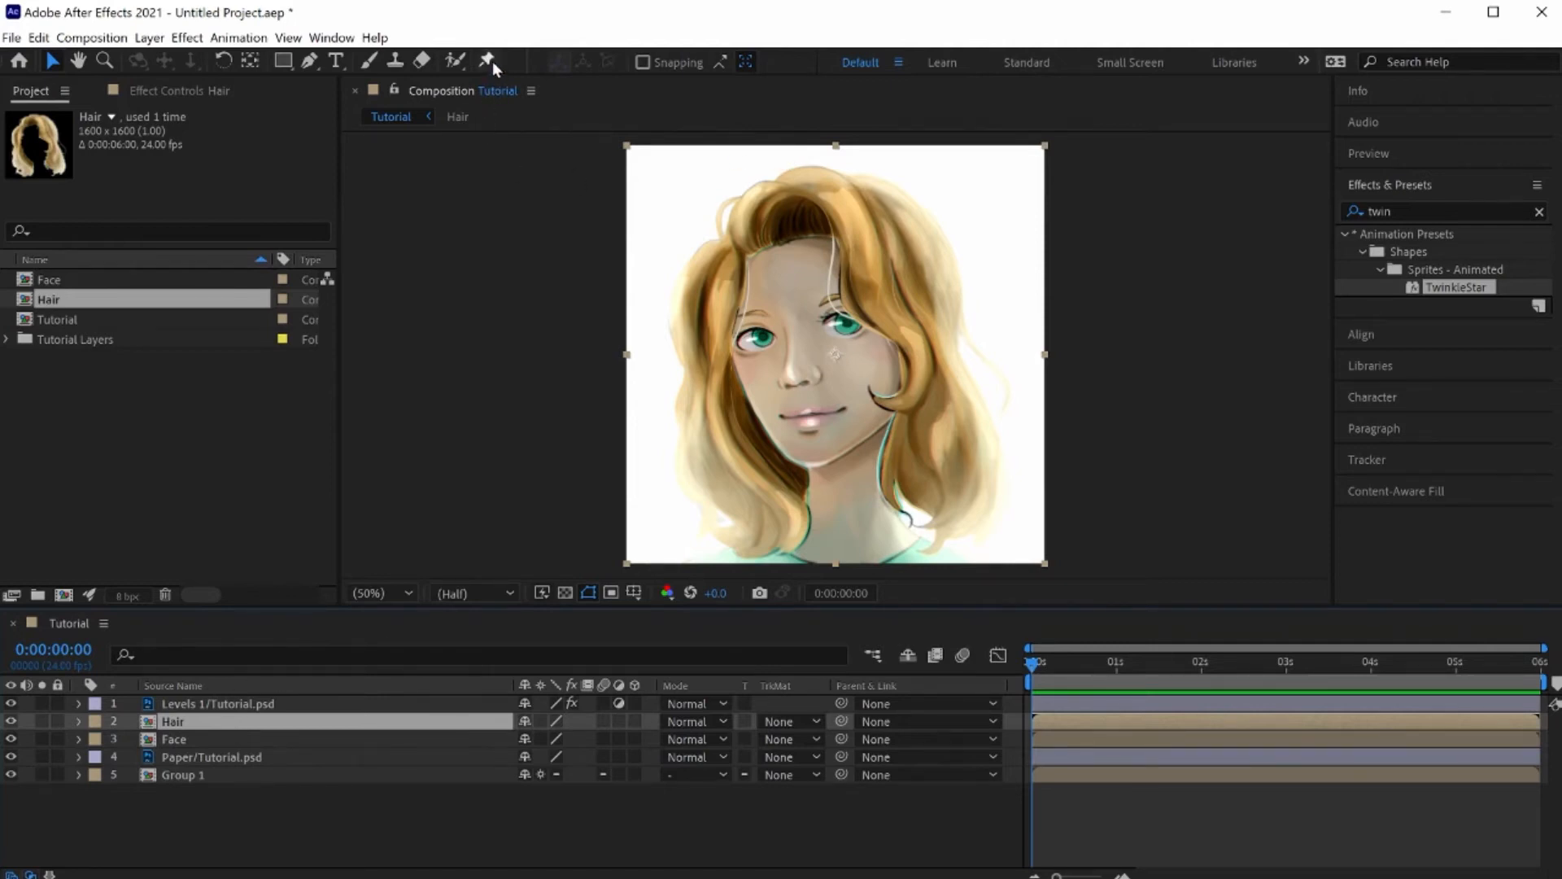
drag(491, 61, 528, 58)
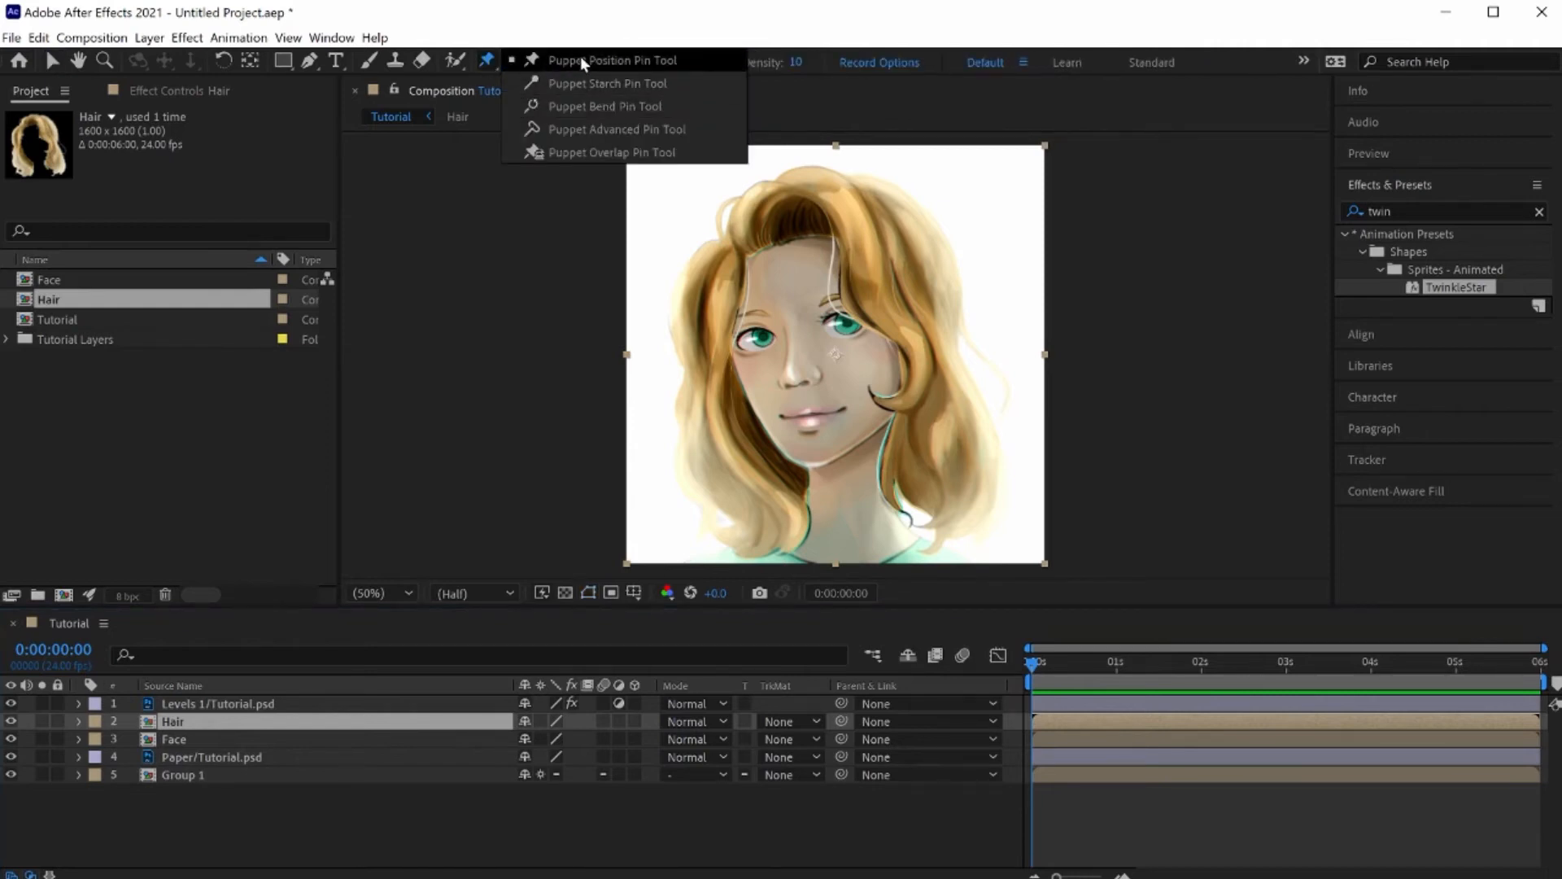
drag(686, 57, 603, 52)
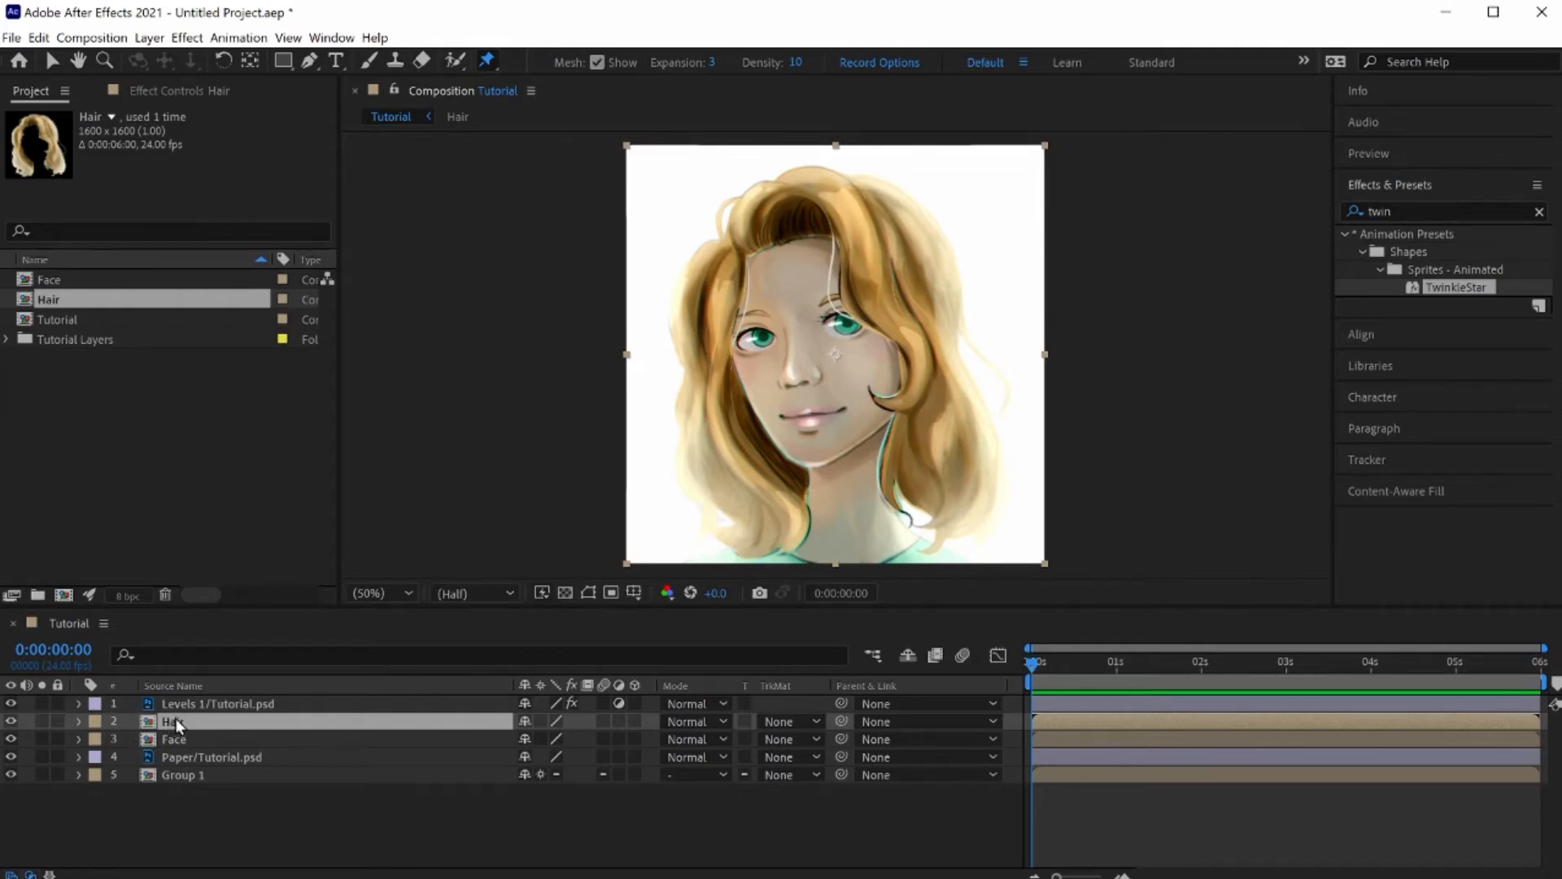
click(767, 509)
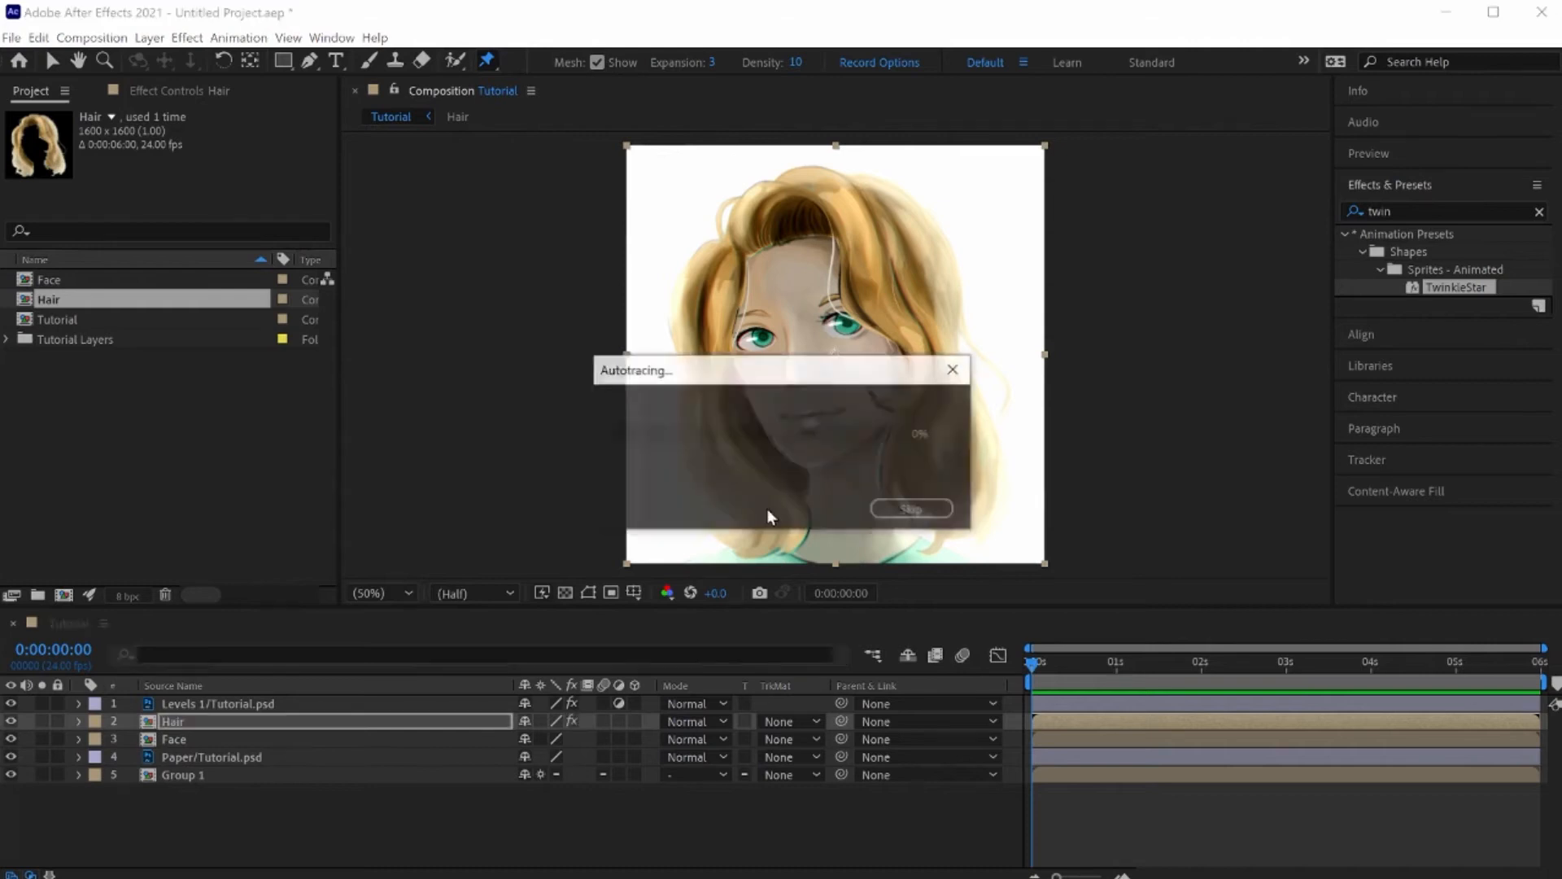
click(713, 445)
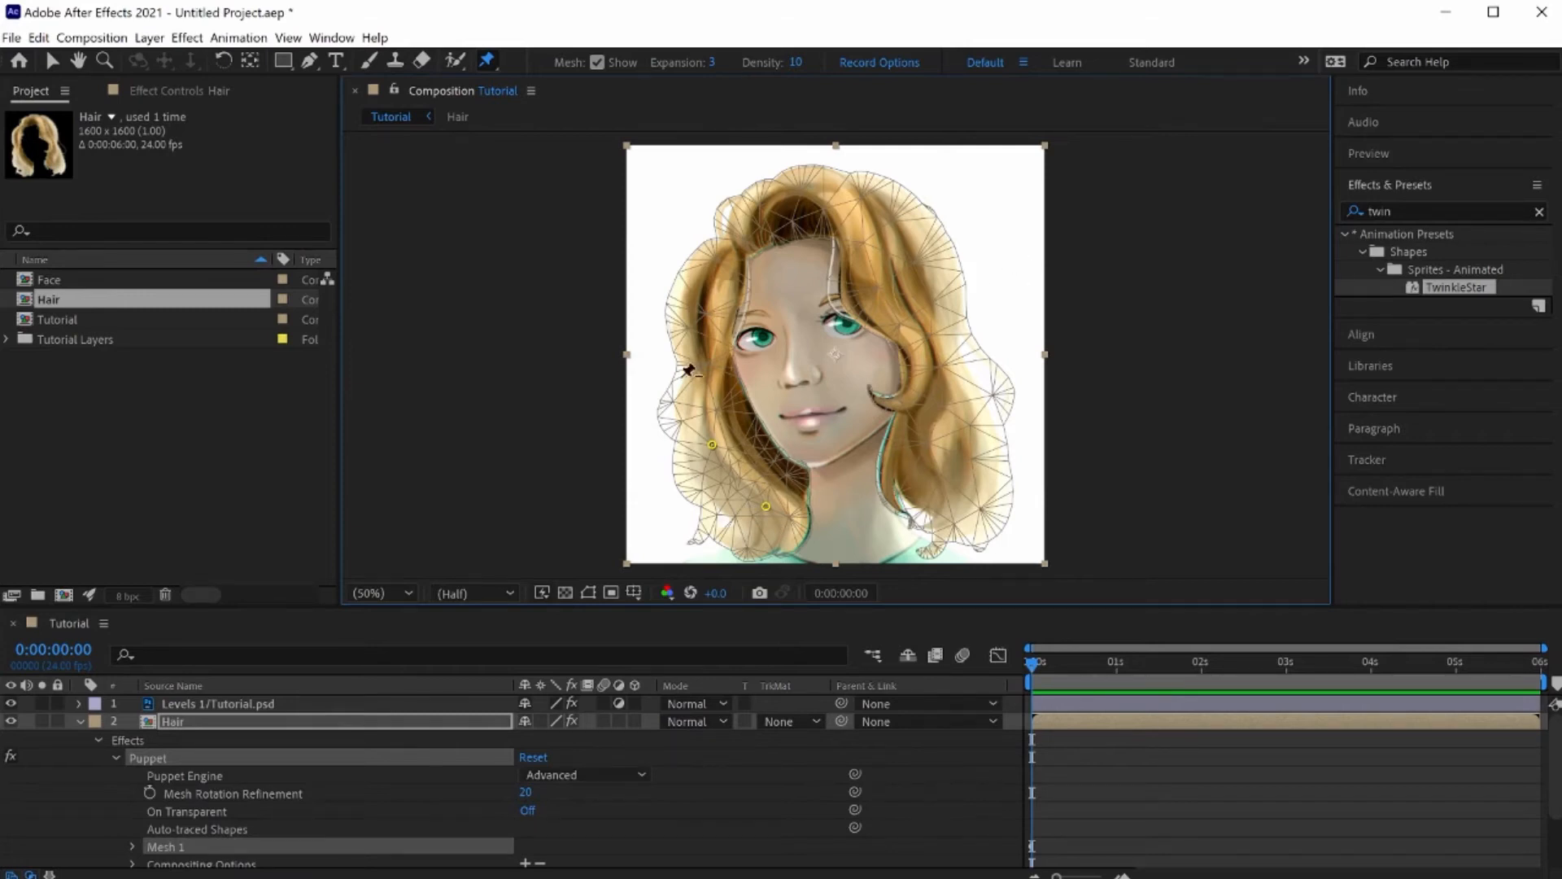
Step: Add four more Puppet Position pins to the hair, one beside the left eye and three down the right side
click(598, 64)
click(598, 64)
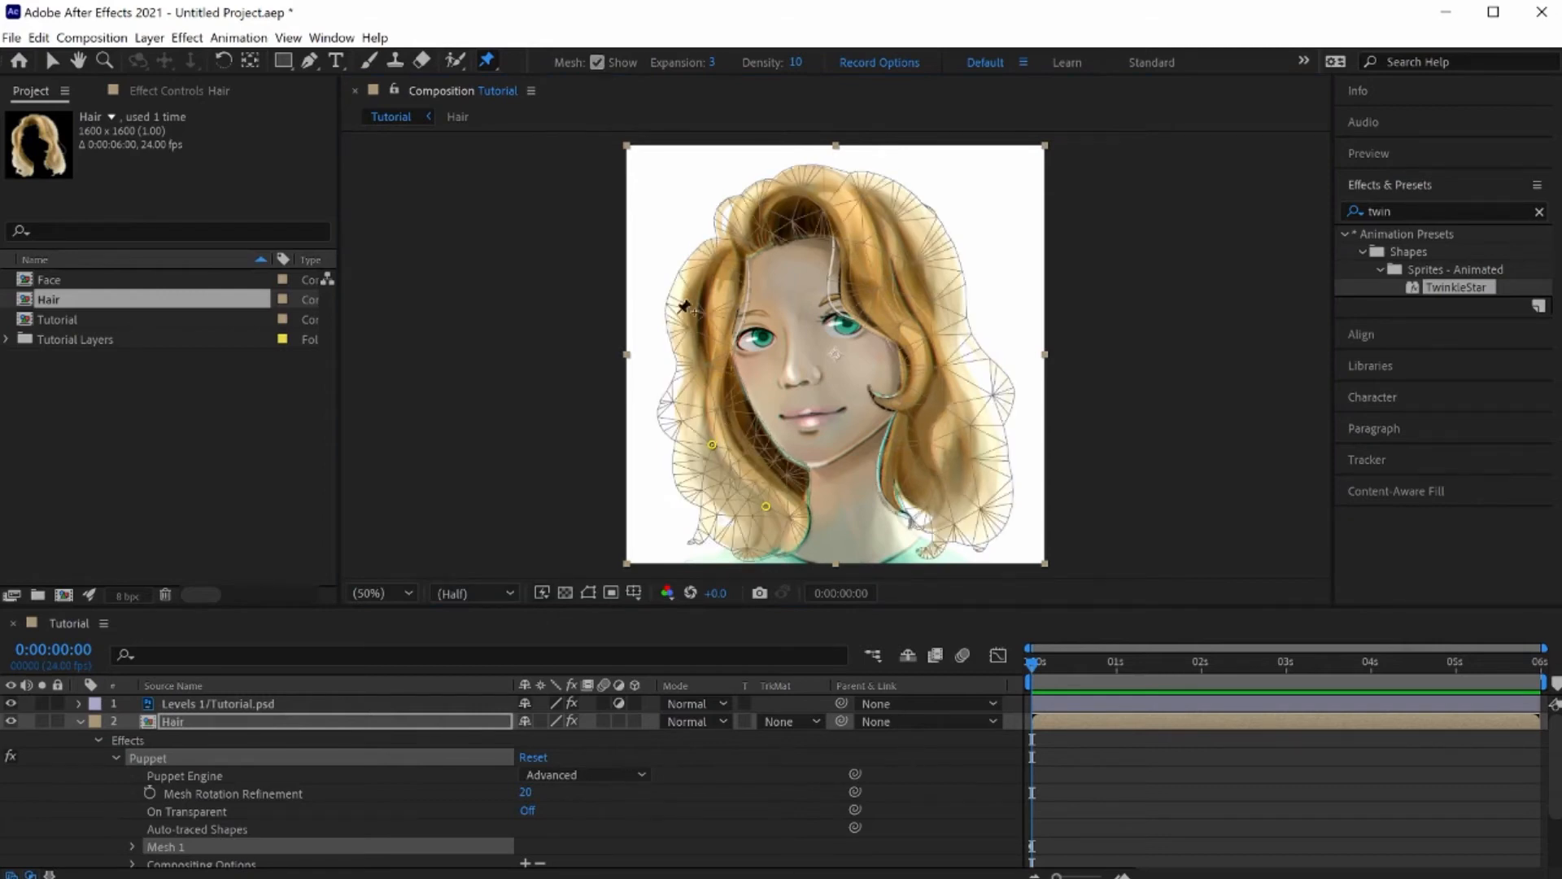
click(692, 346)
click(910, 255)
click(952, 369)
click(969, 488)
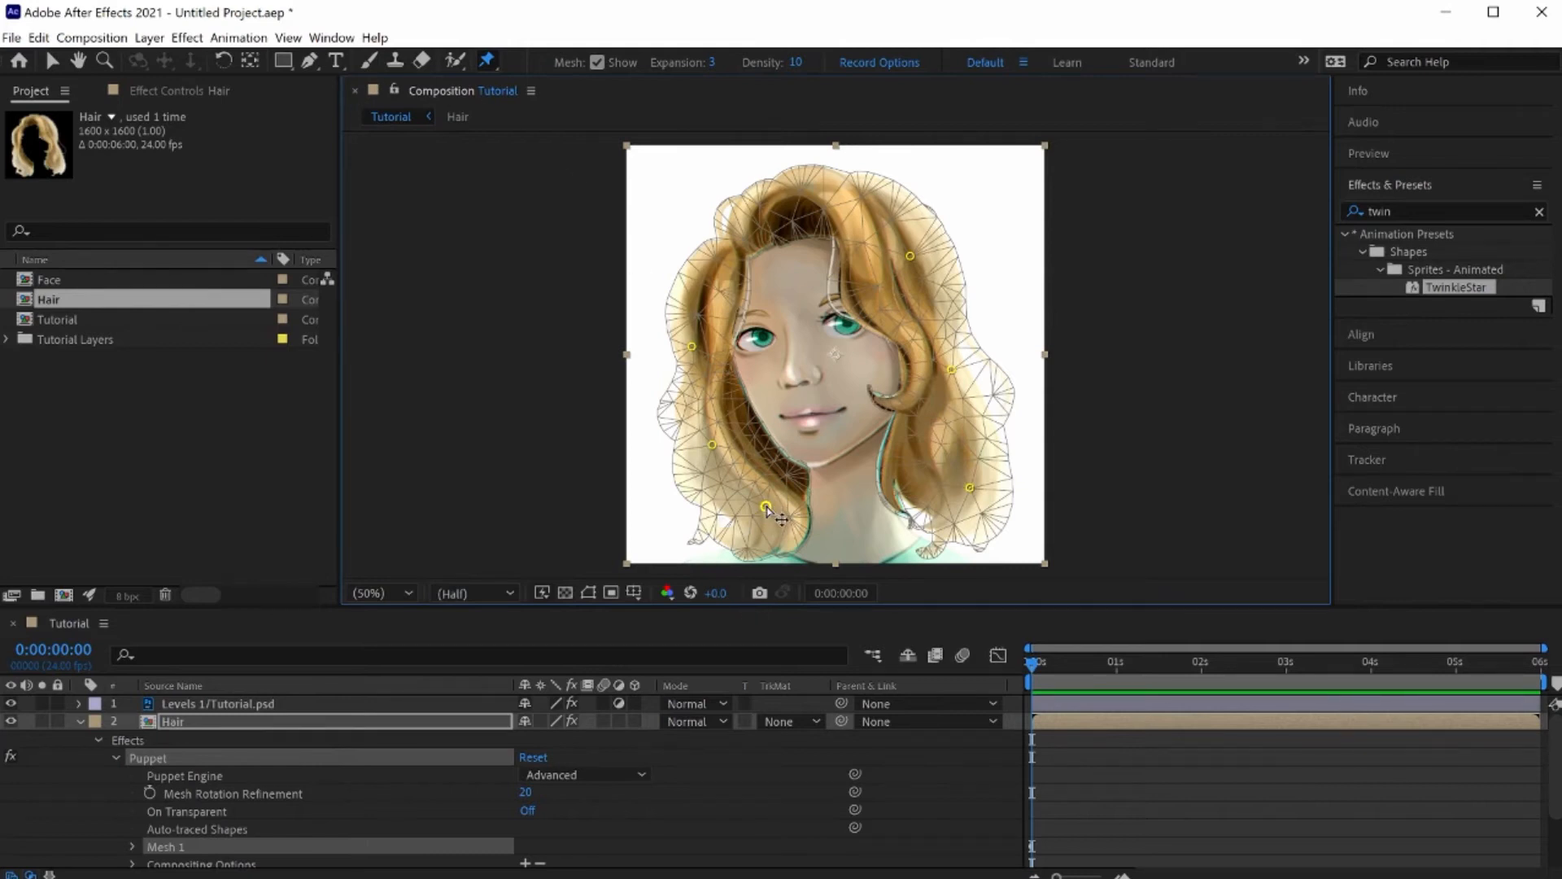
Step: Try pulling the lowest left hair pin outward at 0:00:00:14, undo the deformation, and return to 0:00:00:00
drag(1035, 666, 1082, 669)
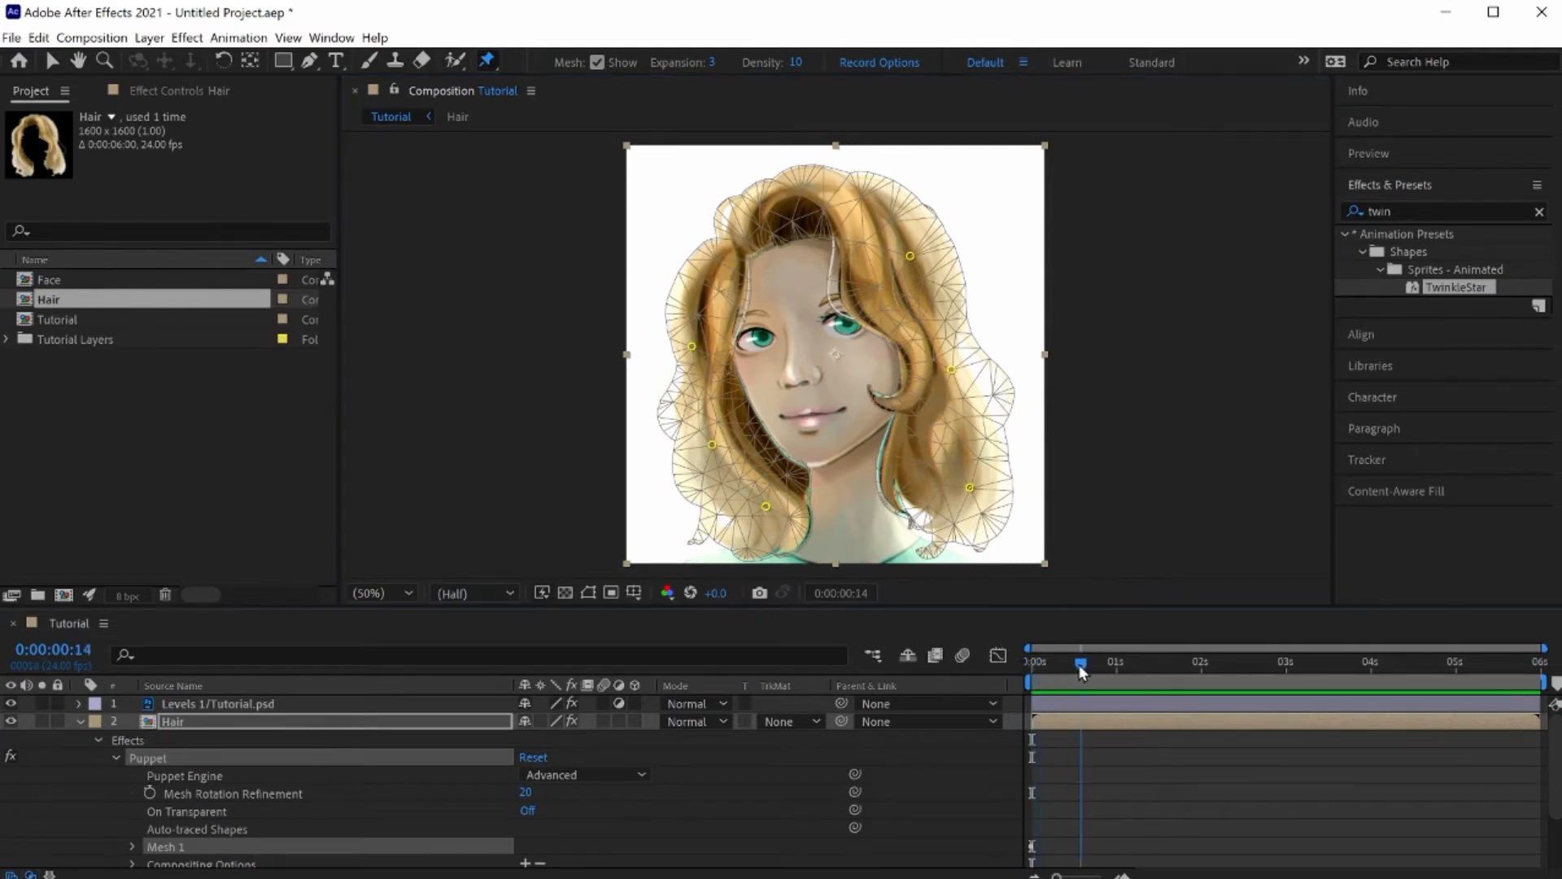
drag(765, 507, 660, 506)
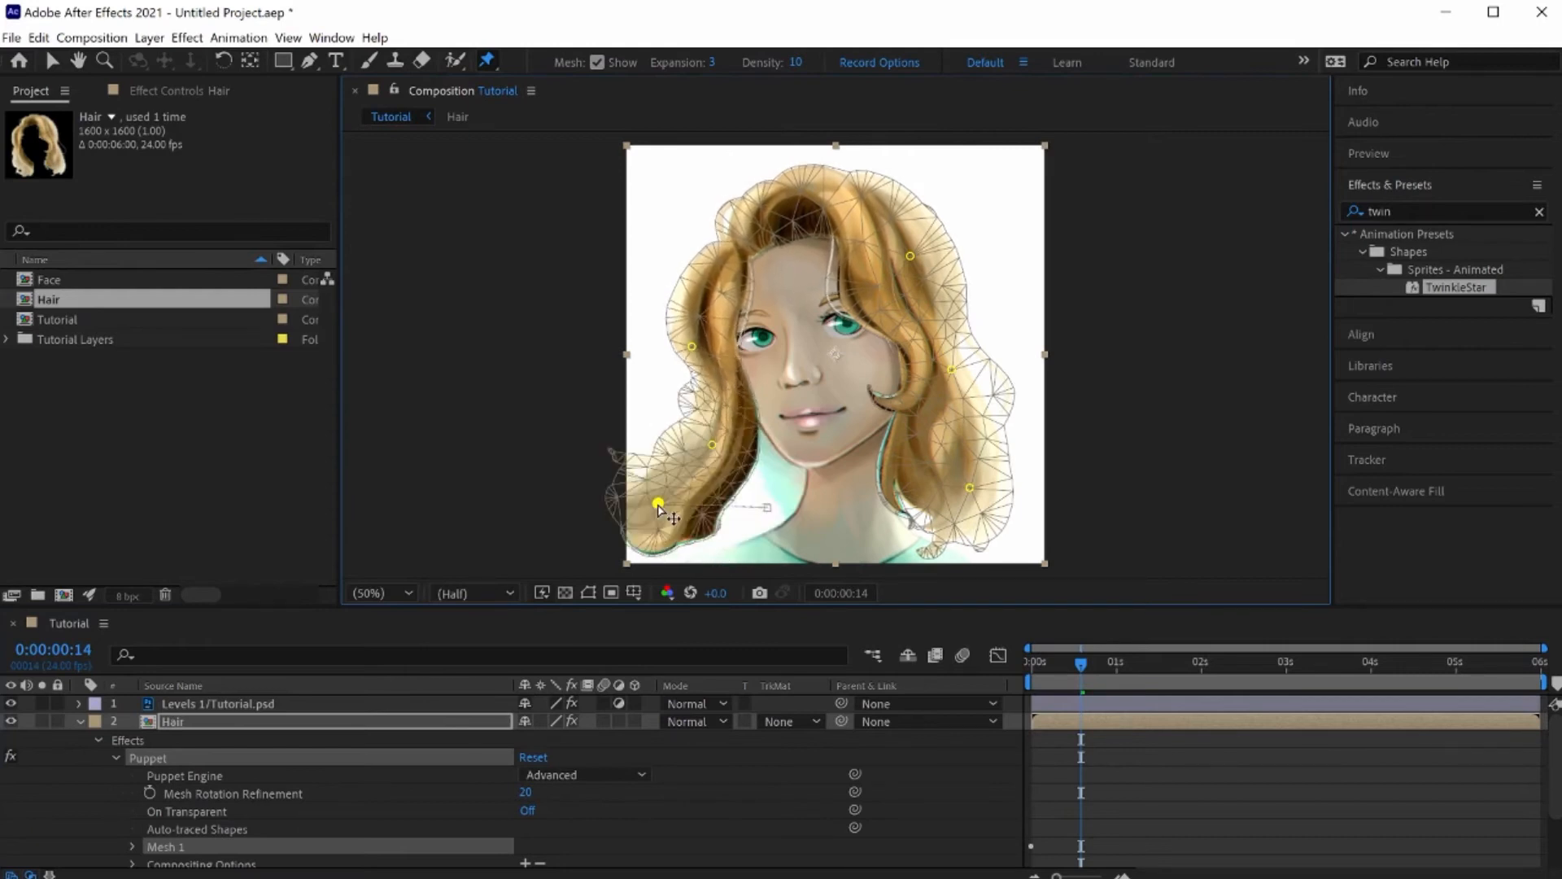
key(ctrl+z)
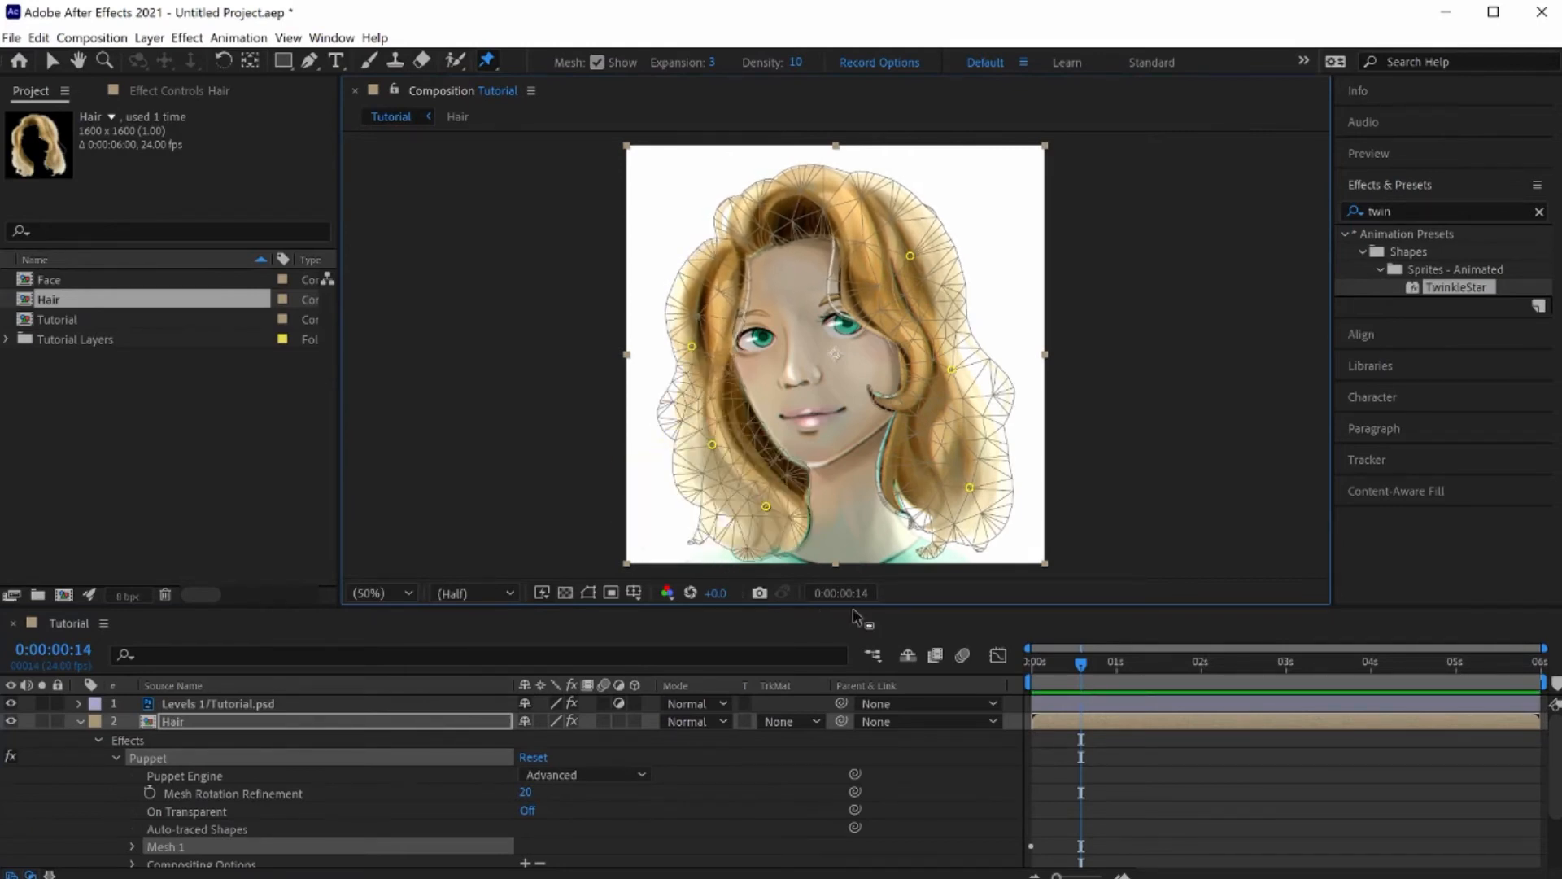
drag(1076, 666, 1018, 661)
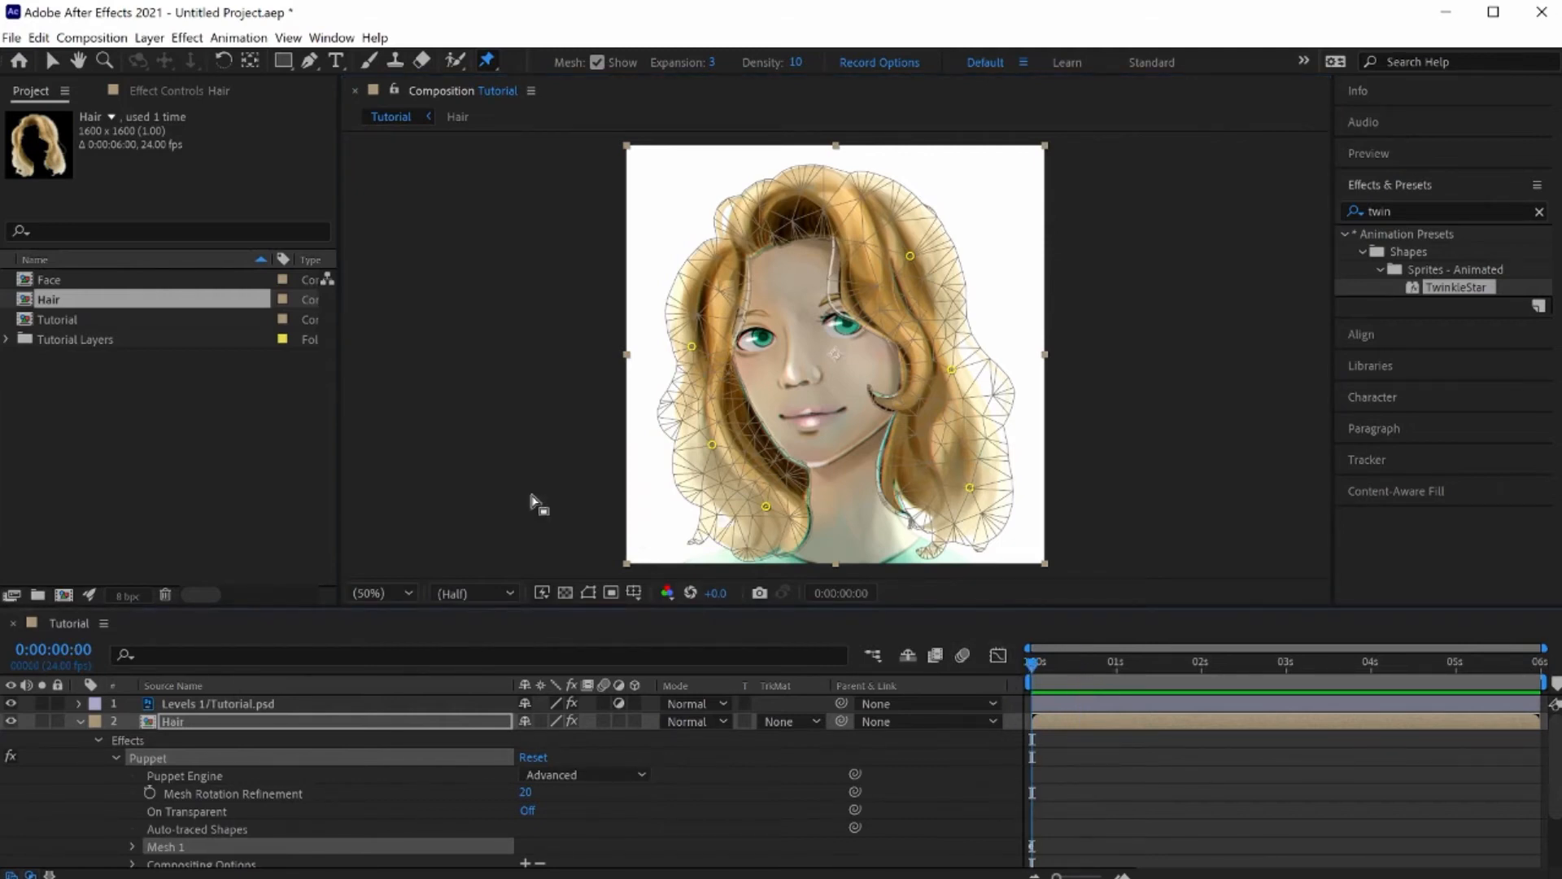
Step: Place three Puppet Advanced pins along the hair's inner edge on the portrait's left side, beside the chin, cheek and eye
click(488, 61)
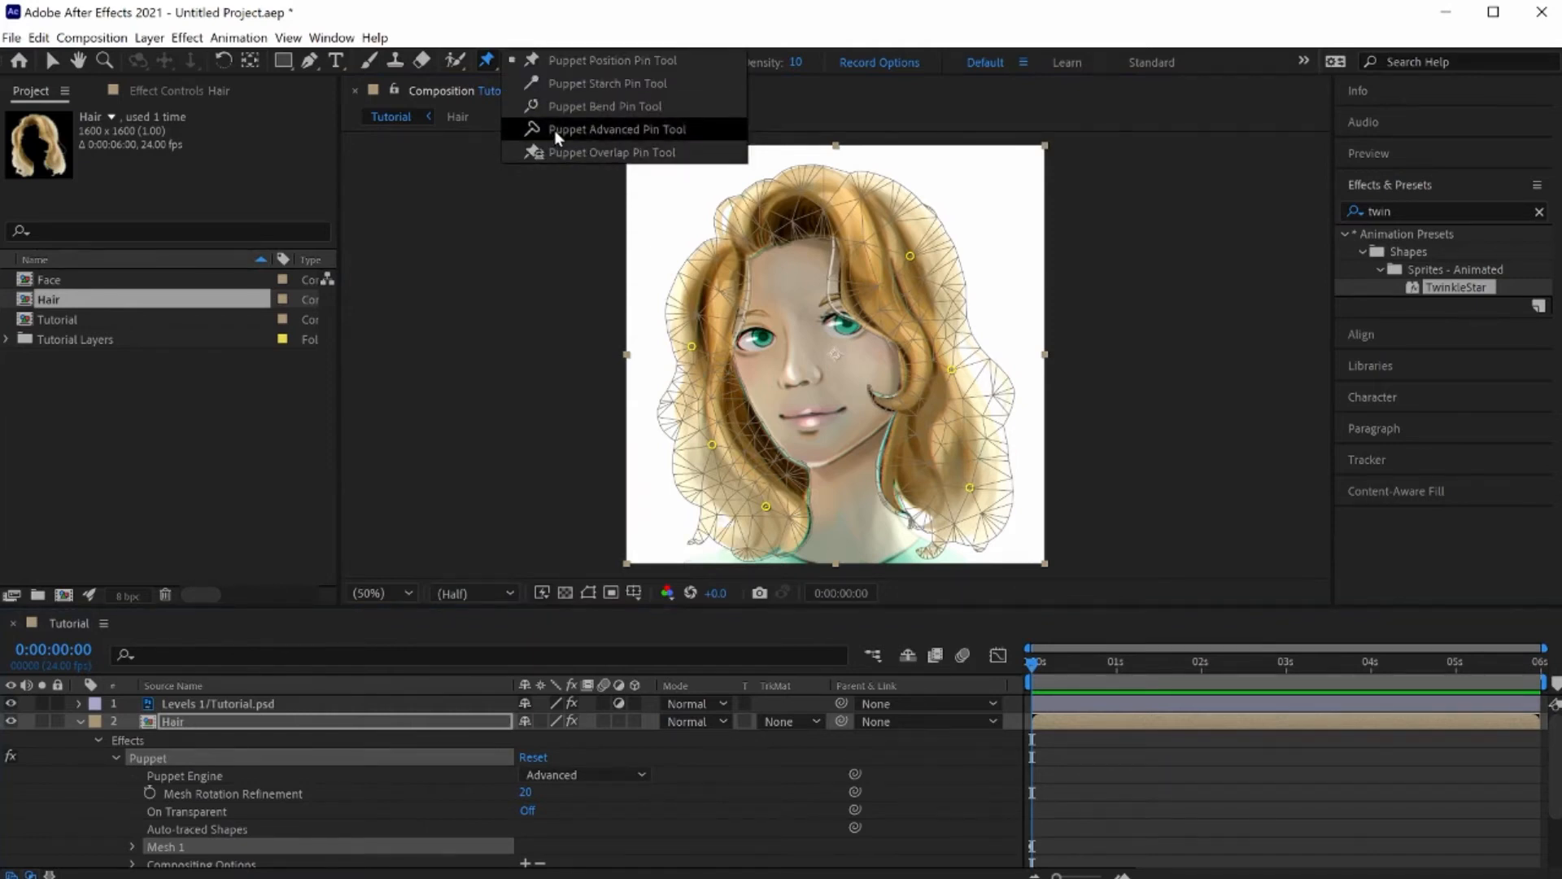
click(554, 130)
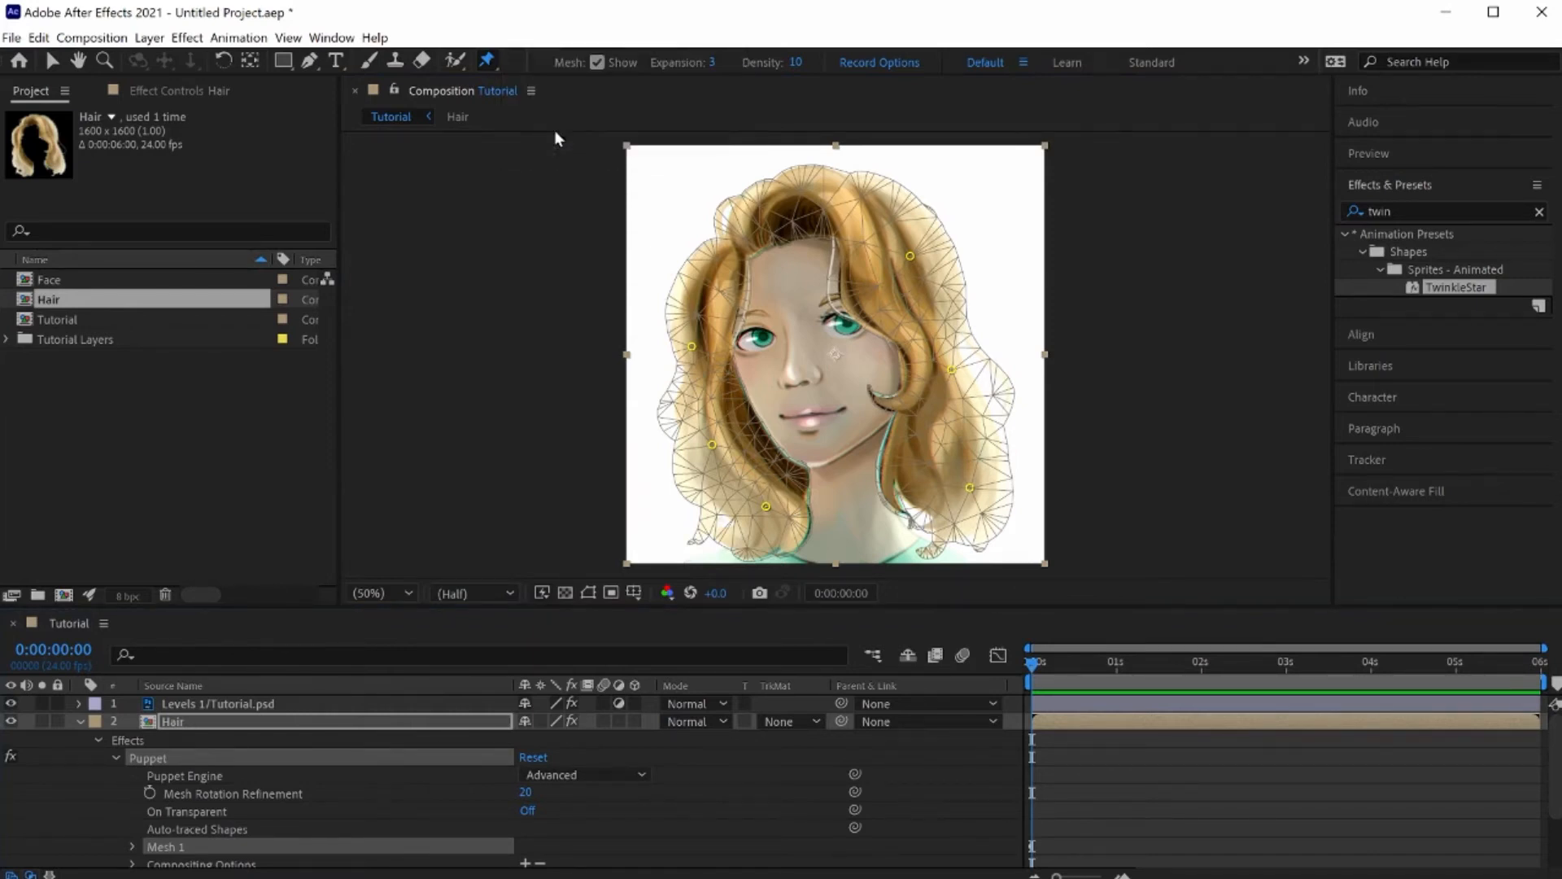
click(800, 471)
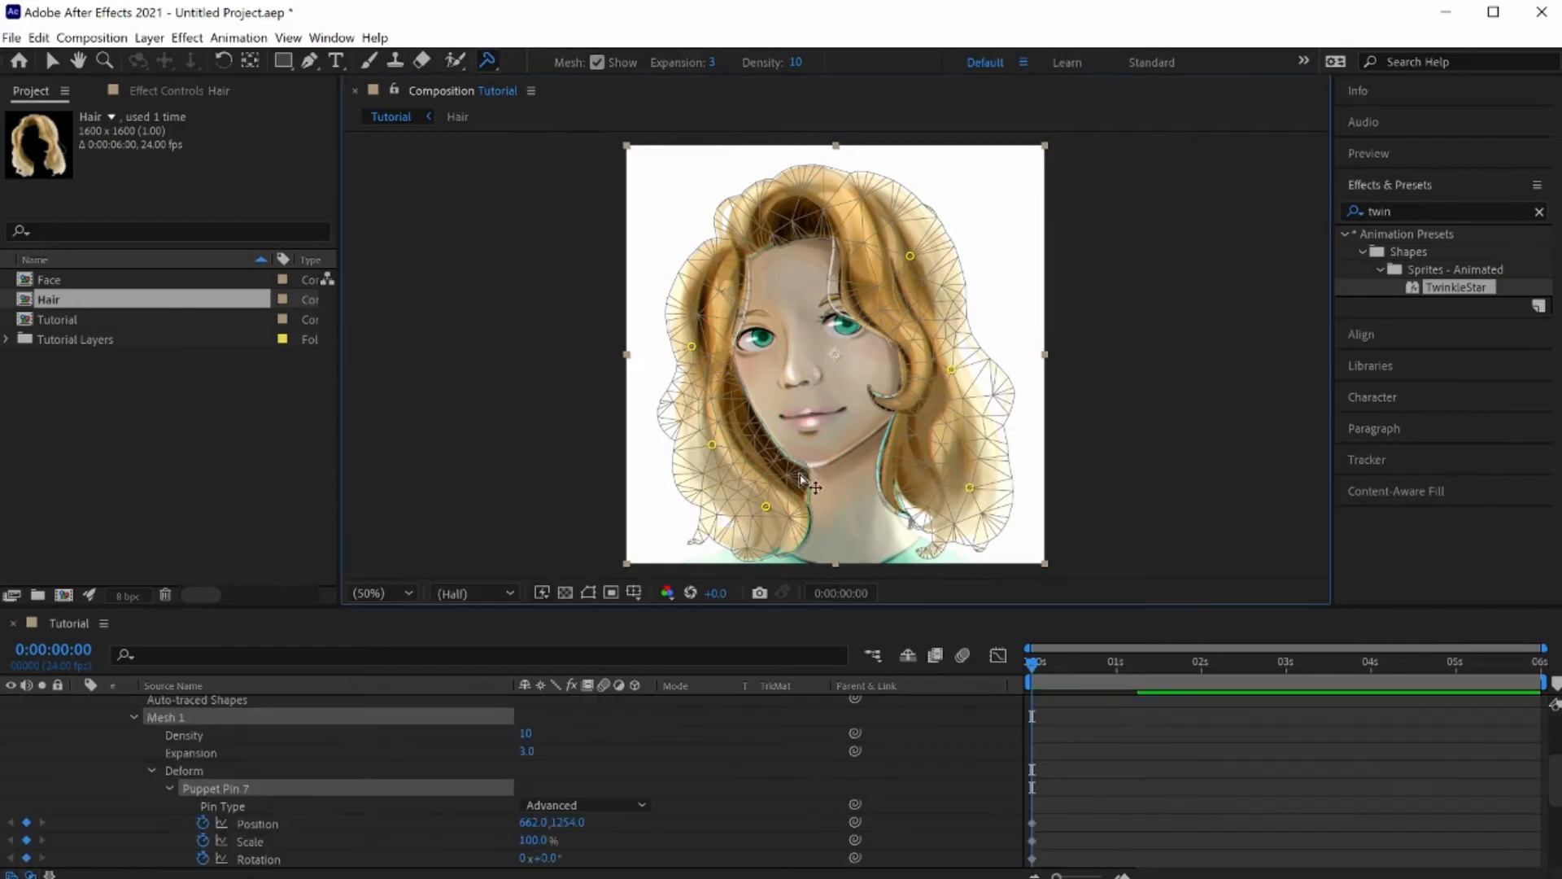
click(751, 406)
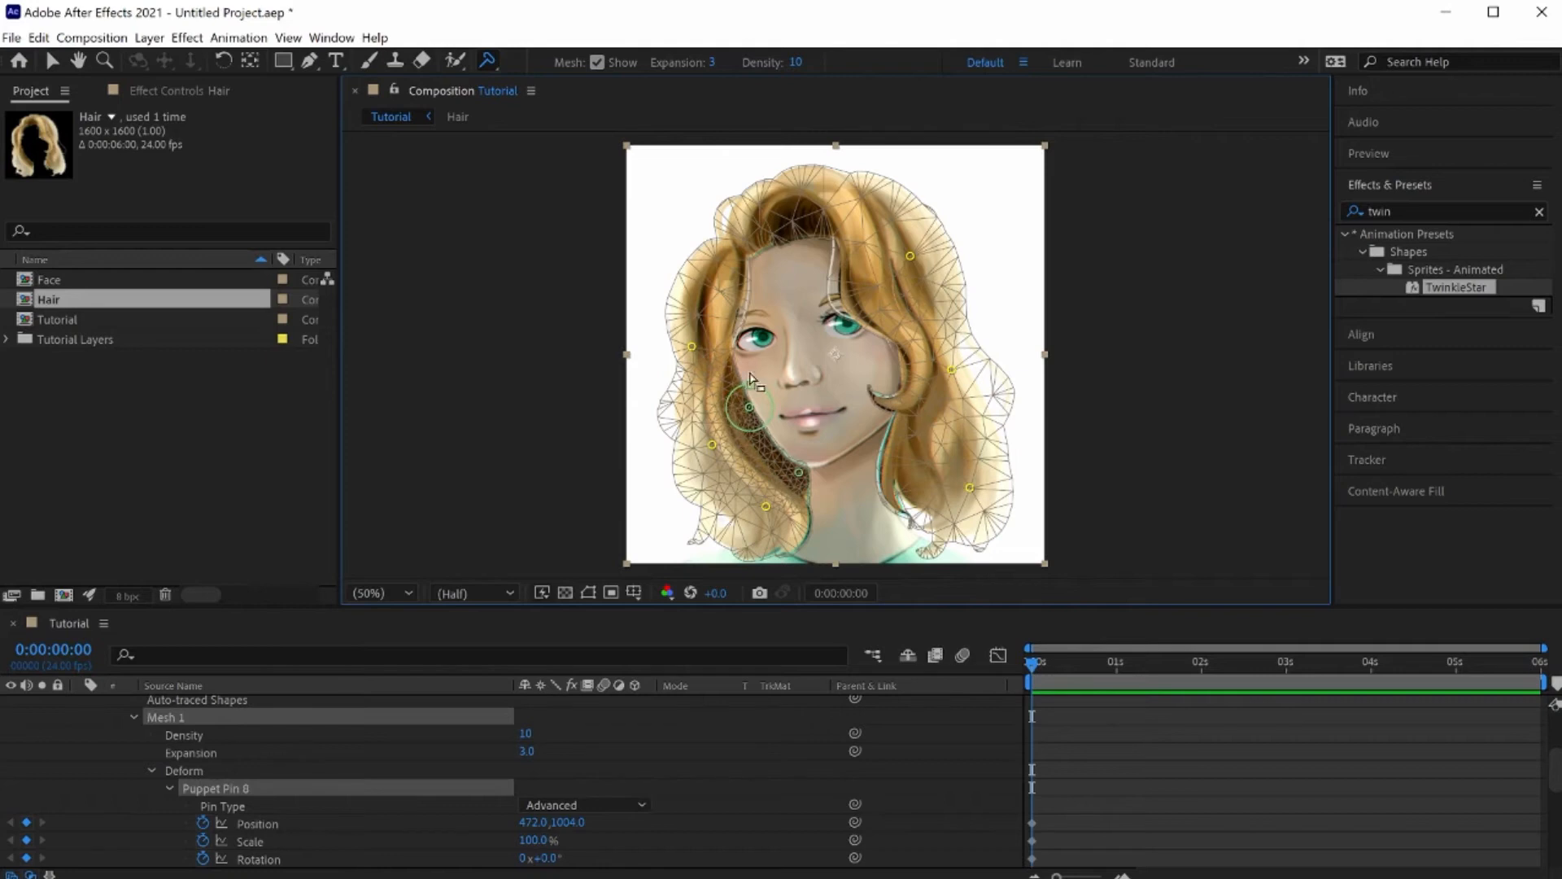
click(726, 352)
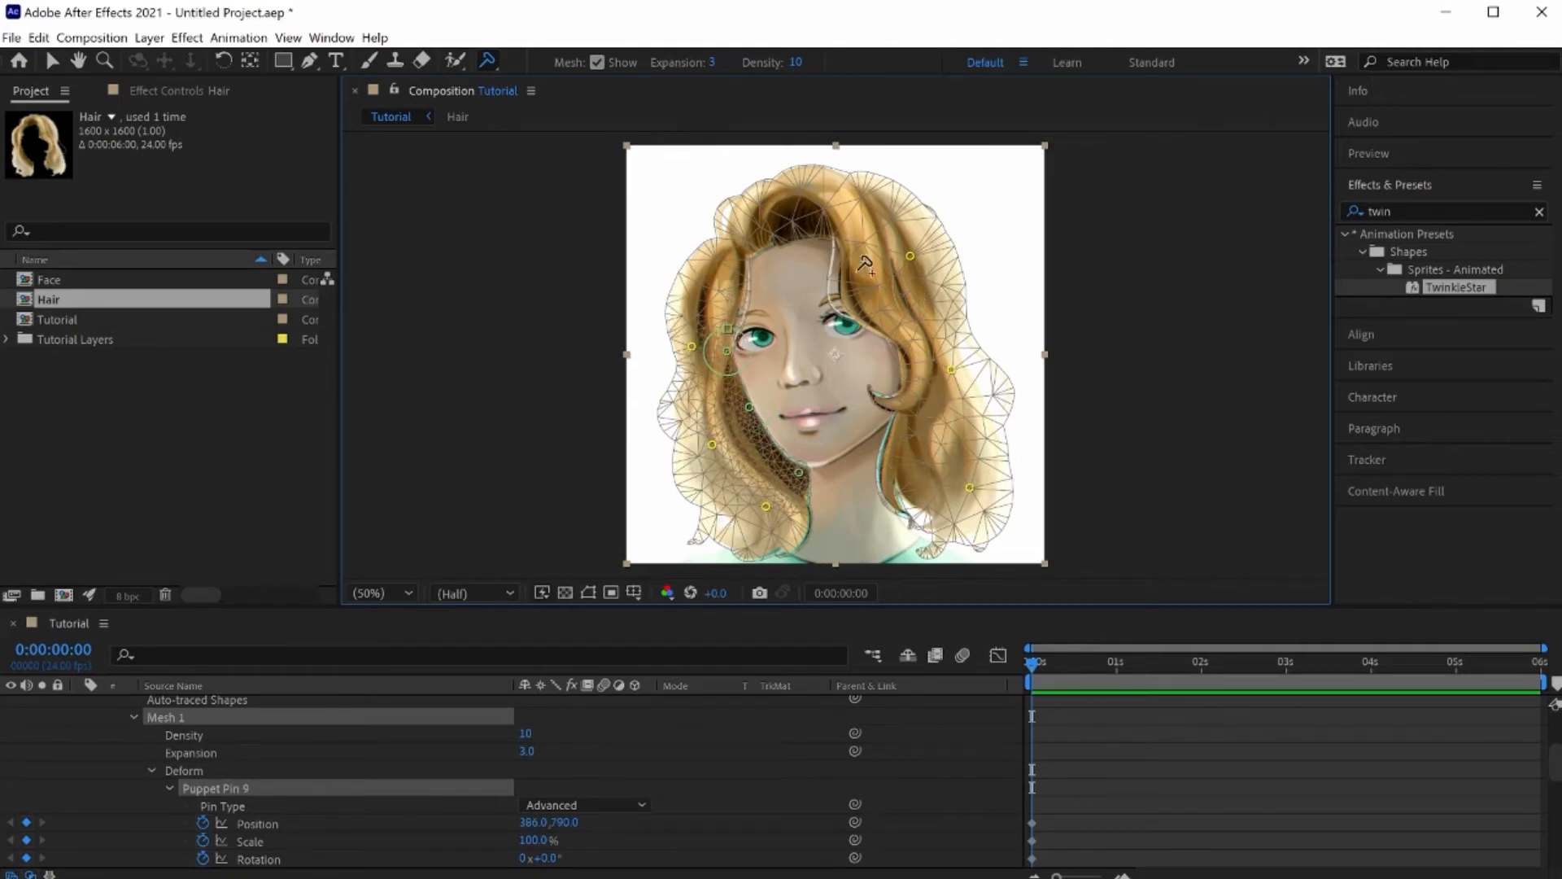
Step: Add five more Advanced pins: three along the hairline above the forehead and two down the right inner edge beside the cheek and neck
click(794, 230)
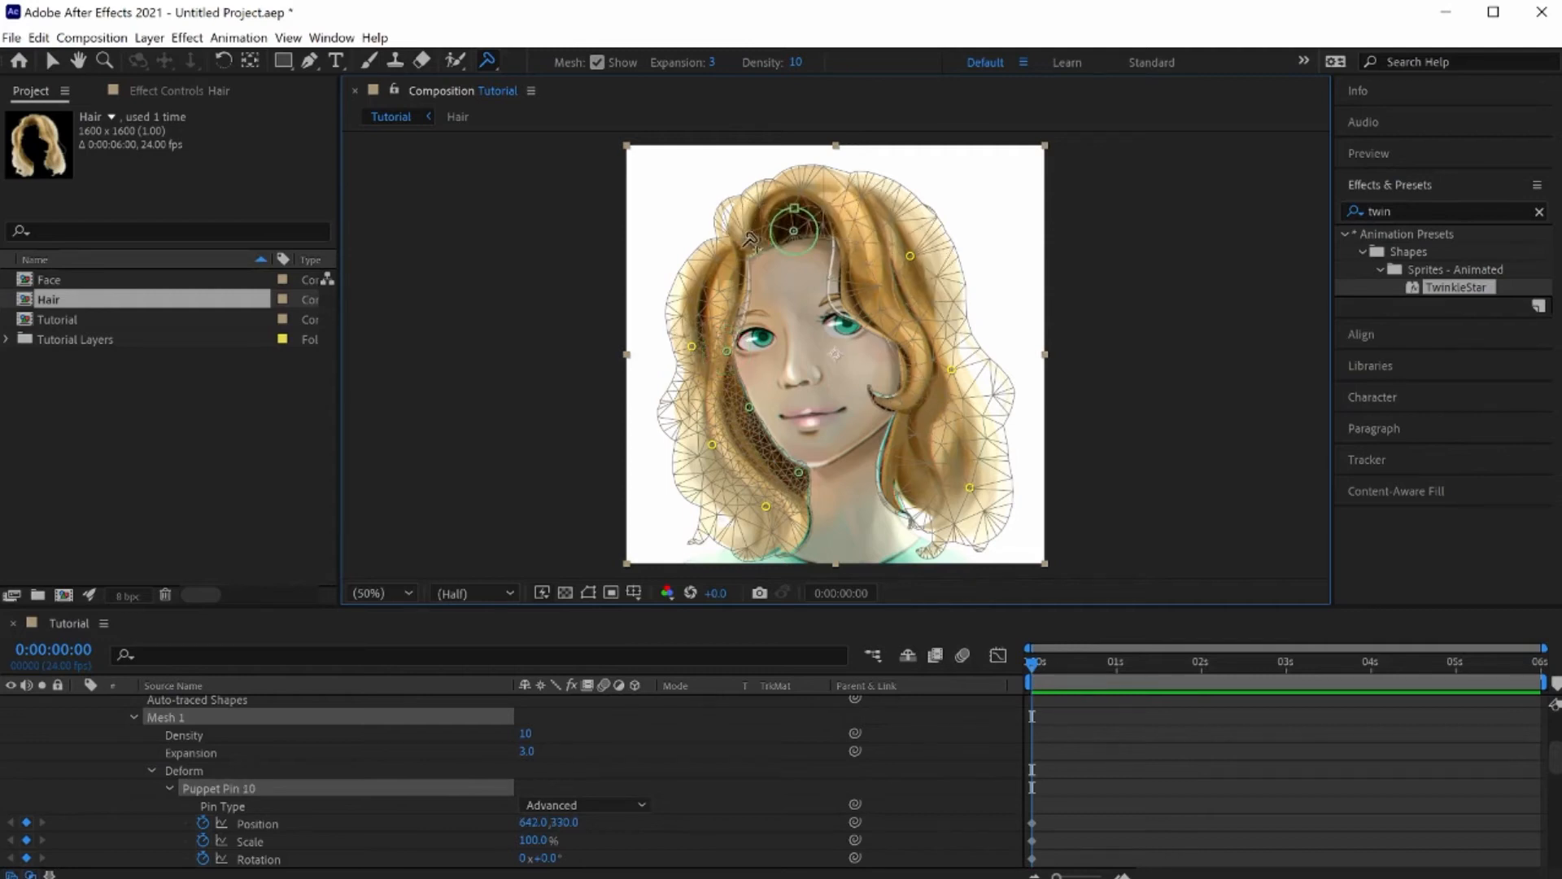
click(741, 262)
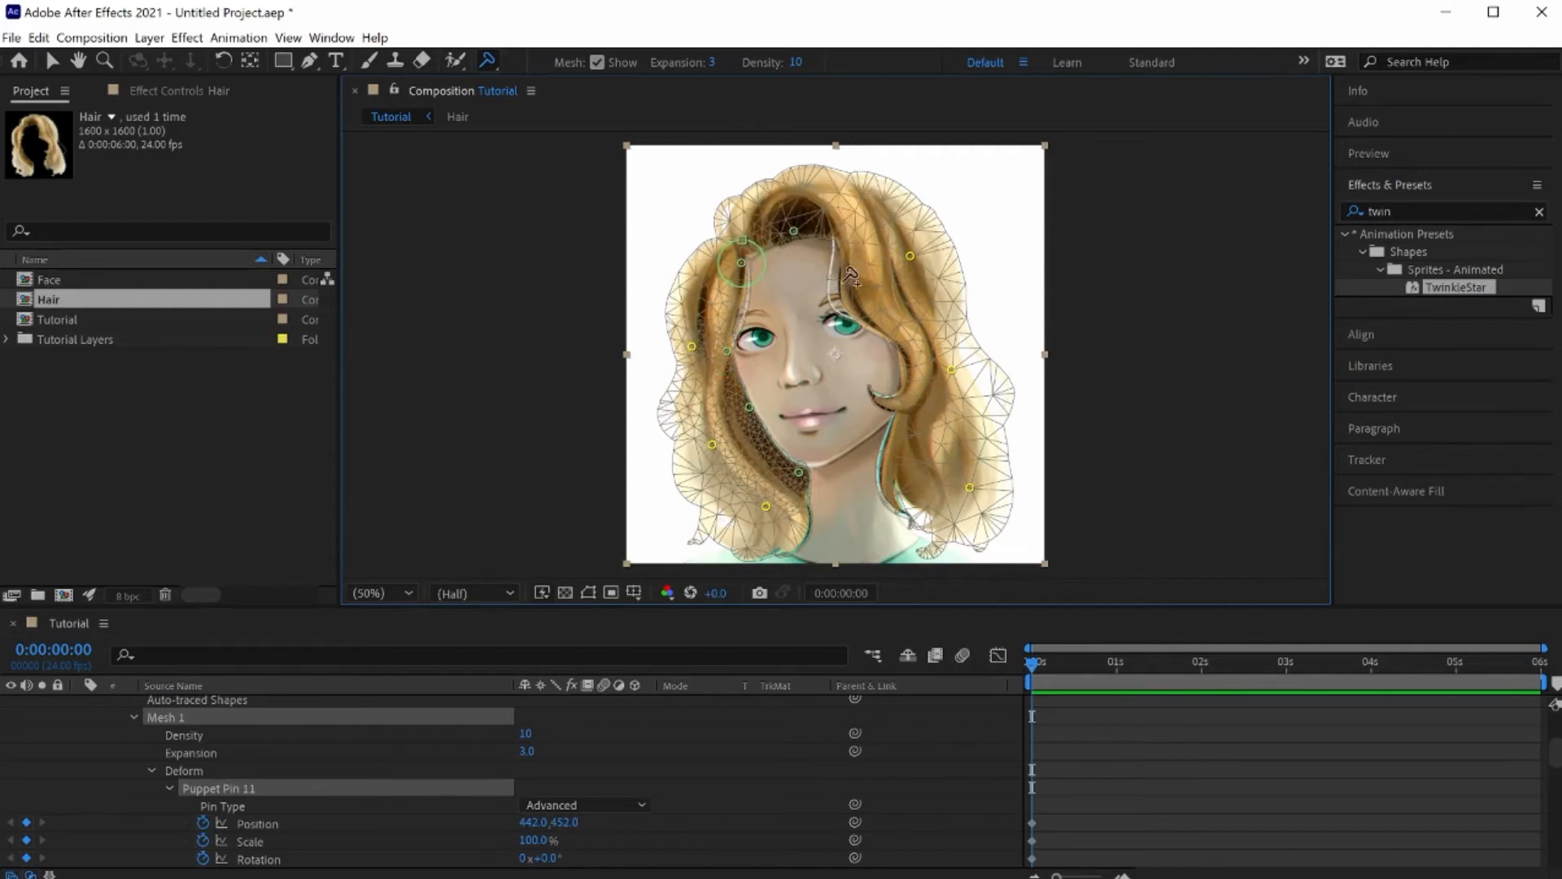
click(844, 242)
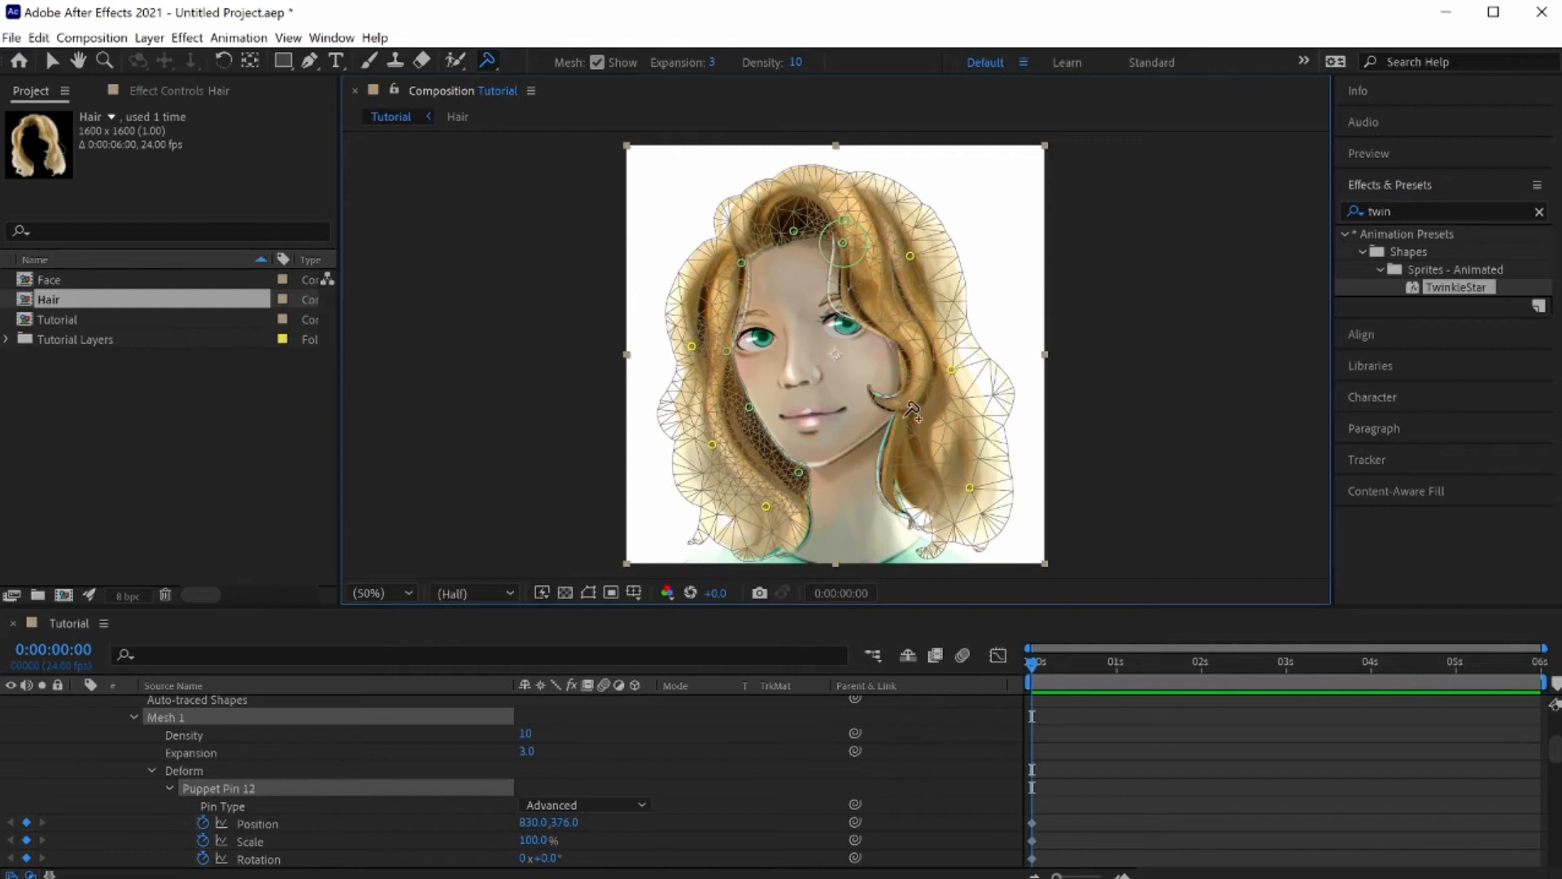
click(899, 404)
click(887, 480)
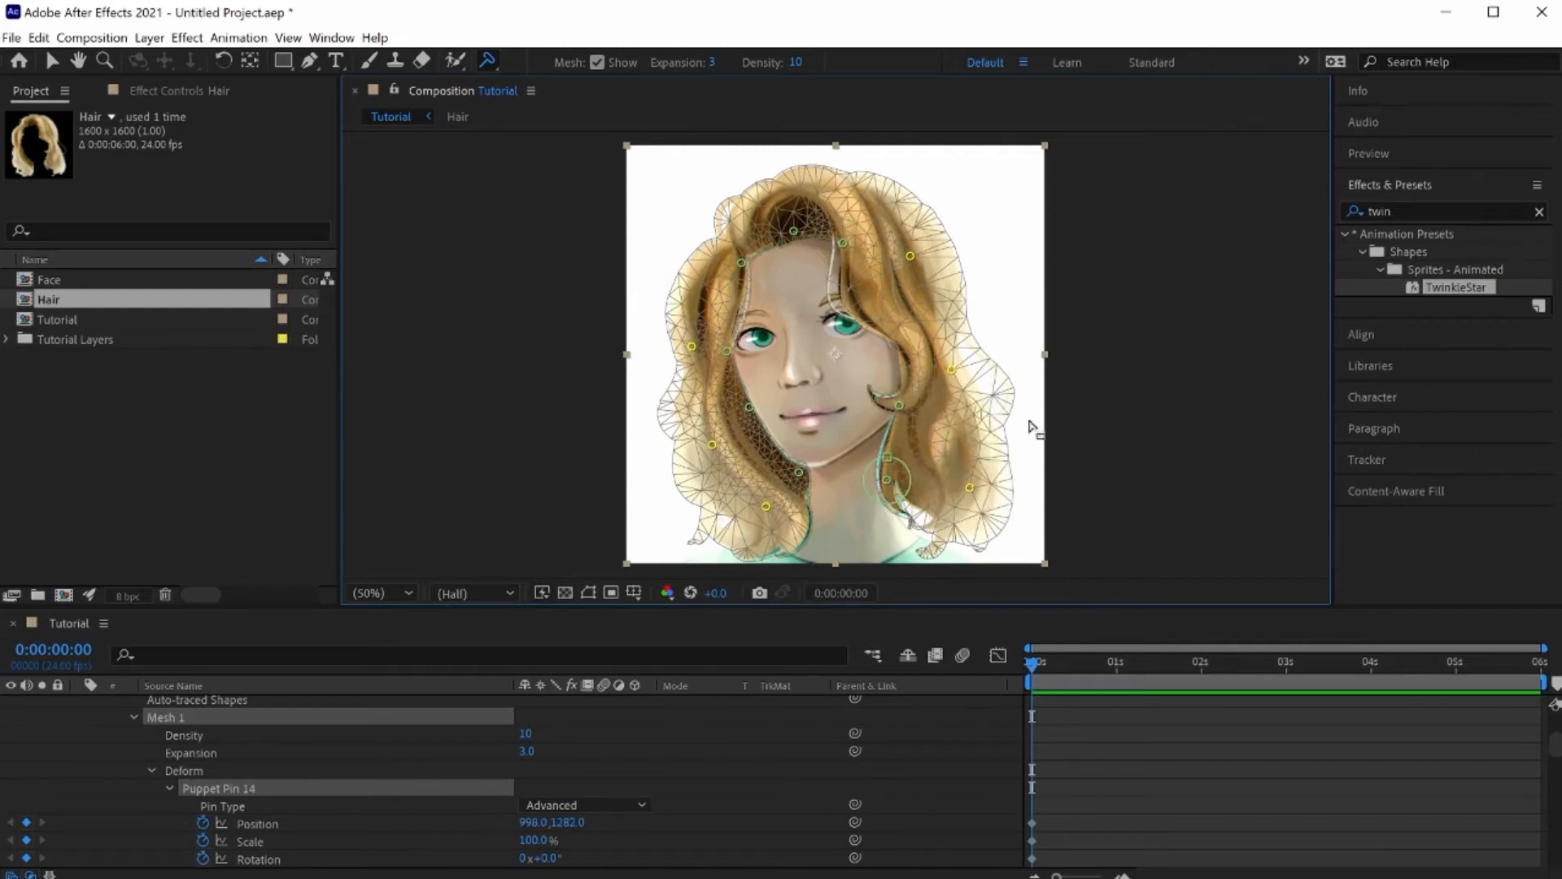
Step: Switch back to the Puppet Position Pin tool
click(490, 62)
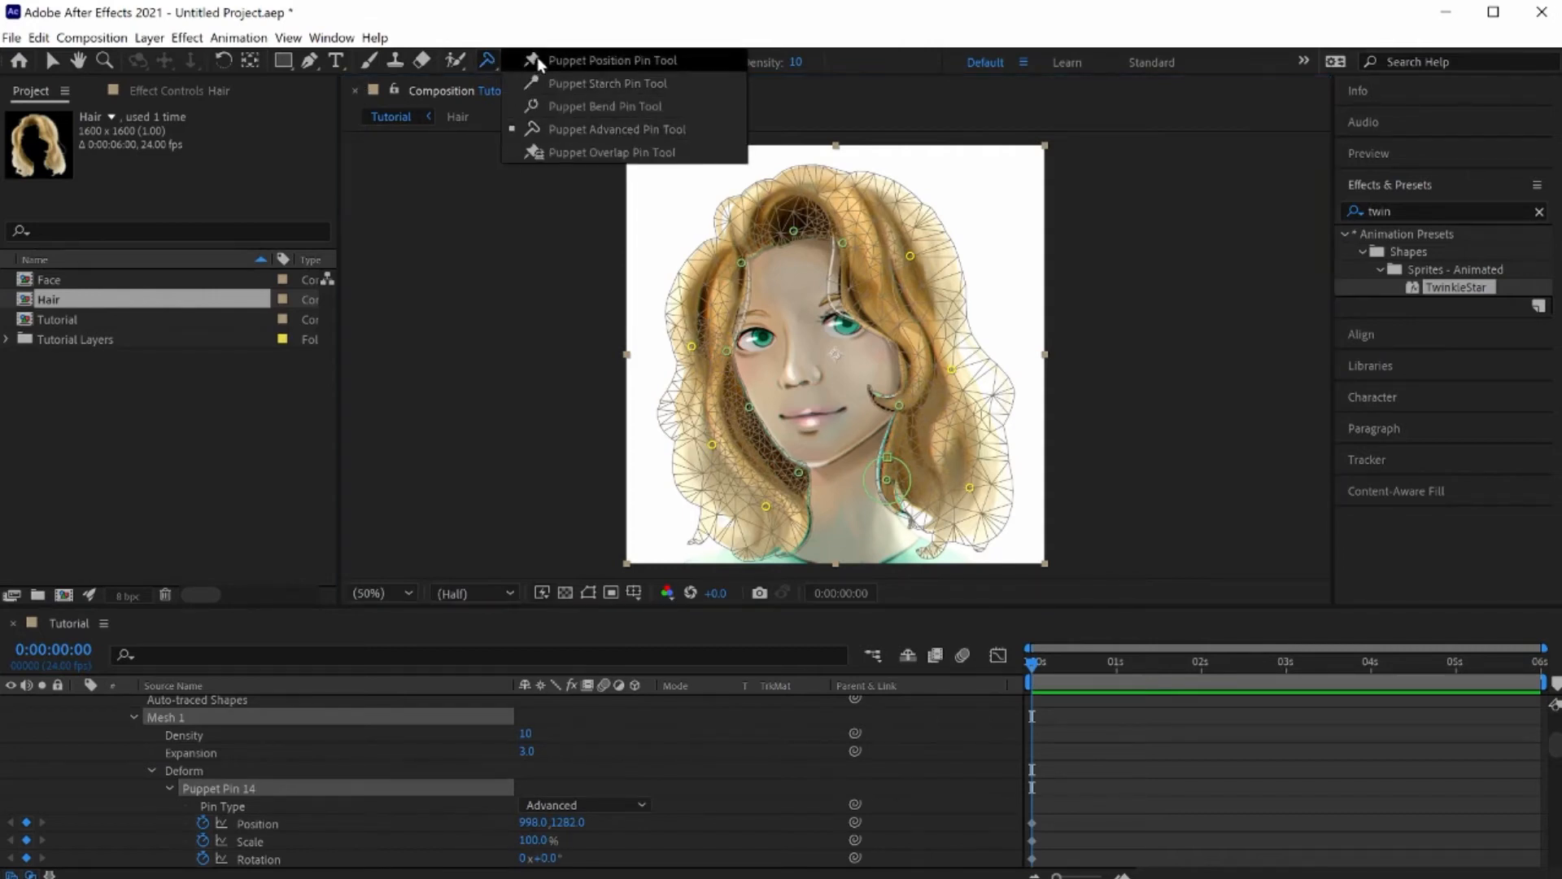
click(631, 60)
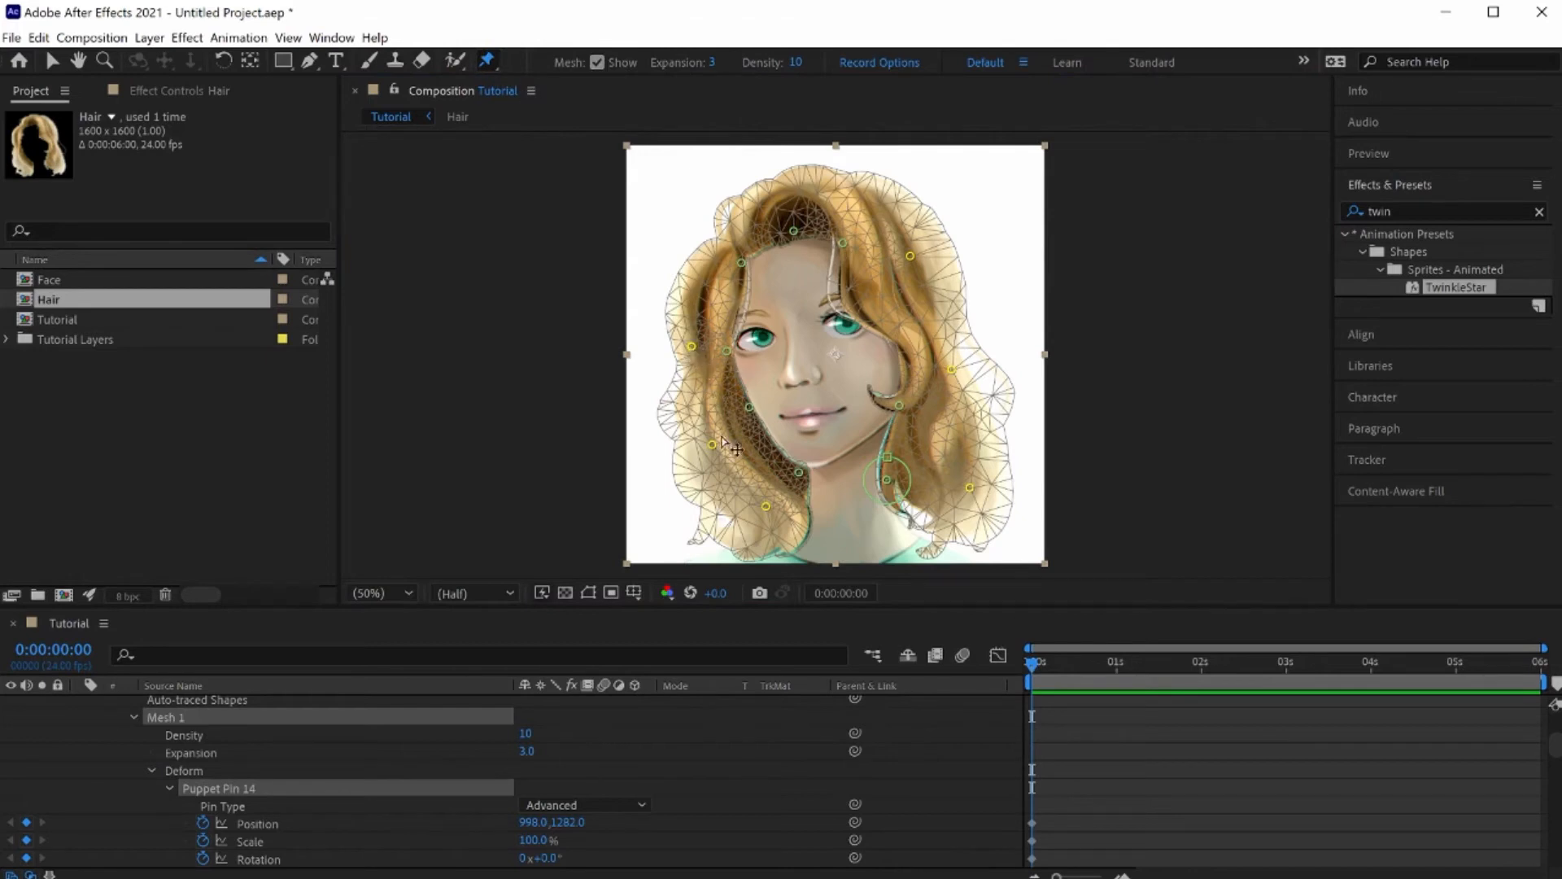
click(491, 57)
click(494, 60)
click(487, 59)
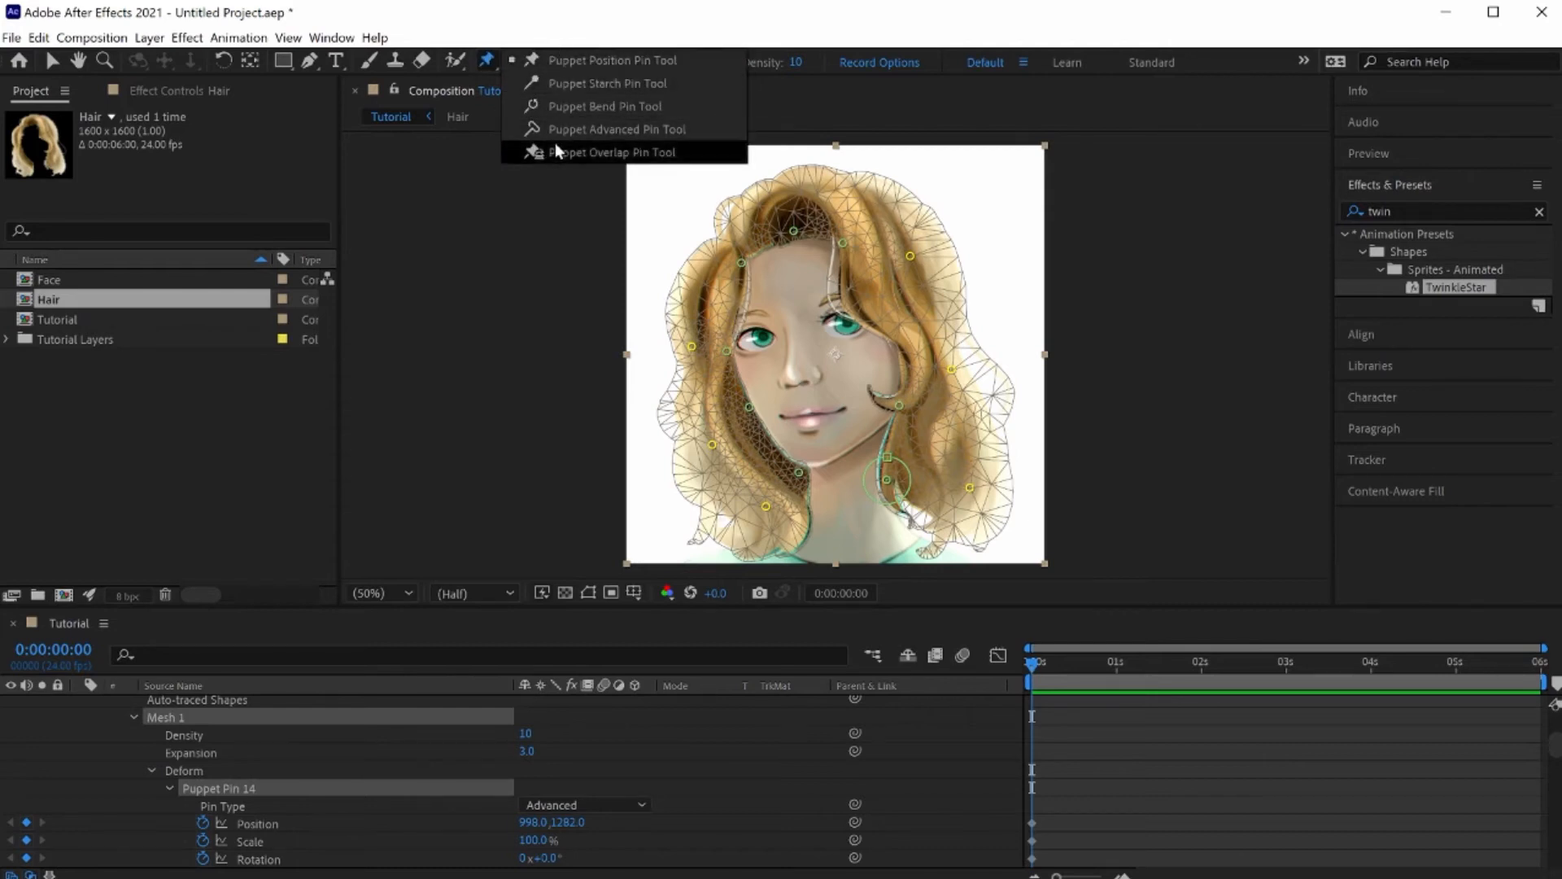
click(562, 60)
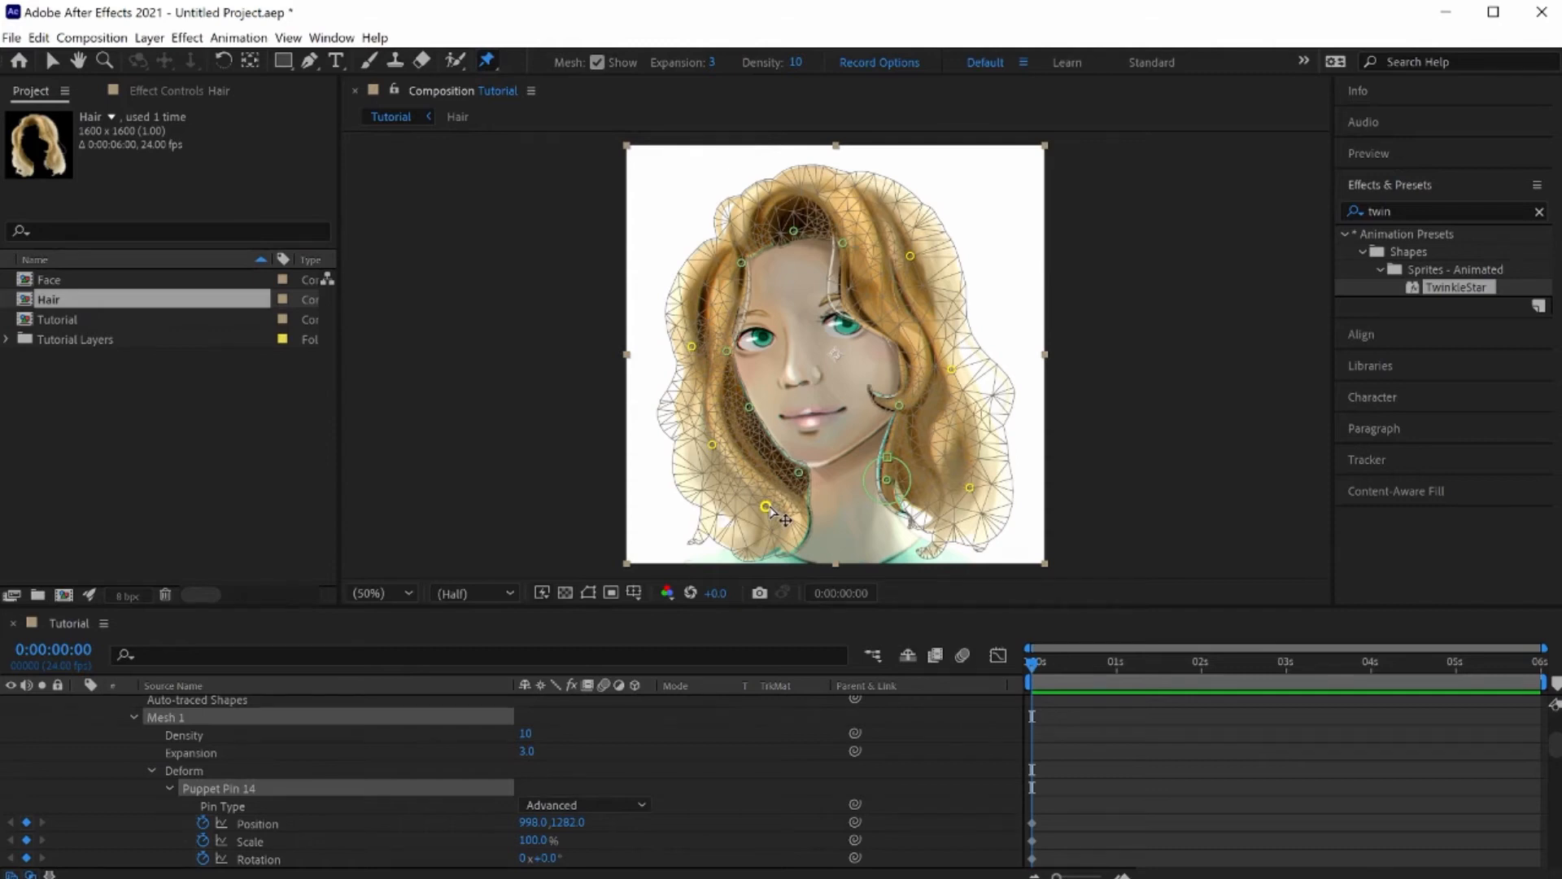
Step: Examine the Advanced pins' Position, Scale and Rotation keyframes at 0:00:00:00 and collapse Puppet Pin 13
mouse_move(1032, 663)
mouse_down()
mouse_move(1071, 661)
mouse_move(1012, 665)
mouse_up()
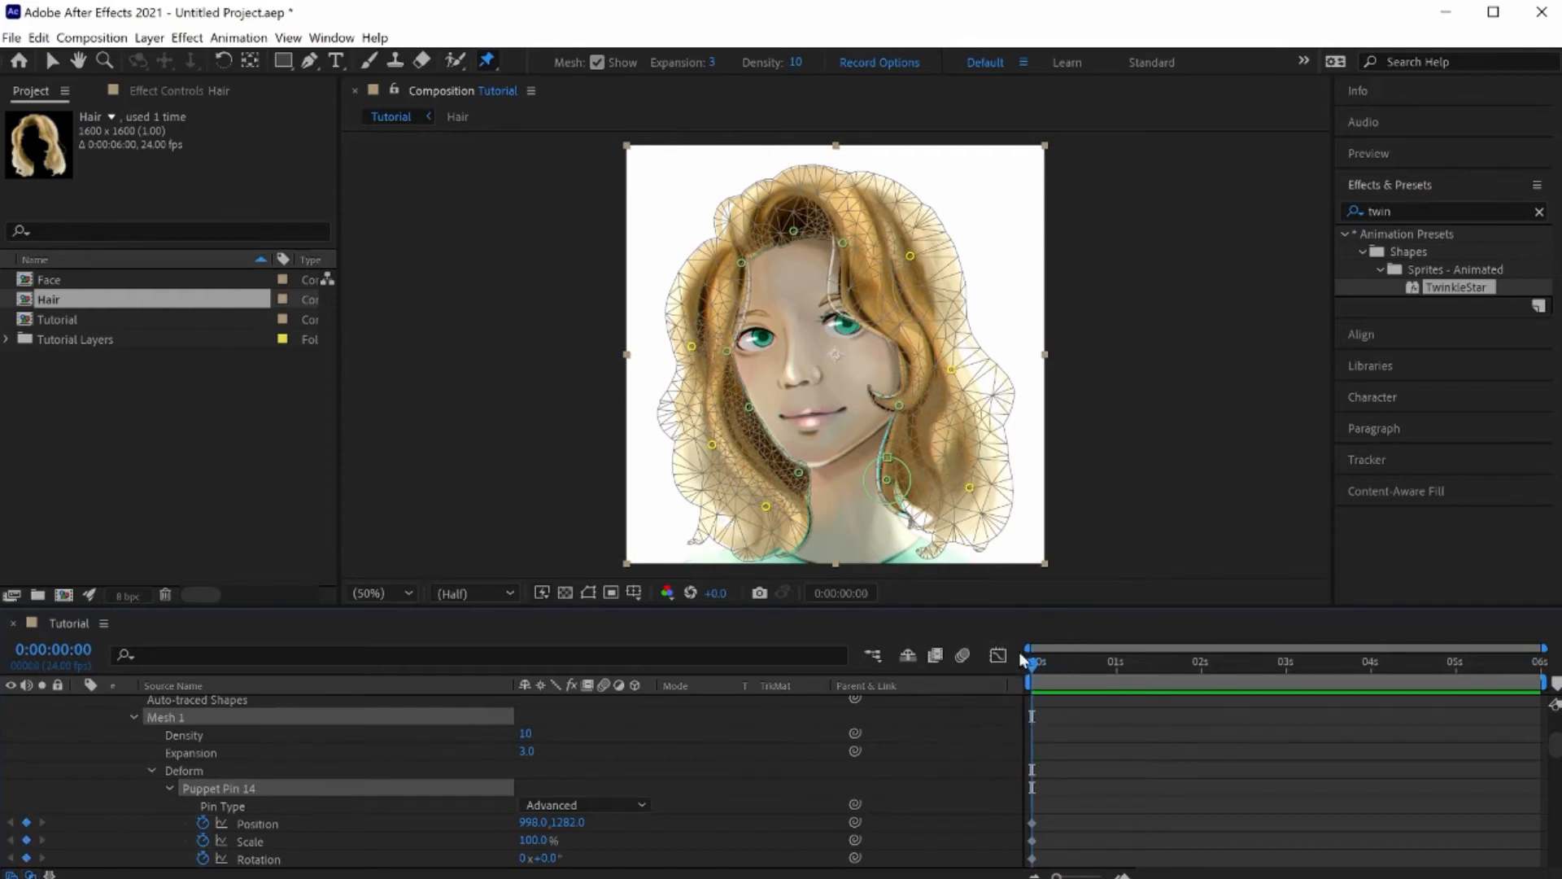
click(1043, 664)
drag(1126, 669, 1135, 716)
scroll(1131, 758, down, 2)
scroll(1106, 759, up, 2)
scroll(1103, 759, down, 5)
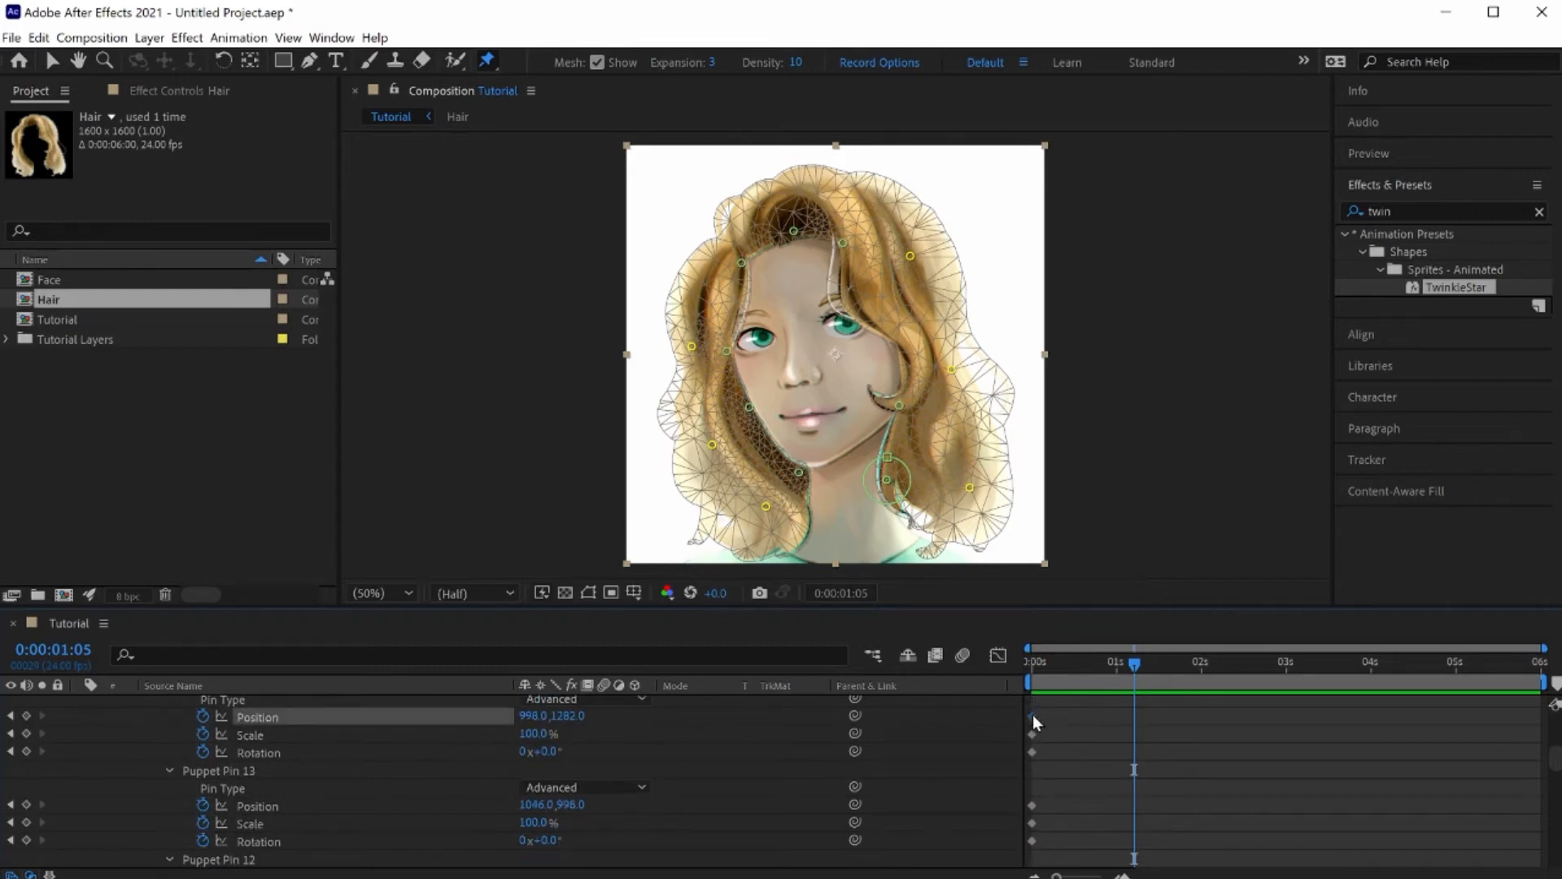
click(1032, 752)
scroll(1033, 739, up, 3)
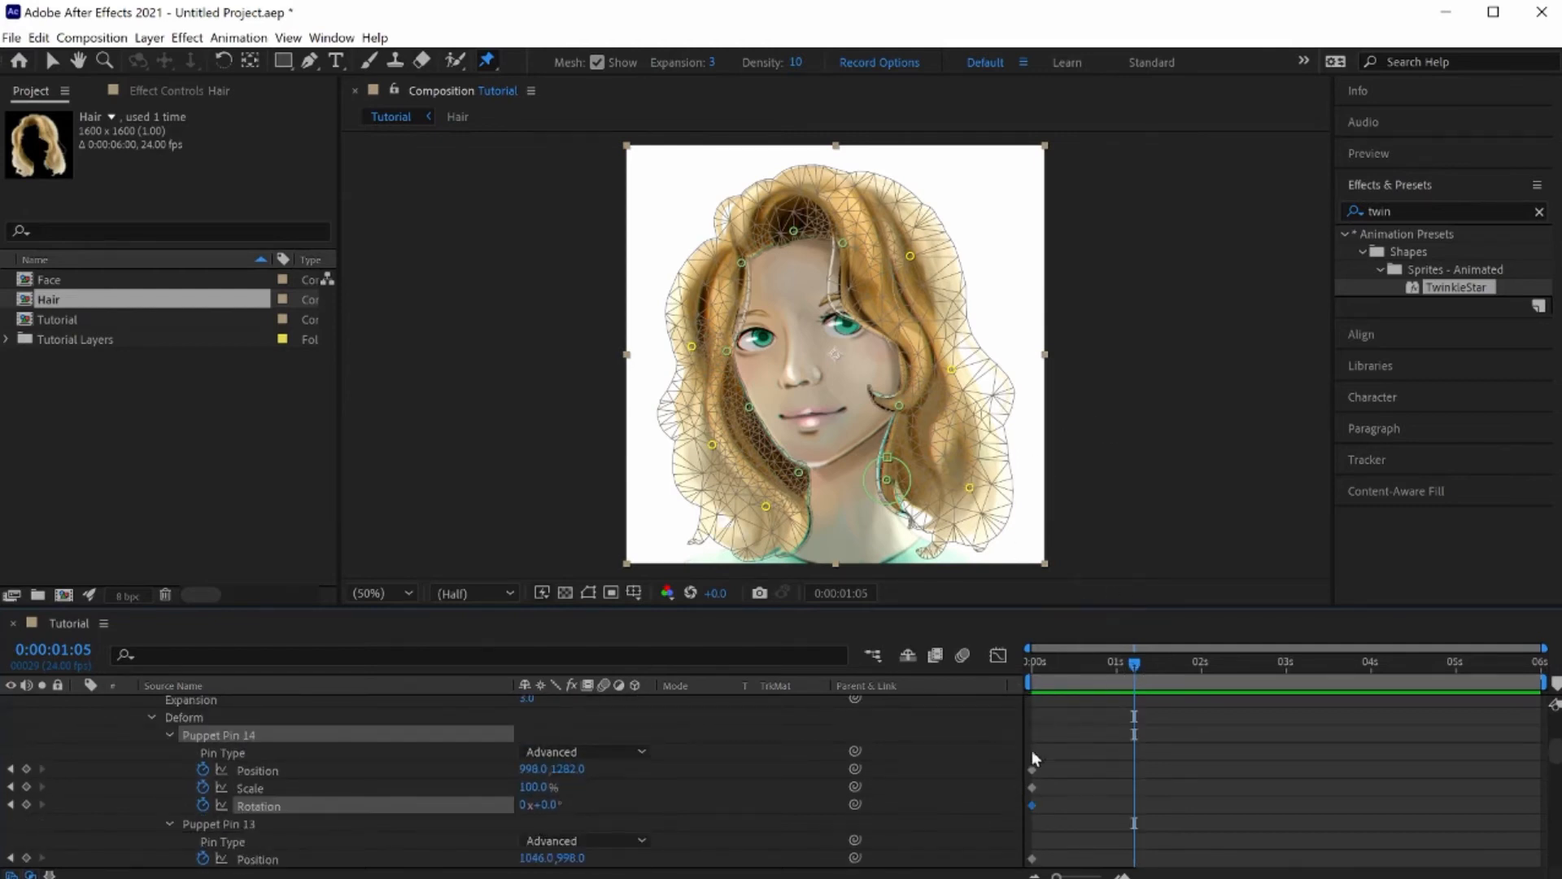
drag(1128, 664, 1016, 697)
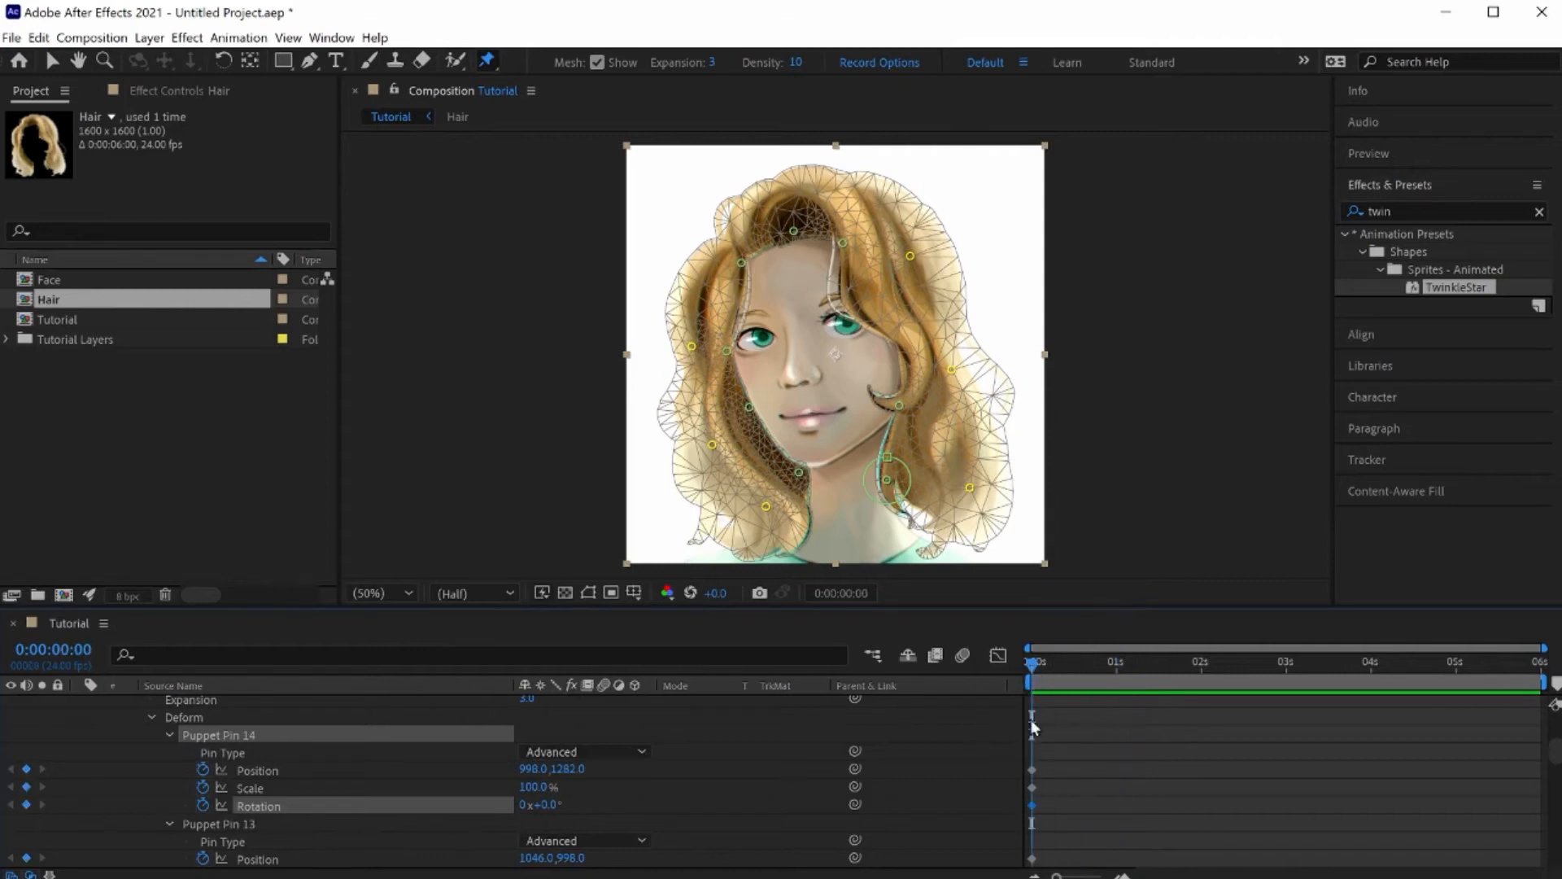
scroll(1039, 814, down, 3)
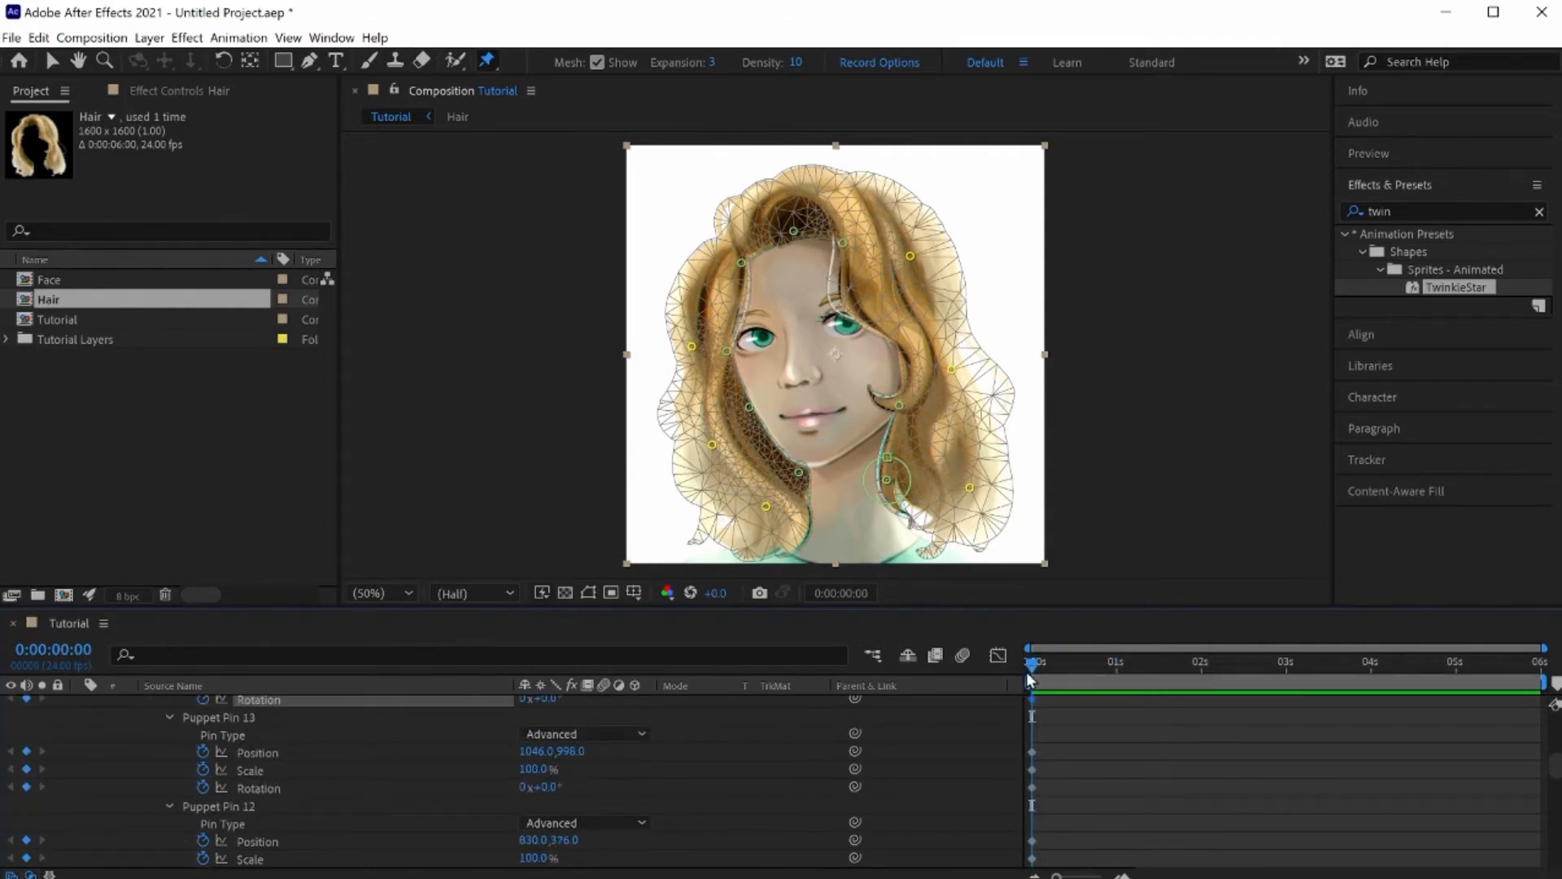
click(170, 717)
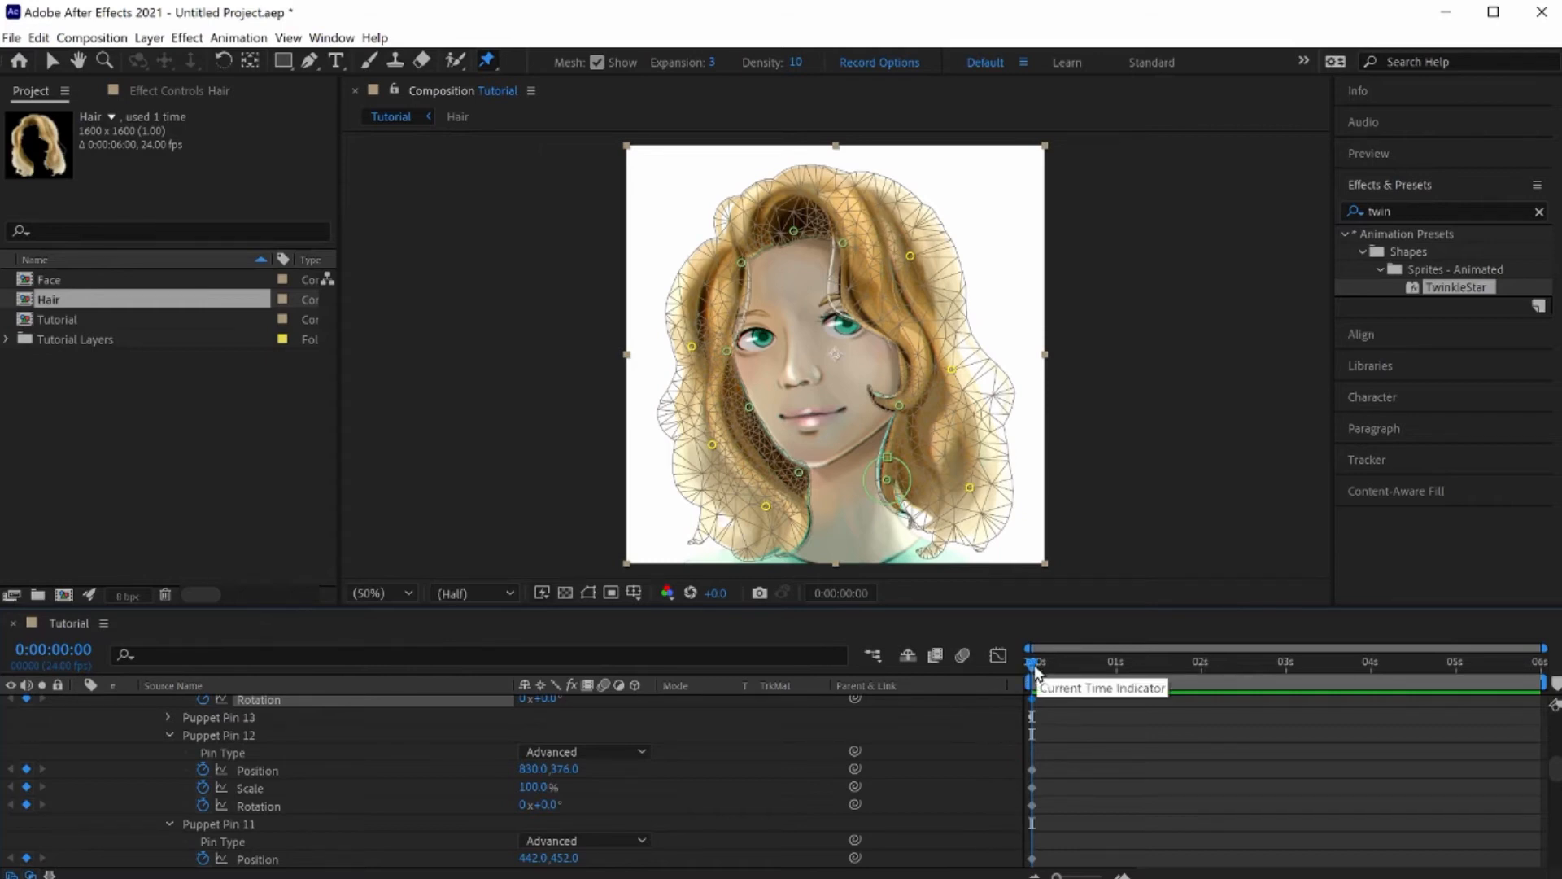
Step: At 0:00:01:00, nudge the two lower left hair Position pins slightly outward and the upper left one slightly down
key(space)
click(1116, 667)
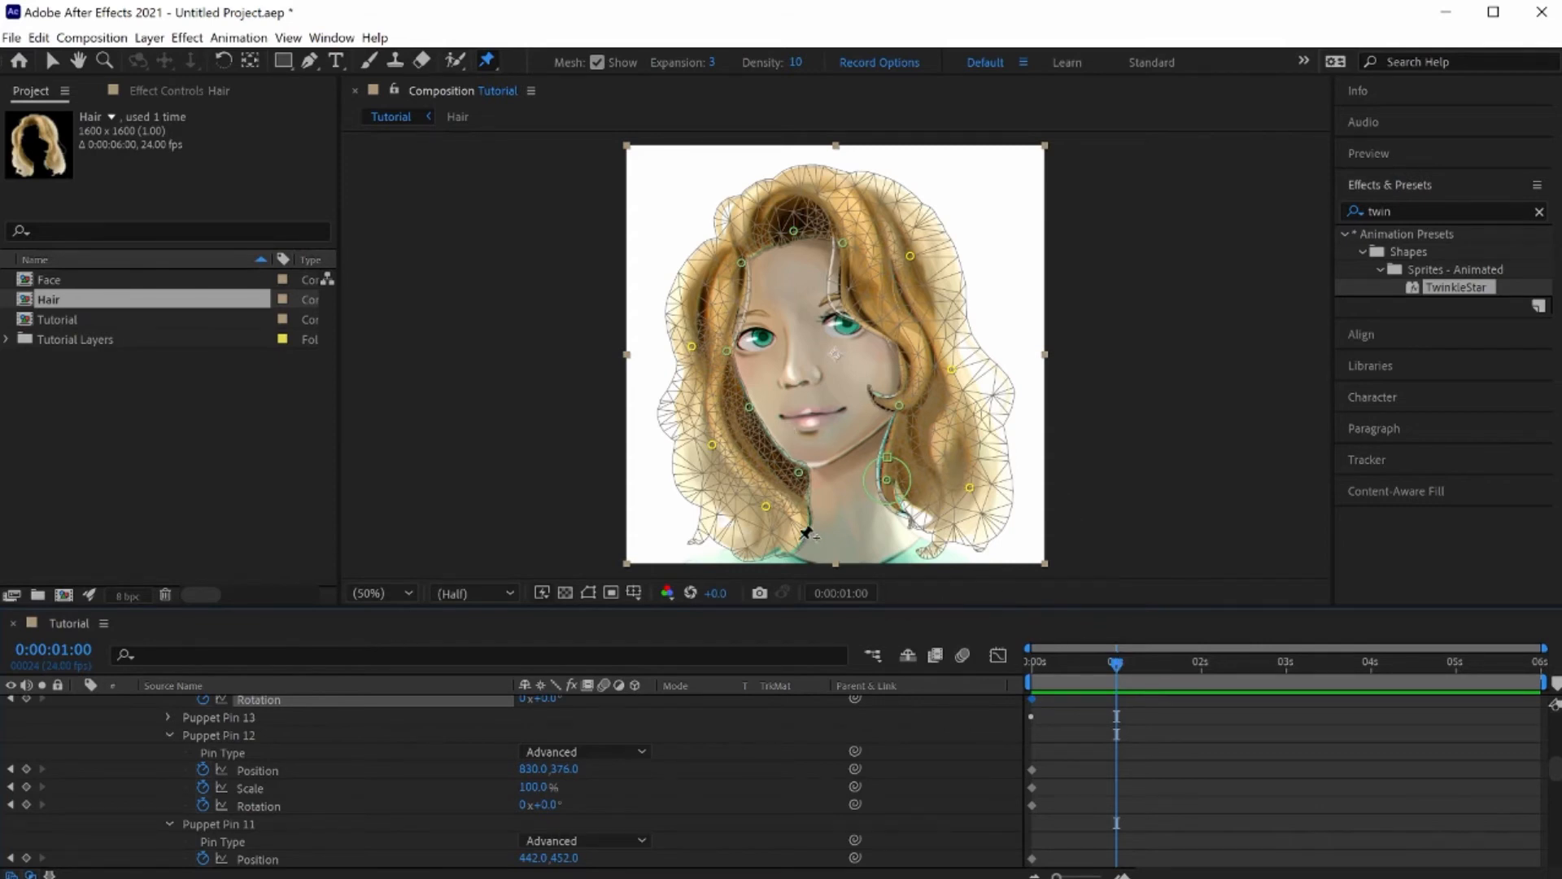
click(766, 507)
drag(765, 510, 762, 509)
click(712, 446)
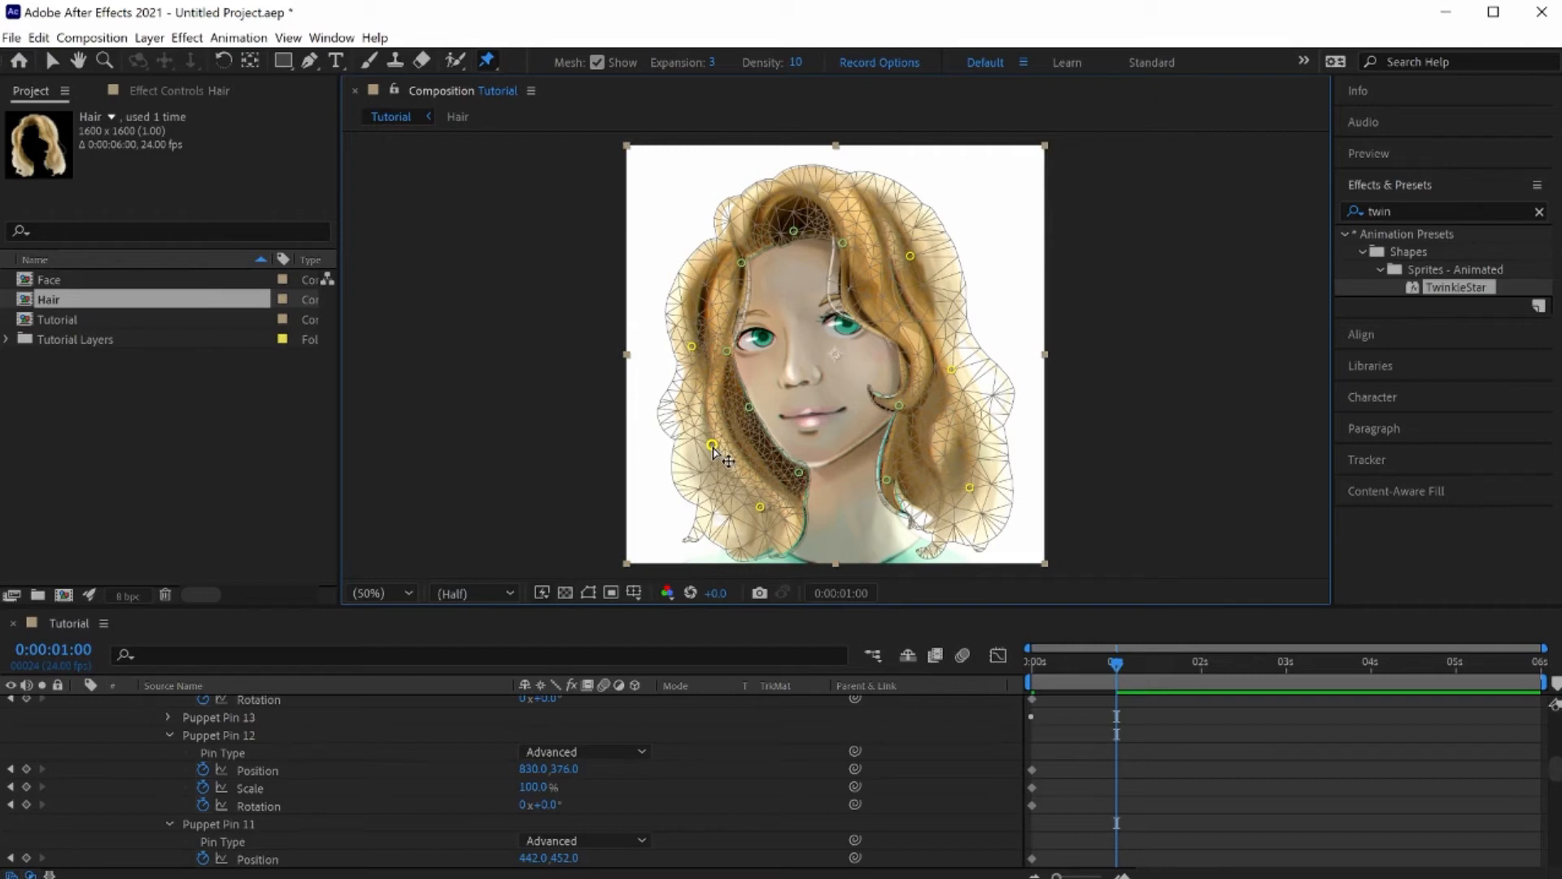
drag(713, 448, 707, 446)
click(692, 346)
drag(692, 347, 694, 351)
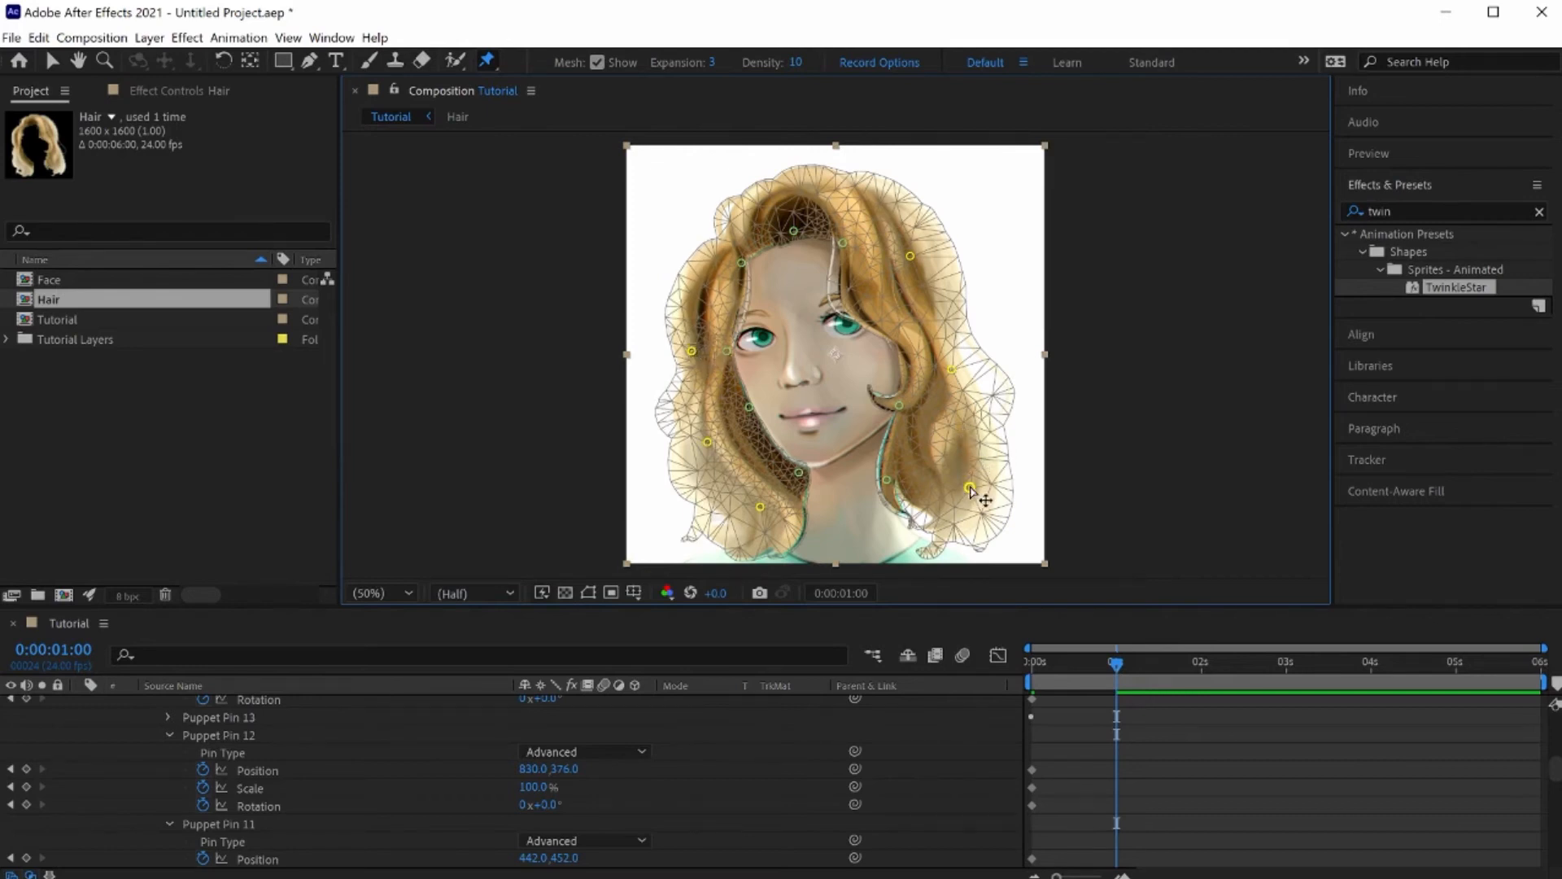
Step: Nudge the lowest and highest right hair Position pins slightly inward and the middle right one slightly down at 0:00:01:00
drag(970, 488, 967, 487)
drag(952, 373, 954, 379)
drag(910, 259, 908, 262)
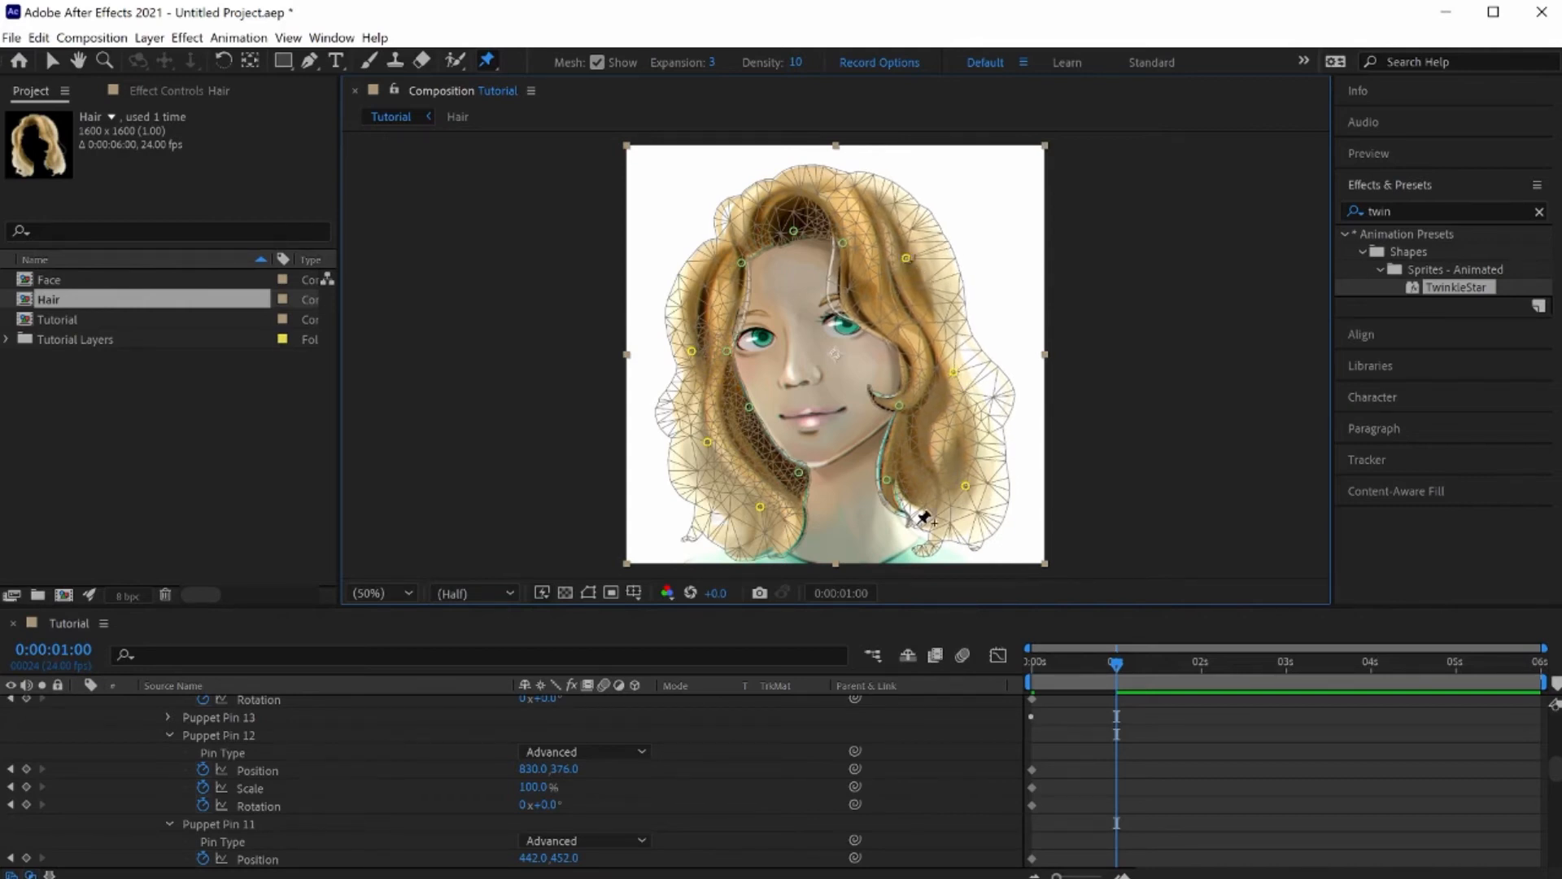
Step: Preview the hair movement by scrubbing and playing from 0:00:00:00 to about two seconds, and return to 0:00:01:00
mouse_move(1120, 663)
mouse_down()
mouse_move(991, 672)
mouse_move(1125, 671)
mouse_move(994, 662)
mouse_move(1096, 665)
mouse_up()
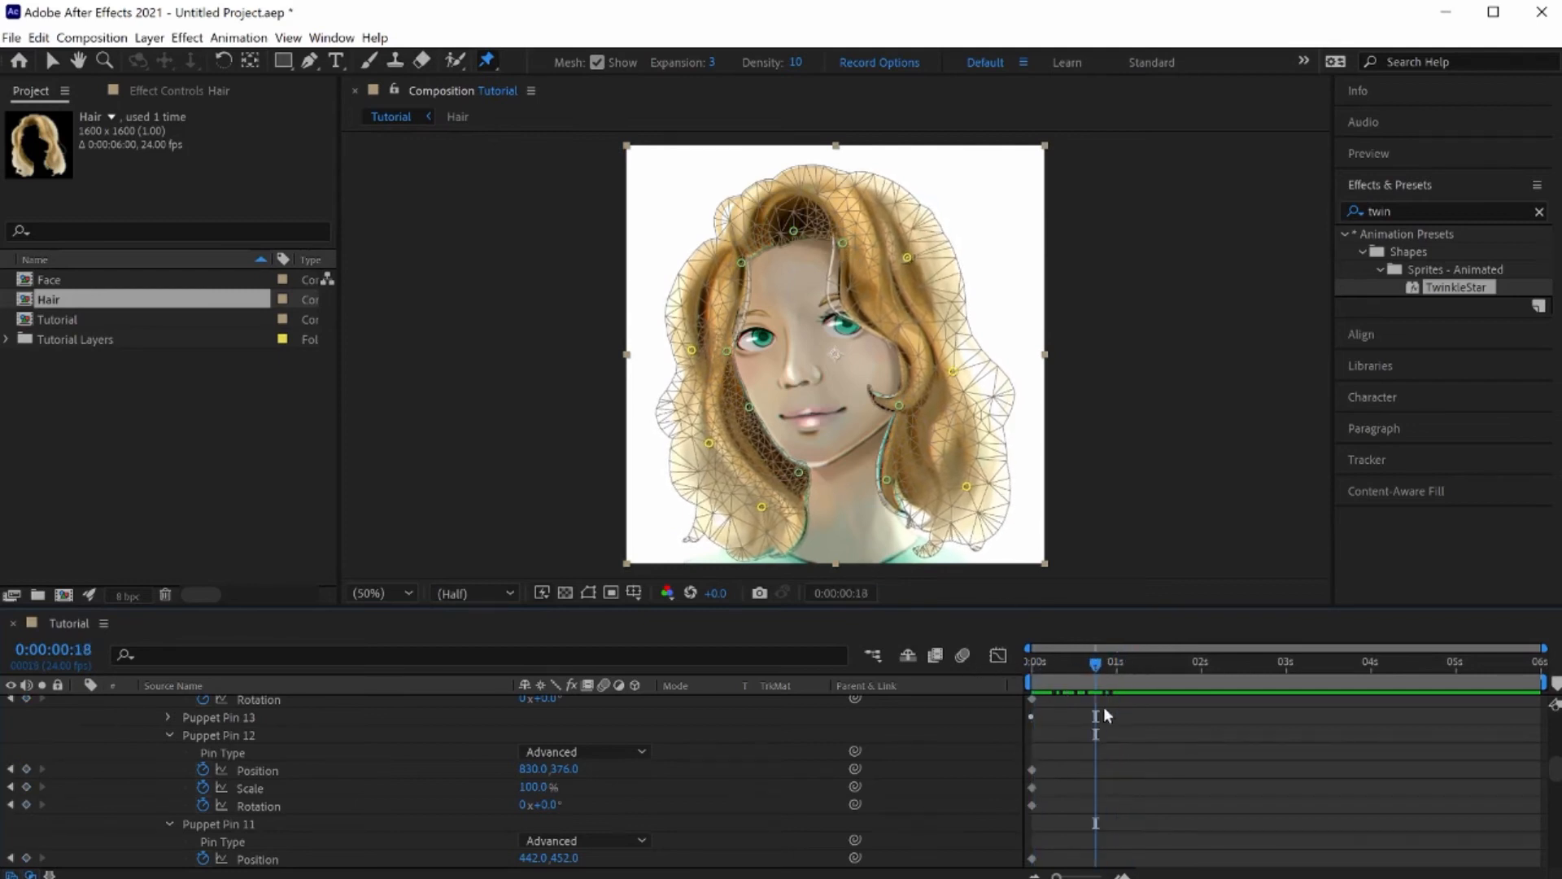
key(space)
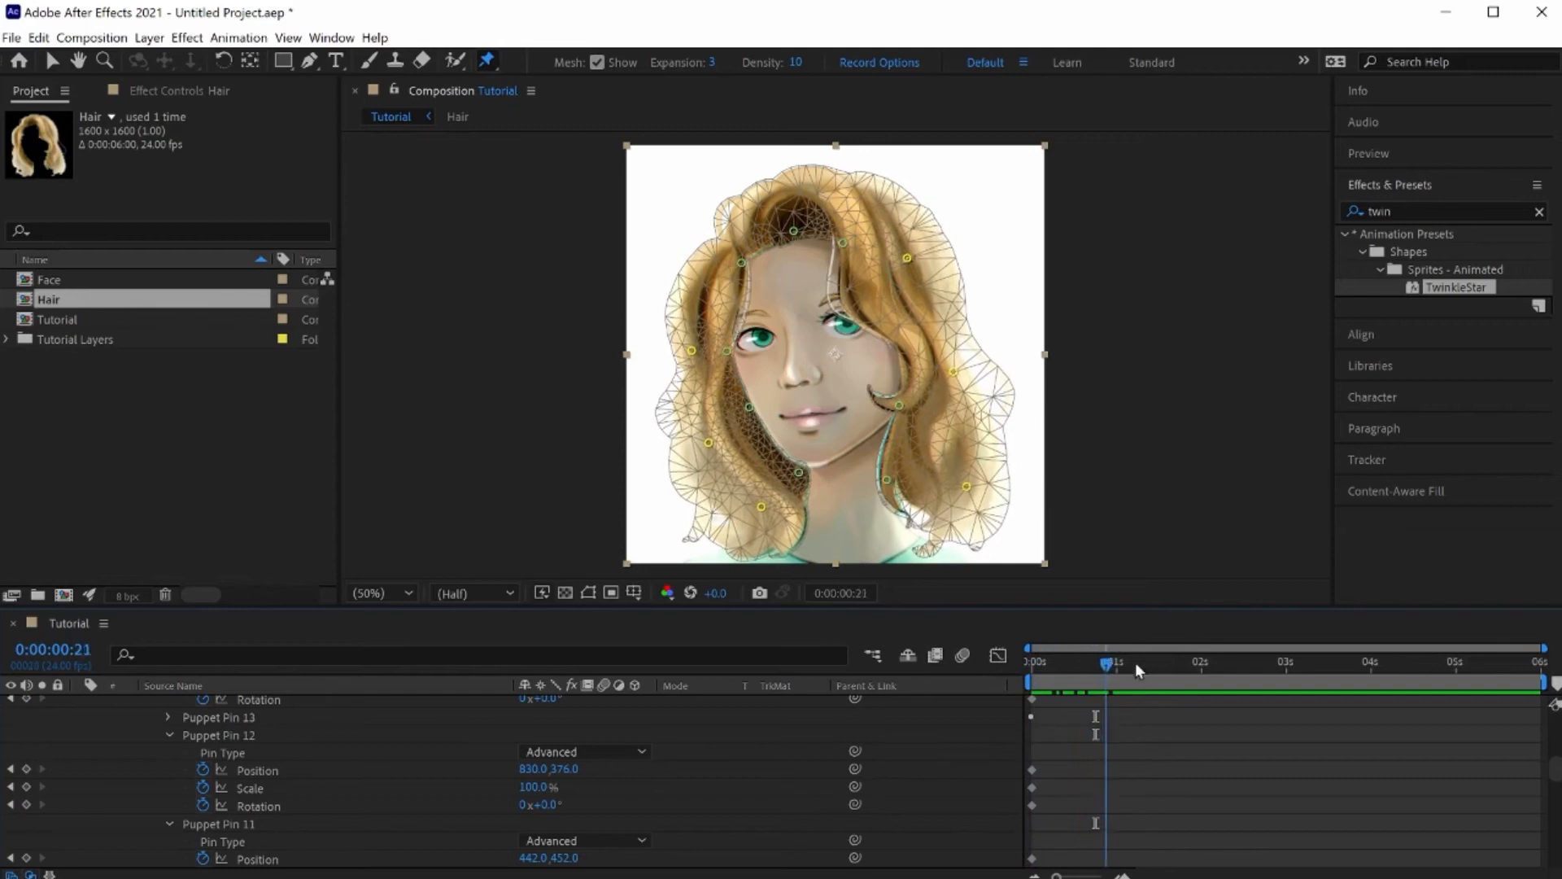
drag(1125, 669, 914, 647)
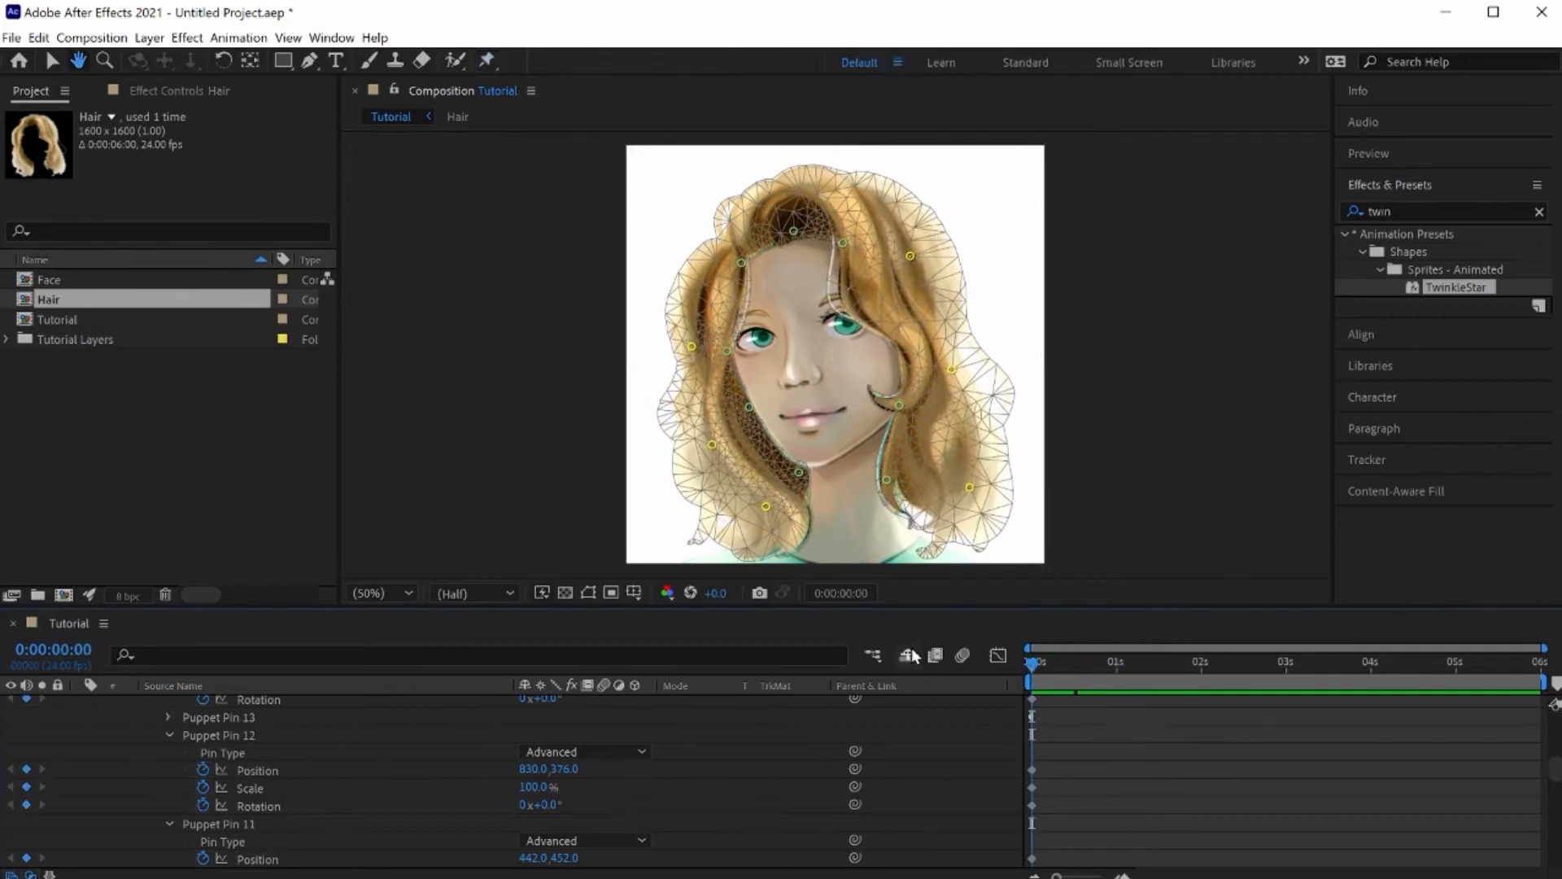
key(space)
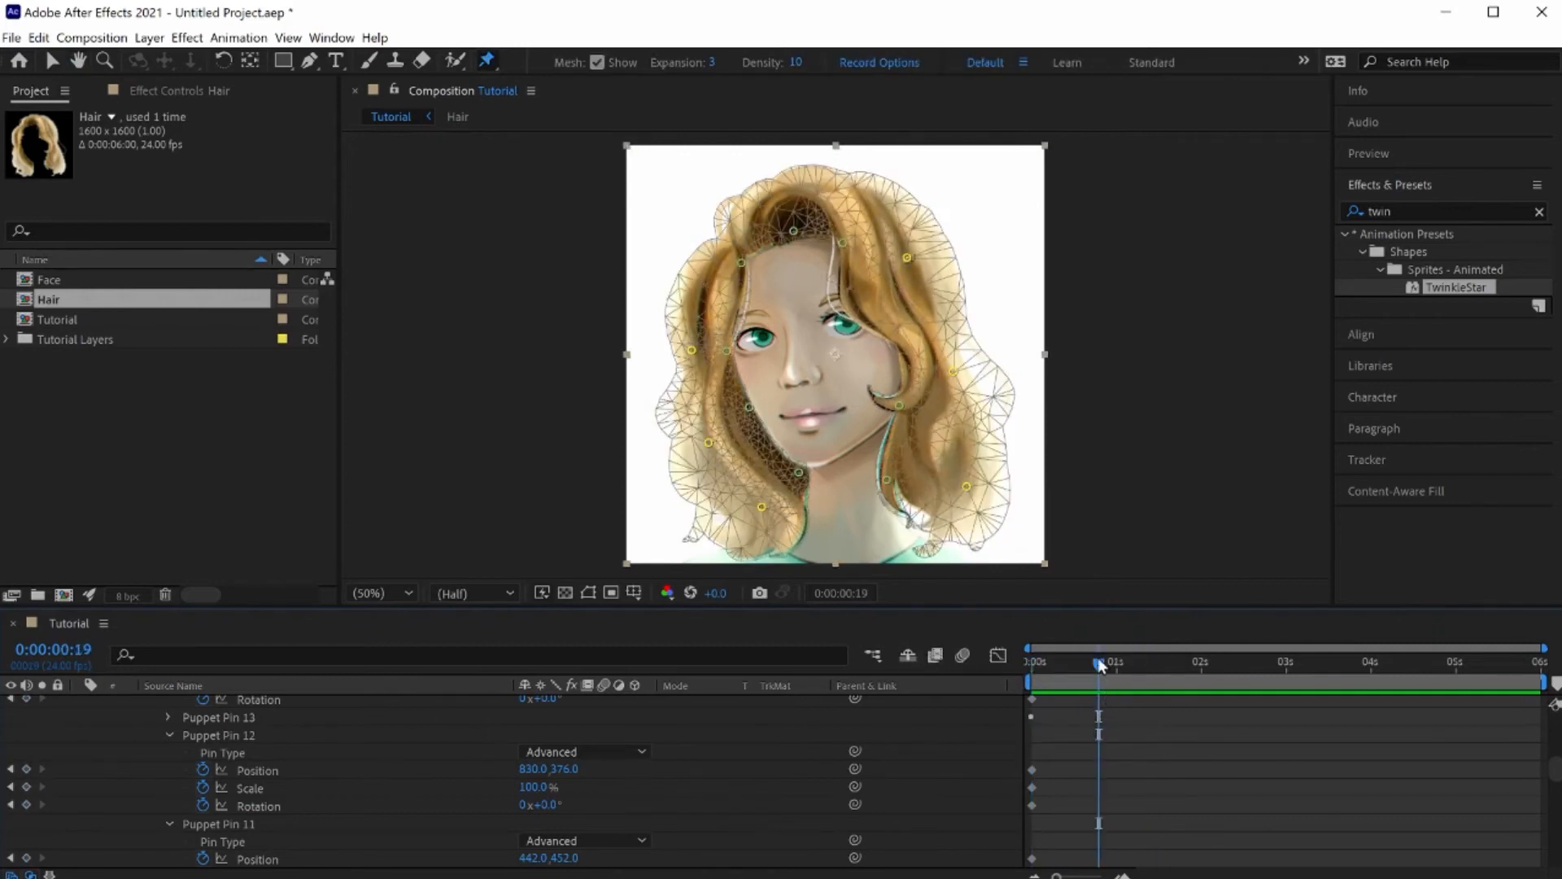
drag(1101, 666, 962, 676)
key(space)
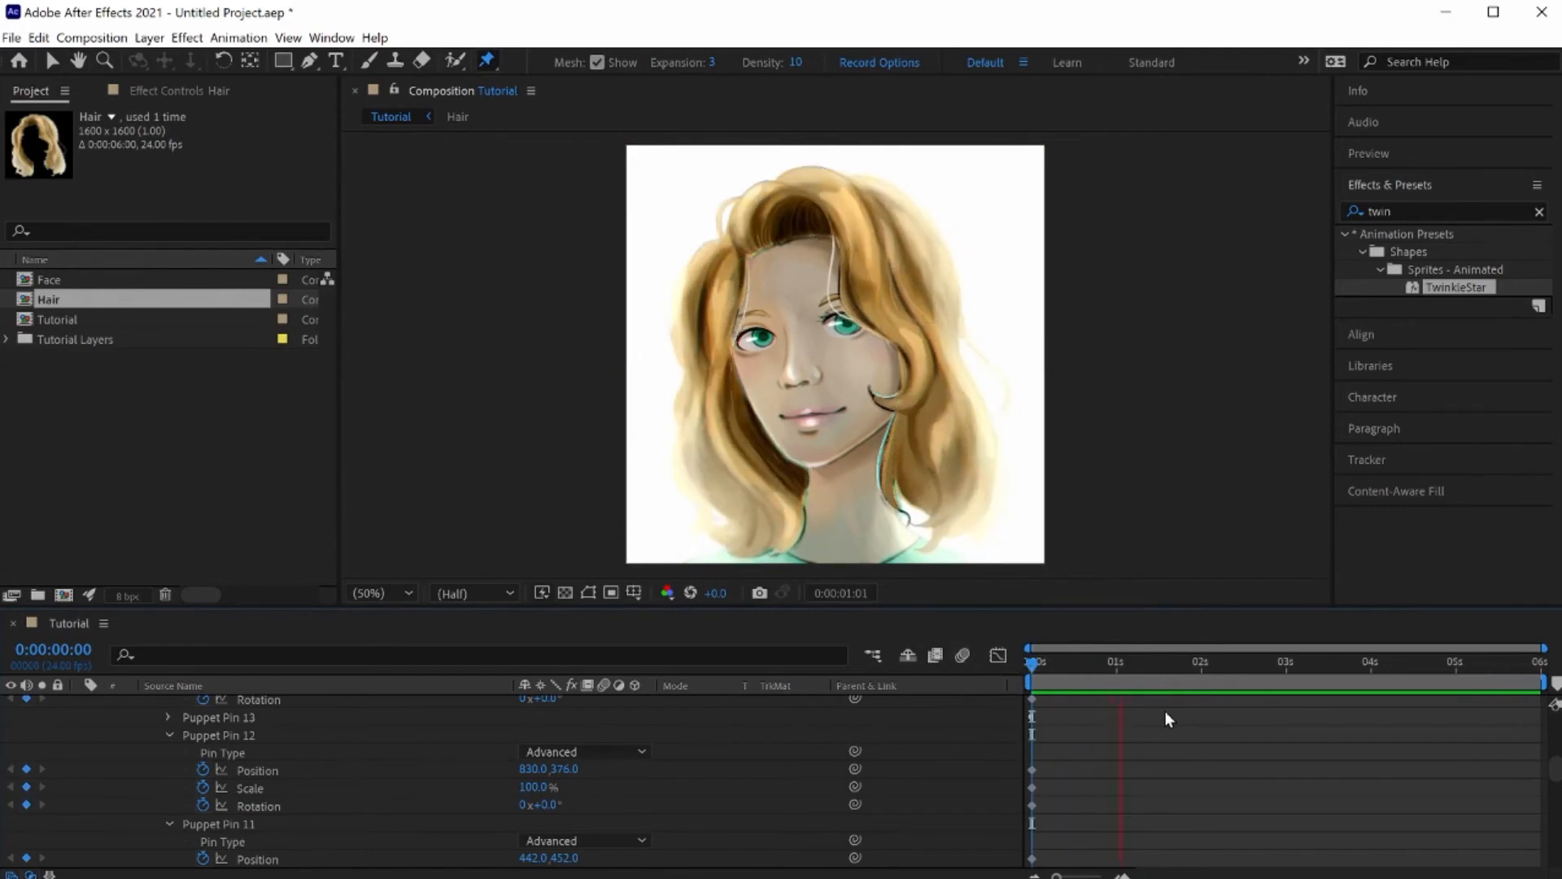
key(space)
drag(1176, 669, 940, 673)
drag(1033, 667, 1197, 685)
key(space)
key(space)
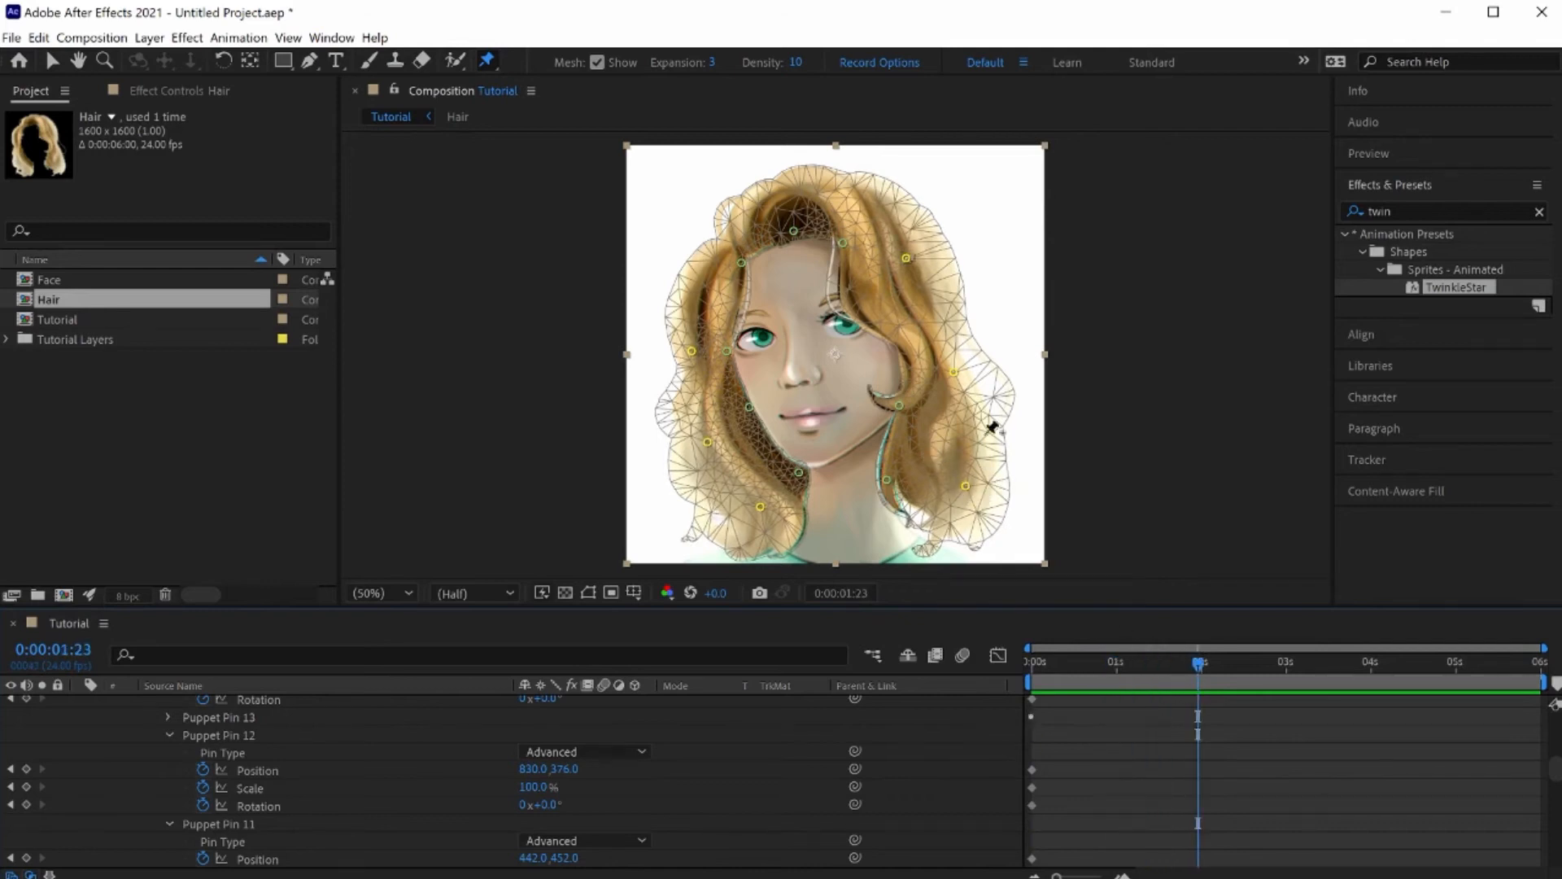
drag(1204, 666, 1116, 692)
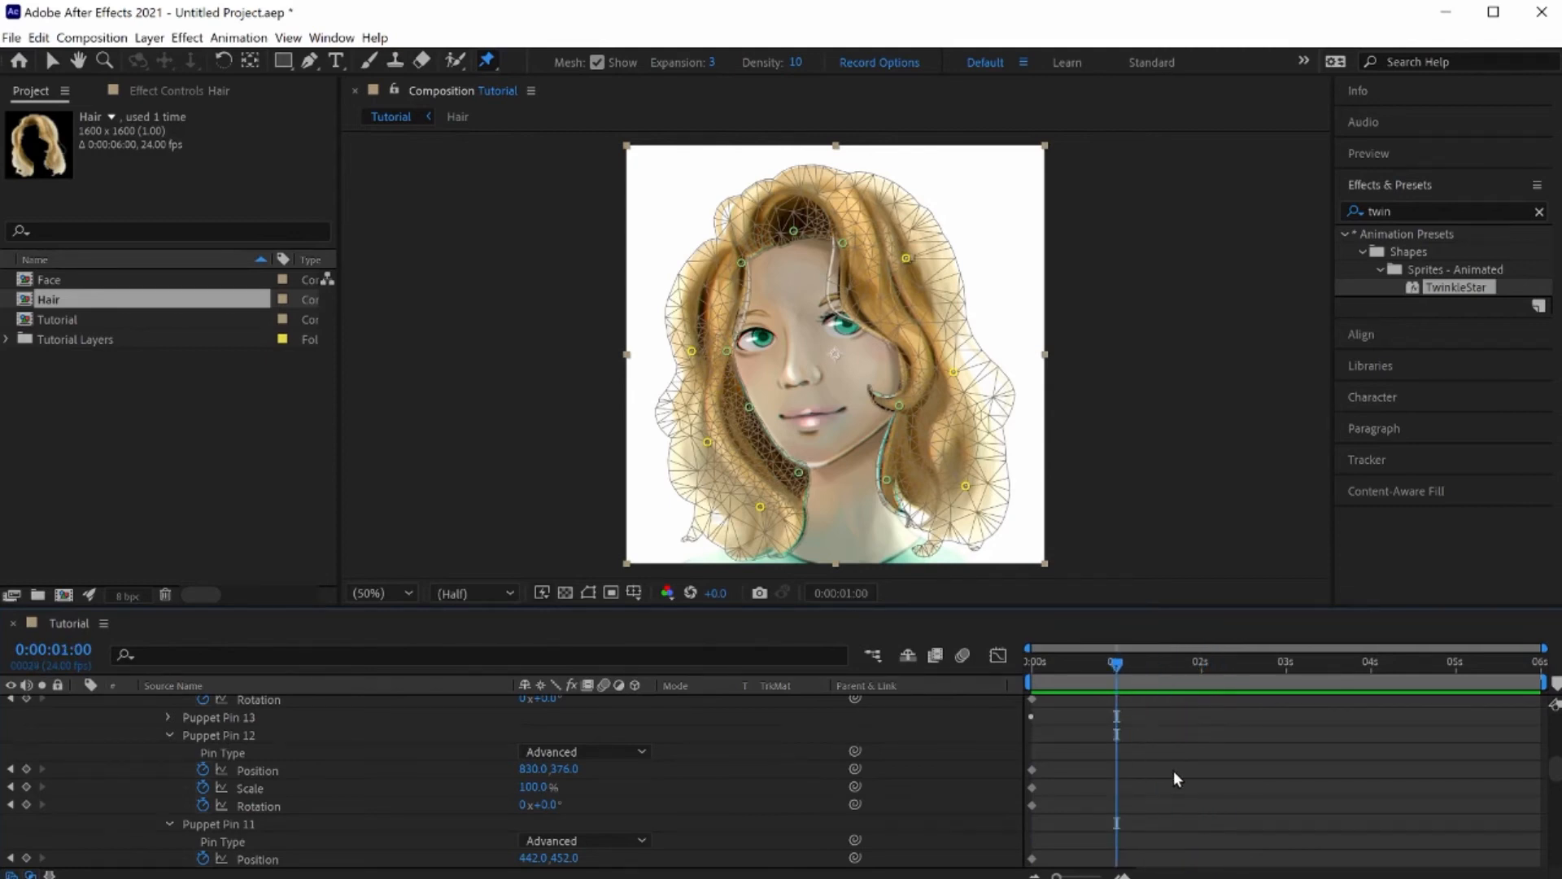
Step: Go to 0:00:01:05 and show only the keyframed Puppet pin properties of the Hair layer
scroll(1163, 779, down, 1)
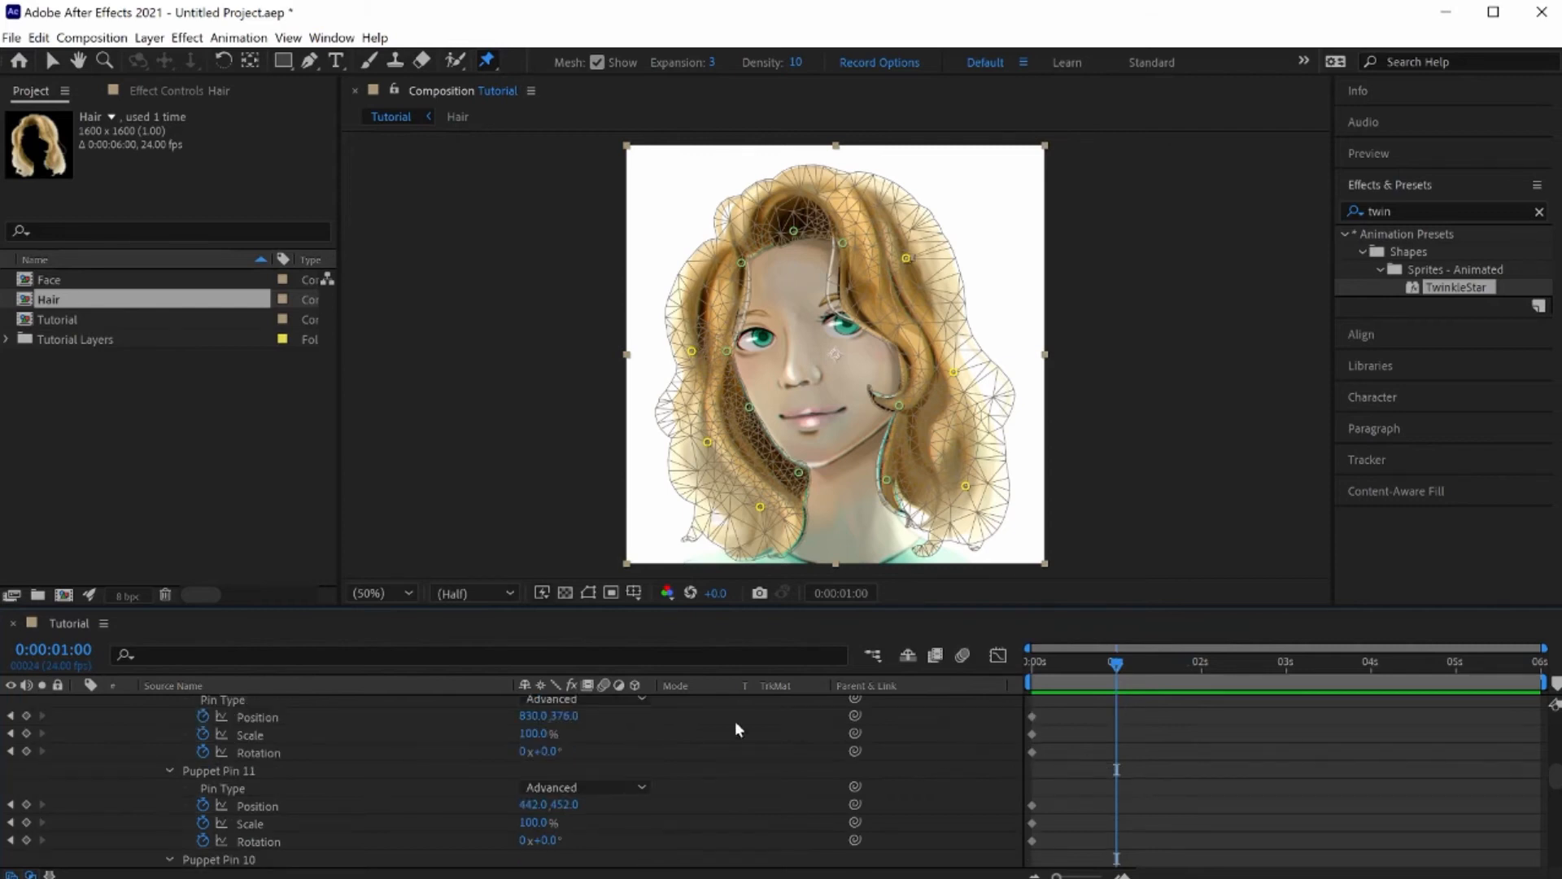
scroll(741, 721, down, 3)
scroll(1041, 746, down, 10)
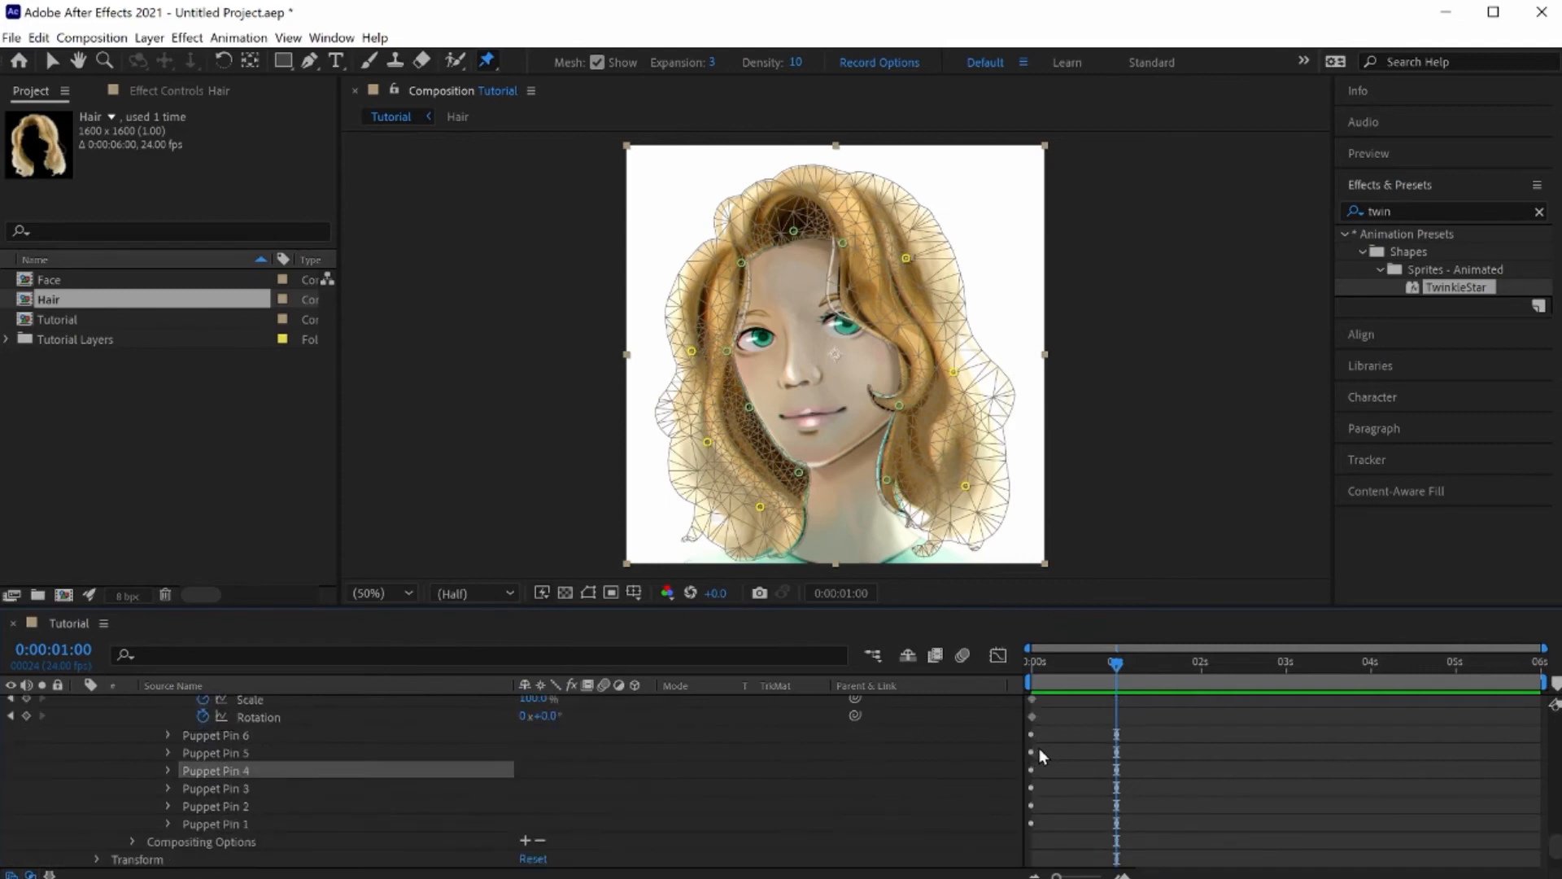
click(1090, 756)
click(1133, 666)
click(1135, 666)
drag(1120, 766, 1129, 817)
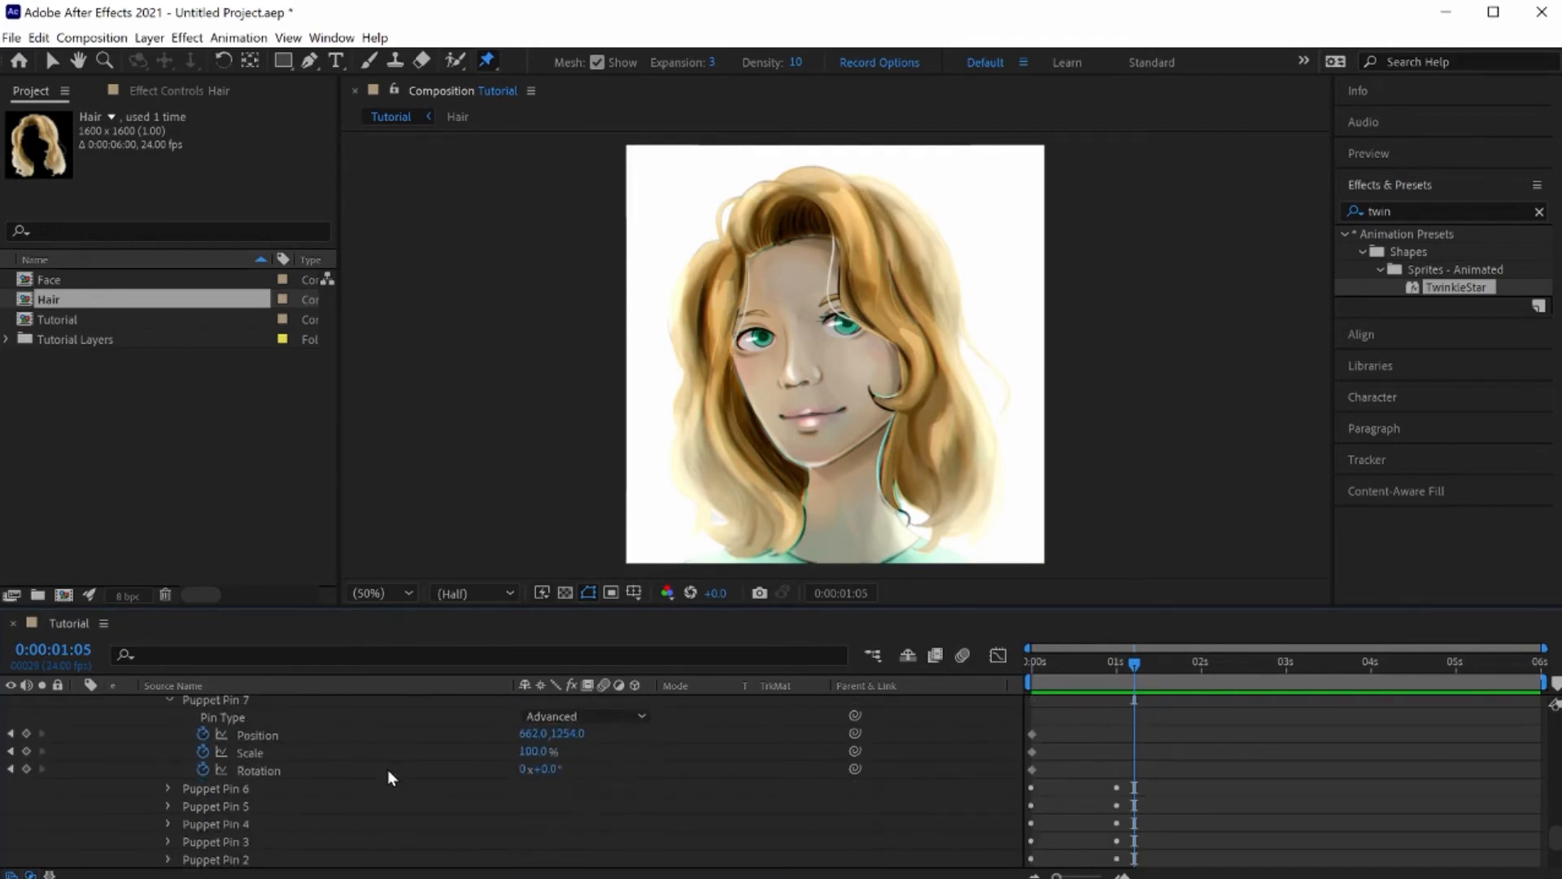
click(215, 737)
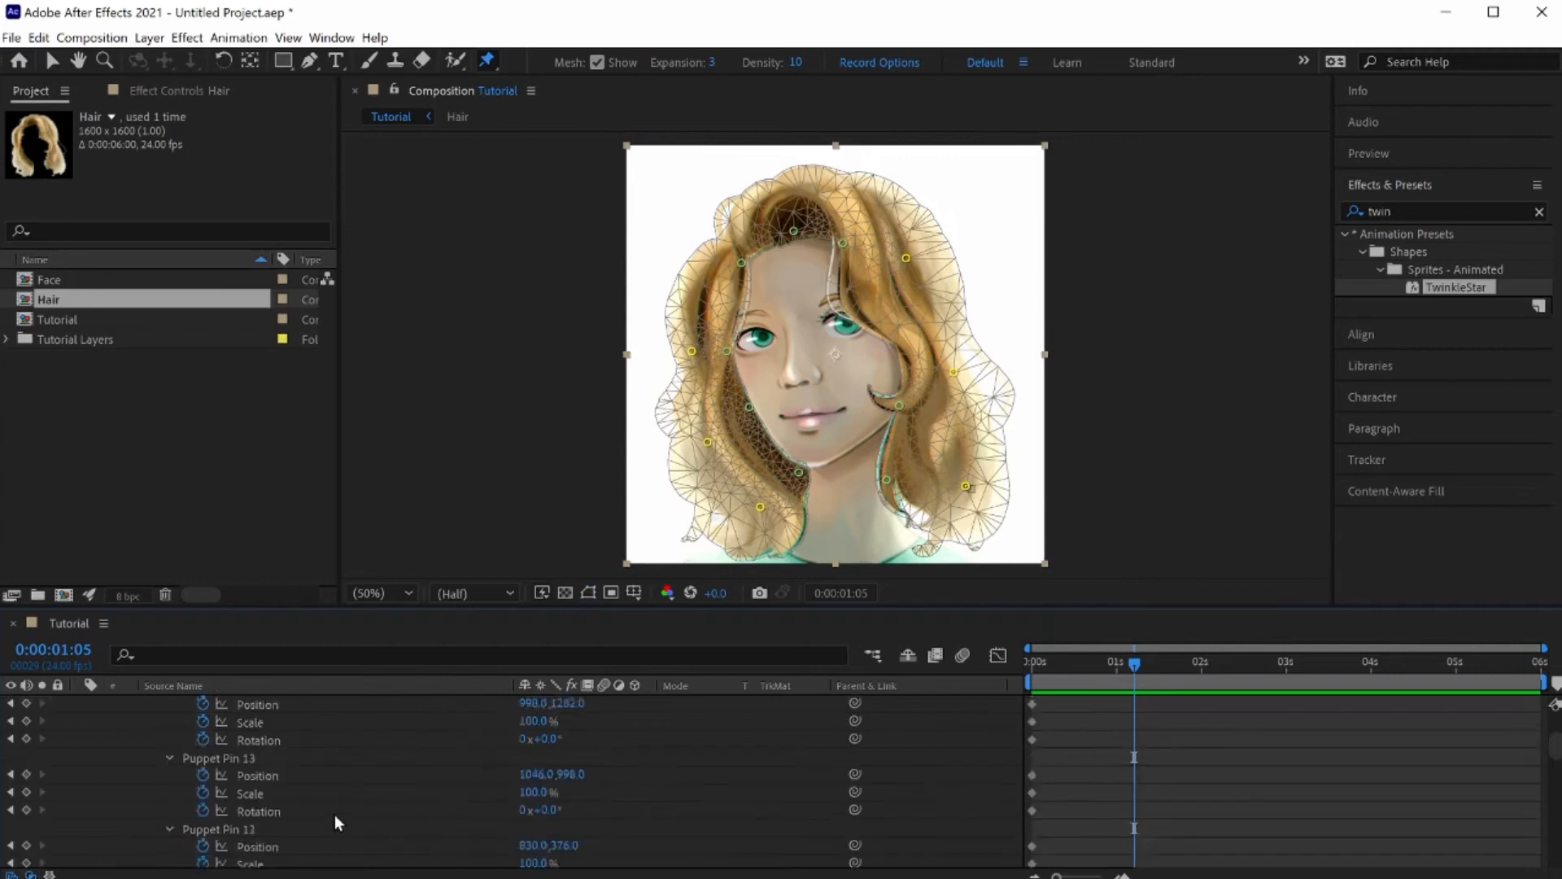
scroll(335, 817, up, 10)
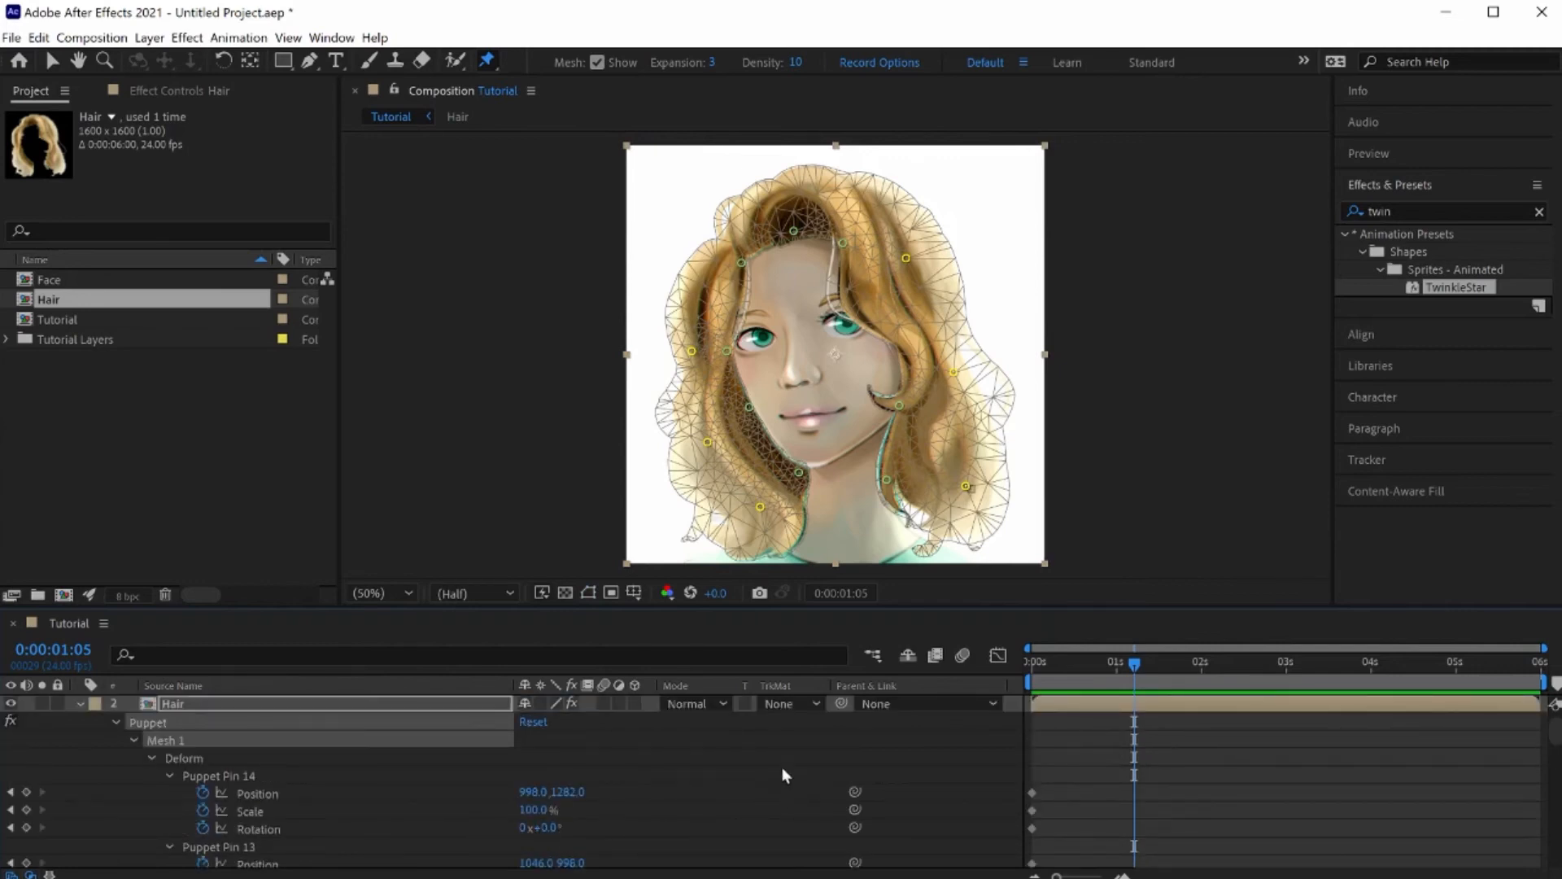
Step: Select the Position keyframes of Puppet Pins 1 to 6 at 0 and 1 second on the Hair layer
scroll(1032, 818, down, 15)
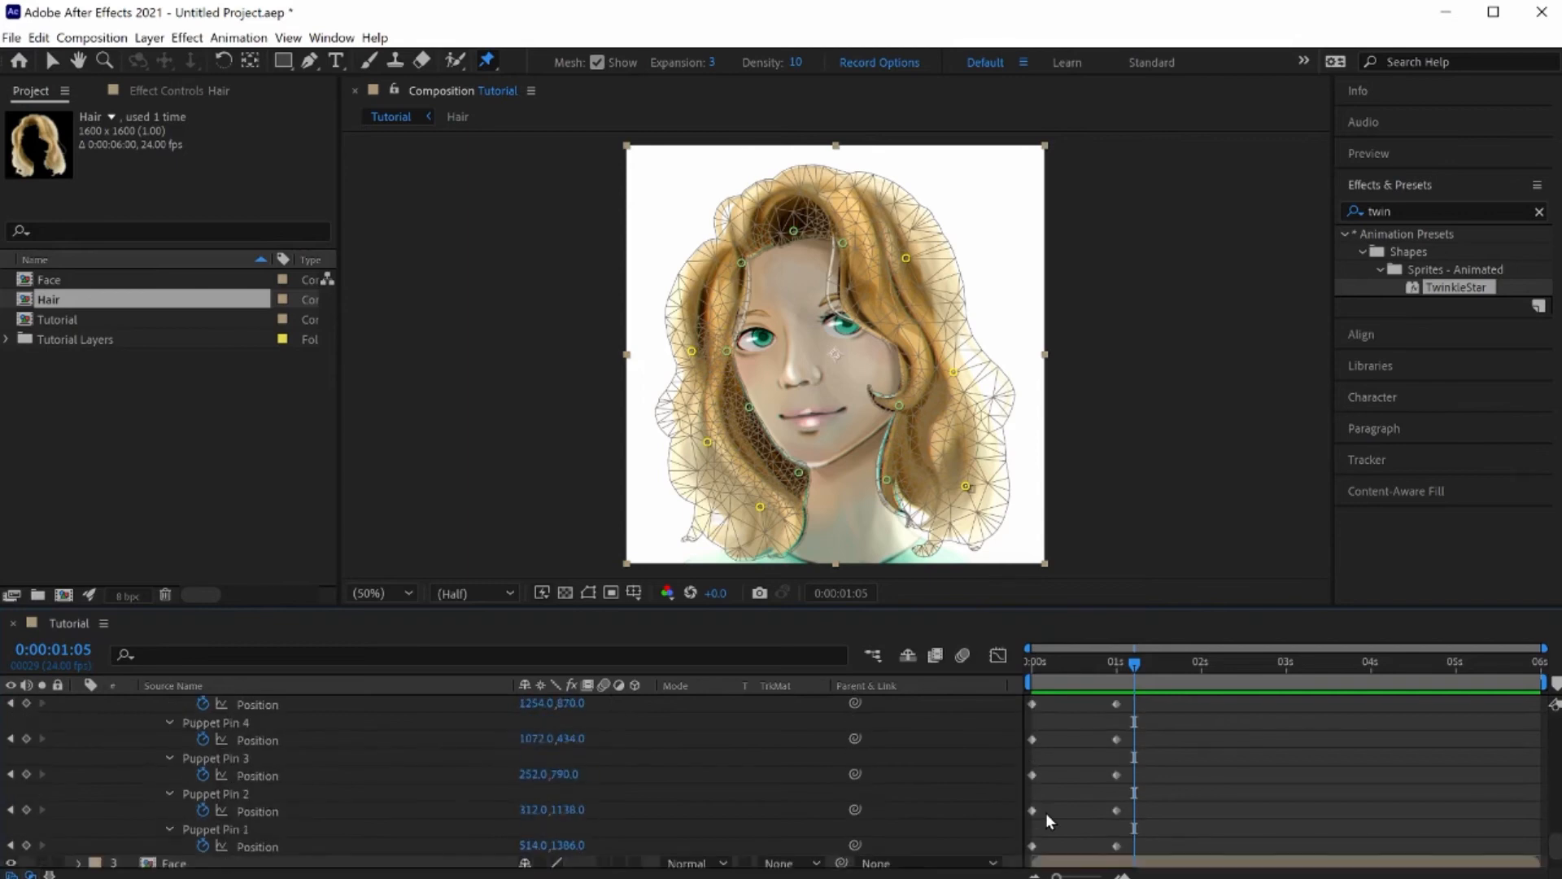
scroll(1047, 818, up, 2)
drag(1120, 720, 1103, 812)
scroll(1058, 799, down, 2)
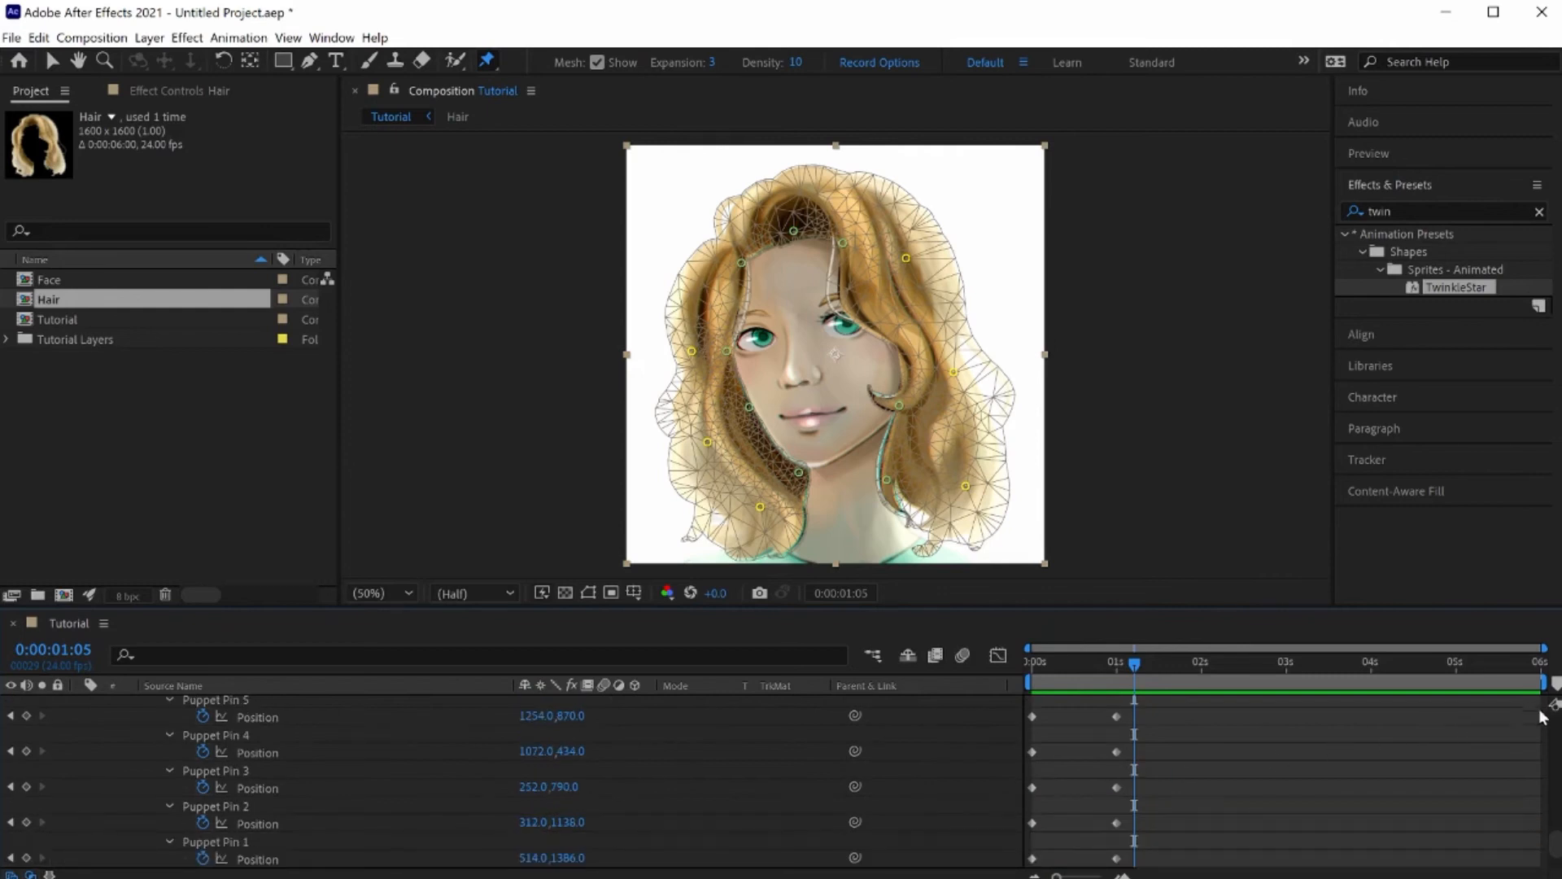
scroll(1555, 850, down, 2)
scroll(1555, 852, up, 1)
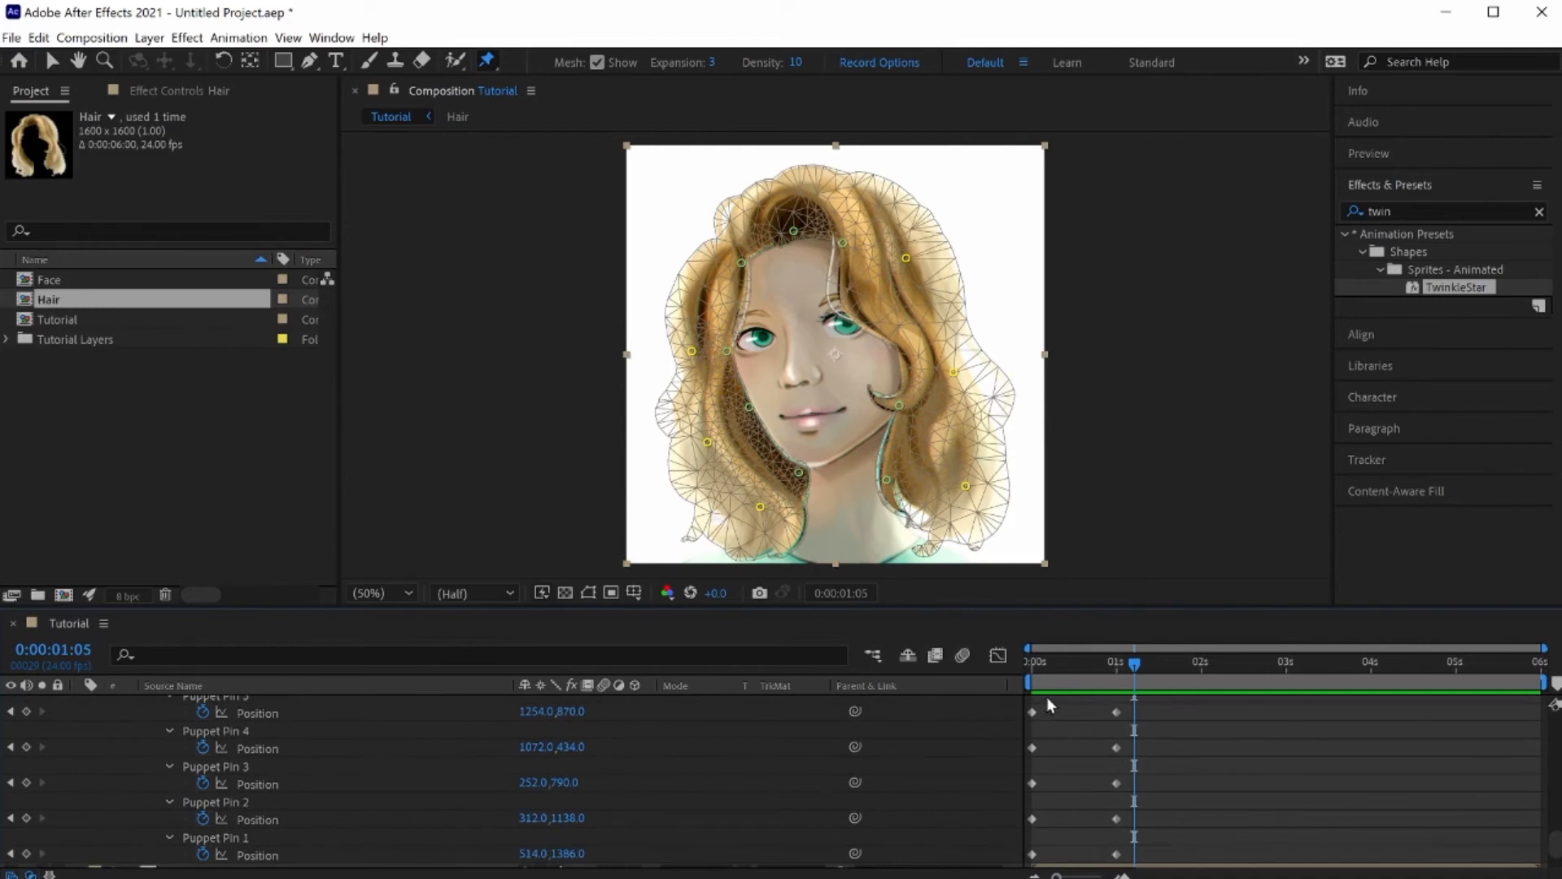
drag(1128, 700, 1020, 808)
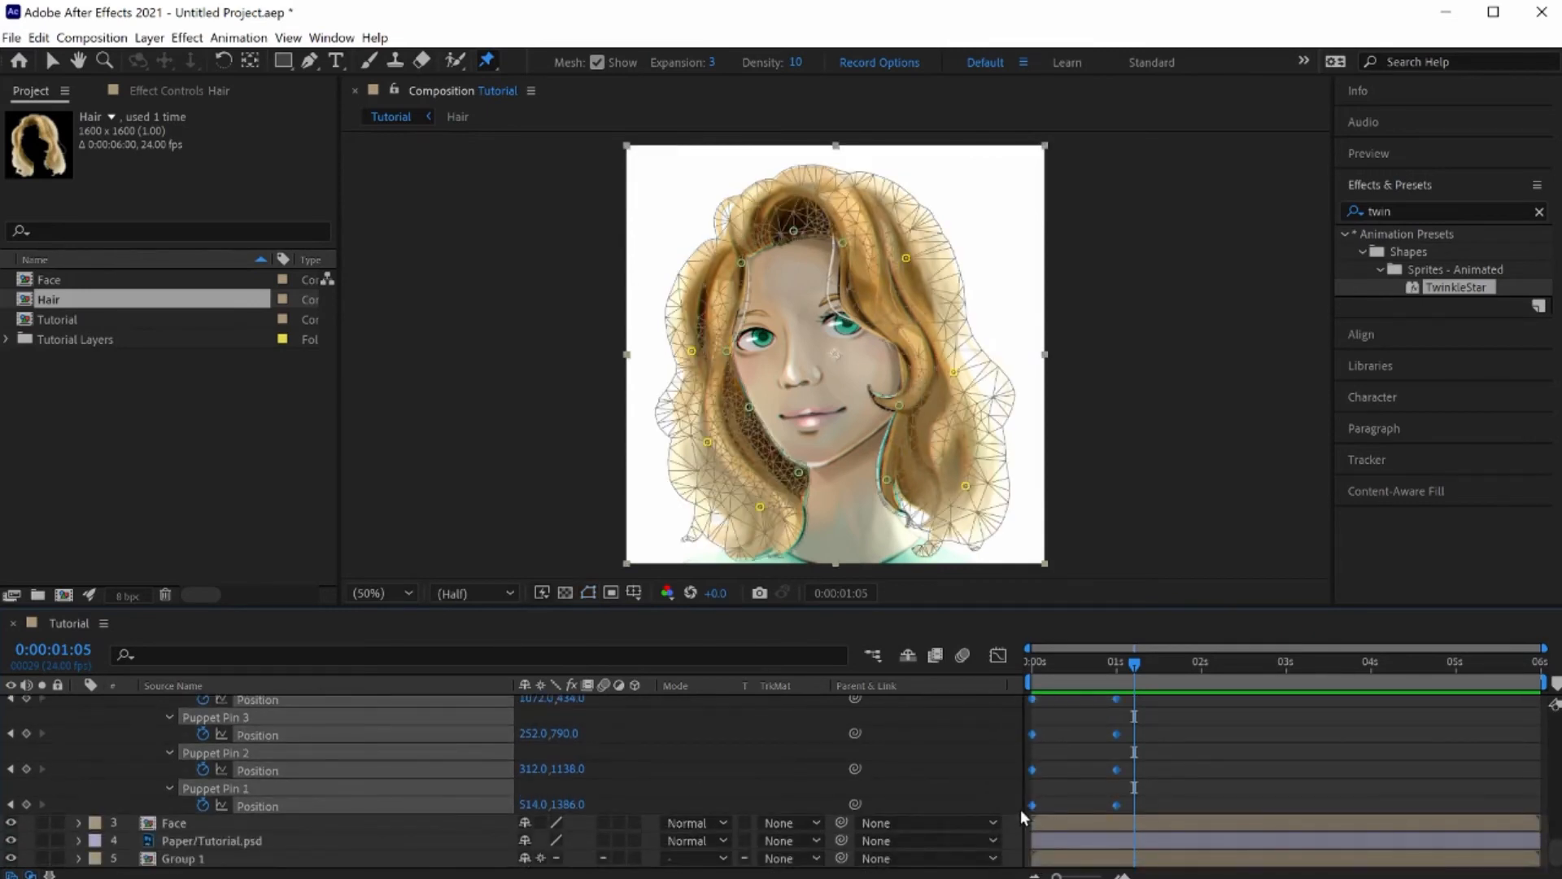
scroll(1020, 809, up, 5)
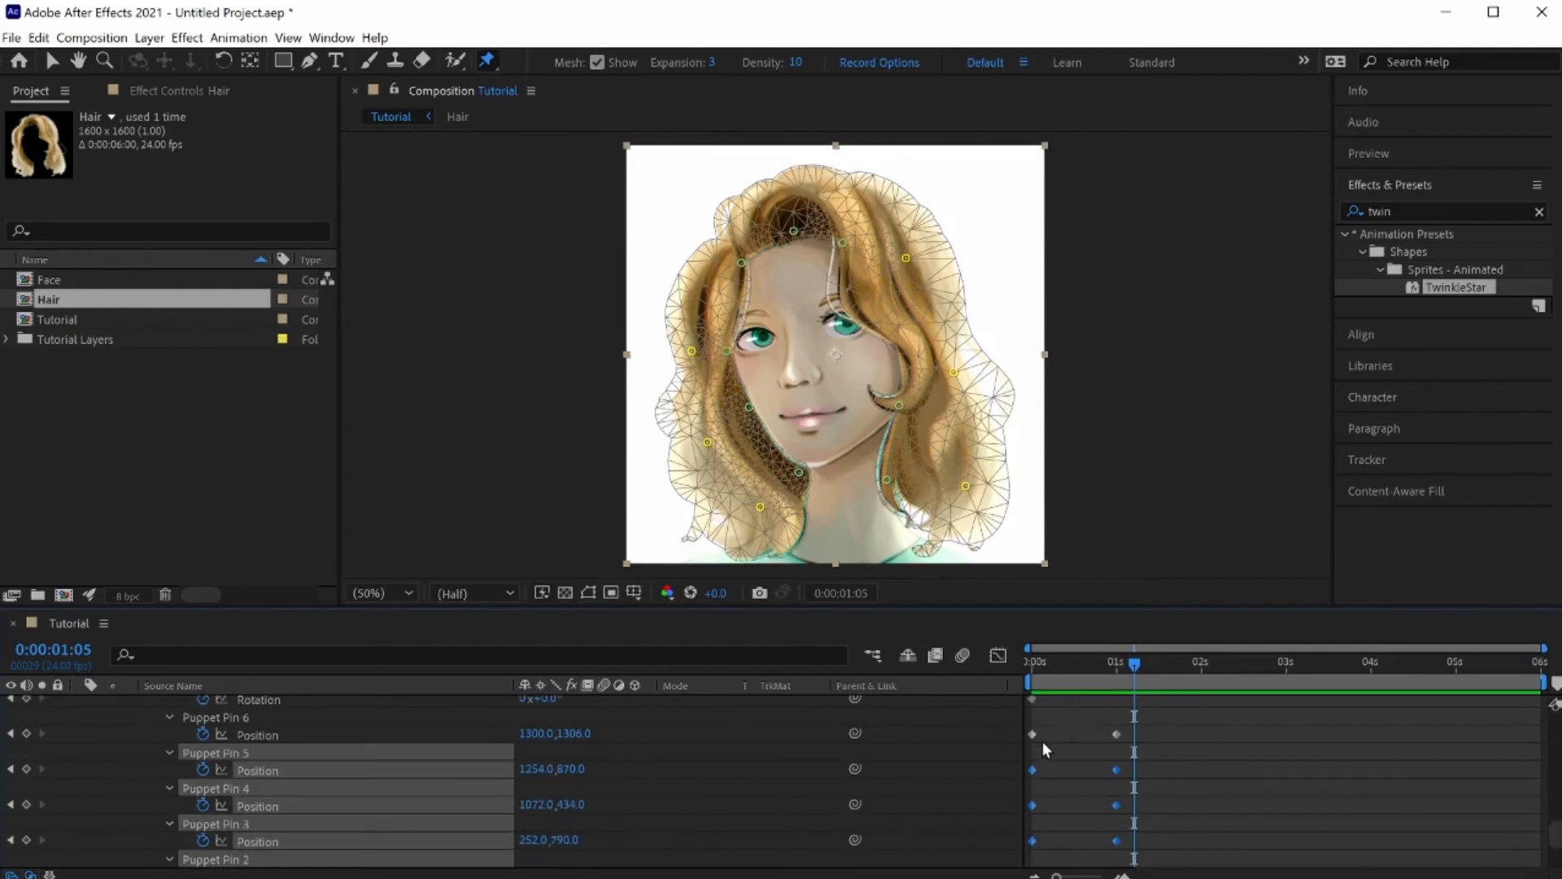
drag(1121, 725, 1024, 818)
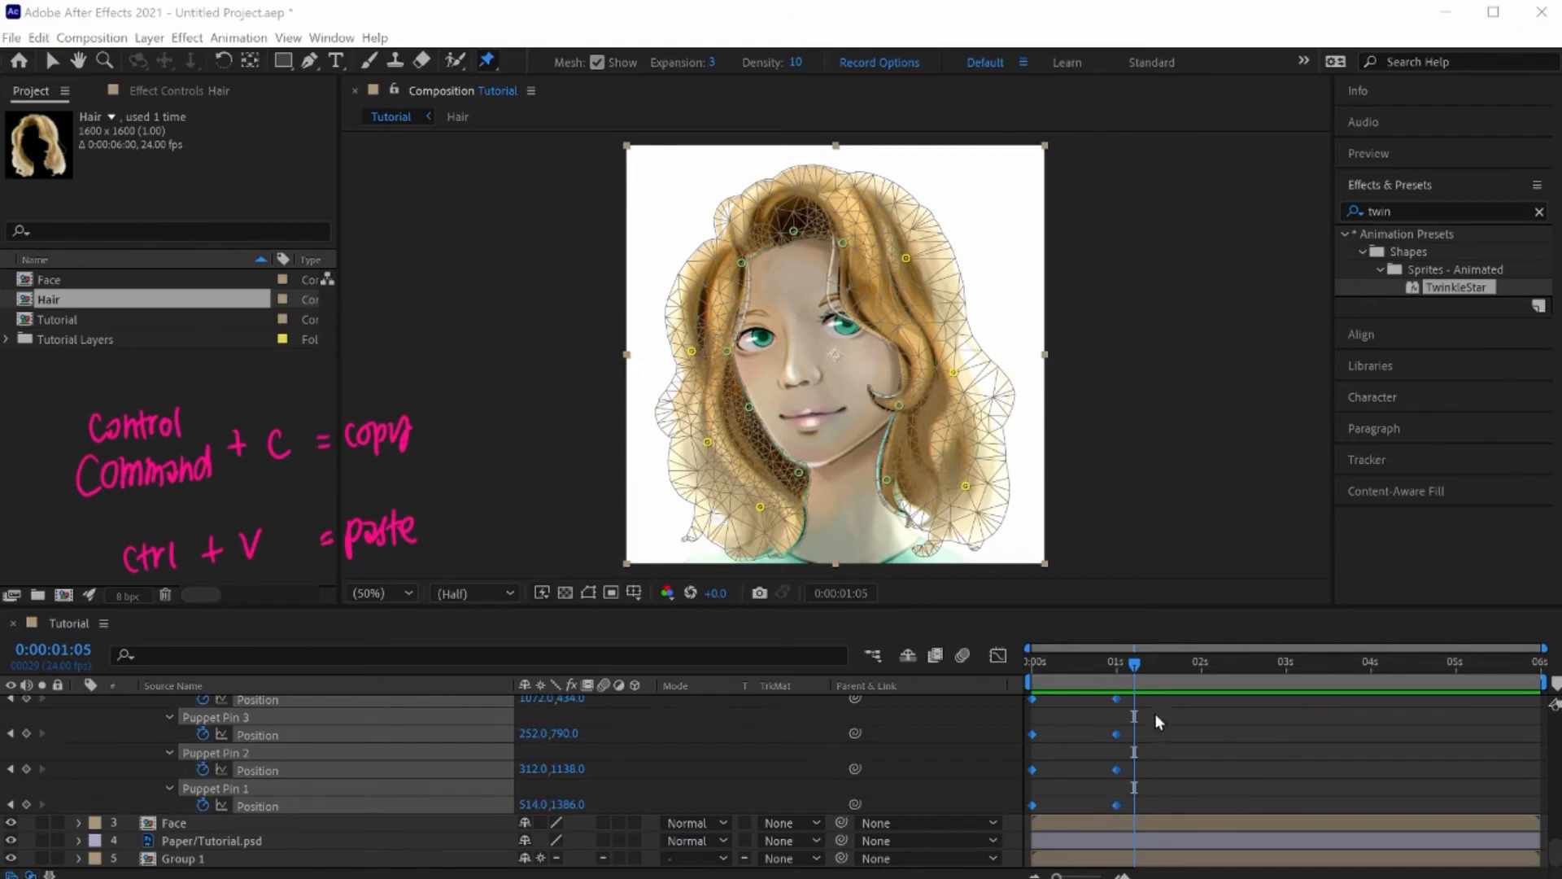
Step: Try pasting the copied puppet pin keyframes at 0:00:02:00, and undo the paste
drag(1137, 661, 1206, 667)
key(ctrl+v)
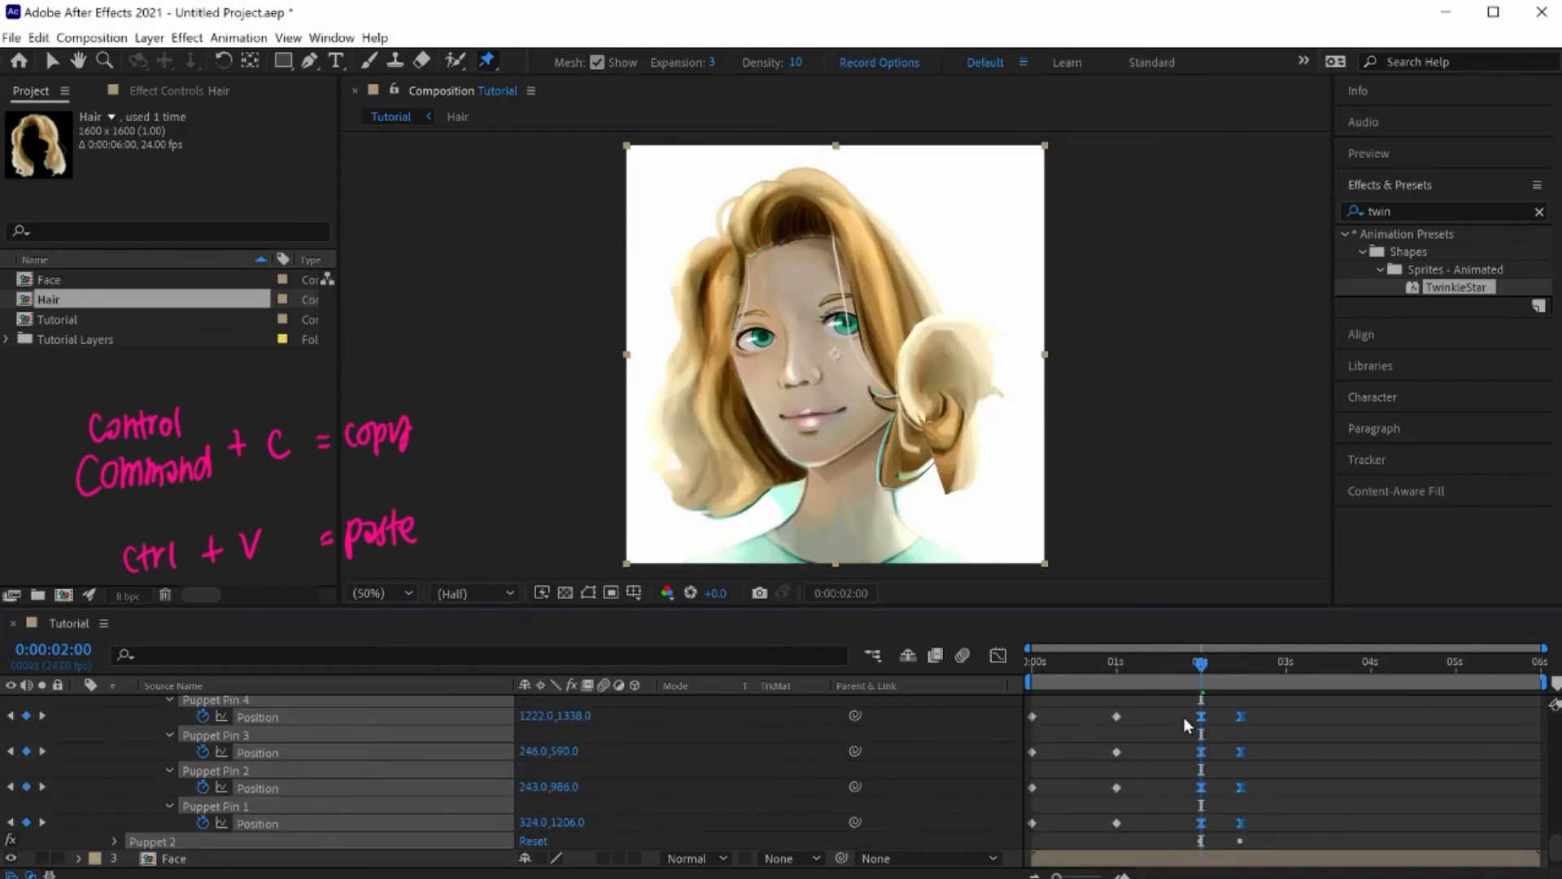
click(1184, 789)
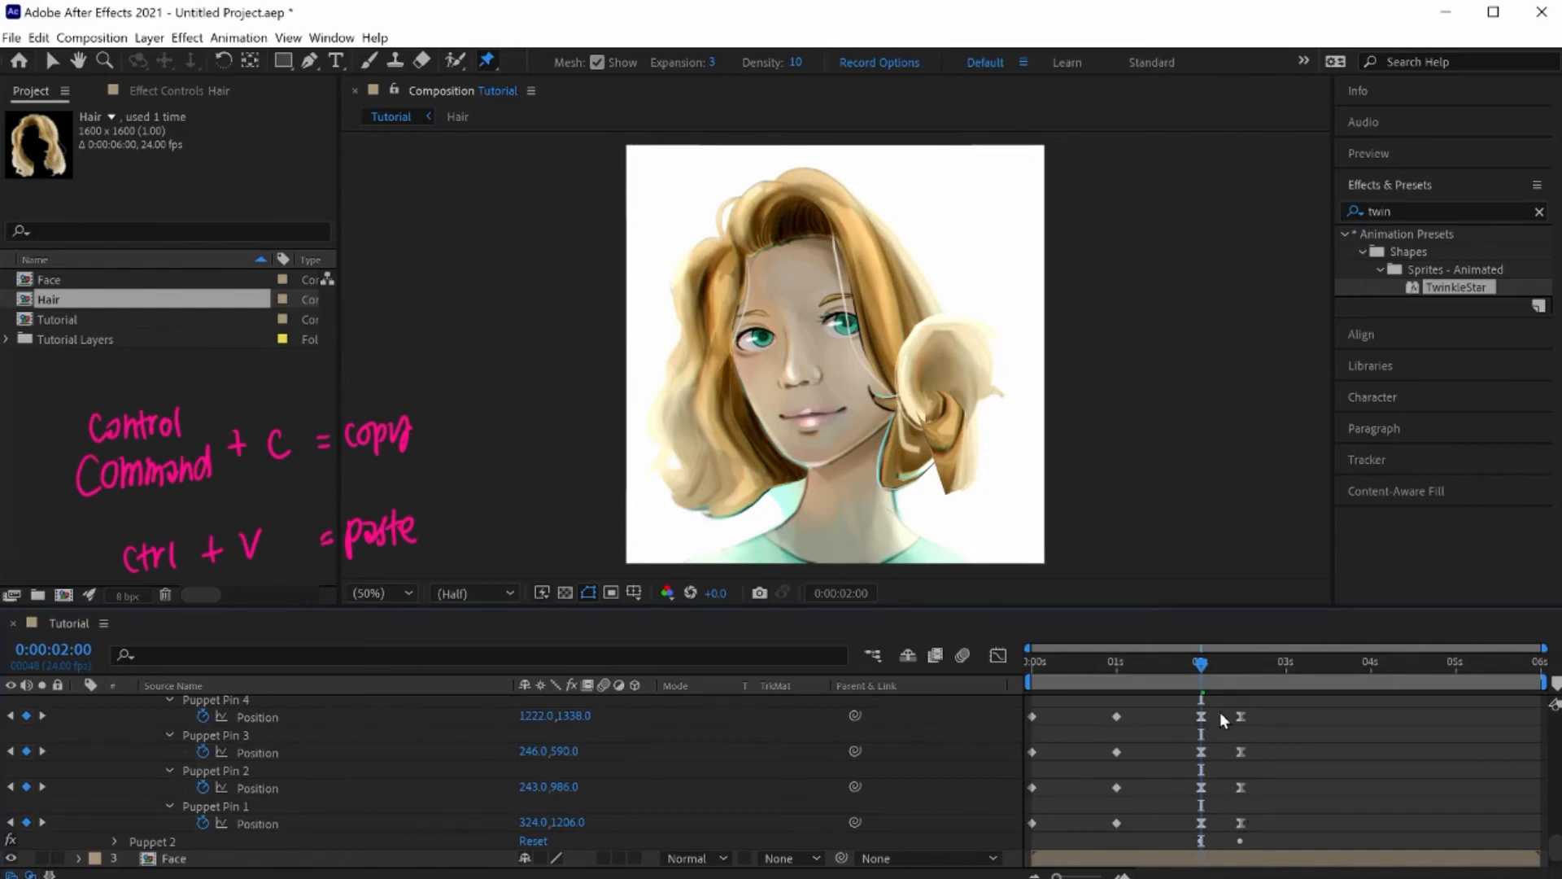
click(1241, 716)
drag(1188, 672, 1169, 675)
key(ctrl+z)
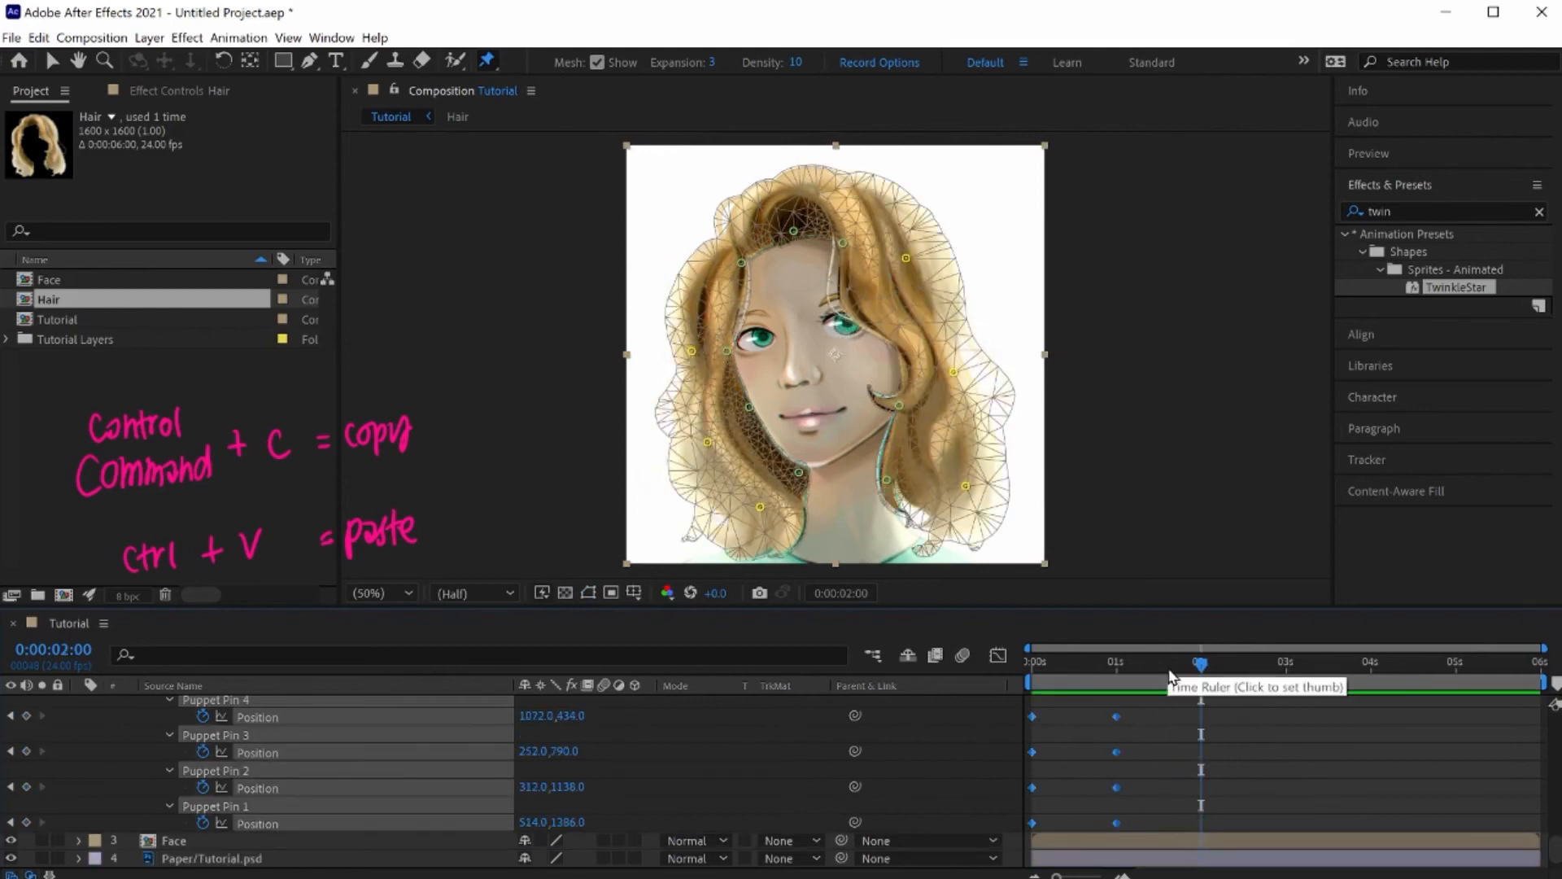
Step: Reselect the Position keyframes of Puppet Pins 1 to 6 at 0 and 1 second and paste copies at 0:00:02:00 and 0:00:04:00
click(1150, 783)
click(1137, 821)
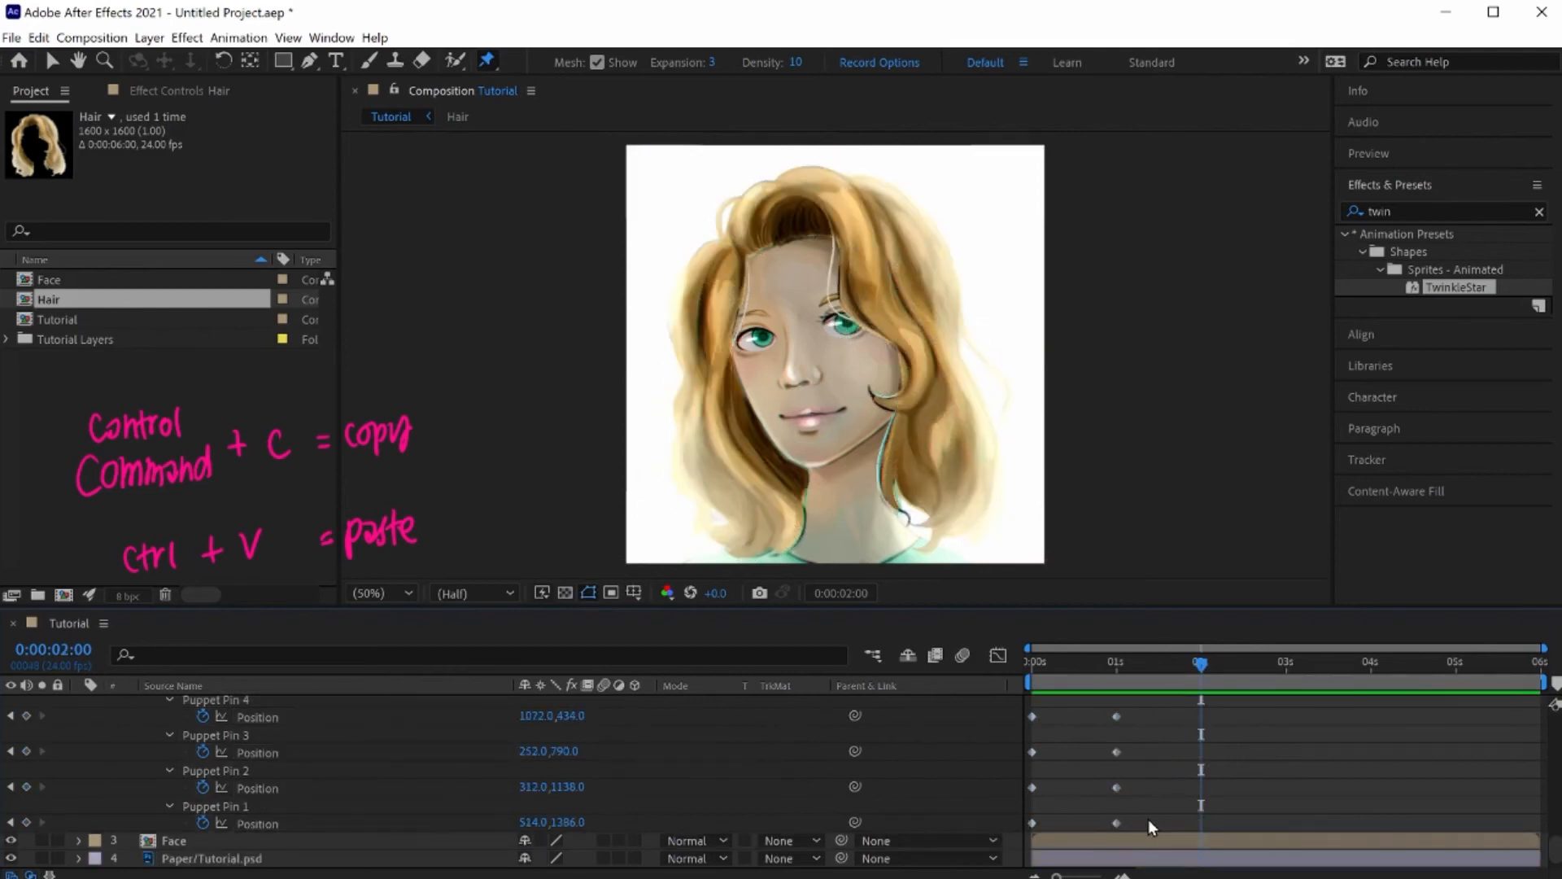
drag(1120, 819, 1028, 737)
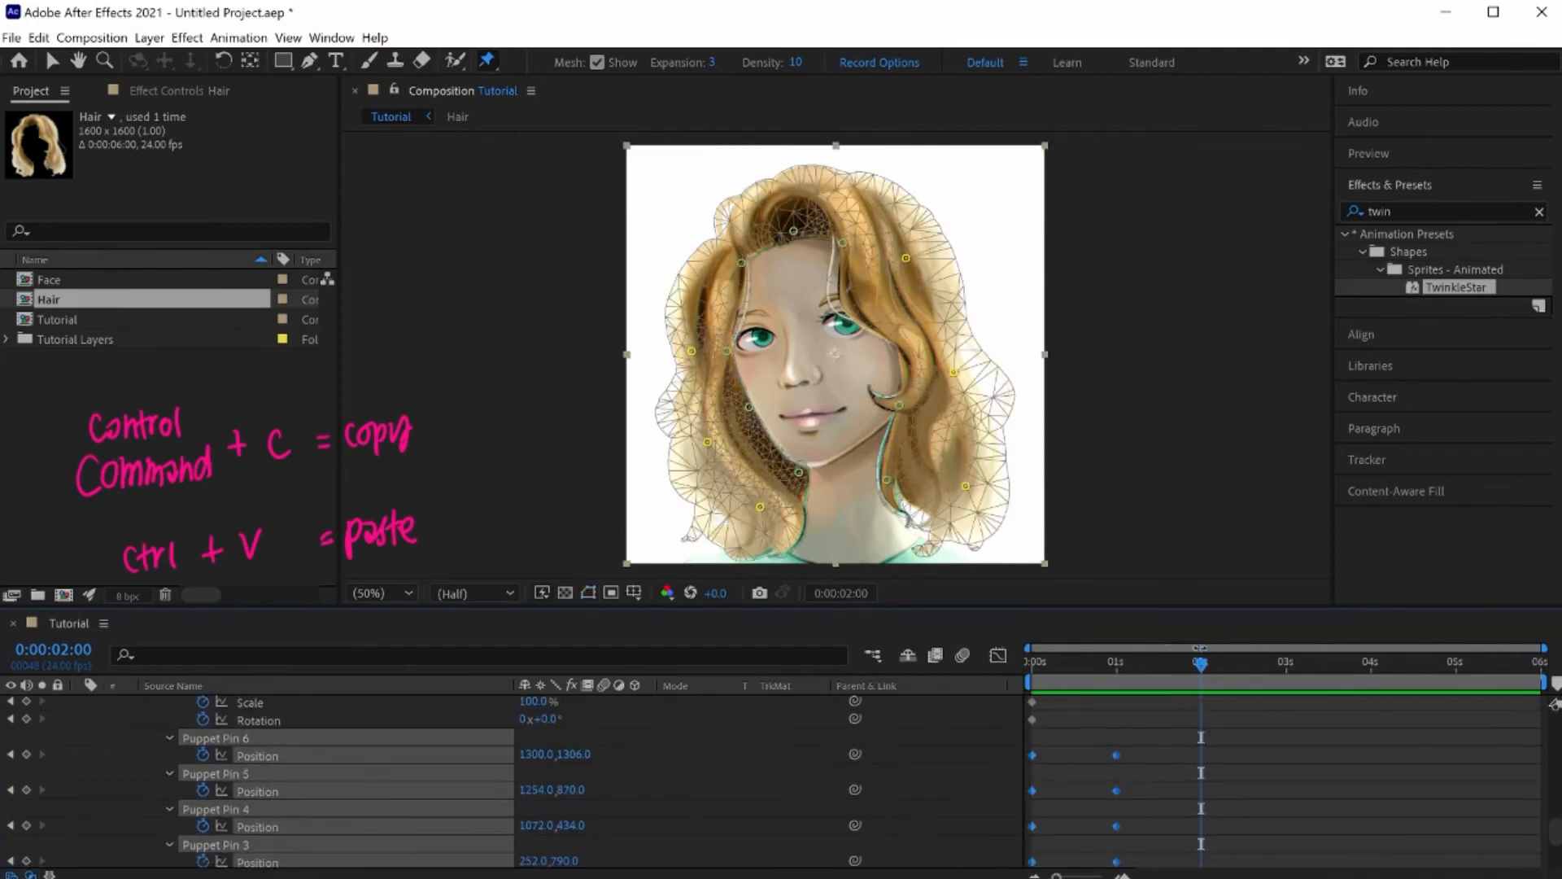
key(ctrl+v)
drag(1201, 674, 1372, 672)
key(ctrl+v)
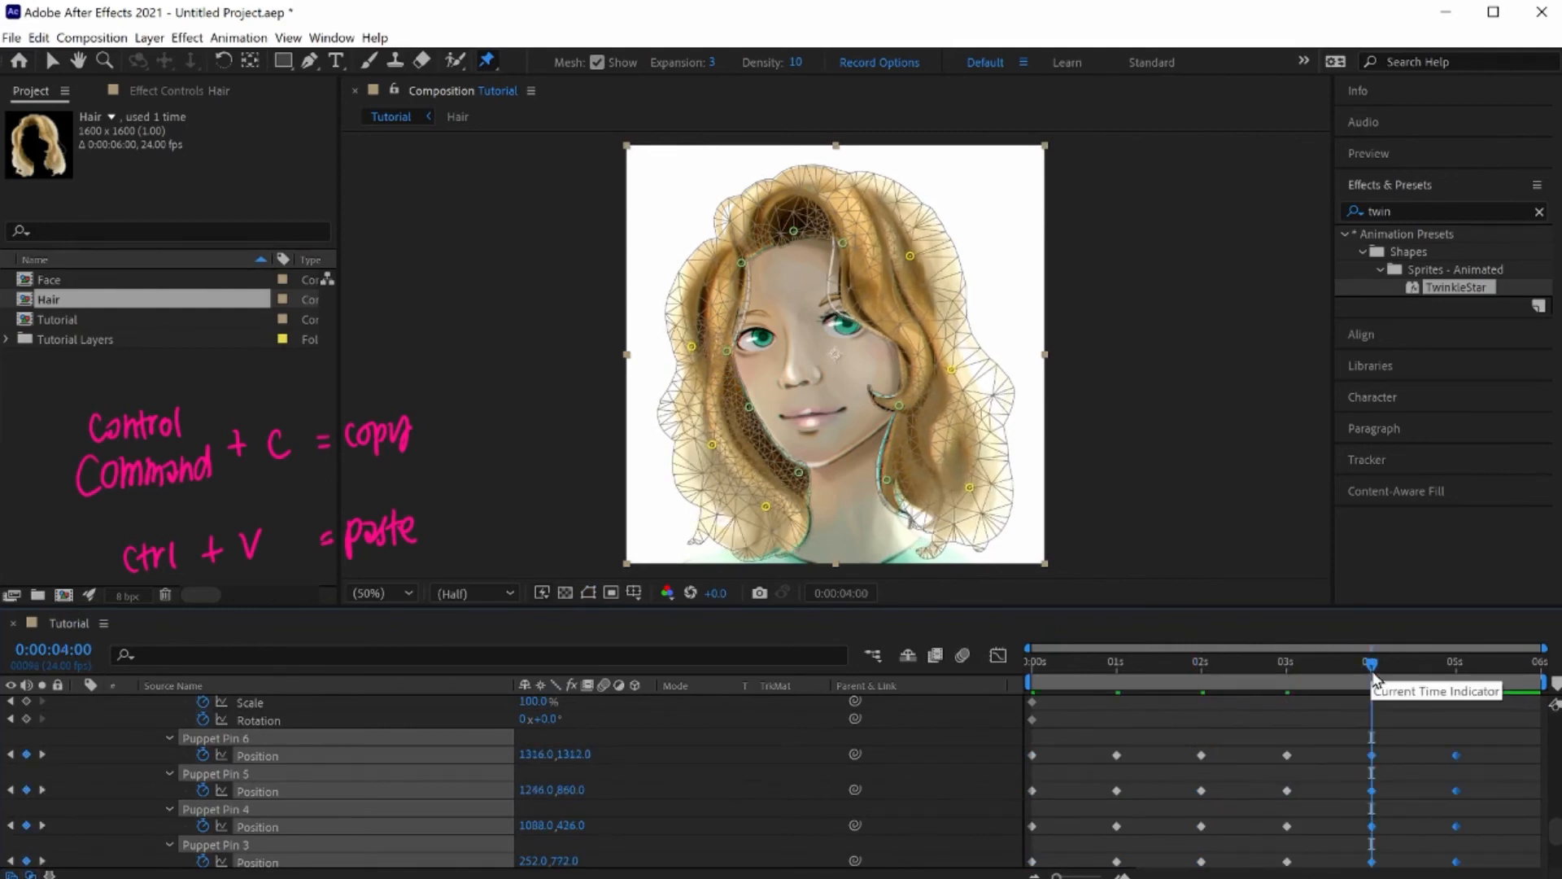
Step: Copy the Puppet Pin 1 to 6 Position keyframes at 0:00:04:00 and paste them at 0:00:05:23
drag(1350, 727, 1383, 812)
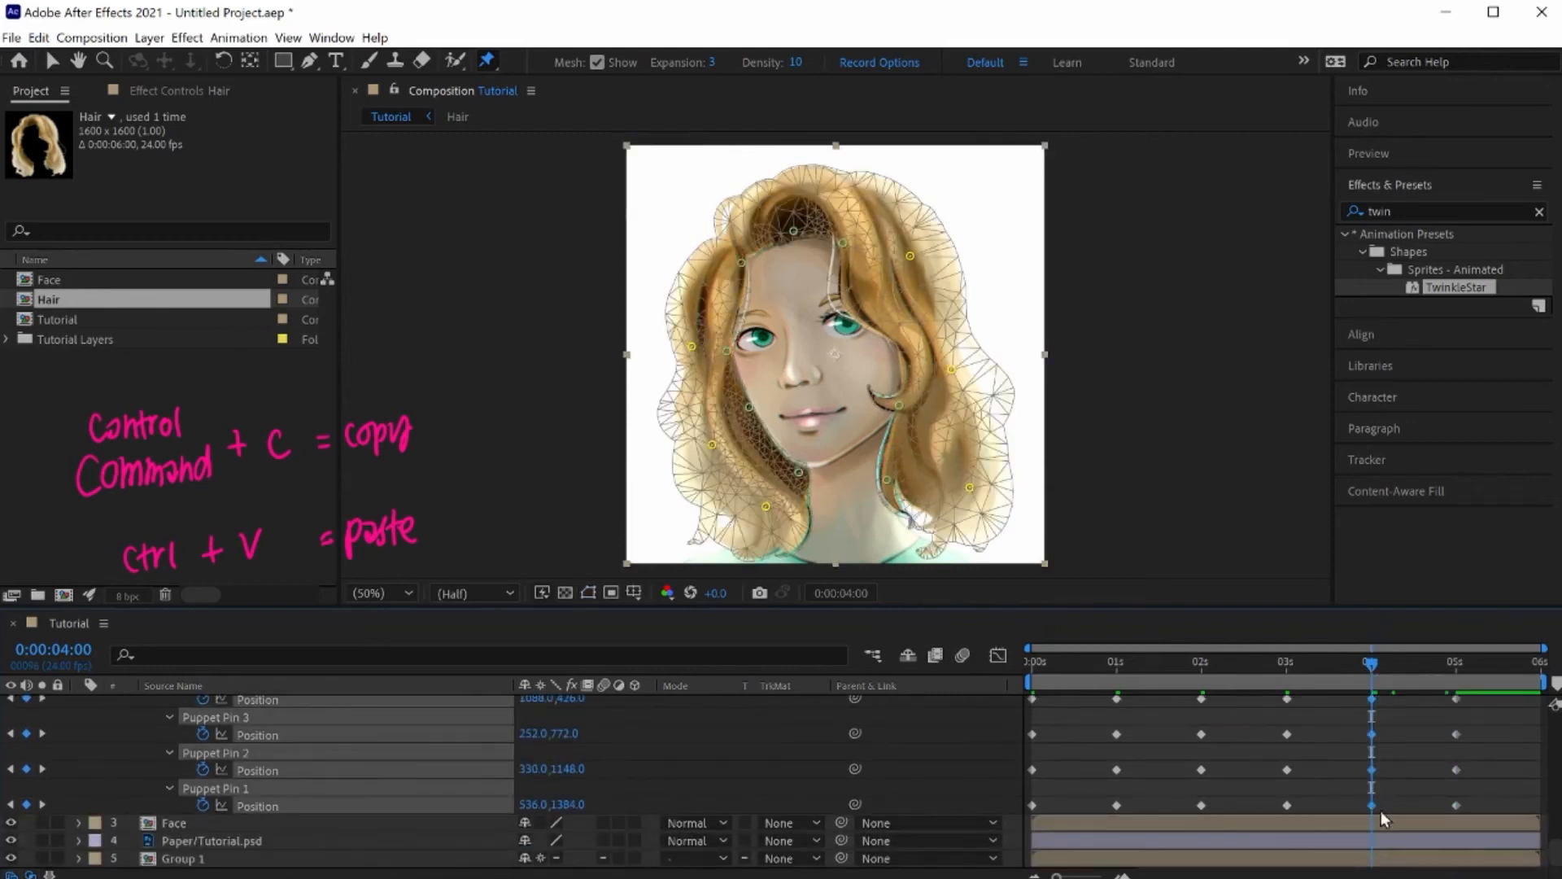
drag(1374, 666, 1539, 669)
key(ctrl+v)
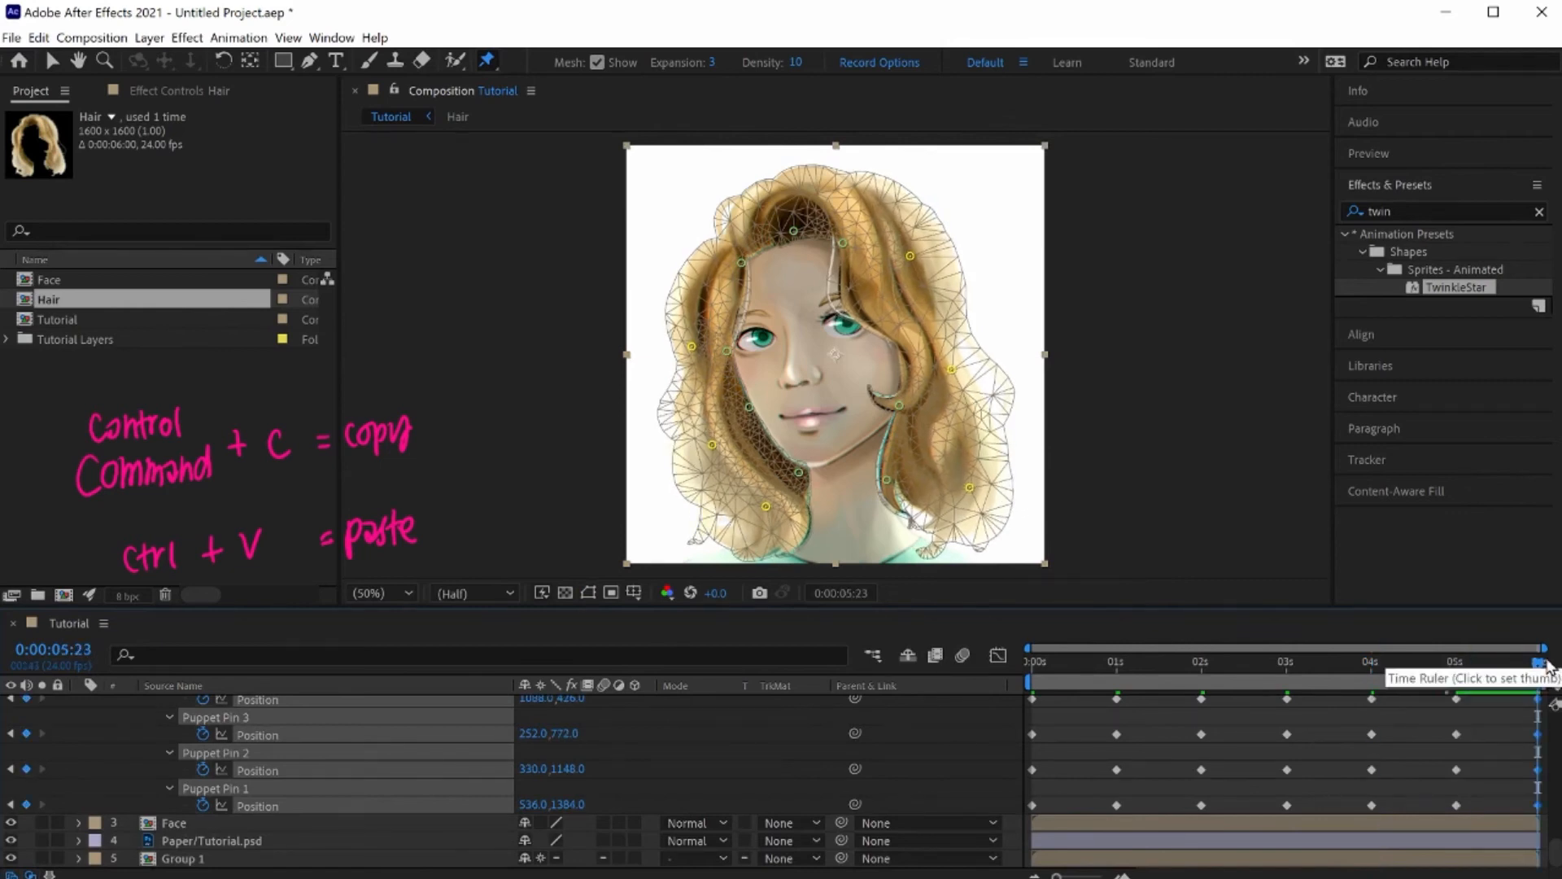
Step: Play back the looping hair movement from the start of the composition, and return to 0:00:00:00
click(1287, 663)
key(Home)
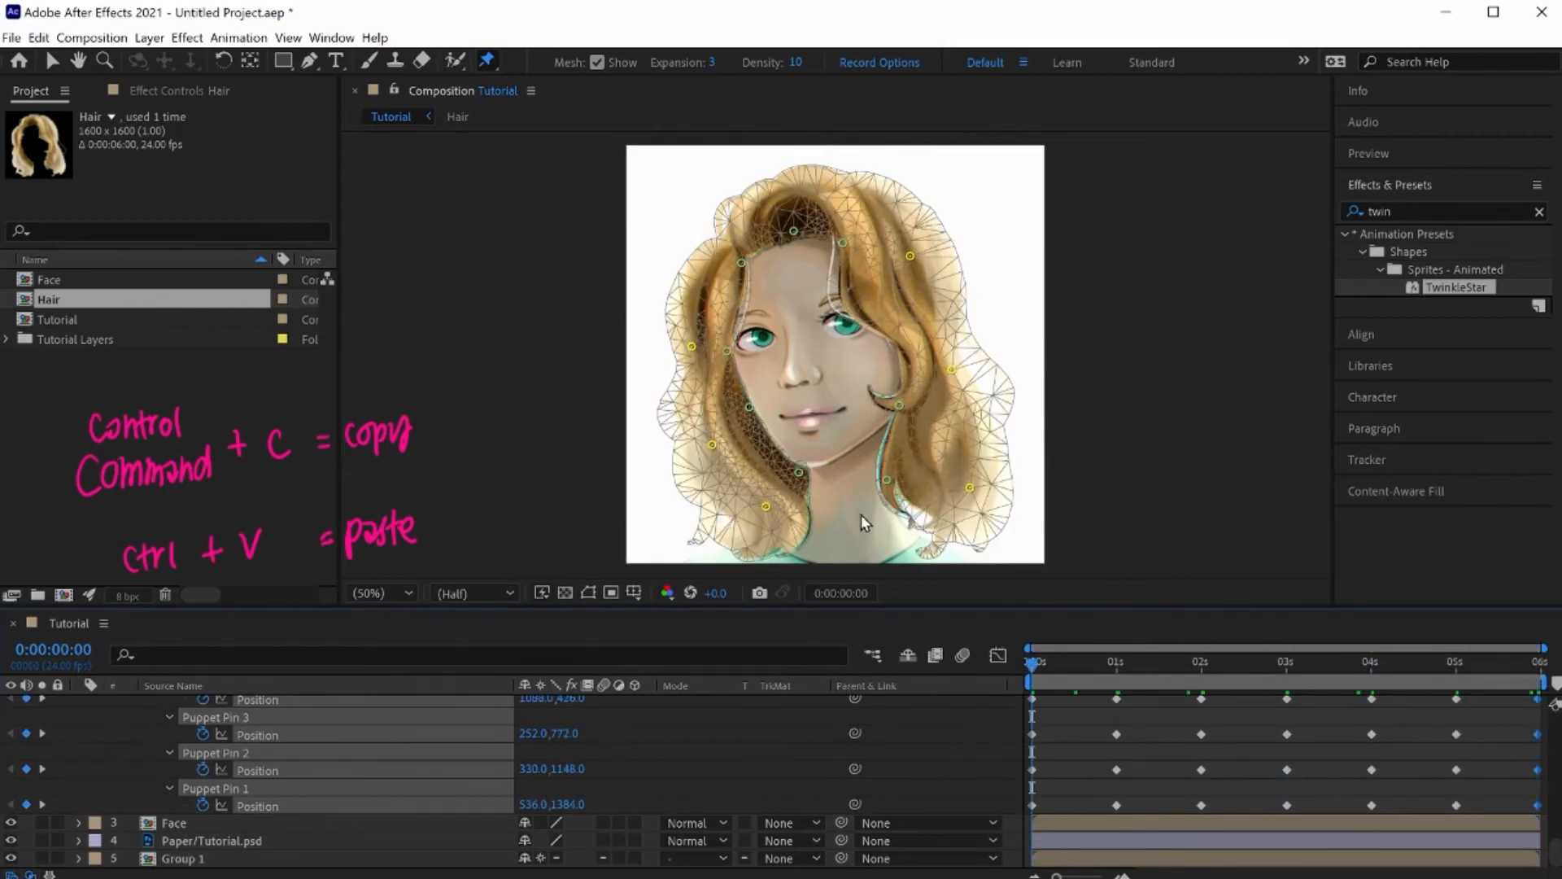
key(space)
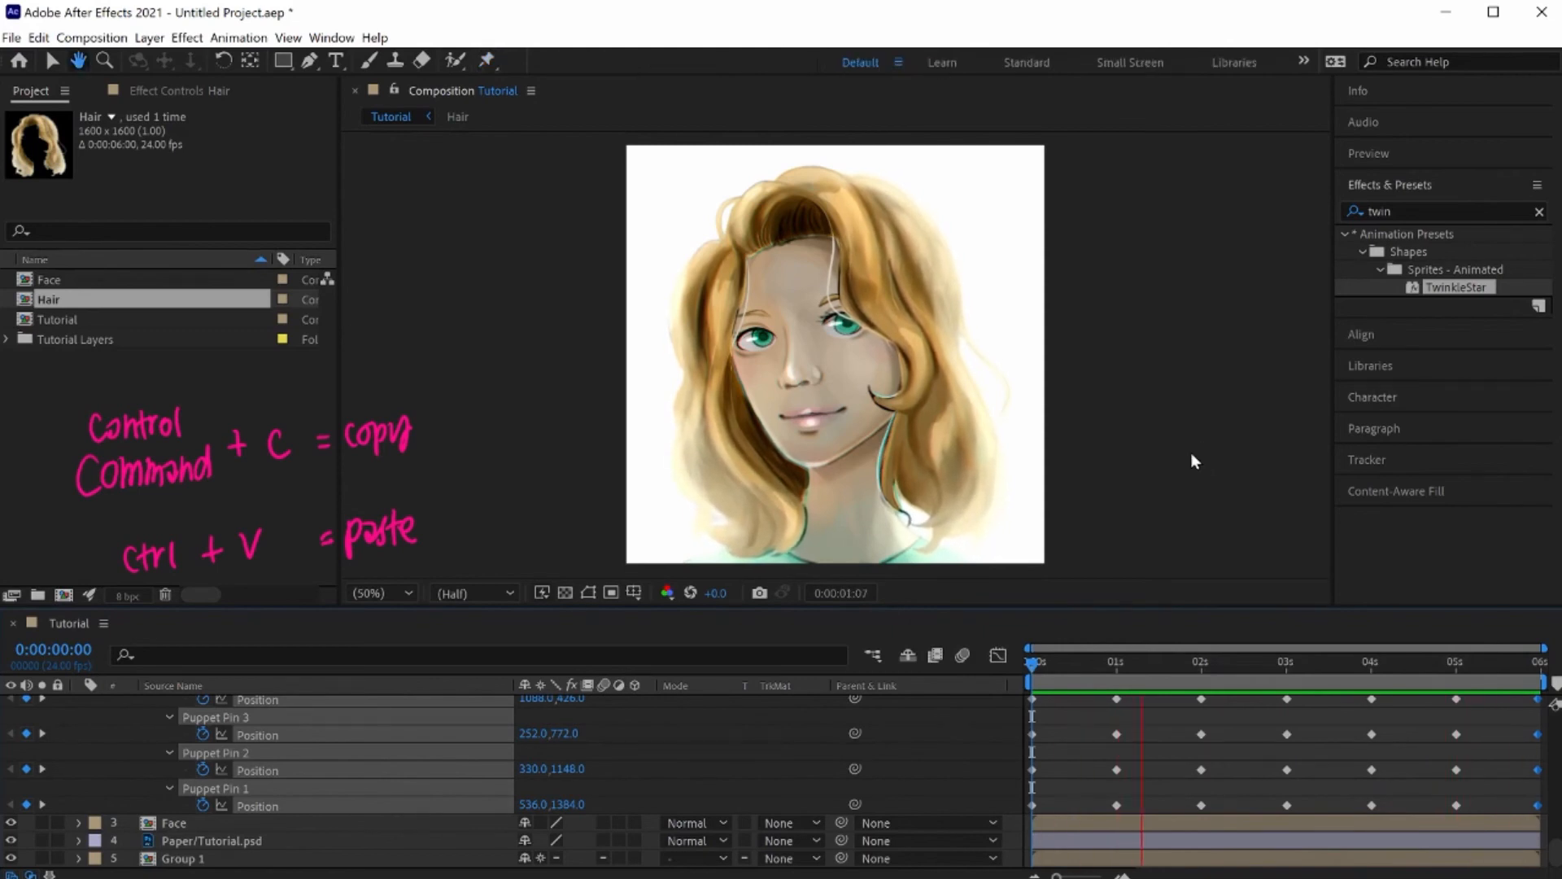
key(space)
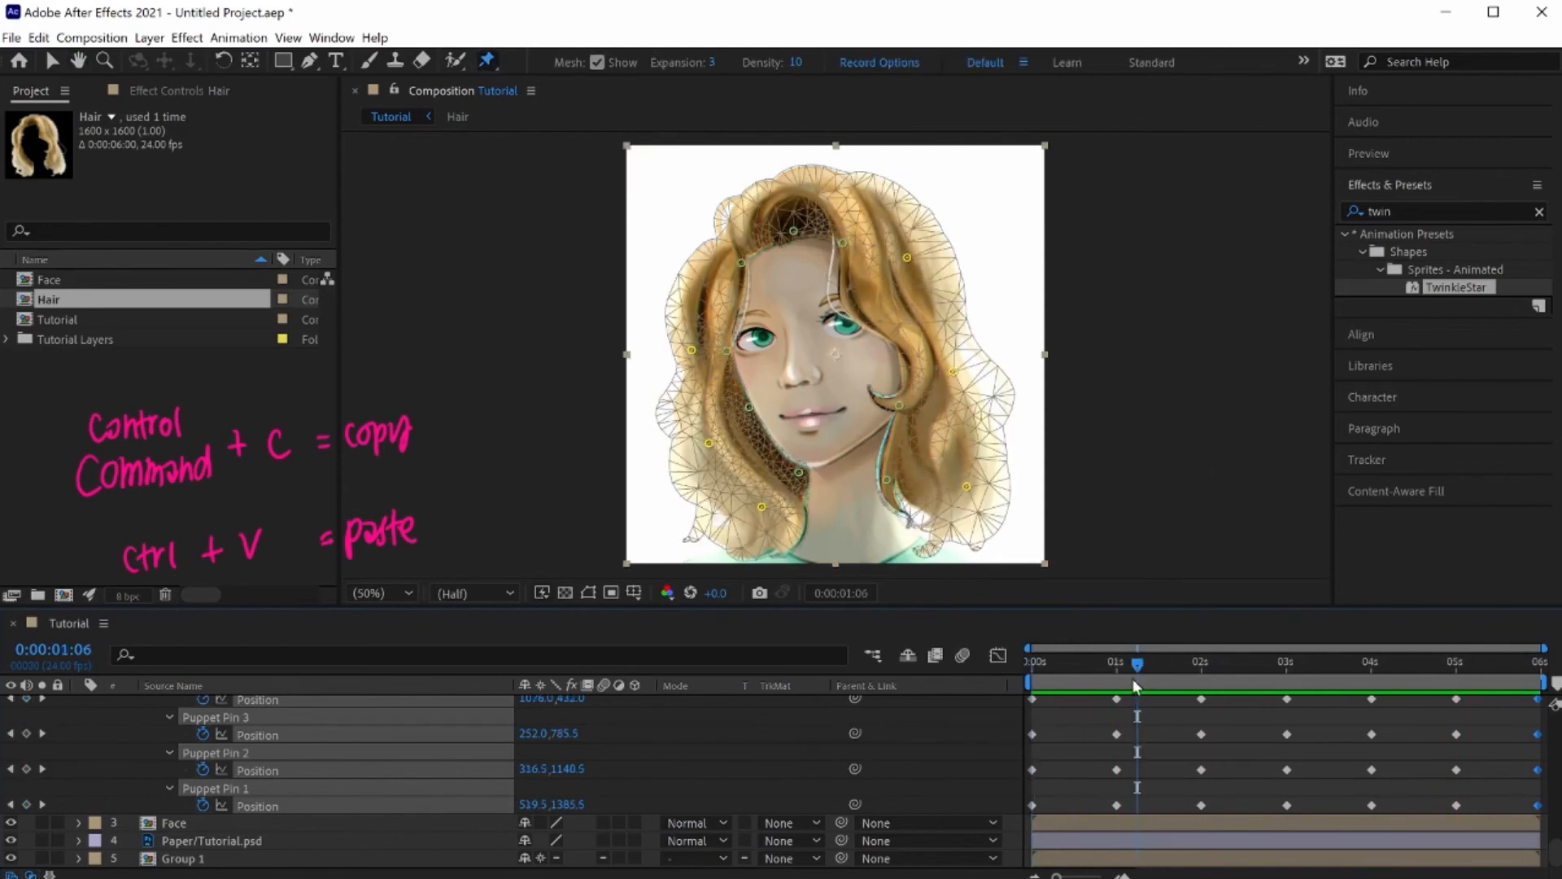
drag(1136, 668, 924, 656)
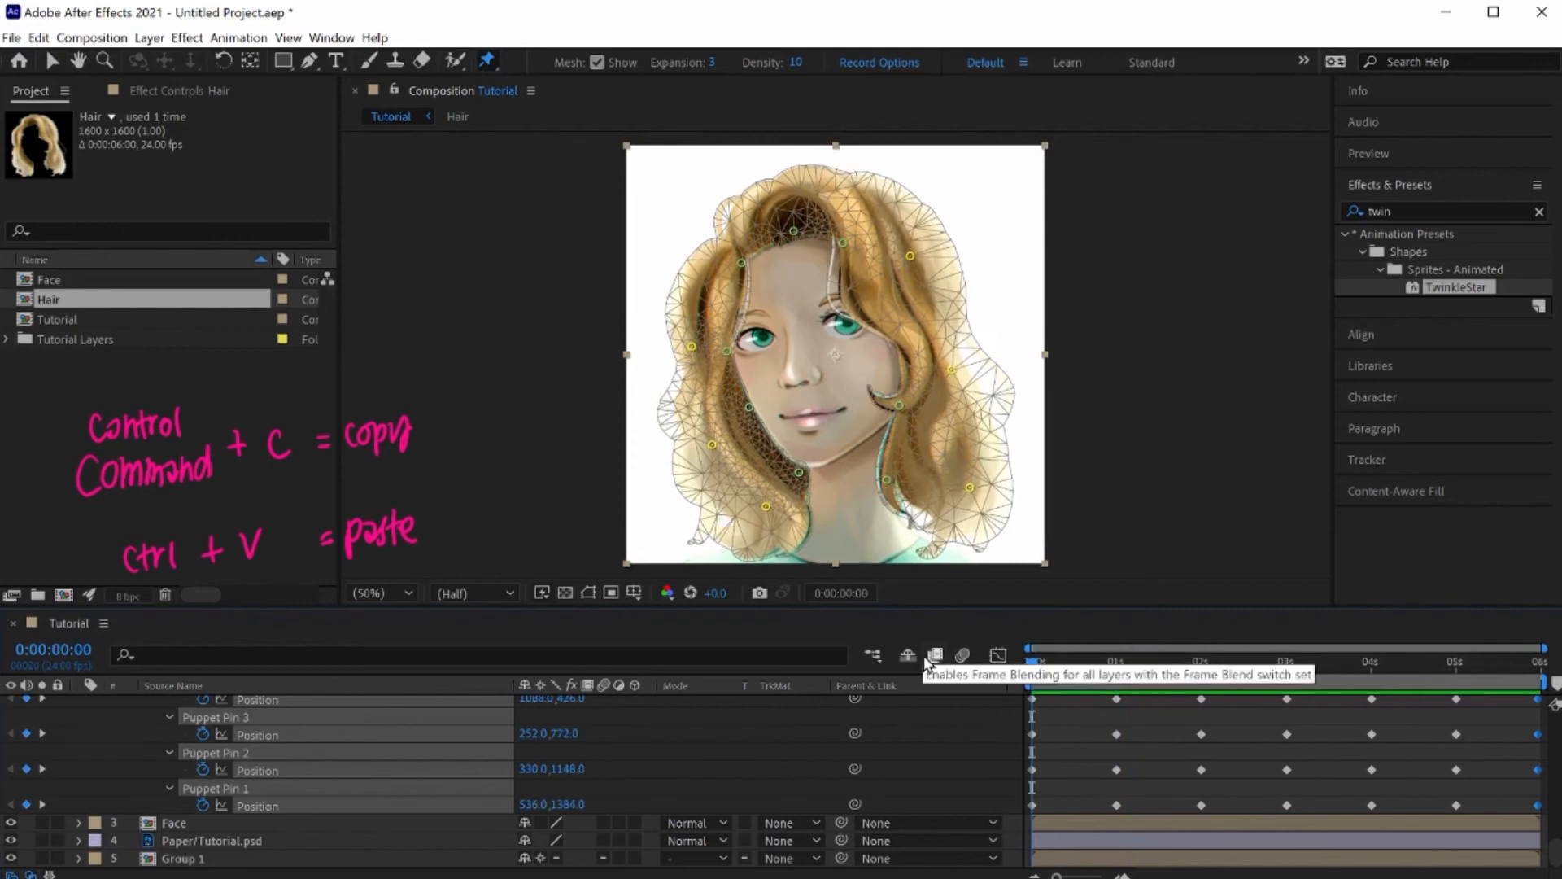
Step: Collapse the keyframed Puppet properties of the Hair layer so only the layer rows show
scroll(338, 770, up, 10)
scroll(339, 771, up, 1)
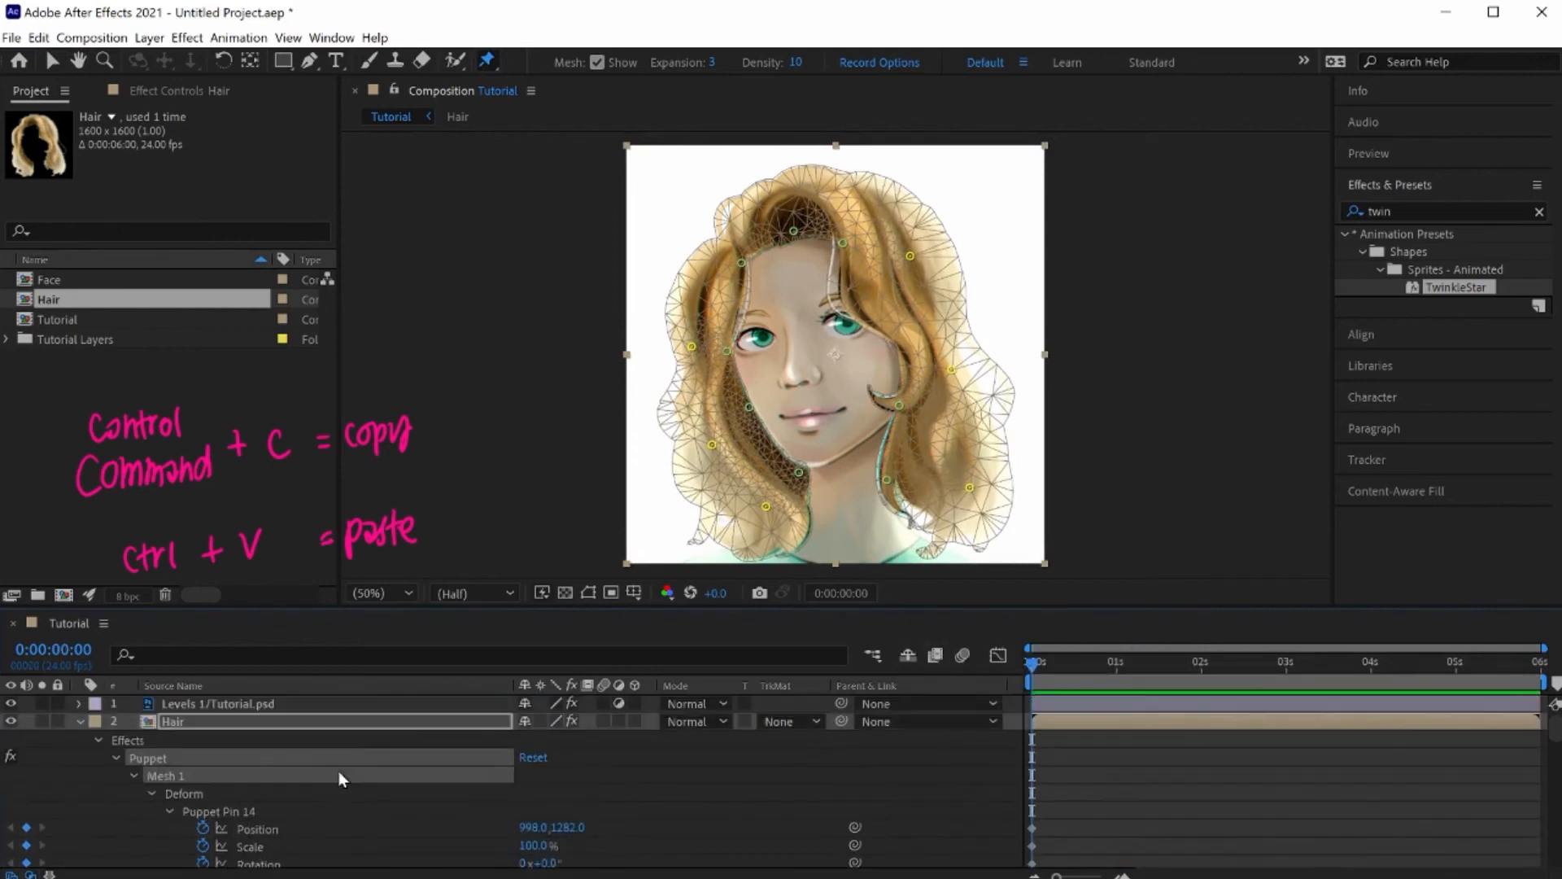
key(u)
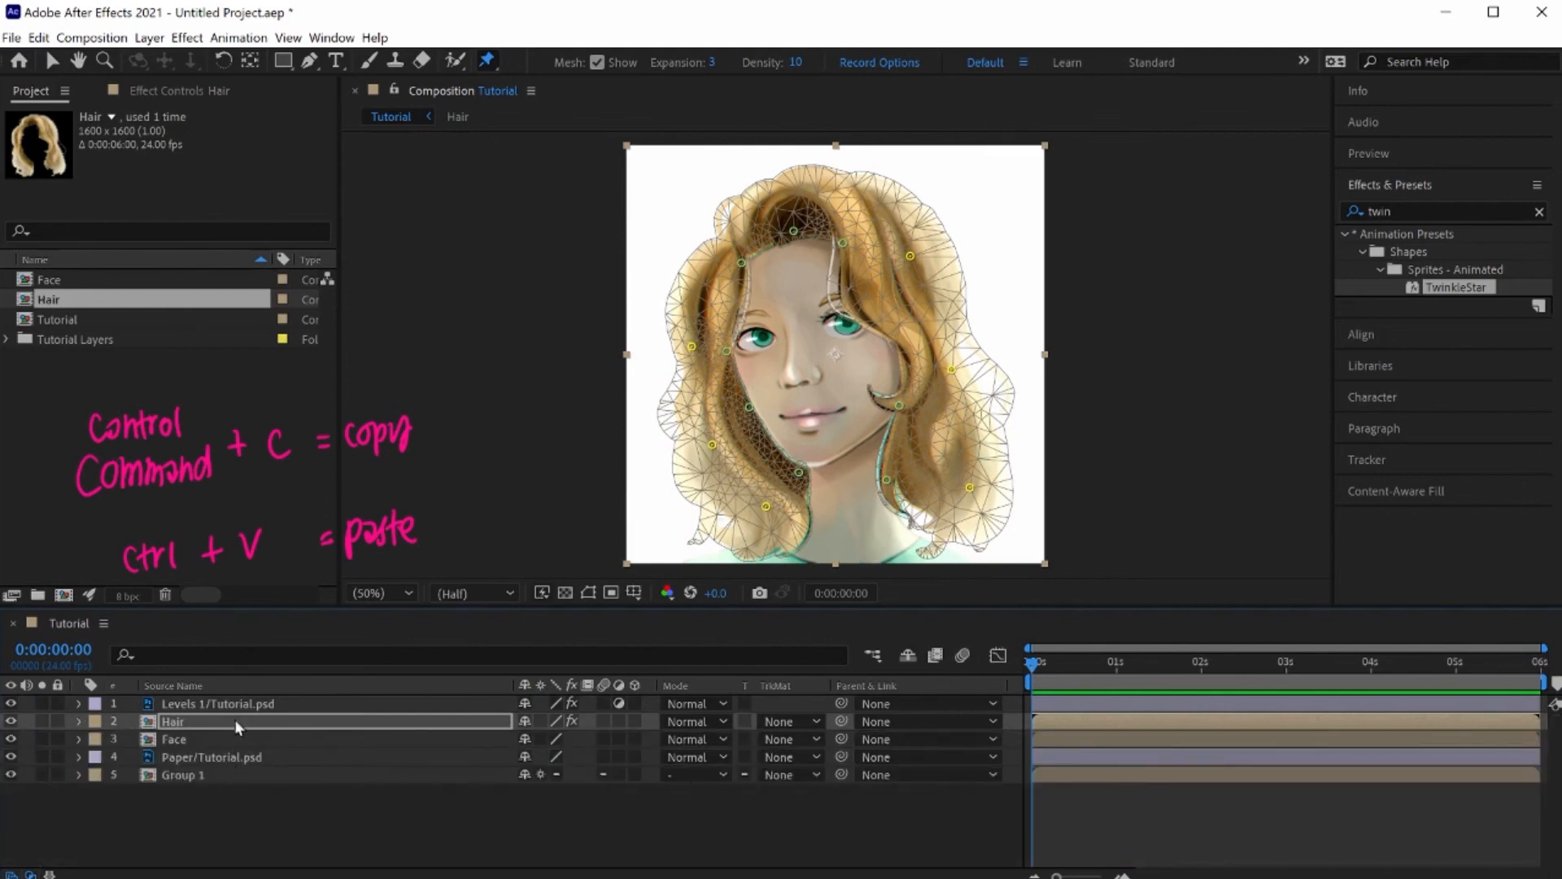
key(u)
key(u)
Step: Pre-compose the Hair and Face layers together into a new composition named Portrait
click(167, 737)
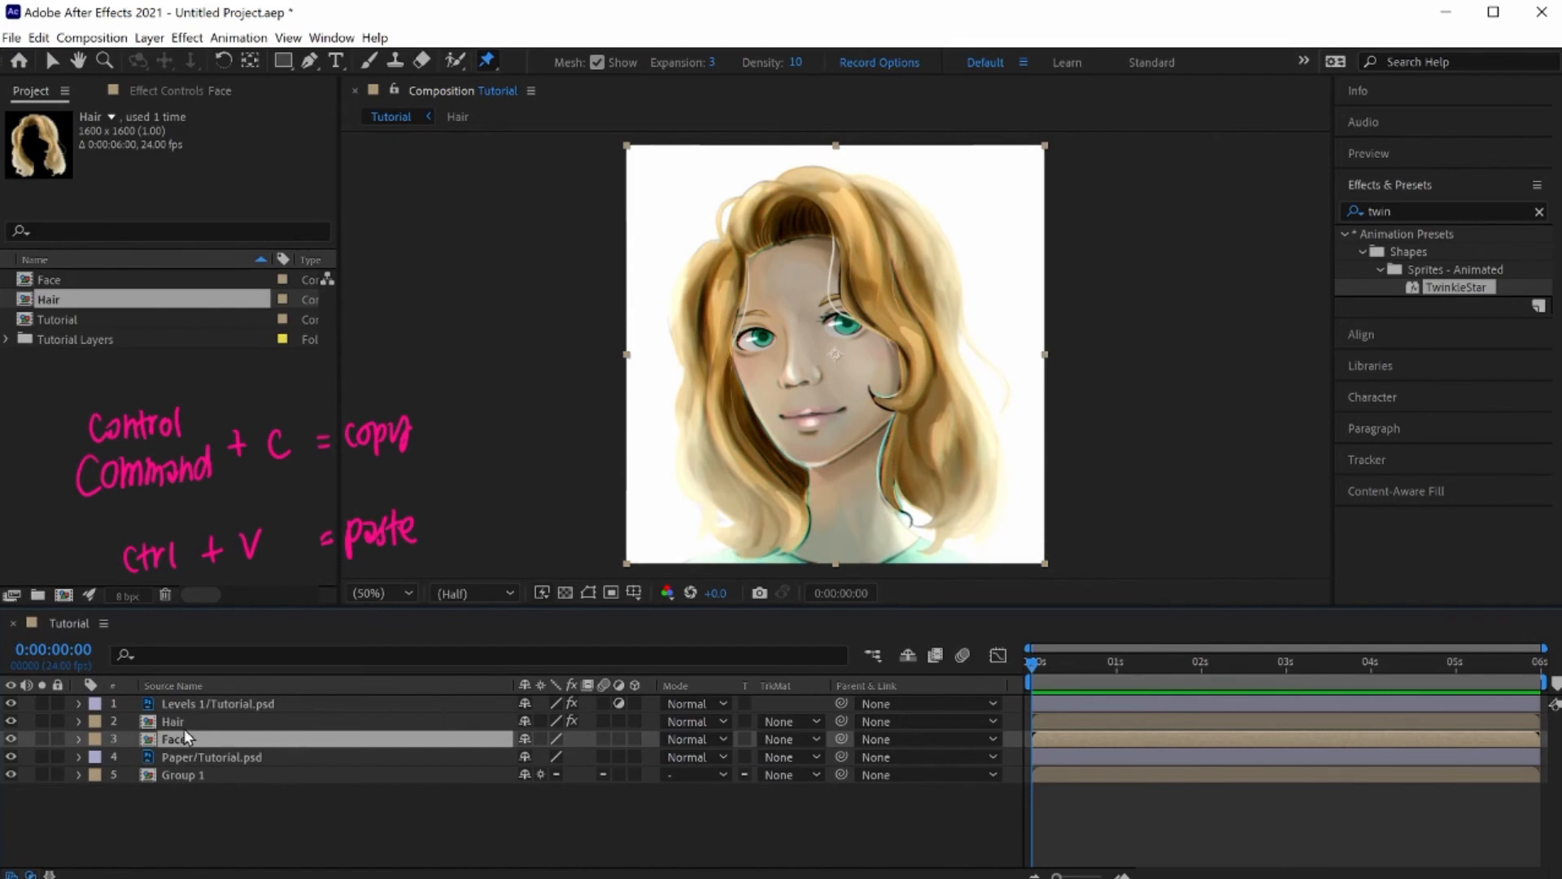
ctrl+click(172, 722)
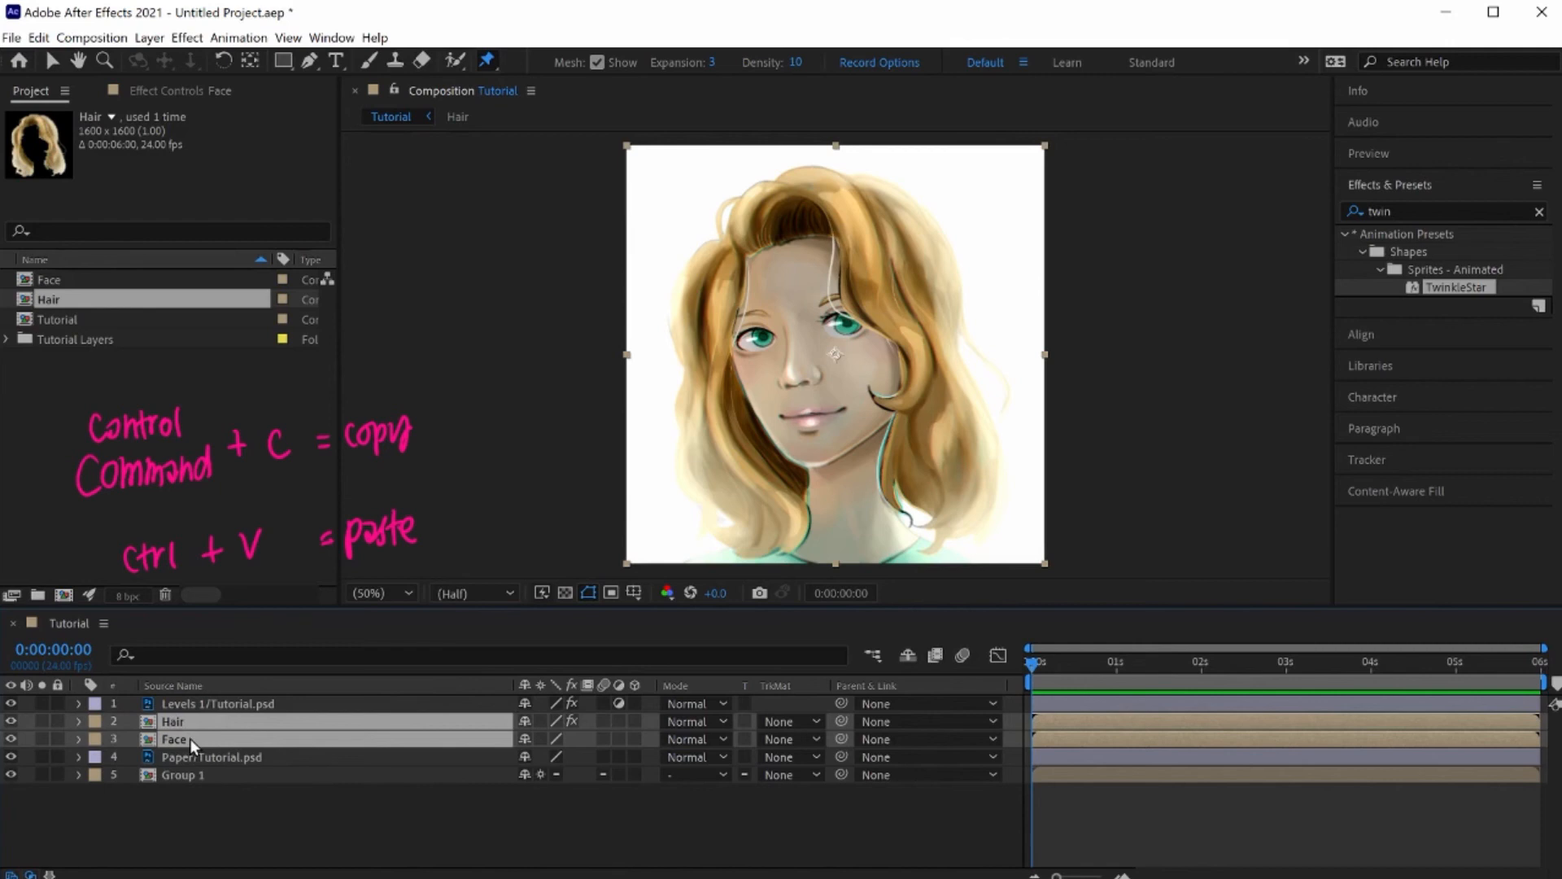
right_click(189, 739)
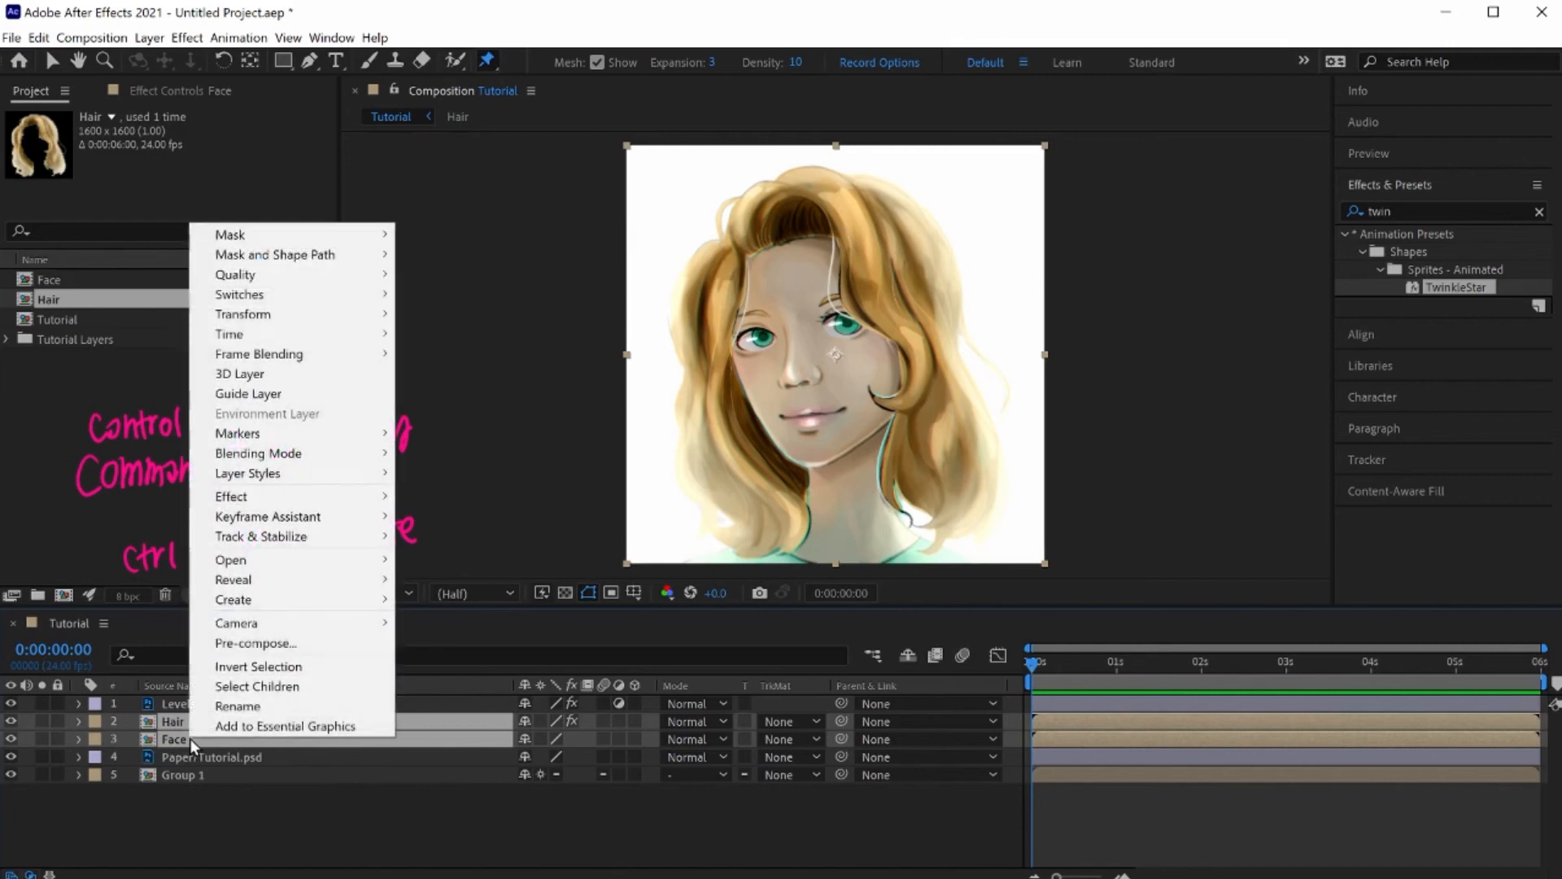
click(256, 642)
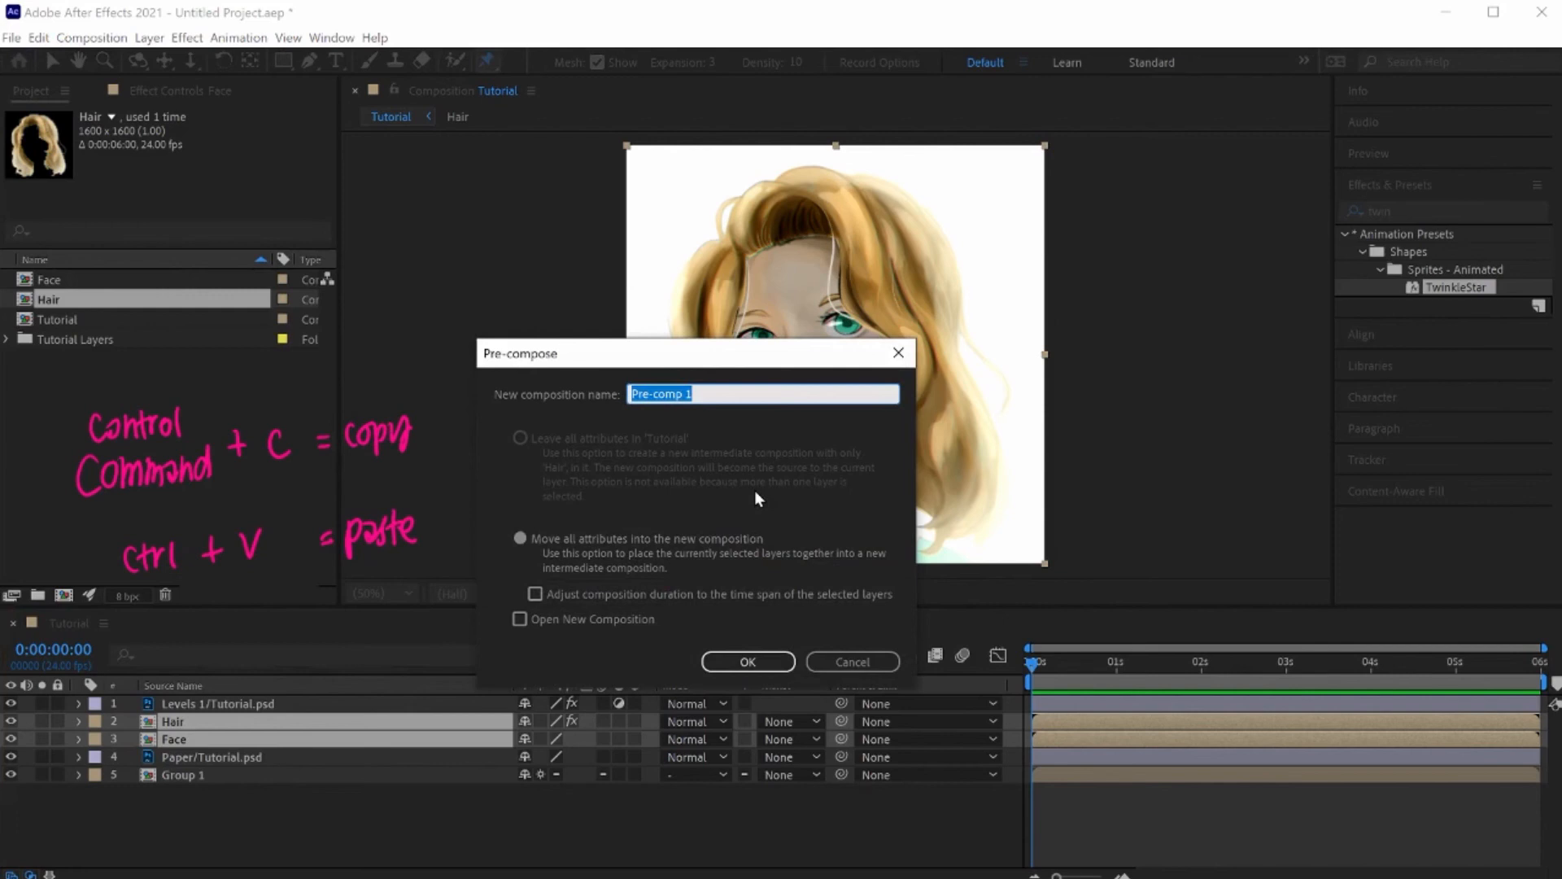
text(Portrait)
key(Return)
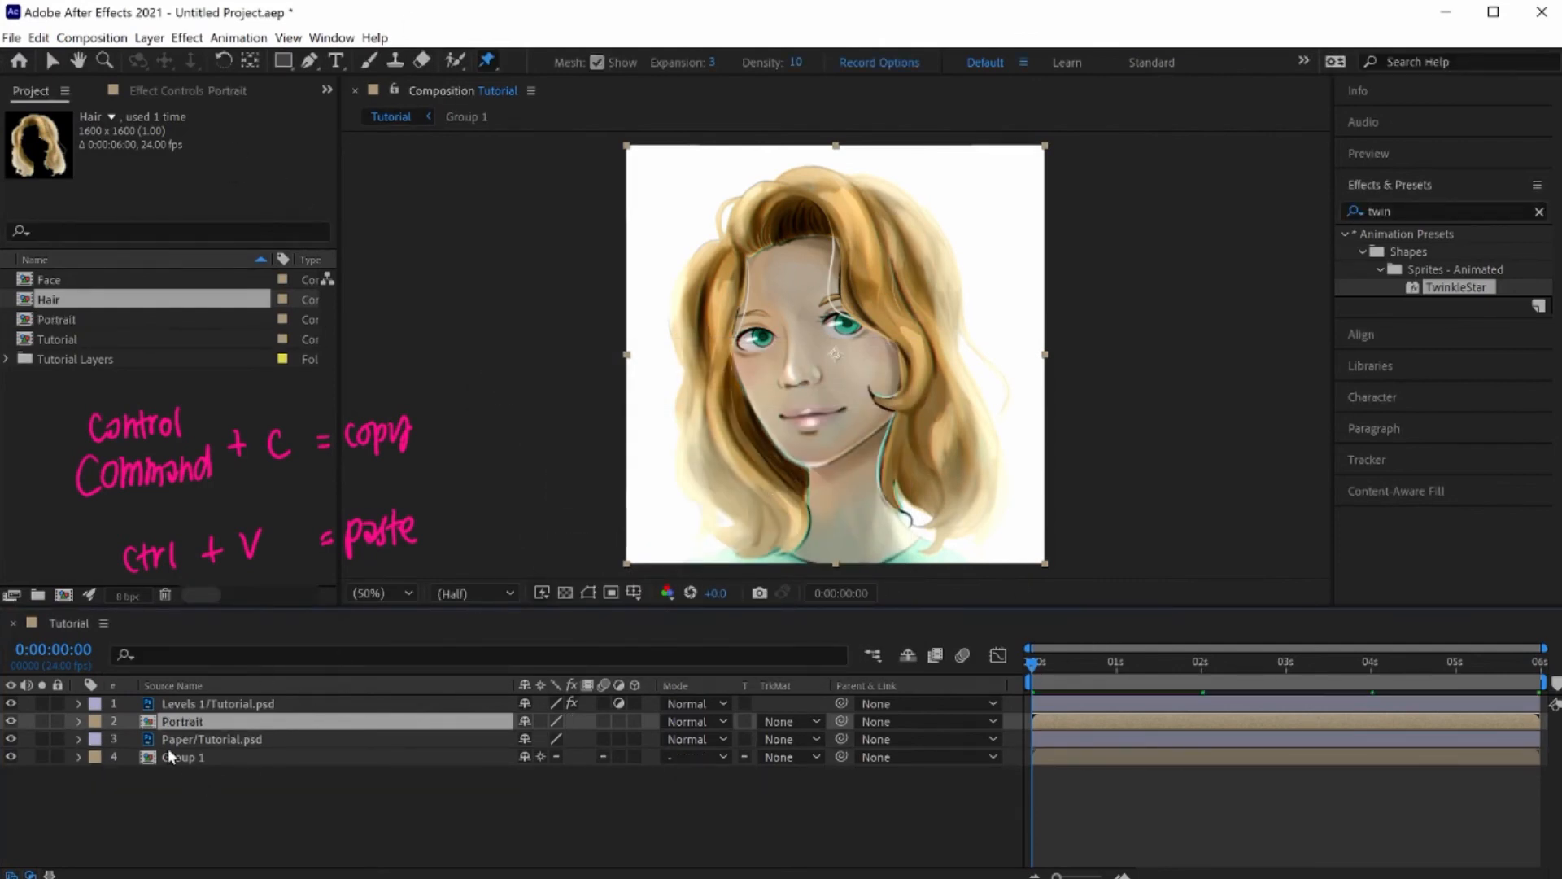
Step: Add a Position keyframe to the Portrait layer at 0:00:00:00 and shift it to just before 0:00:02:00
click(78, 722)
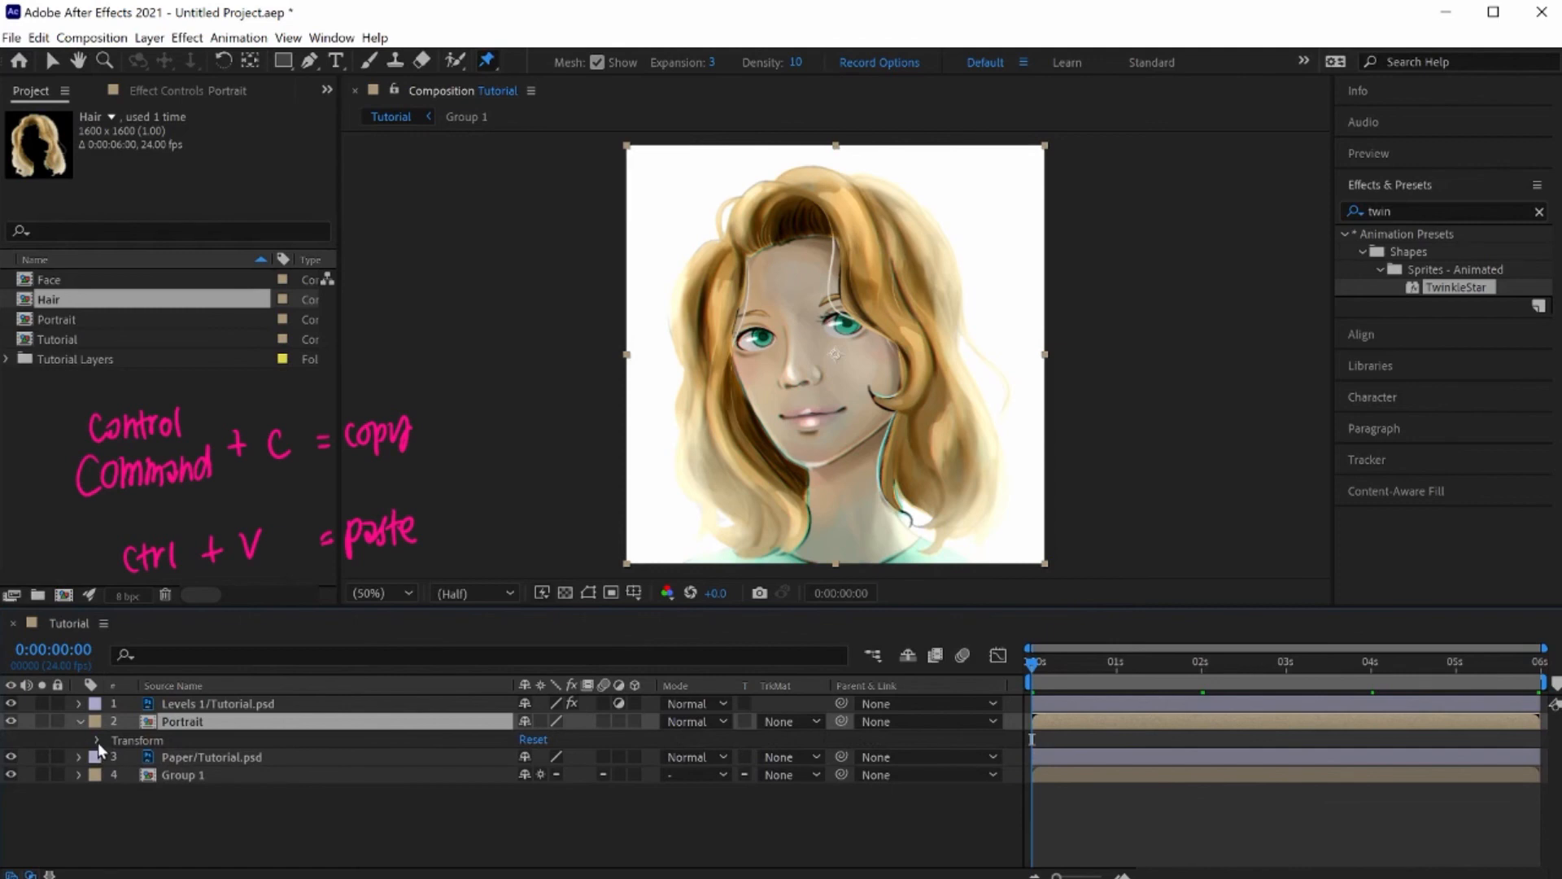
click(97, 741)
scroll(192, 789, down, 1)
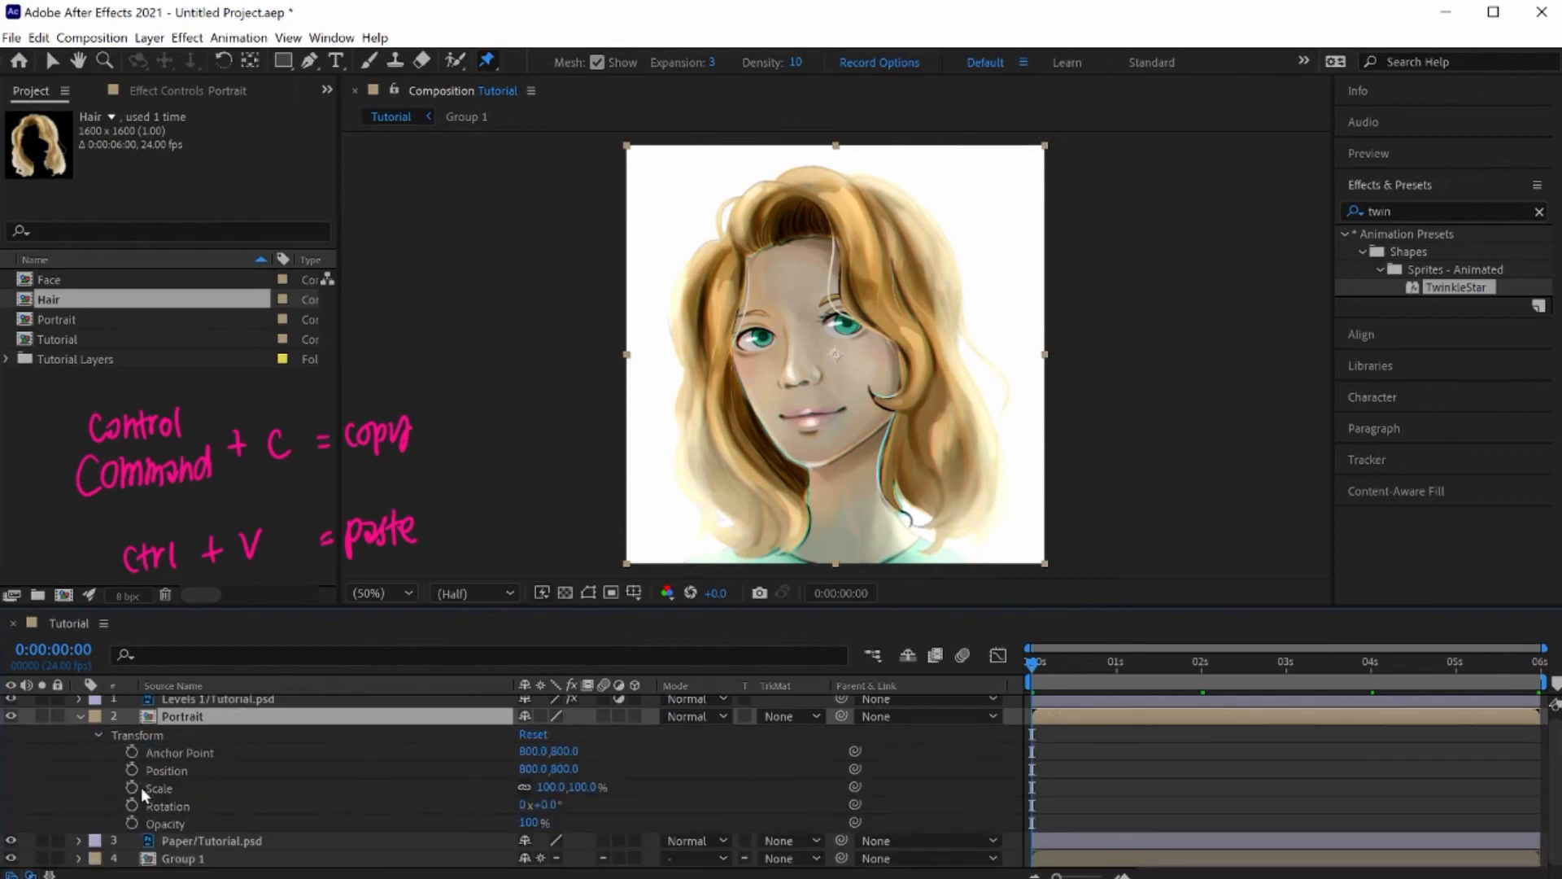
click(131, 770)
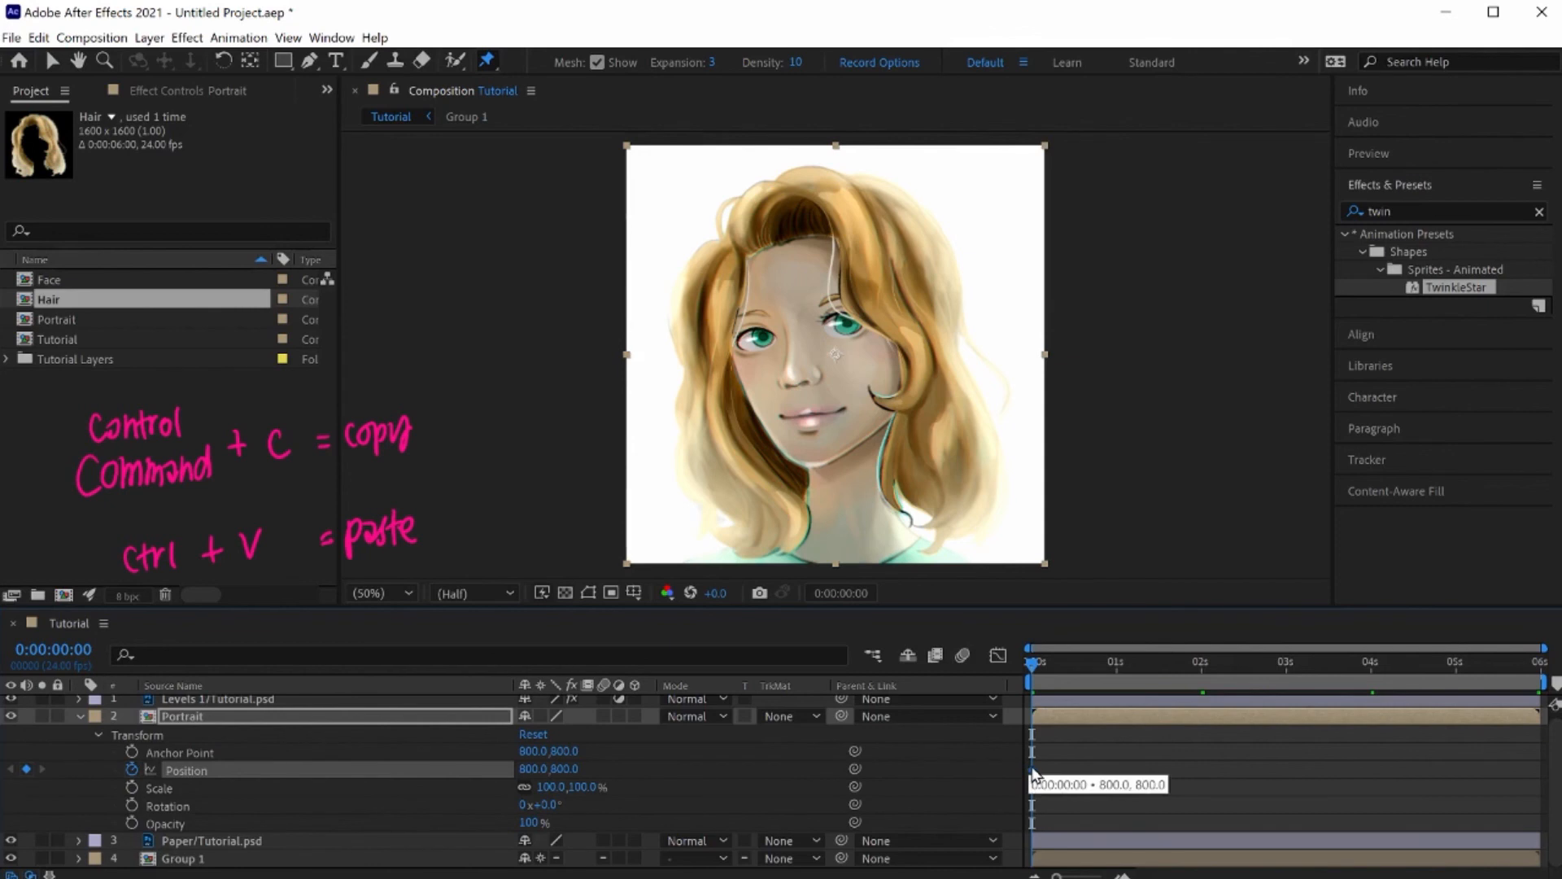
drag(1032, 769, 1195, 767)
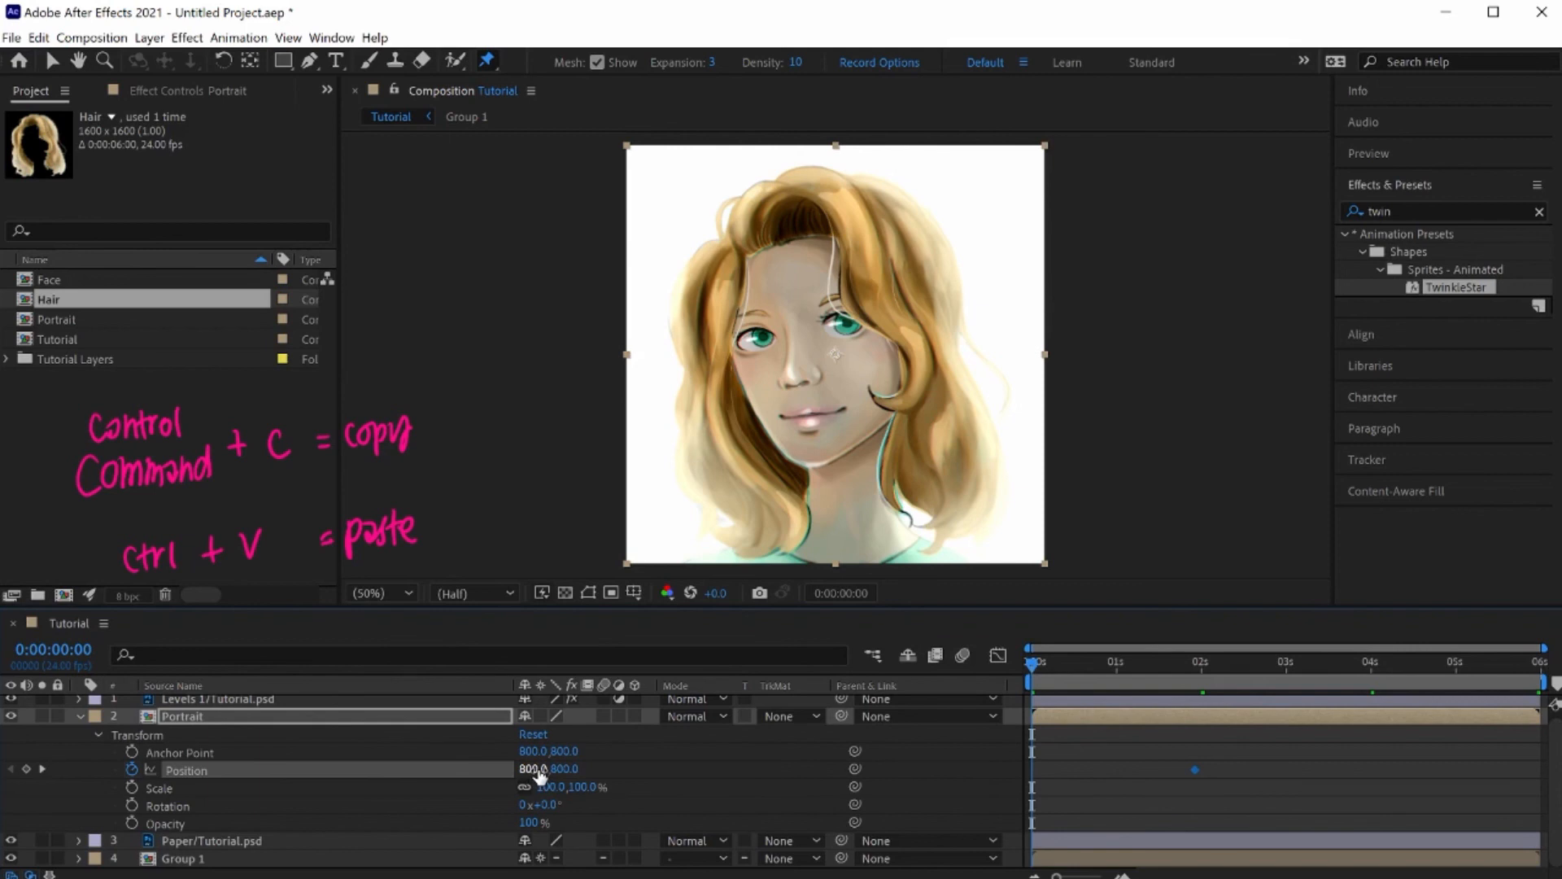
Step: Set the Portrait layer's Position to 800, 1077 at 0:00:00:00 and play back the upward movement
drag(533, 770, 574, 752)
key(ctrl+z)
drag(569, 773, 850, 785)
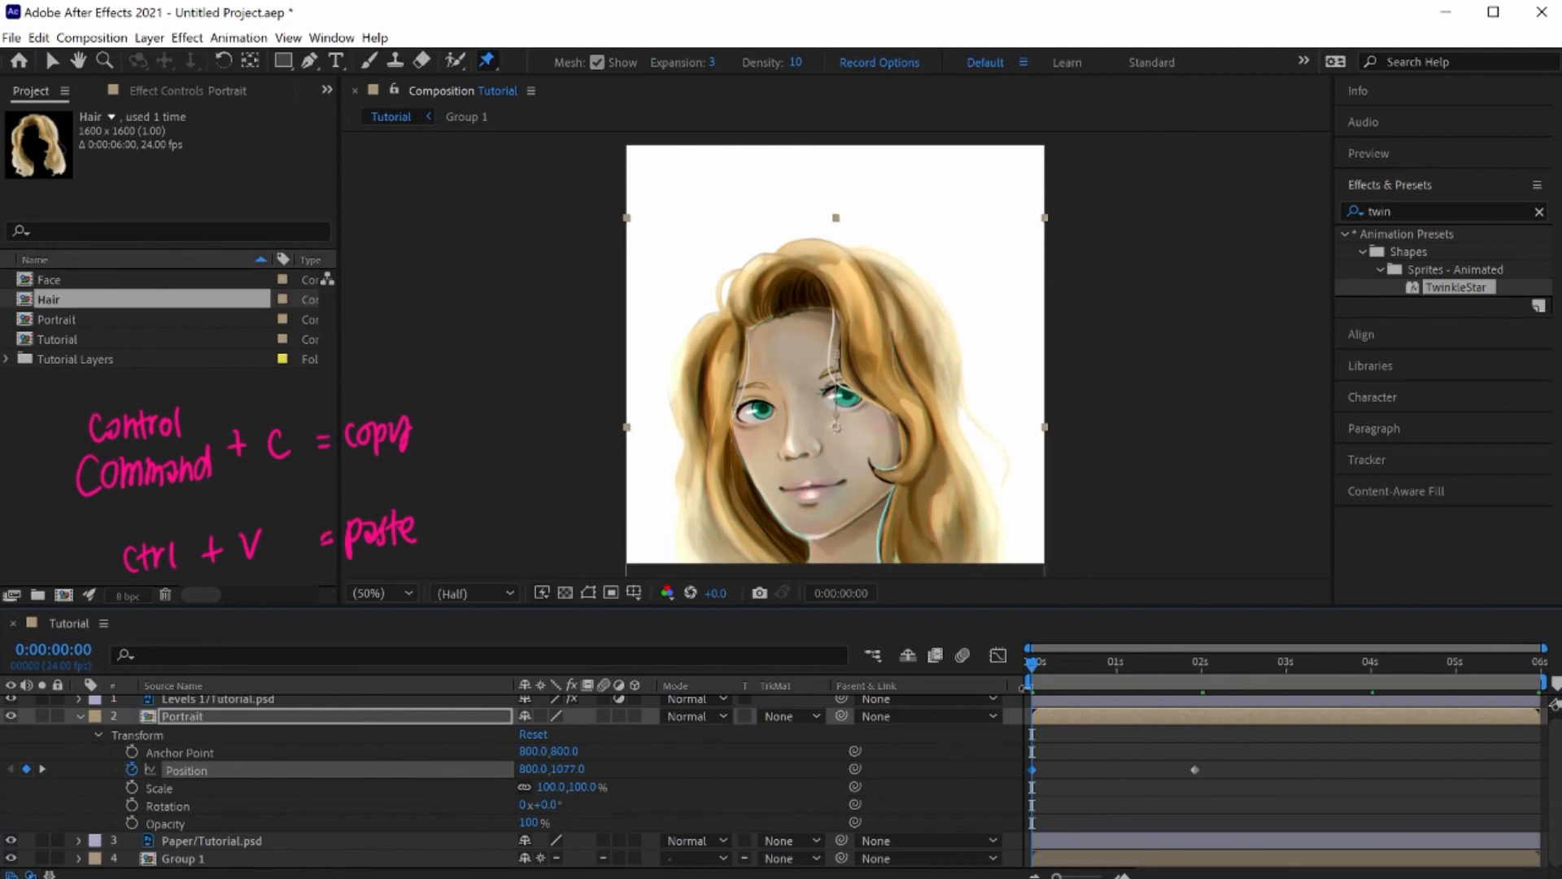
key(space)
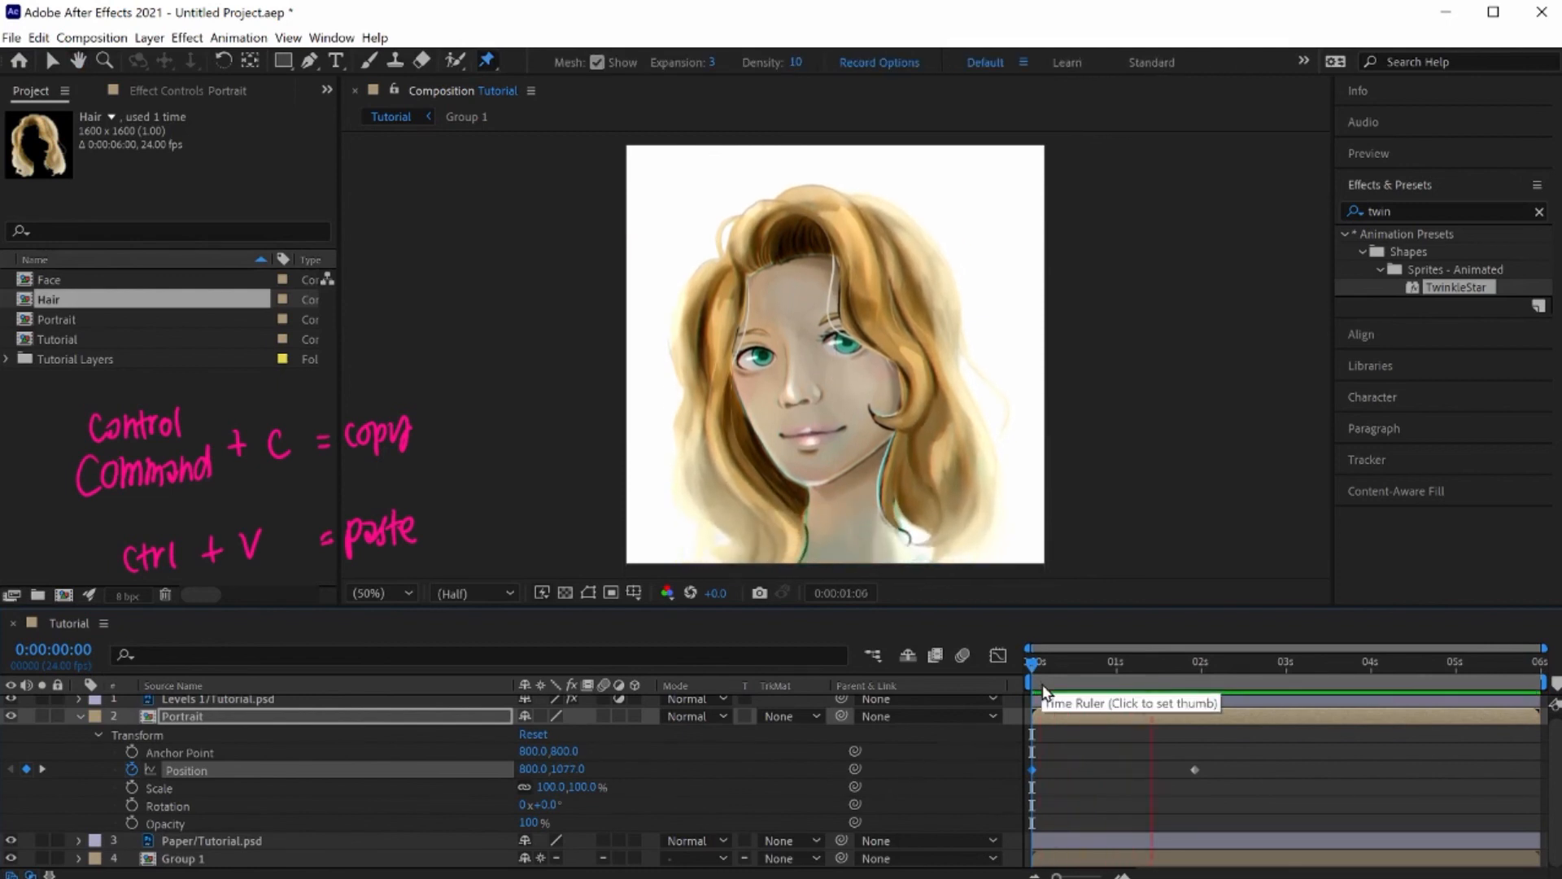
key(space)
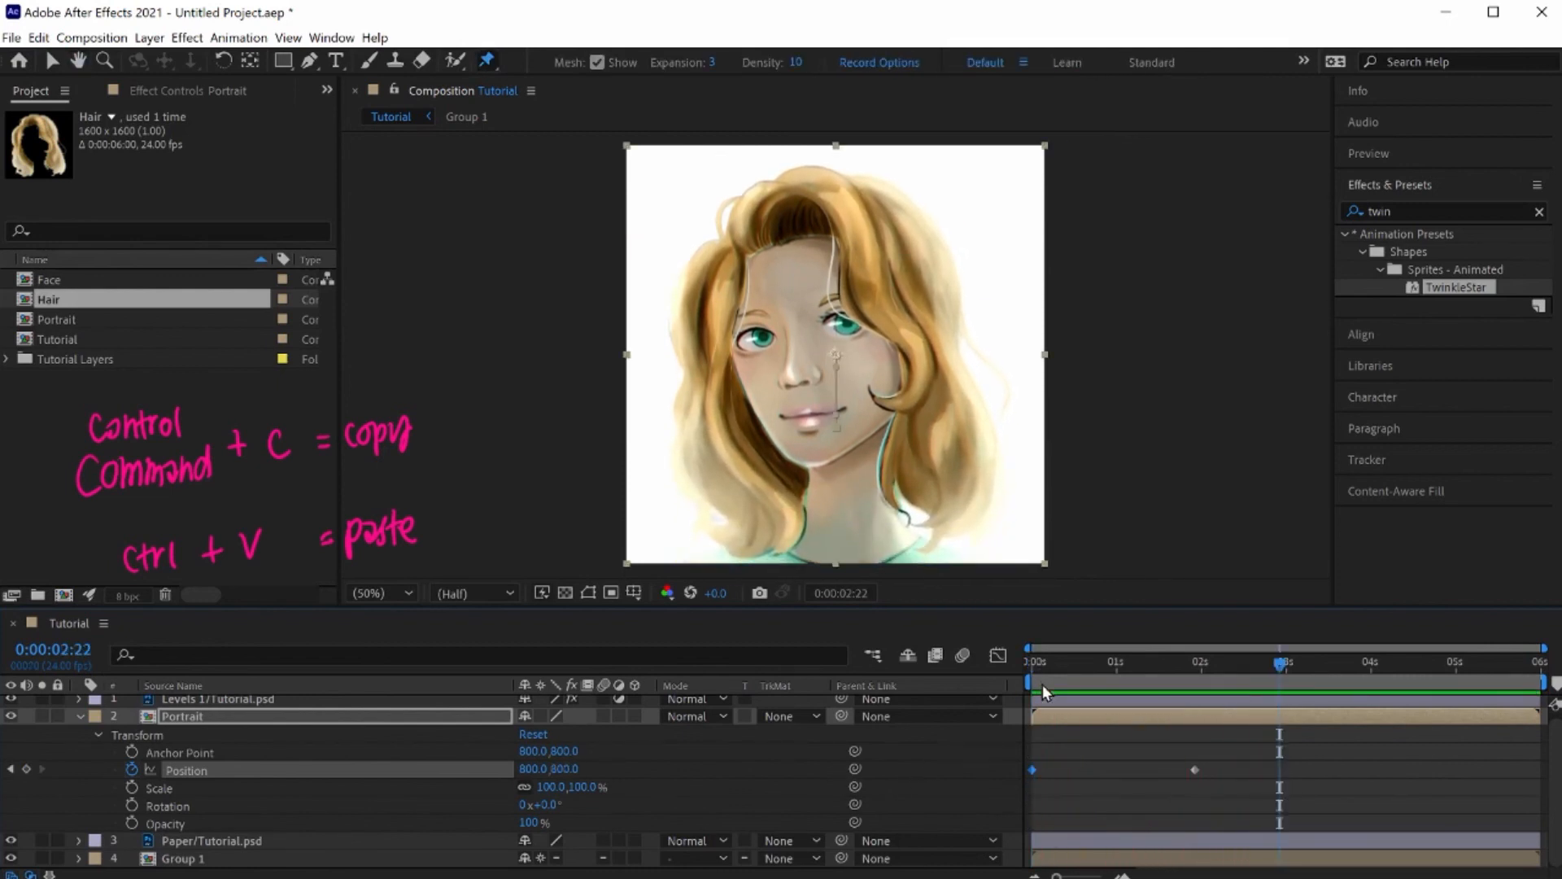
Step: Move the Portrait layer's second Position keyframe earlier to about 0:00:01:05 and replay the movement from the start
click(1190, 765)
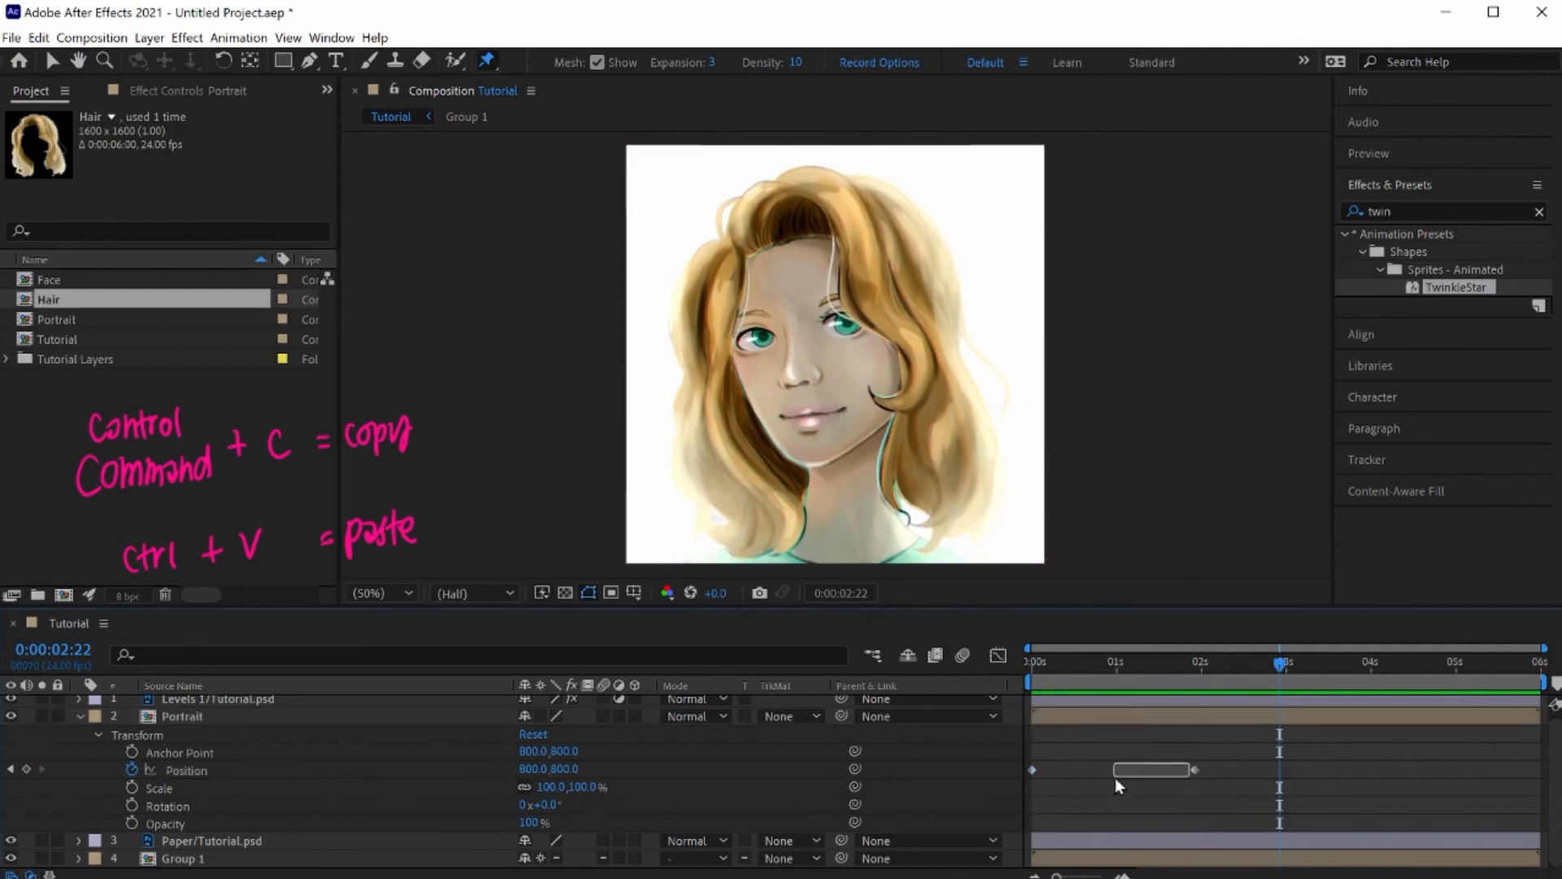
drag(1195, 770, 1140, 769)
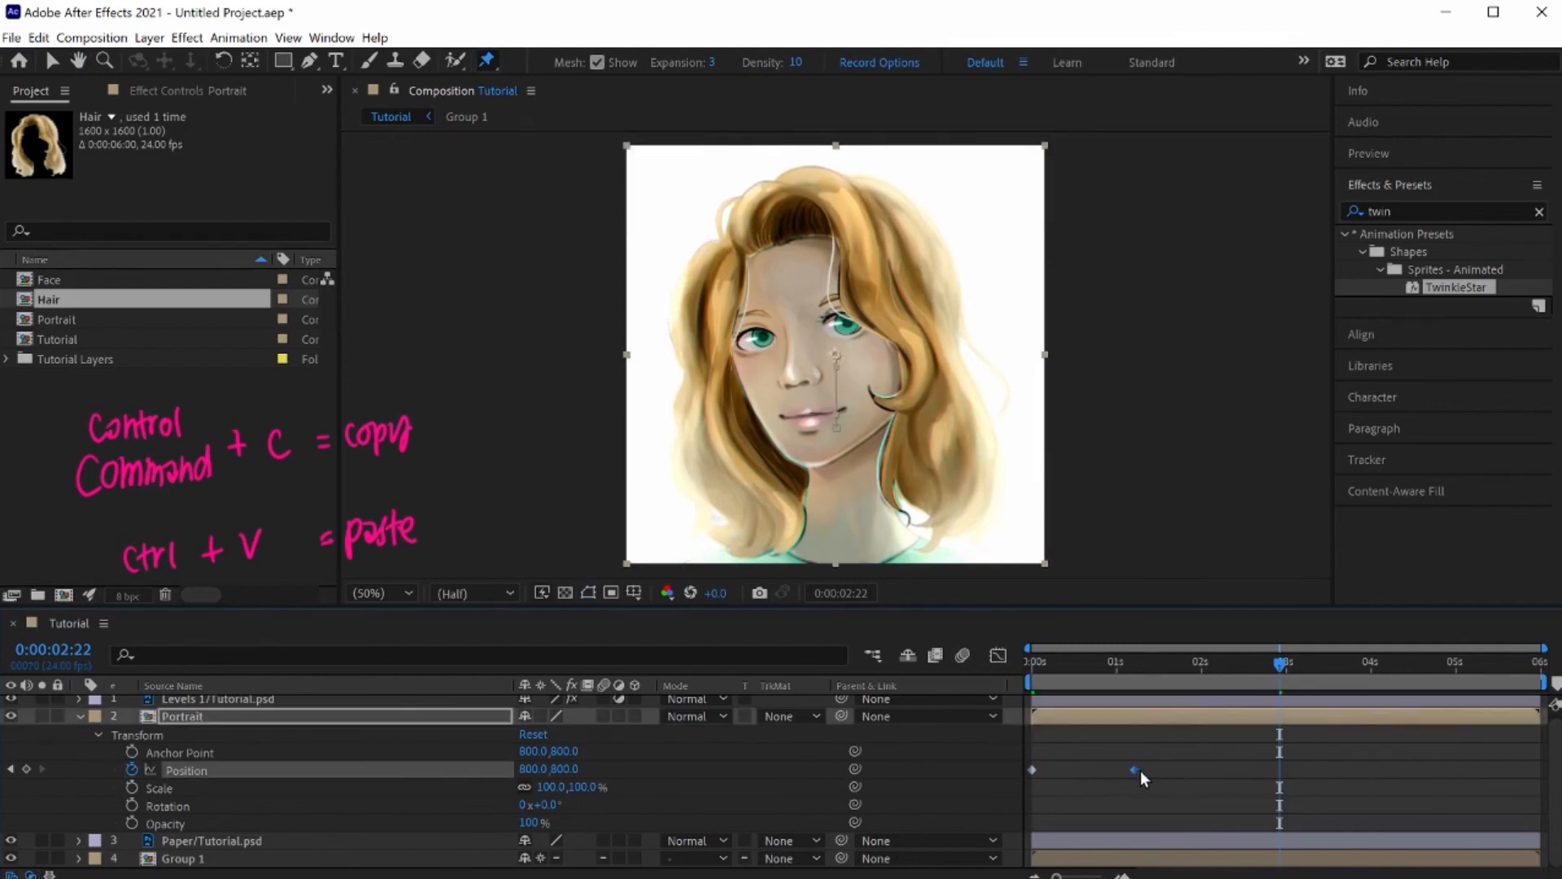
drag(1280, 663, 1200, 663)
key(space)
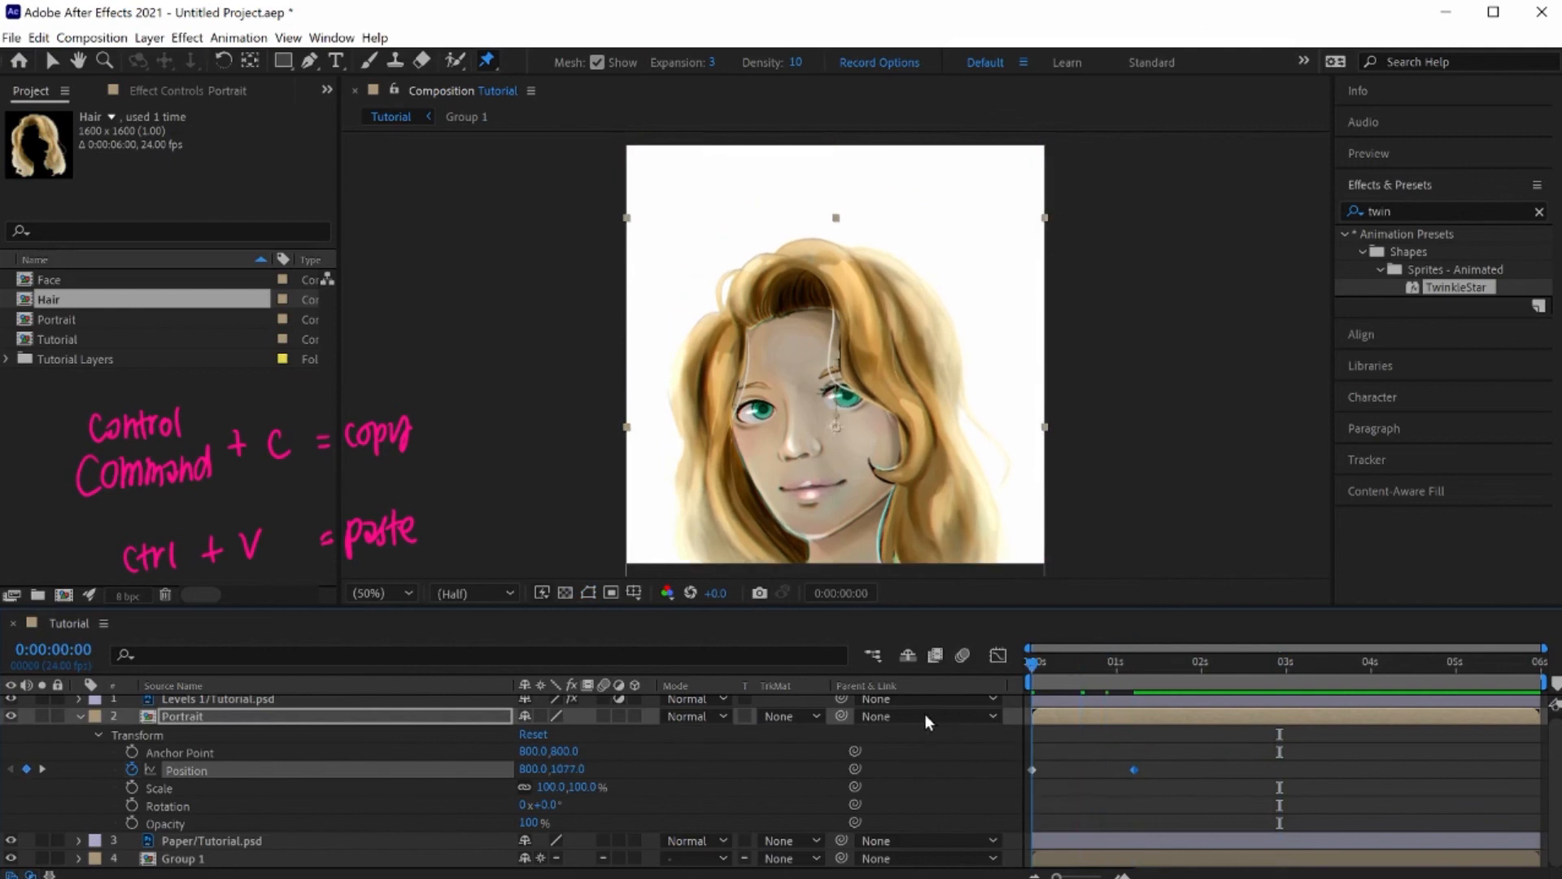
Step: Fade the Portrait layer in with Opacity keyframes of 0% at 0:00:00:00 and 100% at 0:00:01:05
key(space)
drag(1189, 668, 945, 671)
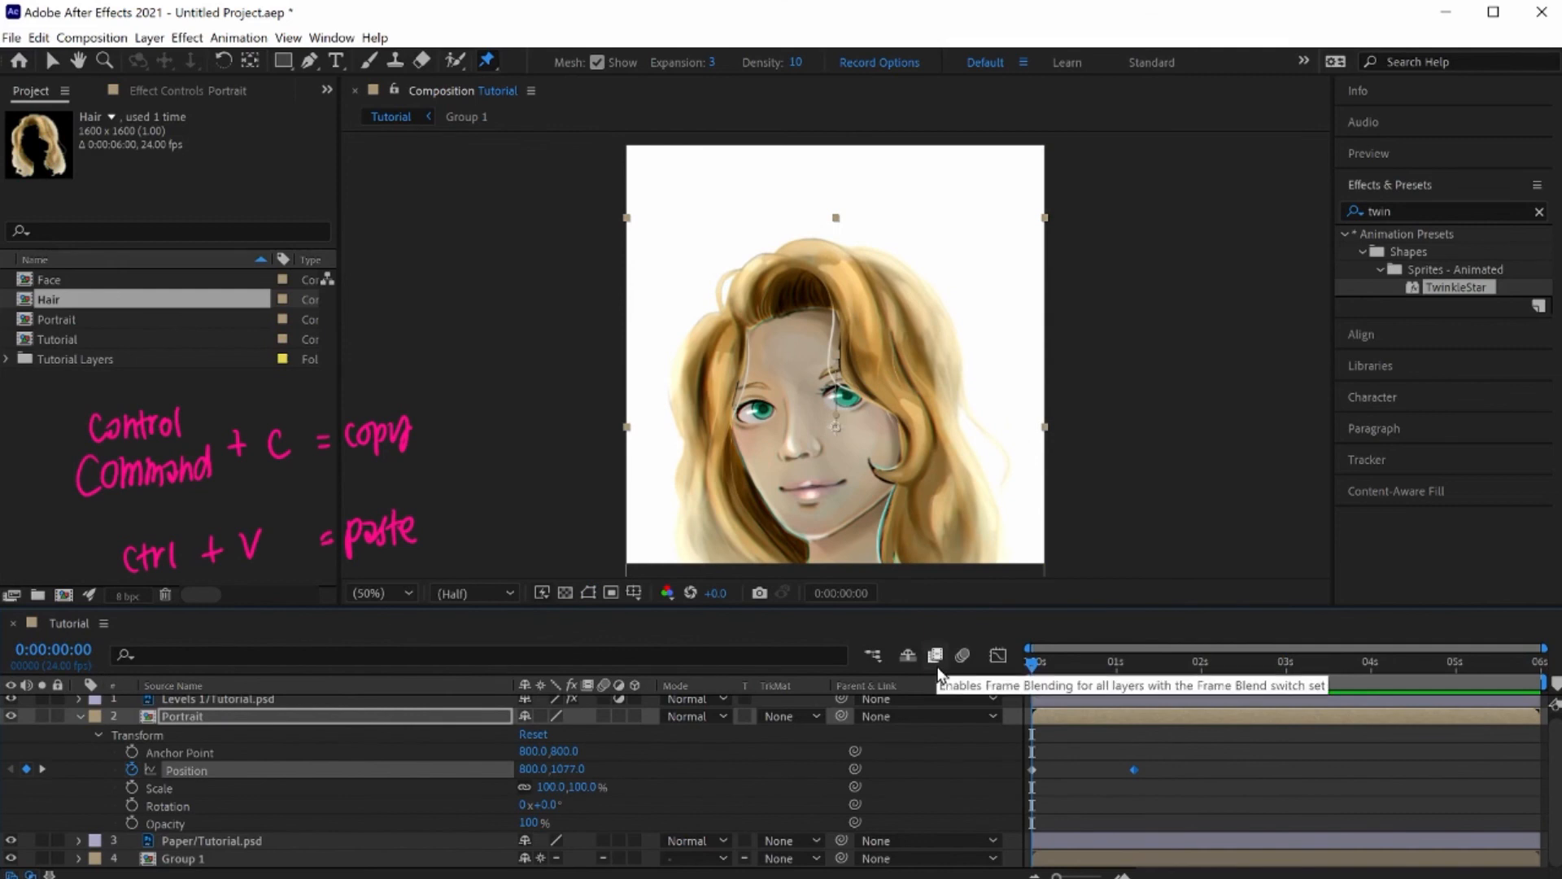
drag(1033, 666, 981, 731)
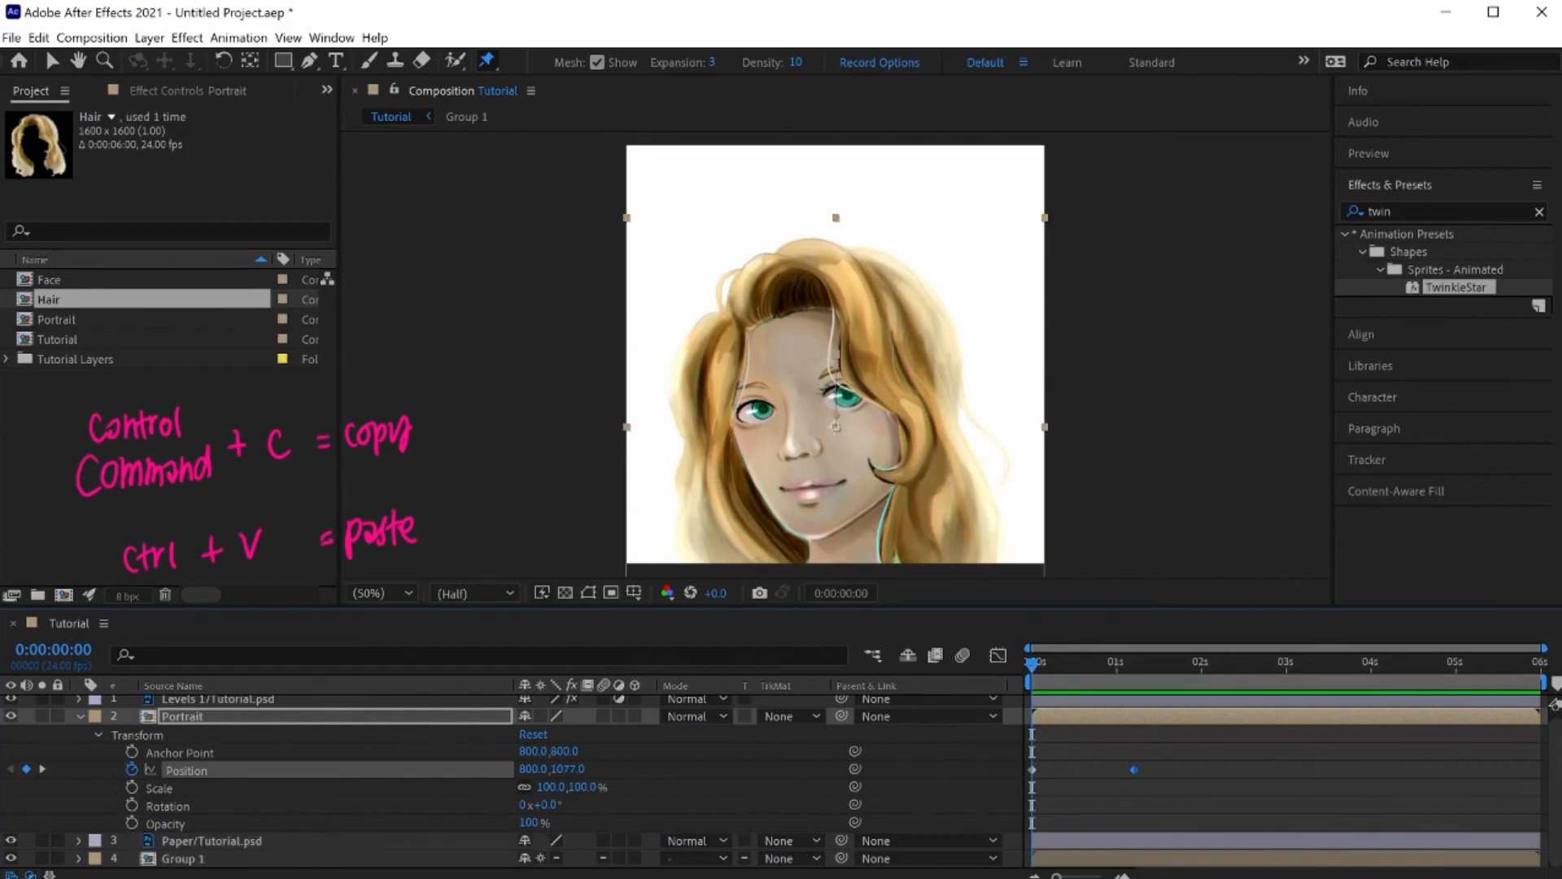
click(132, 823)
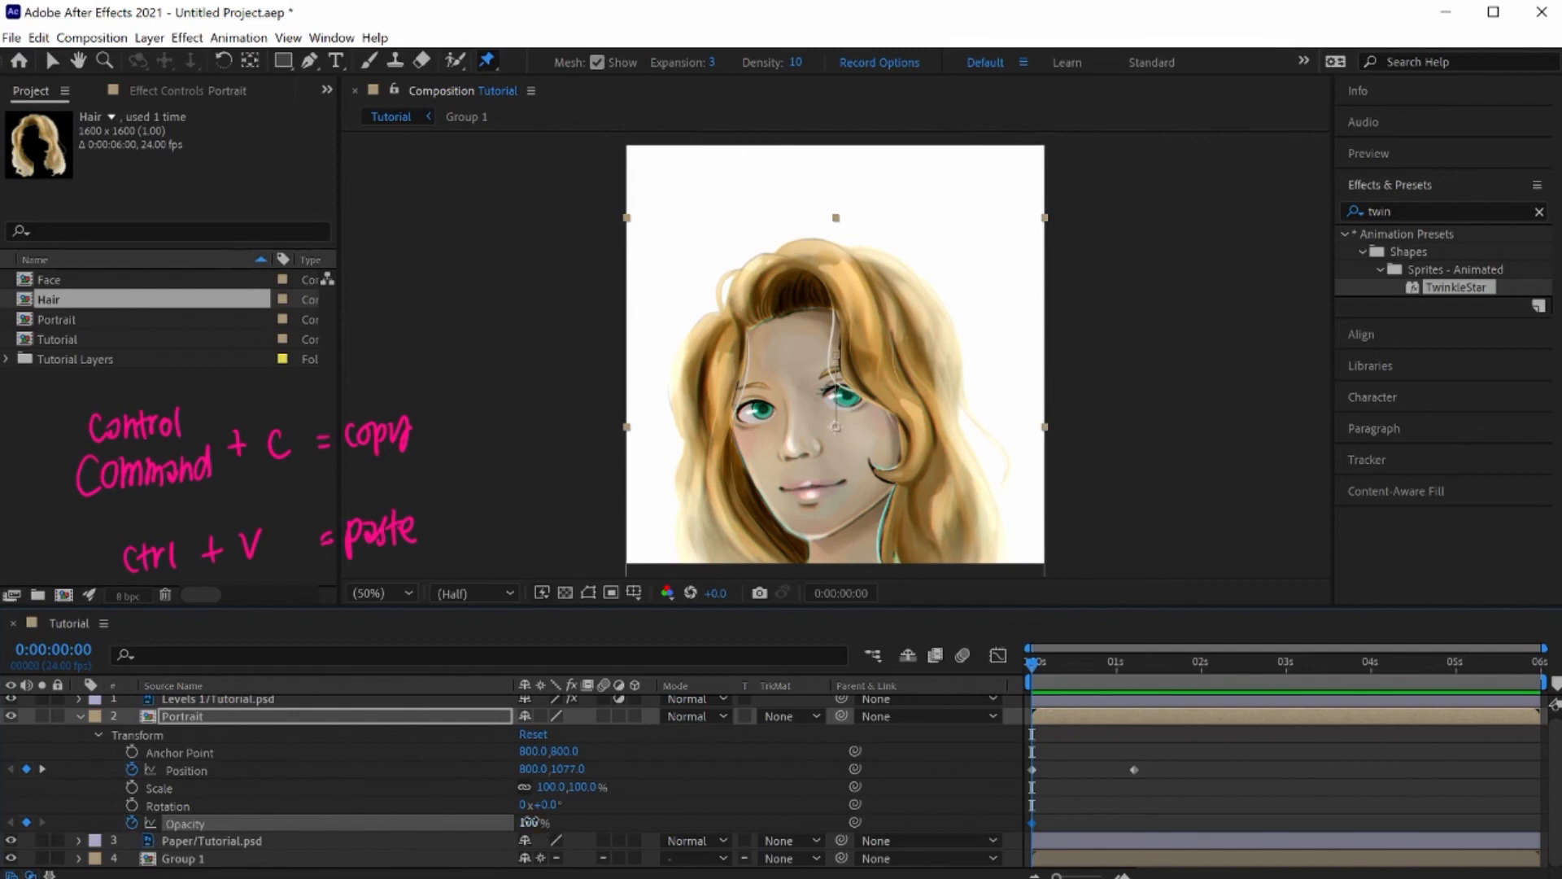
drag(532, 823, 422, 820)
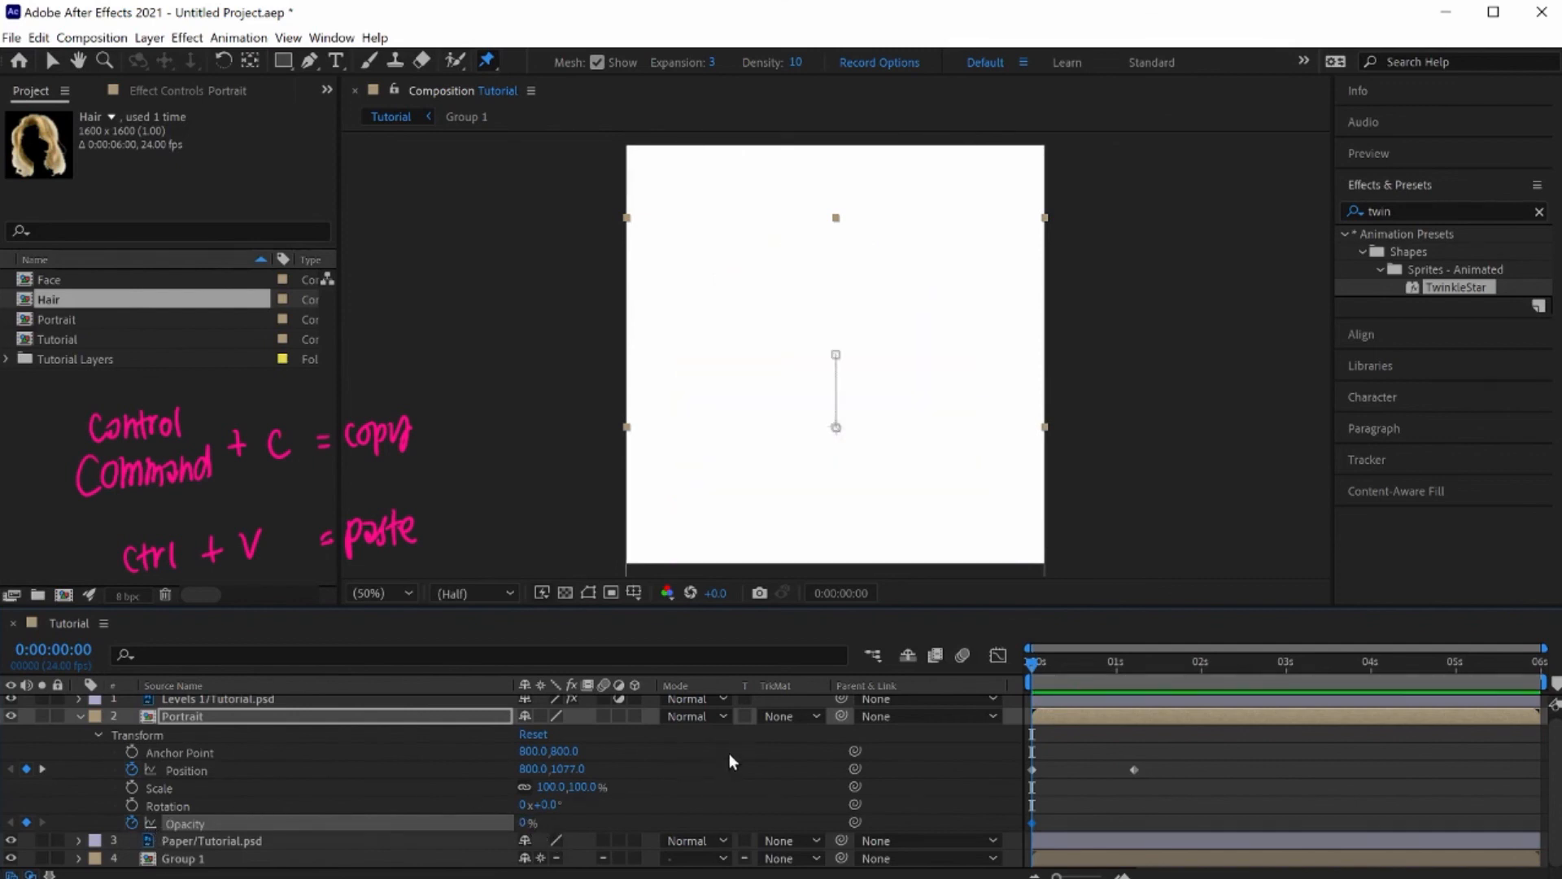
drag(1032, 663, 1137, 673)
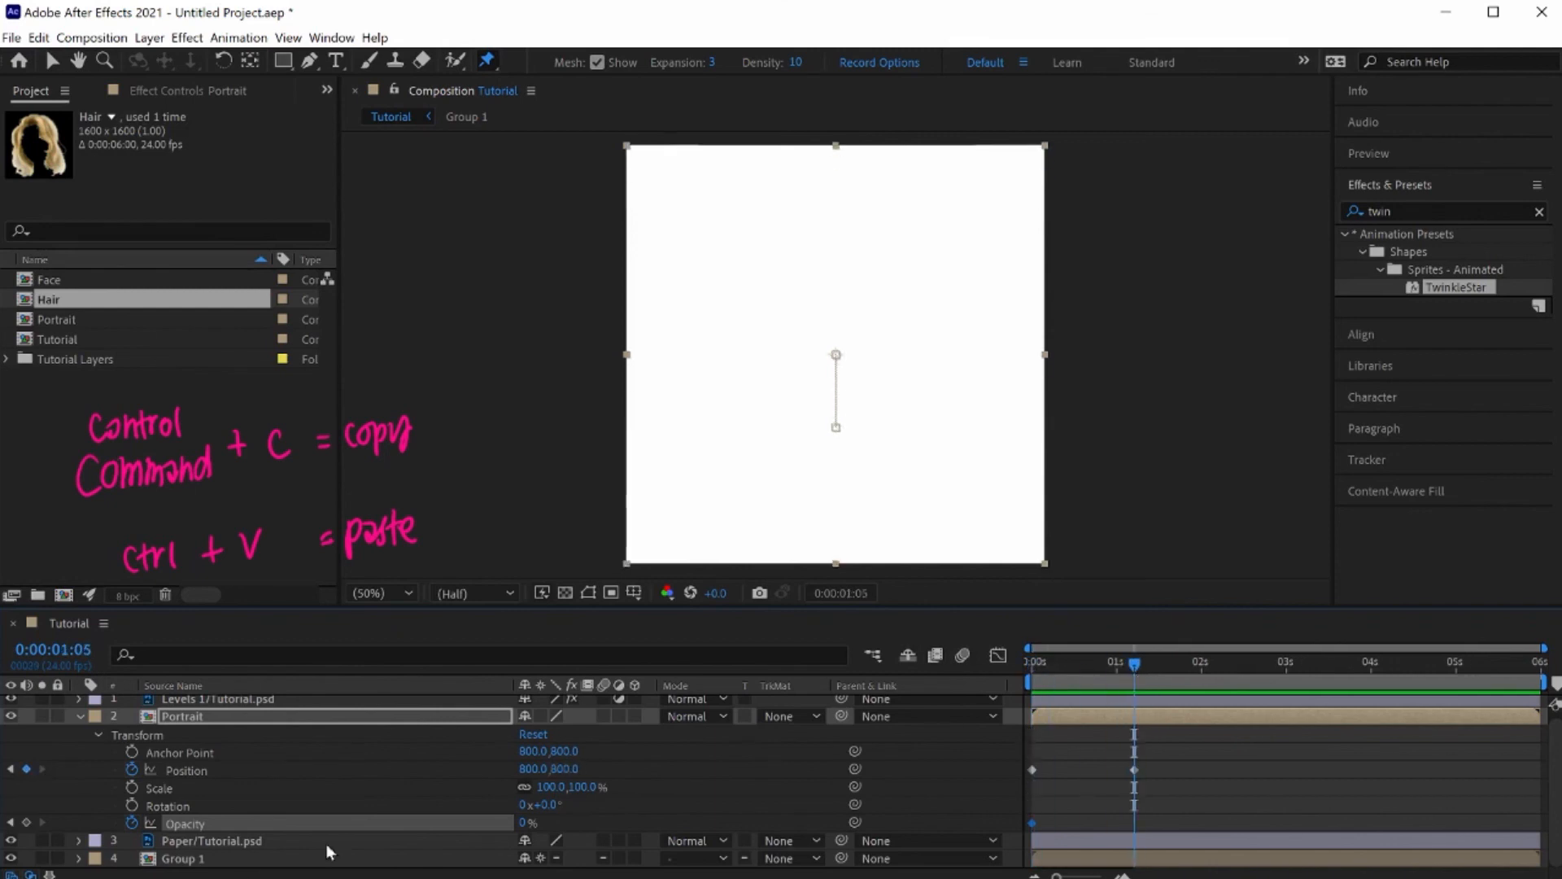
drag(525, 823, 898, 814)
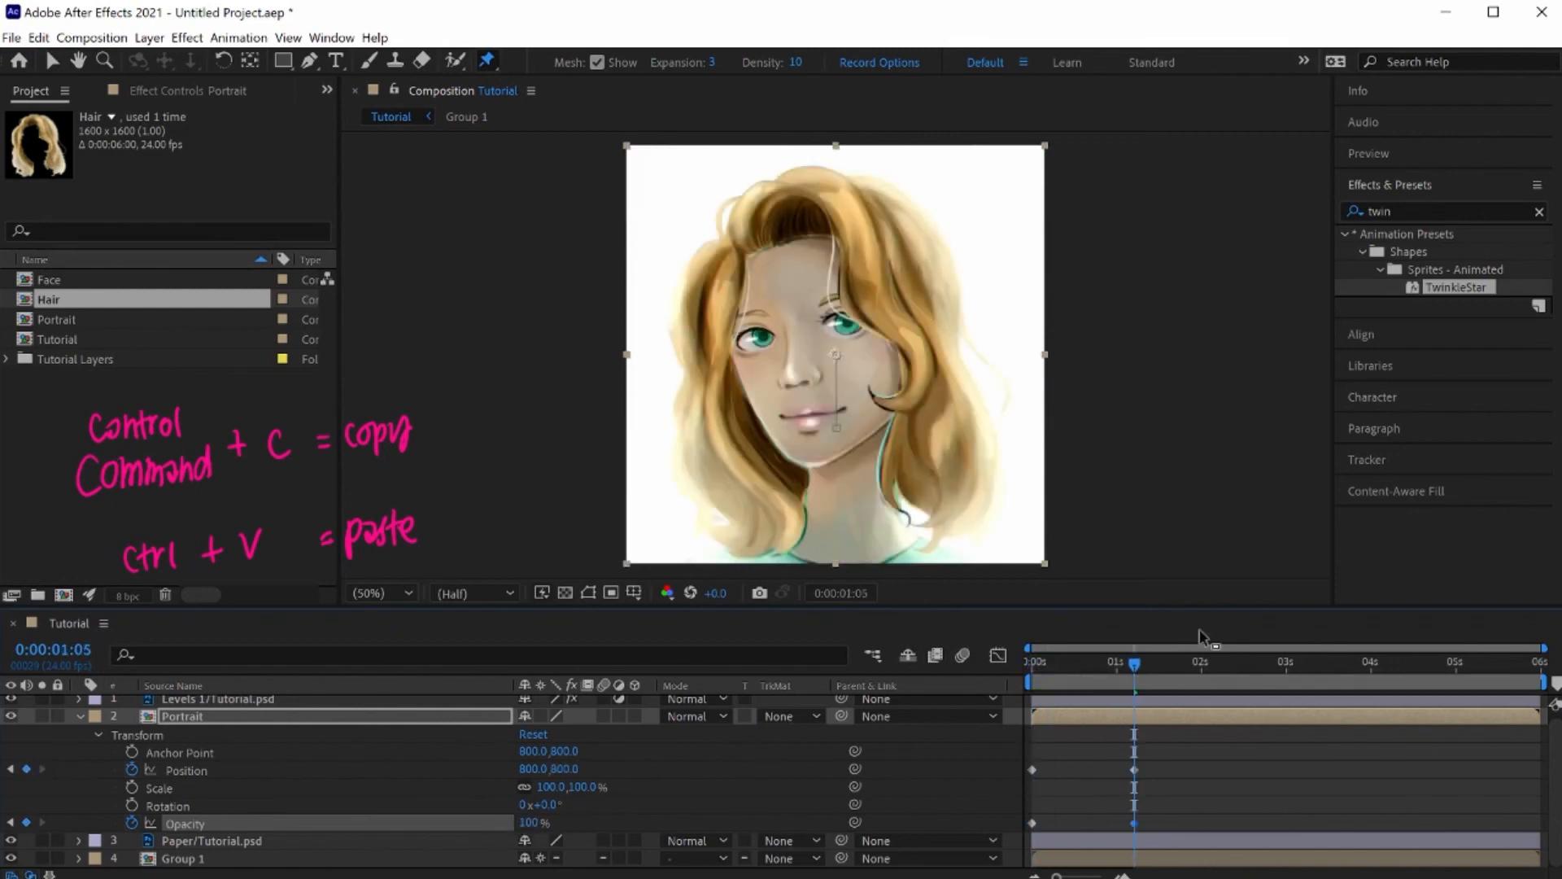
Step: Fade the Portrait layer out with Opacity keyframes of 100% at 0:00:05:06 and 0% at 0:00:05:23, and play back from the start
drag(1137, 667, 1474, 673)
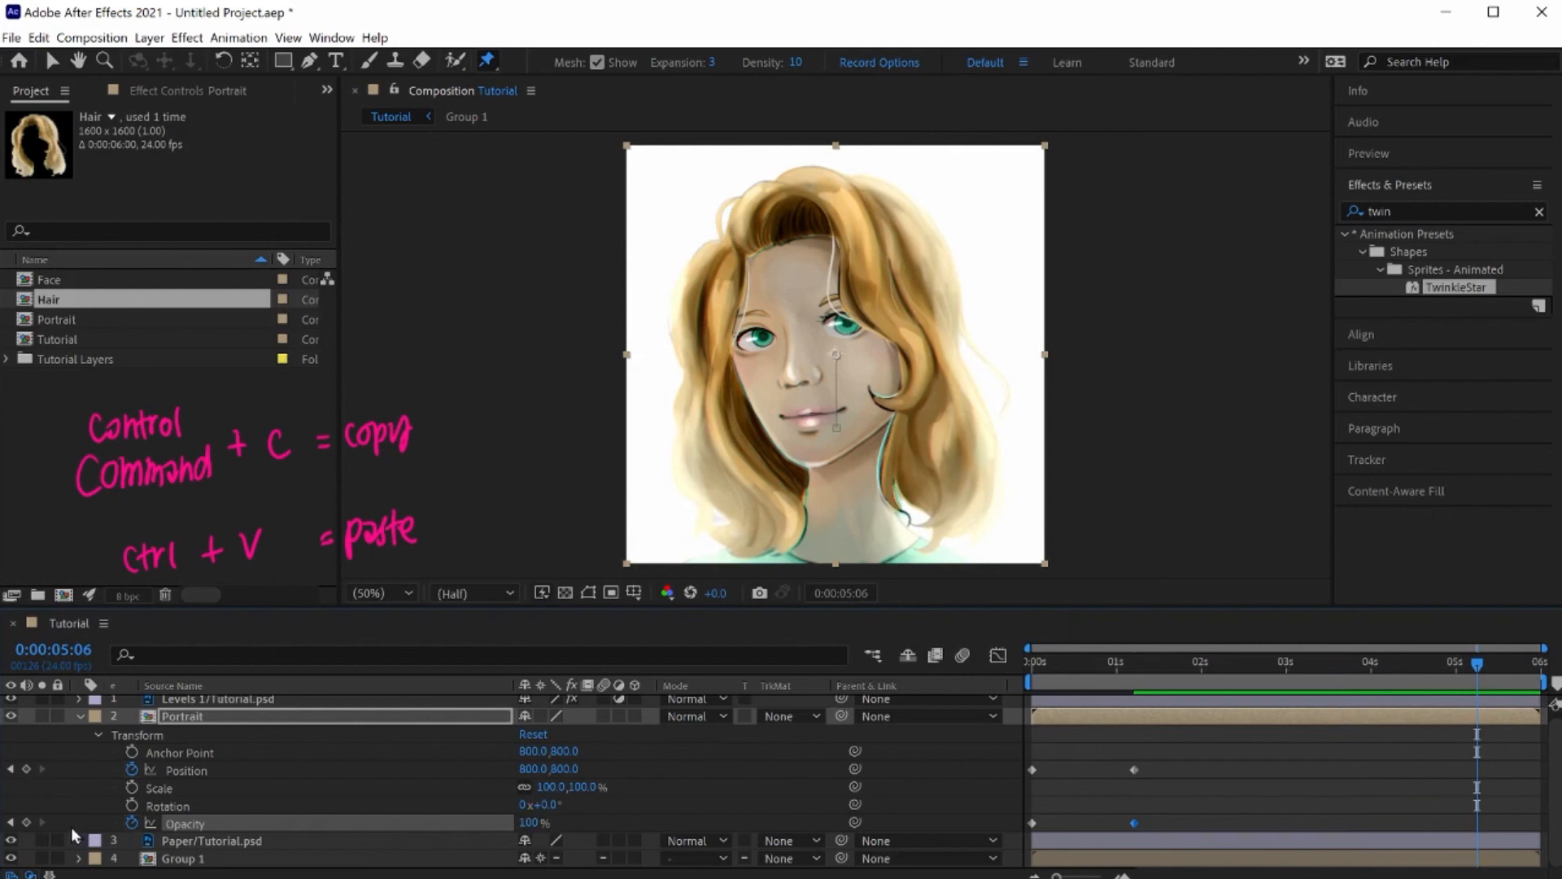
click(26, 823)
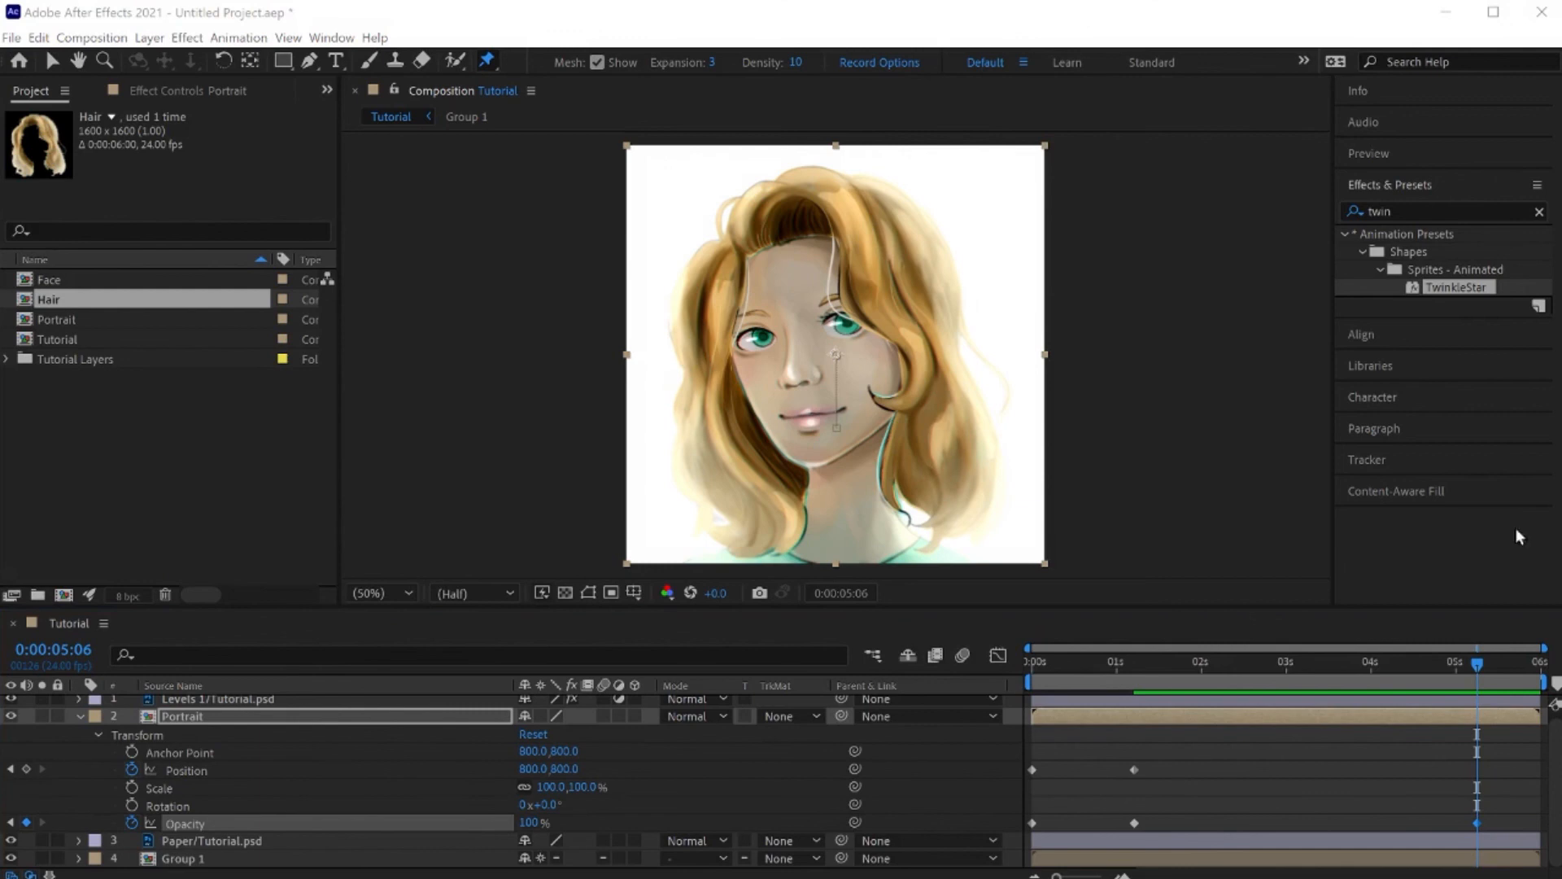
drag(1476, 661, 1540, 660)
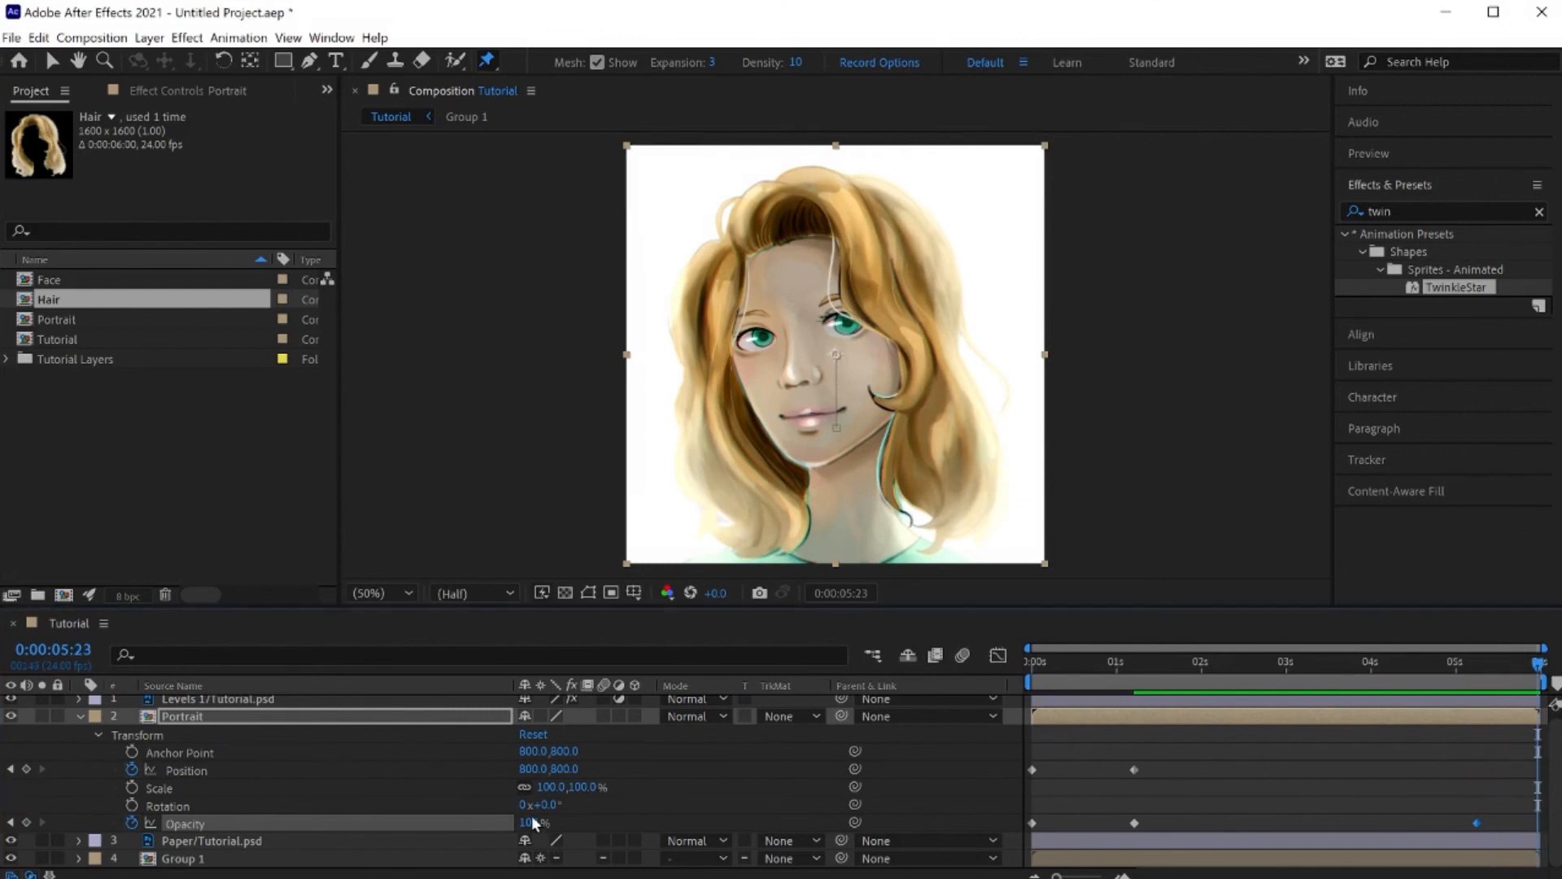
drag(530, 822, 330, 809)
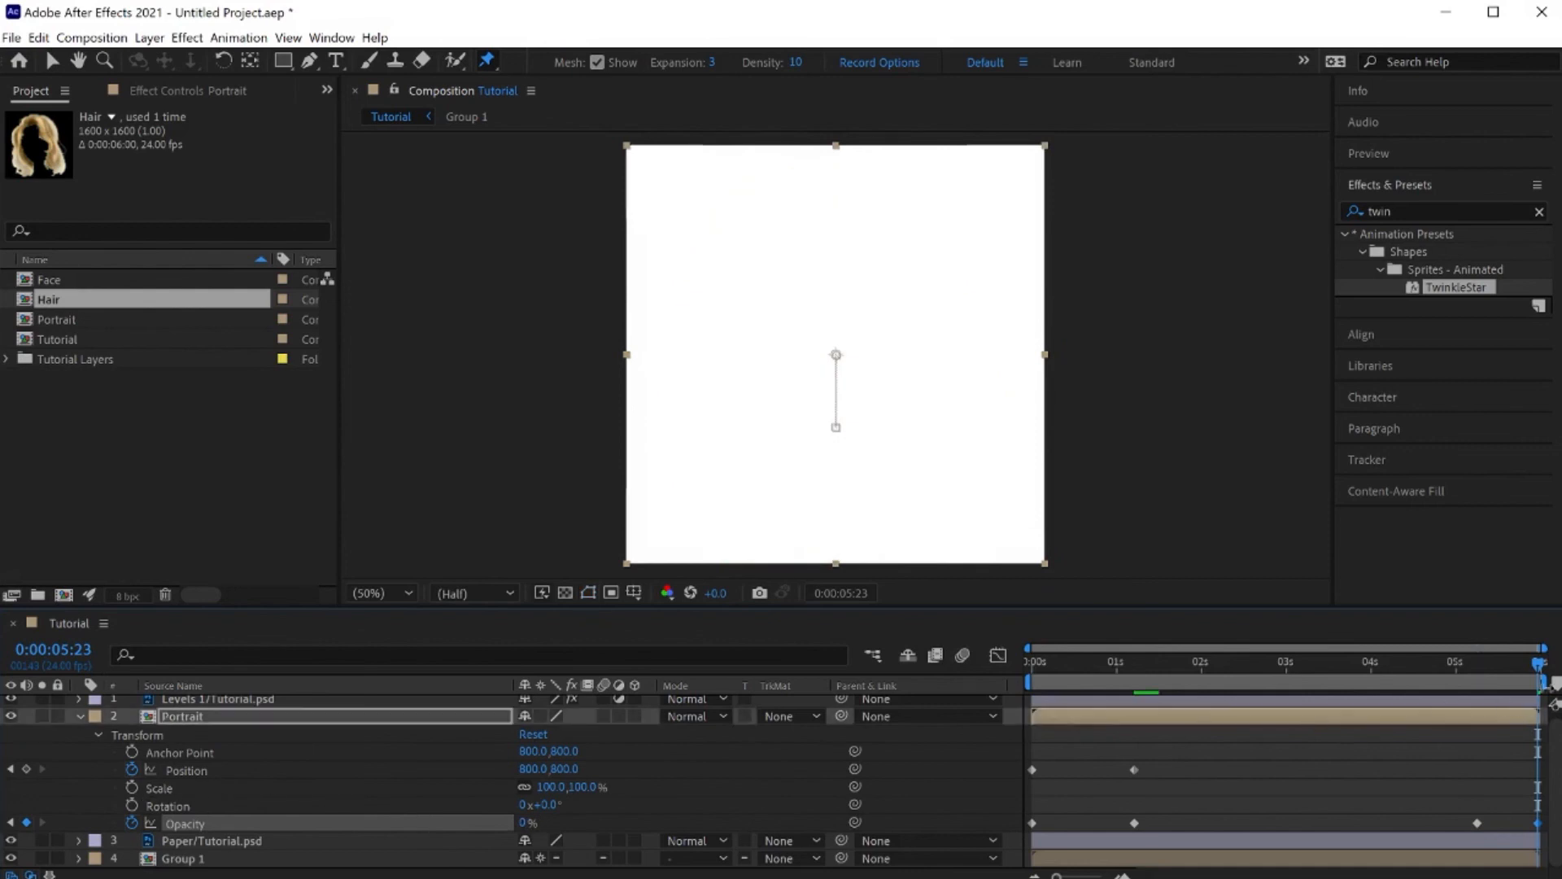
drag(1540, 663, 810, 716)
key(space)
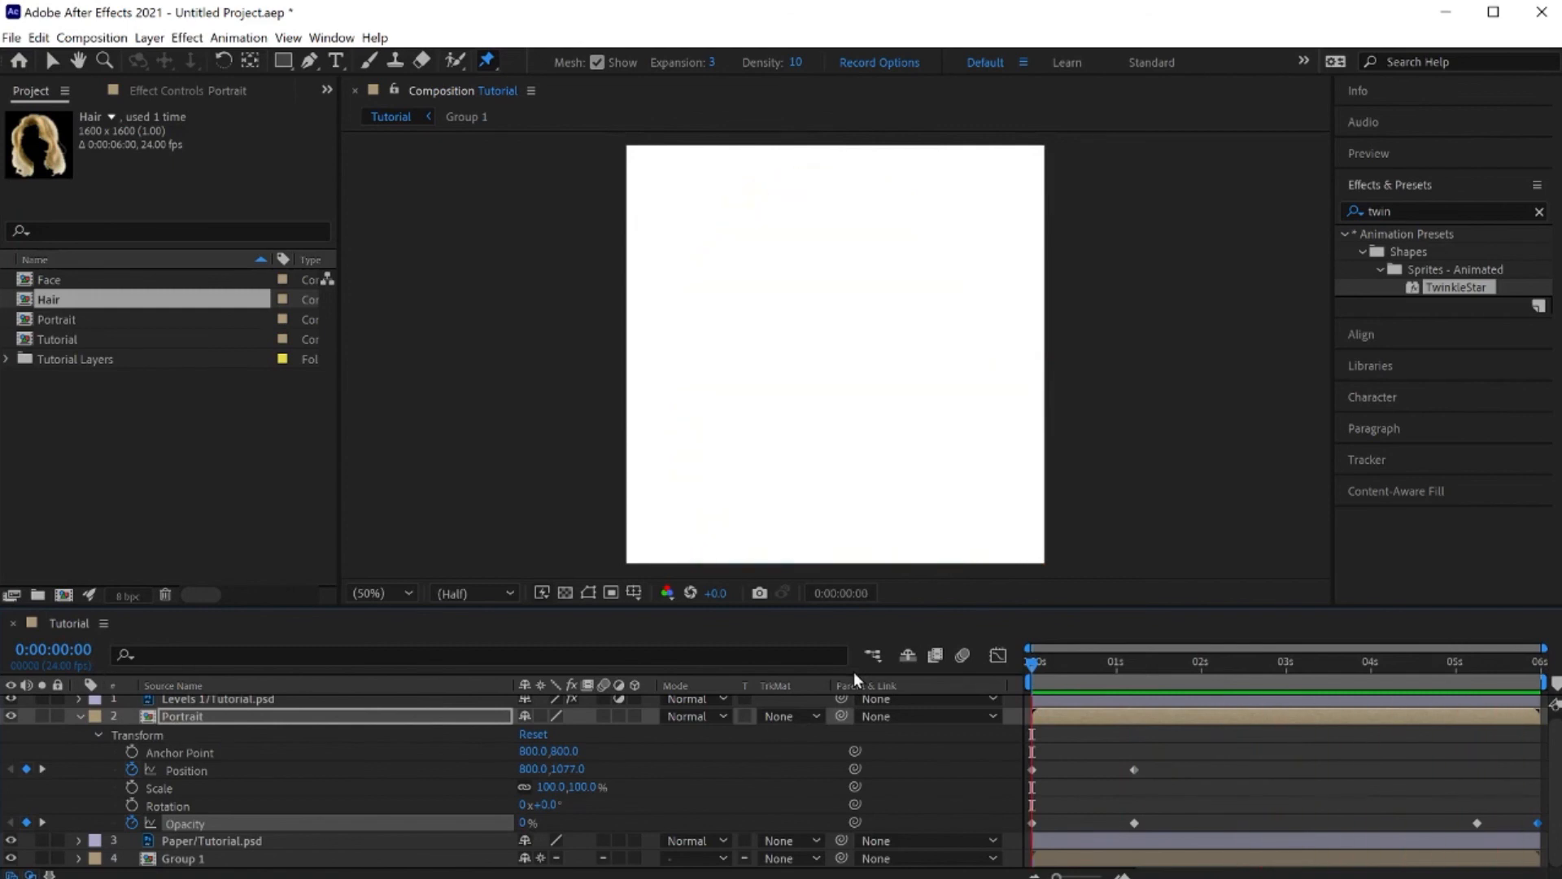
key(space)
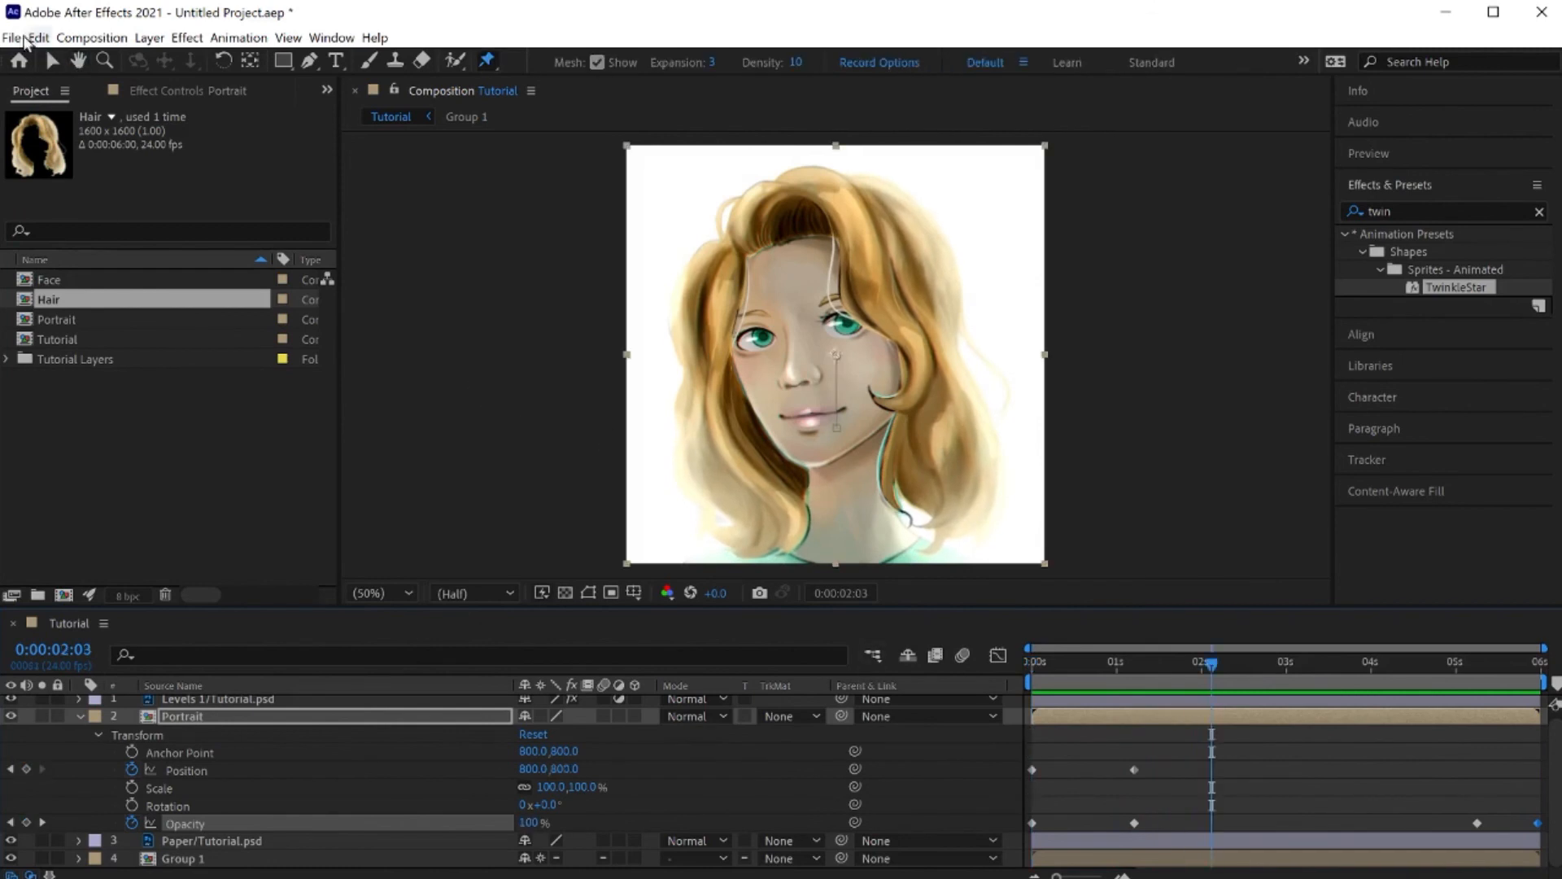
Step: Export the Tutorial composition to the Adobe Media Encoder queue
click(9, 38)
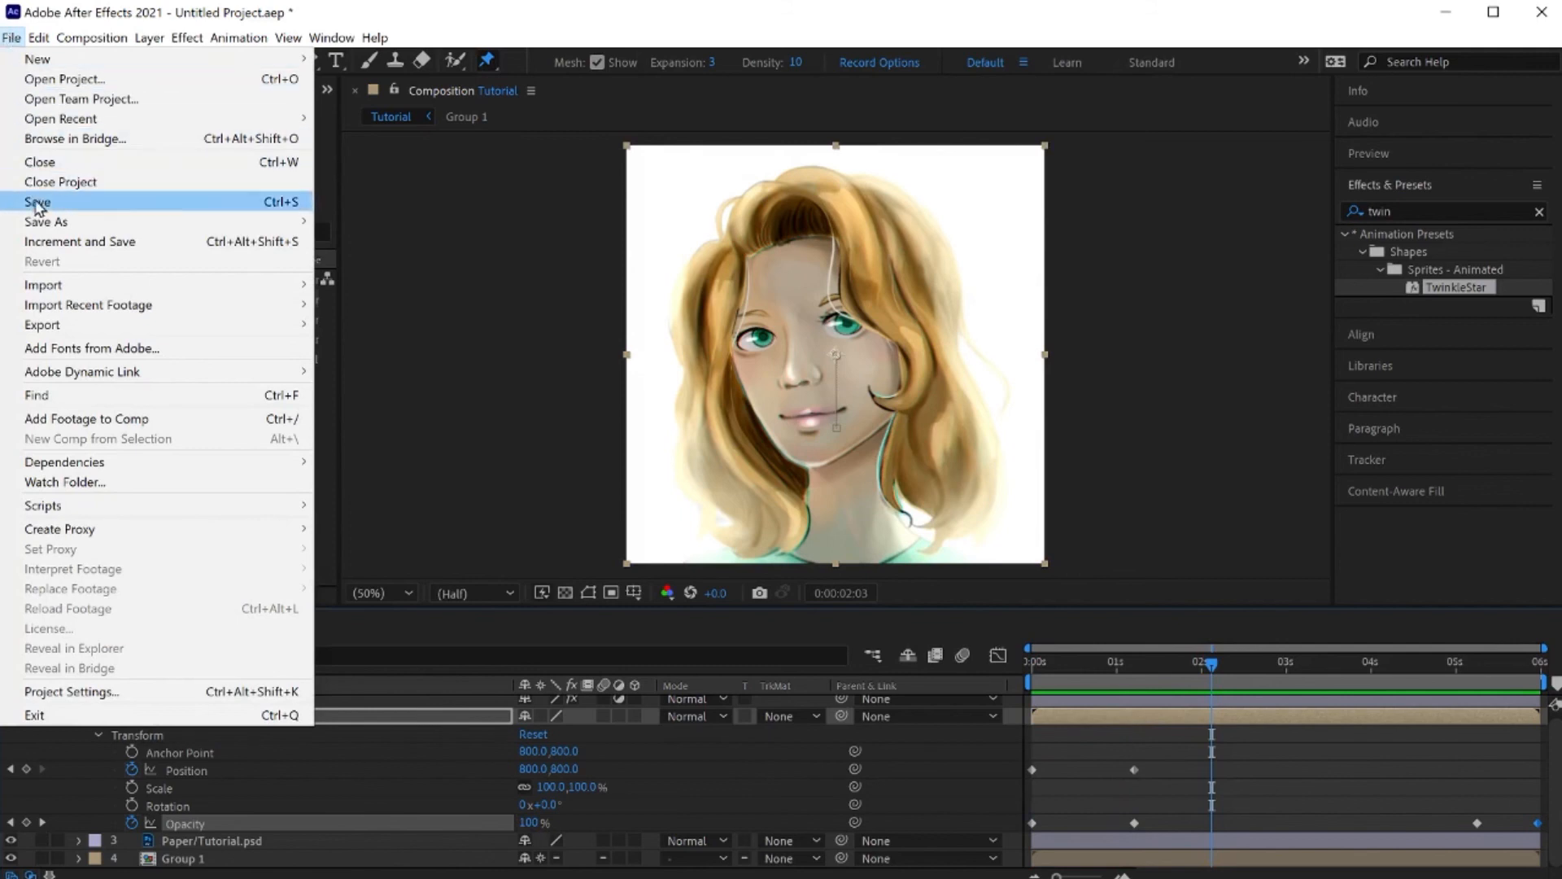
mouse_move(81, 326)
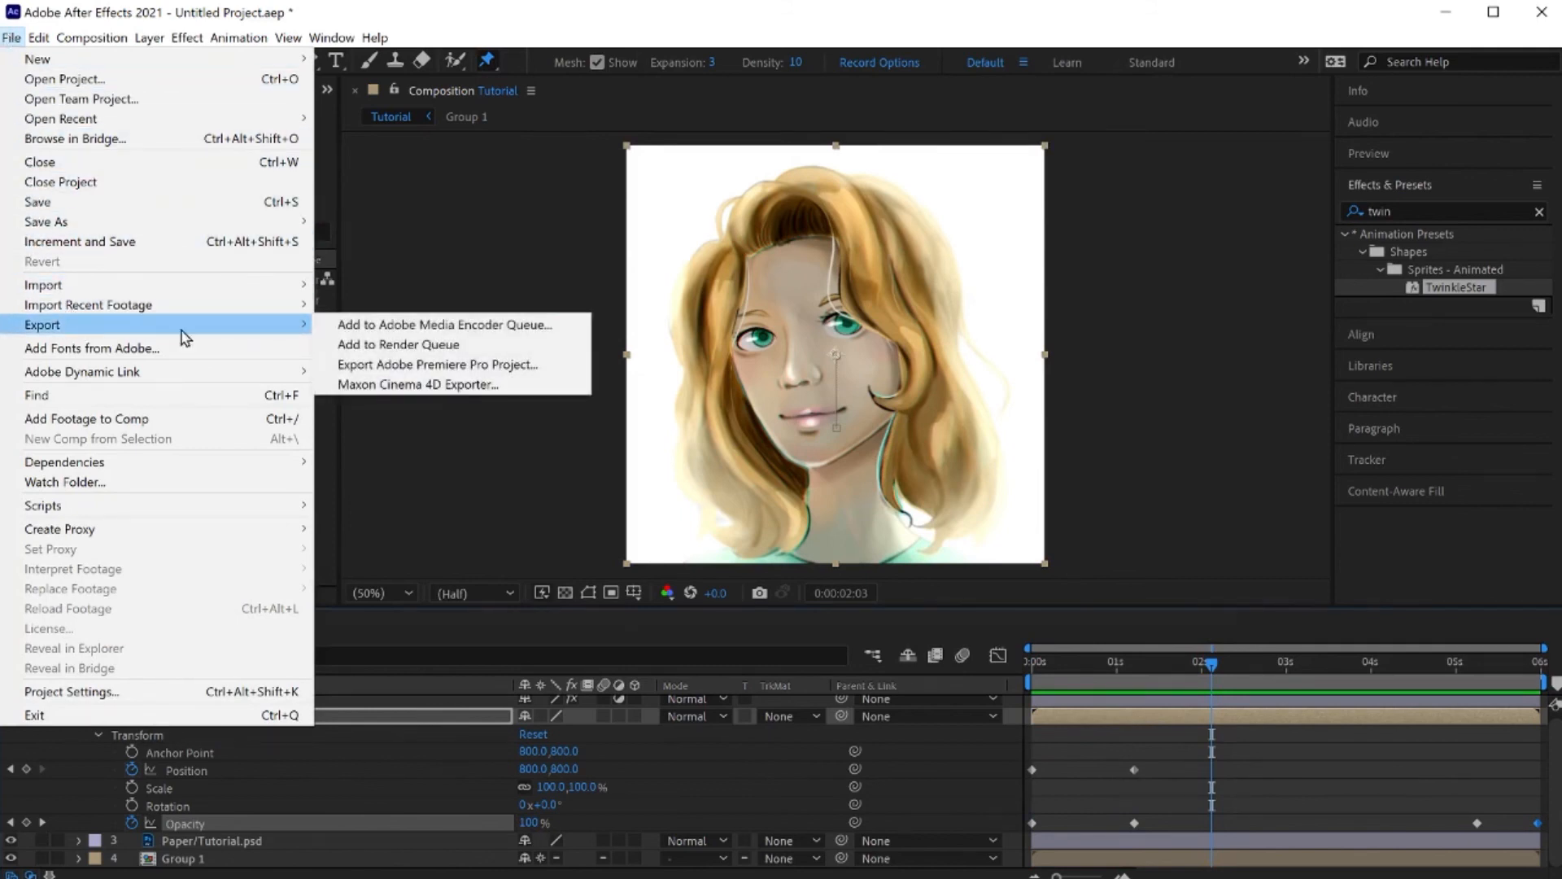
click(391, 326)
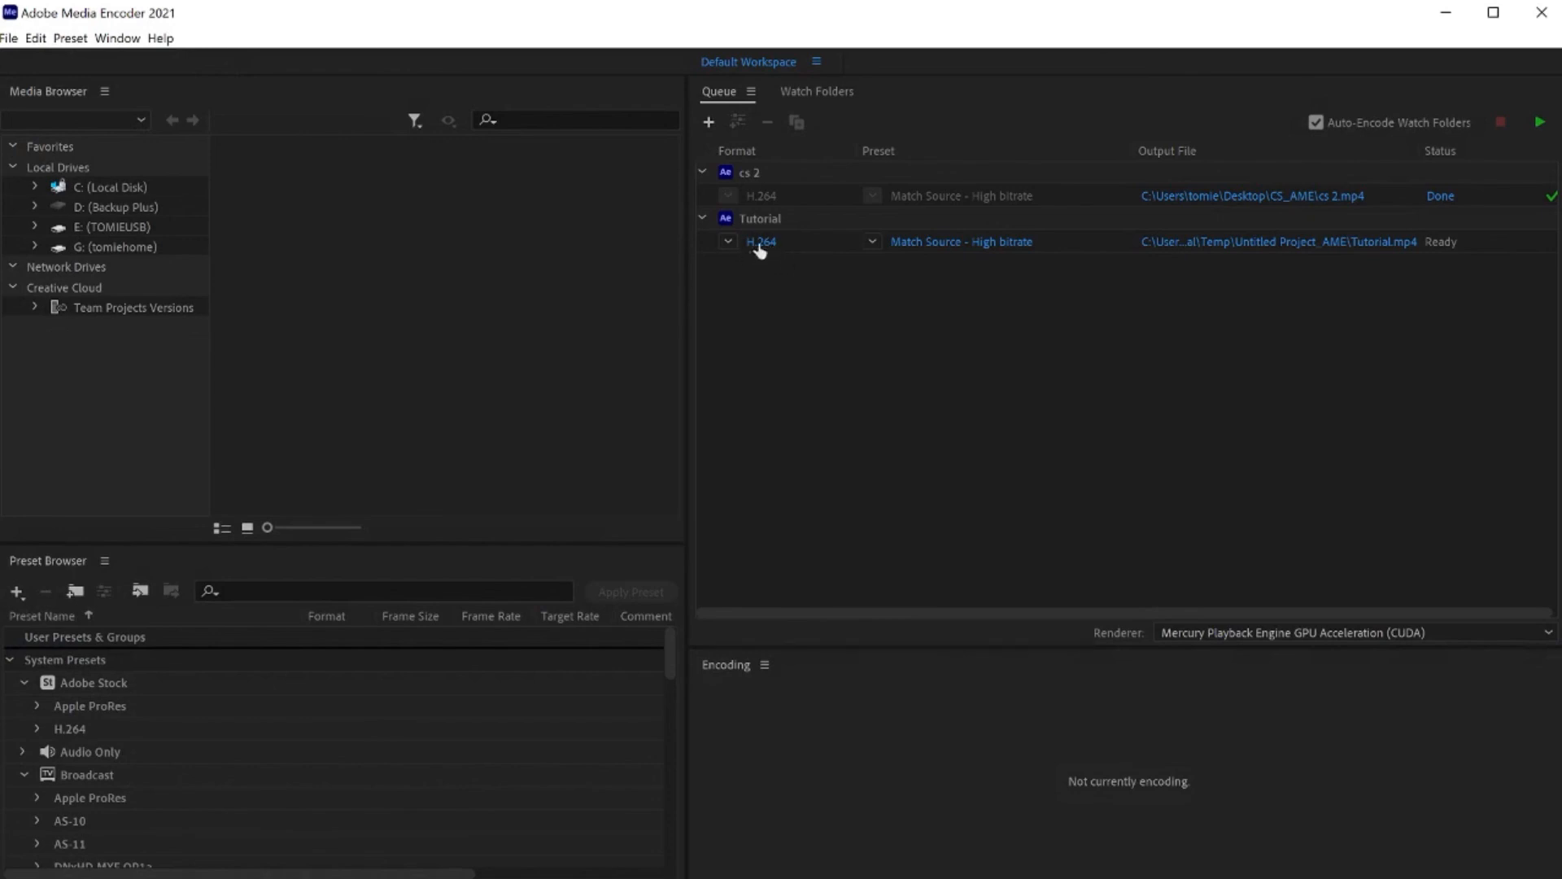
Step: Set the queued Tutorial output to save as Tutorial.mp4 on the Desktop and start encoding the queue
click(1212, 247)
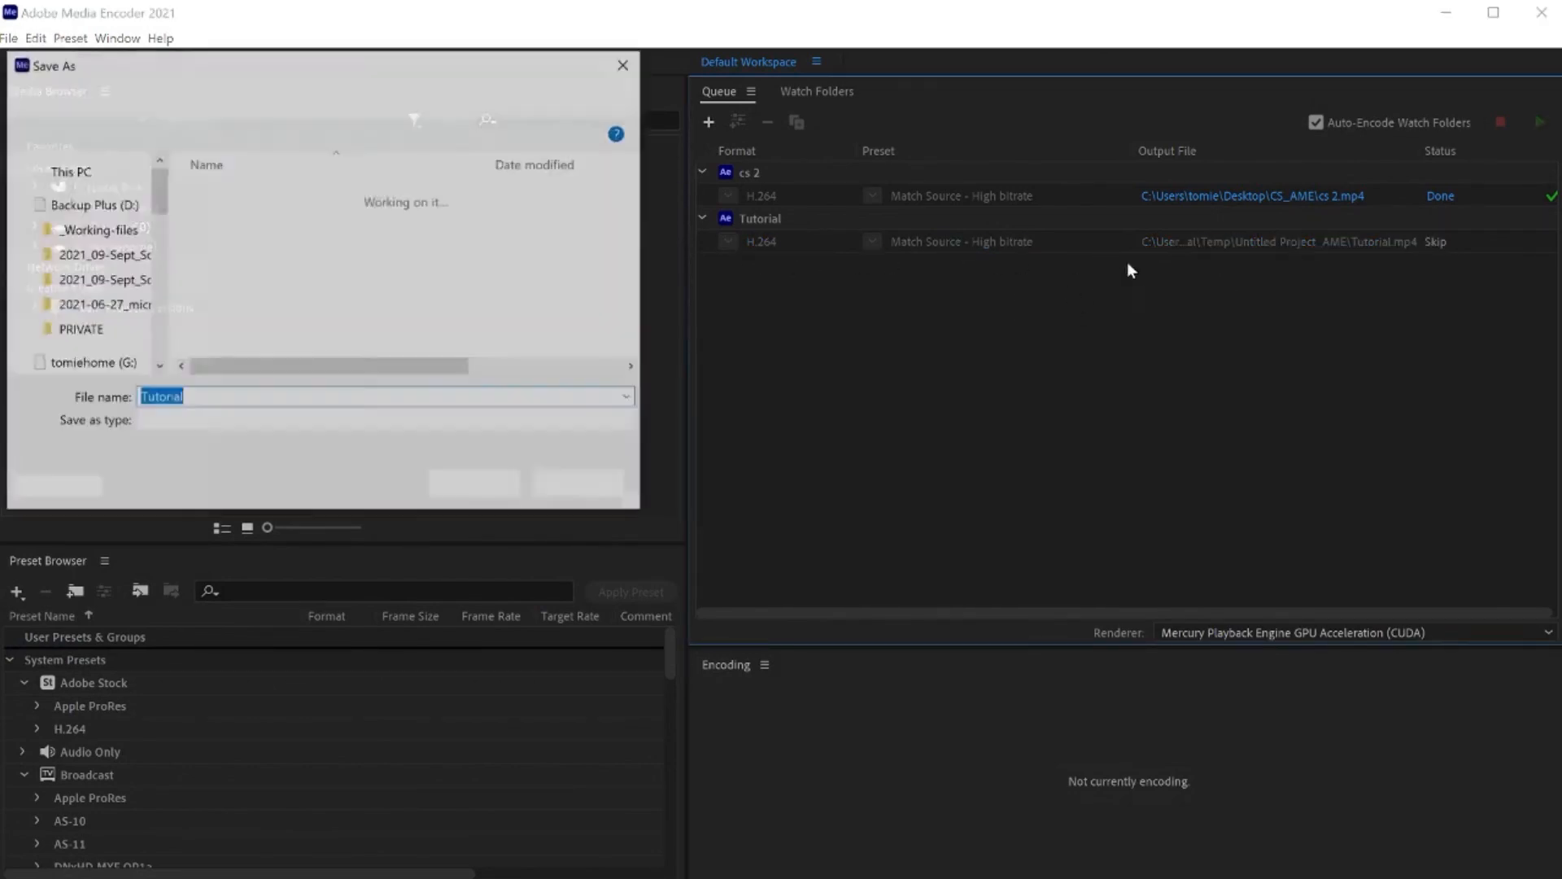
click(24, 204)
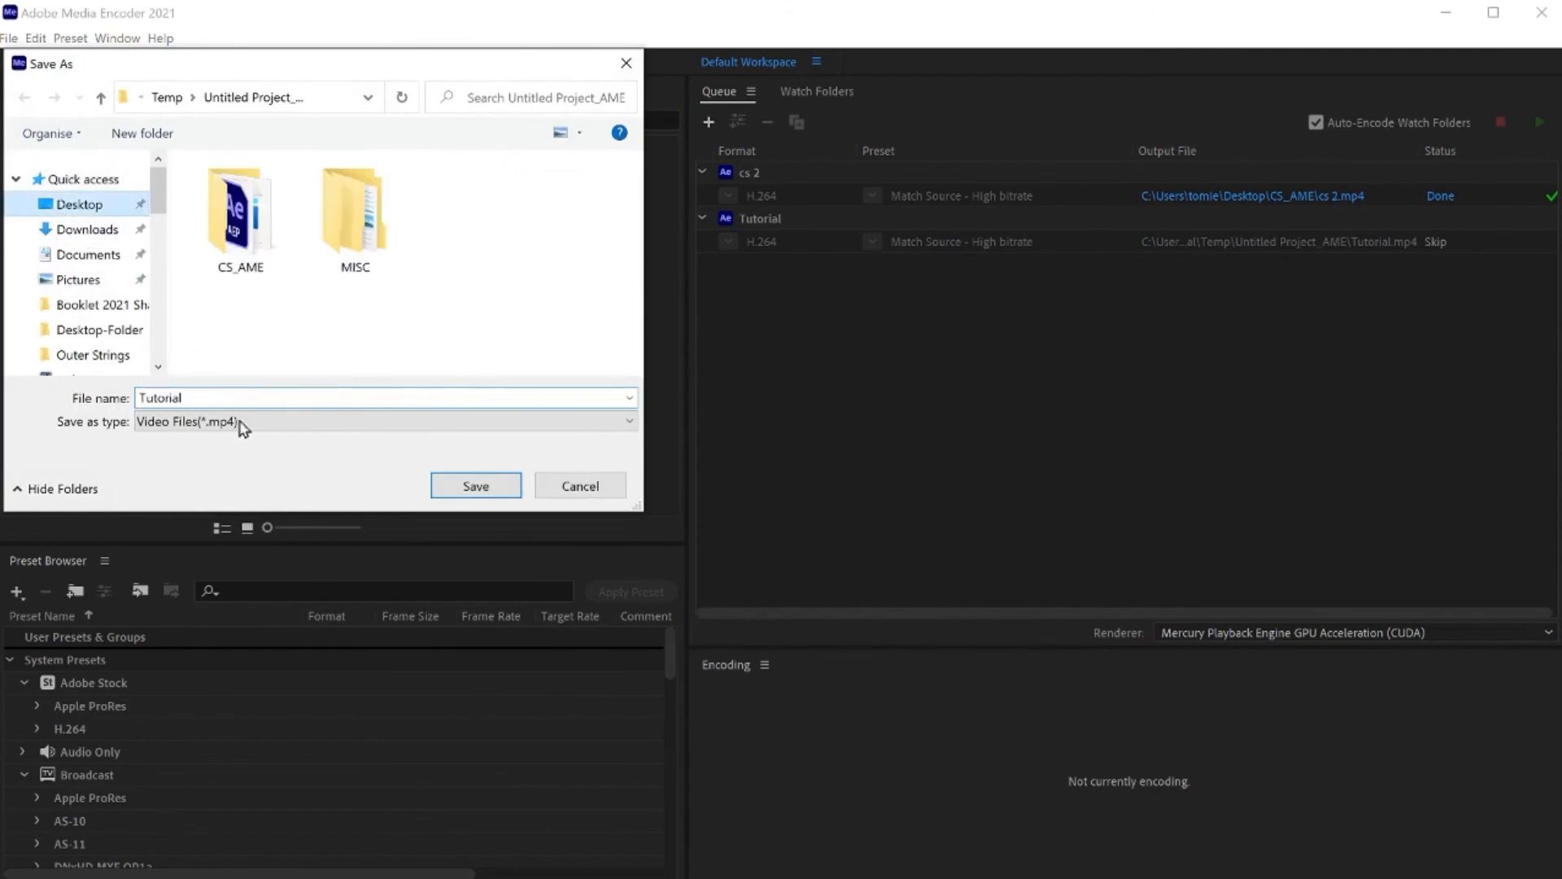
click(466, 480)
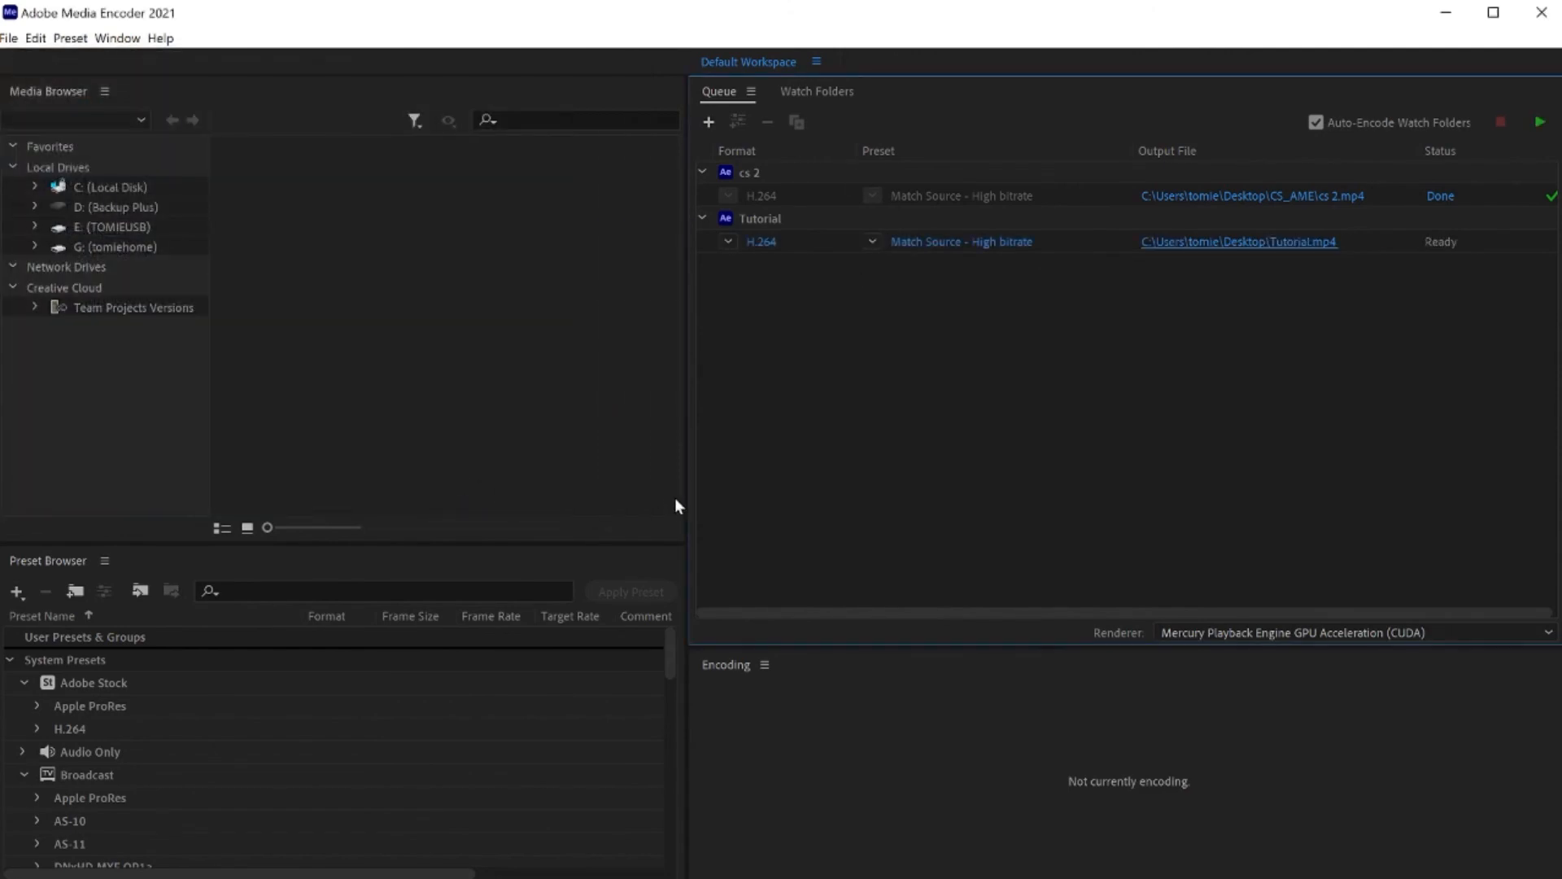
click(1541, 124)
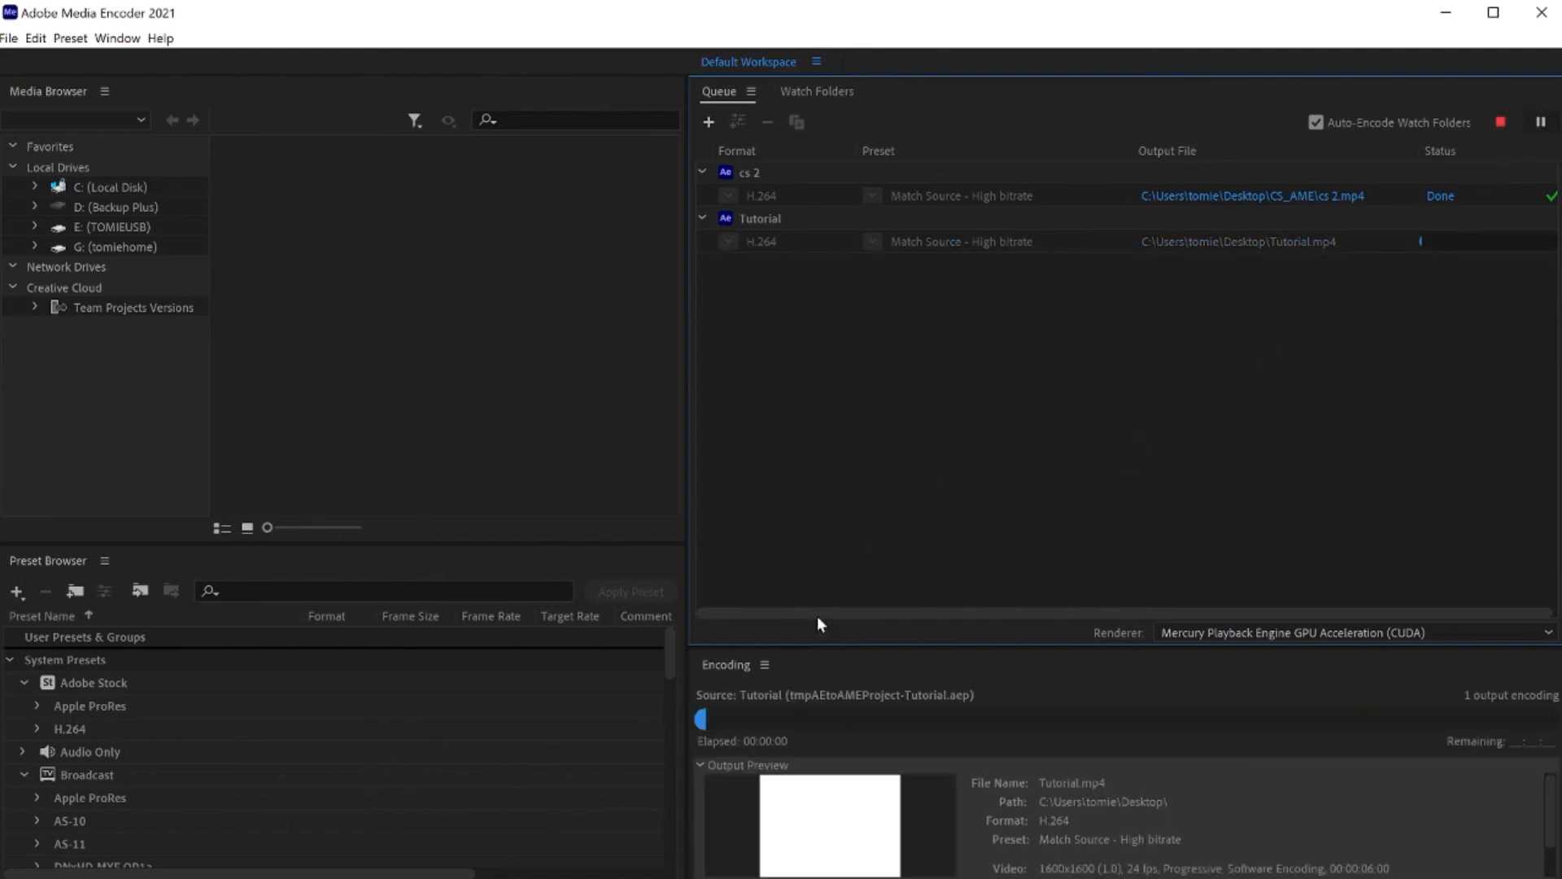